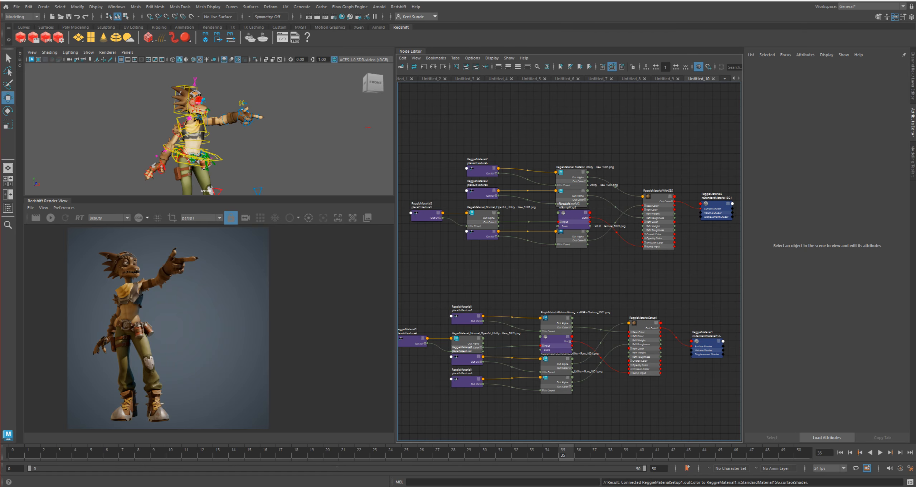
Delete rsToonMaterial1's own shading group and place the toon material above the ReggieMaterialWithSSS node
{"action": "middle_click_drag", "start_coordinate": [579, 272], "coordinate": [549, 259], "text": "alt"}
{"action": "right_click_drag", "start_coordinate": [598, 126], "coordinate": [597, 145]}
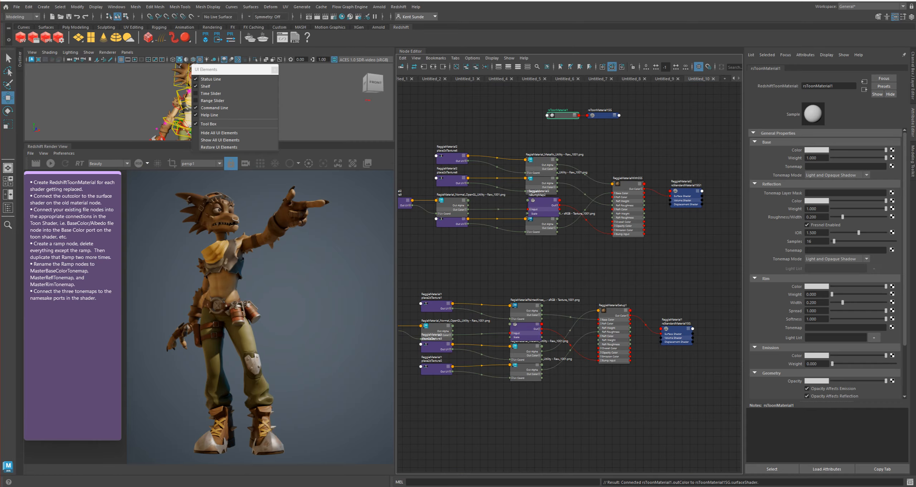
{"action": "left_click", "coordinate": [97, 306]}
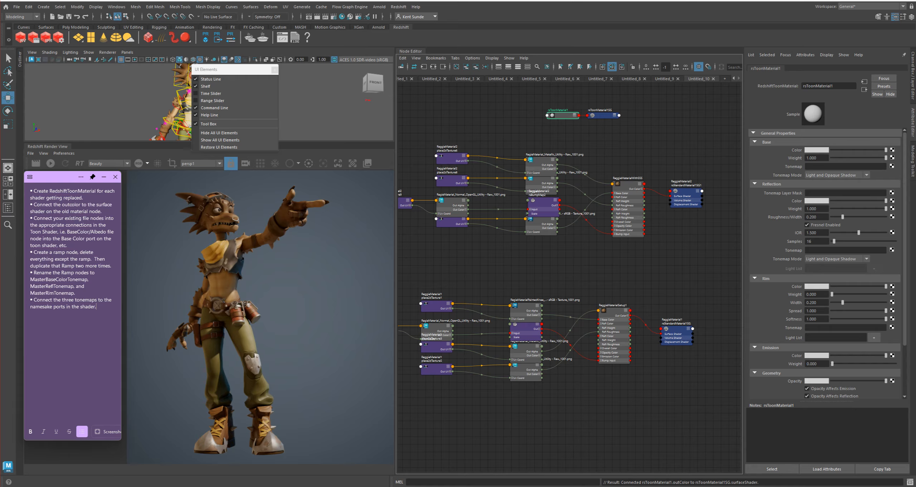
{"action": "left_click_drag", "start_coordinate": [605, 115], "coordinate": [626, 109]}
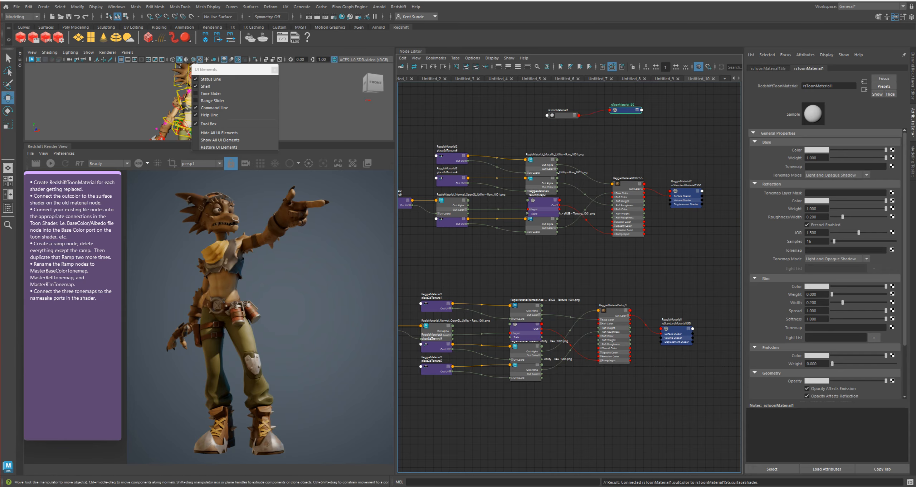
{"action": "key", "text": "Delete"}
{"action": "left_click_drag", "start_coordinate": [564, 115], "coordinate": [619, 122]}
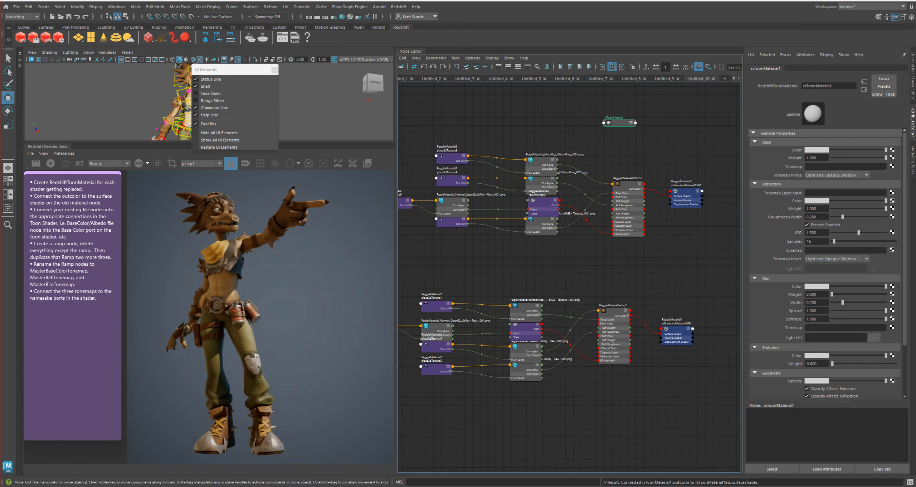
Expand rsToonMaterial1's ports and connect its Out Color to the Surface Shader of the ReggieMaterial2 shading group
{"action": "key", "text": "3"}
{"action": "scroll", "coordinate": [633, 119], "scroll_direction": "up", "scroll_amount": 2}
{"action": "scroll", "coordinate": [663, 175], "scroll_direction": "down", "scroll_amount": 1}
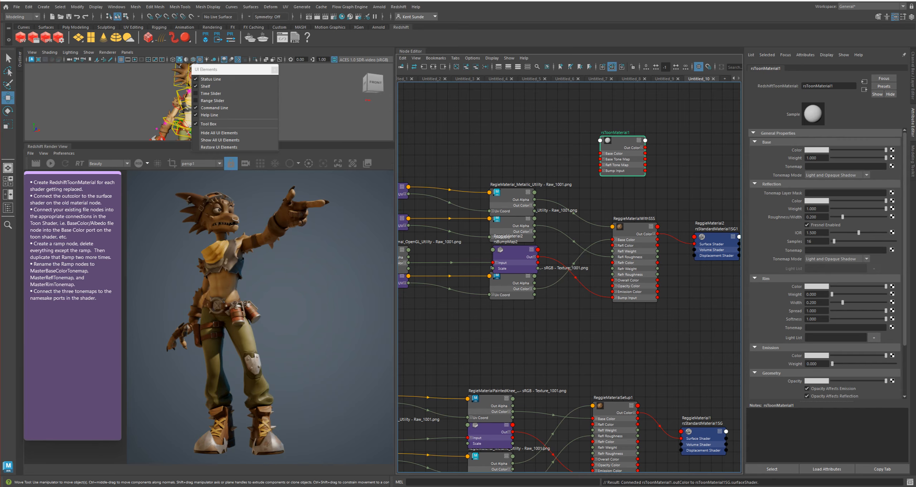
{"action": "middle_click_drag", "start_coordinate": [663, 175], "coordinate": [620, 160], "text": "alt"}
{"action": "left_click_drag", "start_coordinate": [601, 133], "coordinate": [651, 230]}
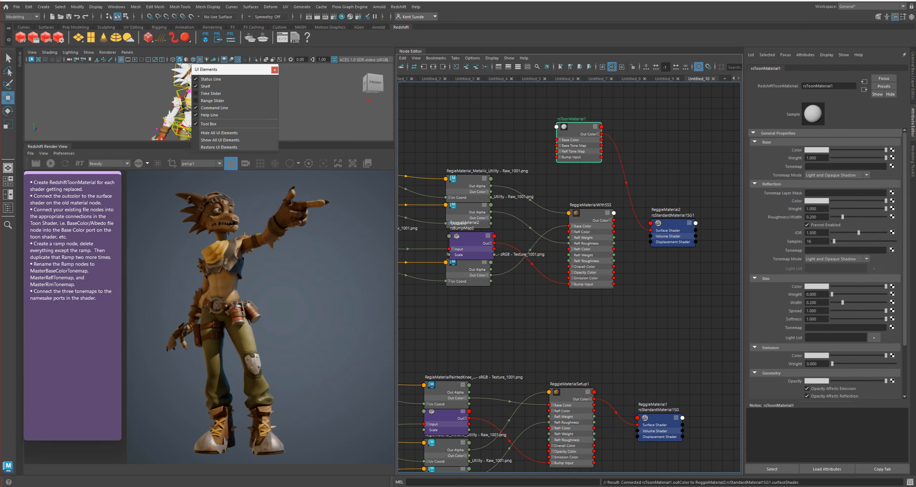
Move the UI Elements window aside to uncover the character, and rename the toon material rsToonBody
{"action": "left_click_drag", "start_coordinate": [235, 69], "coordinate": [355, 90]}
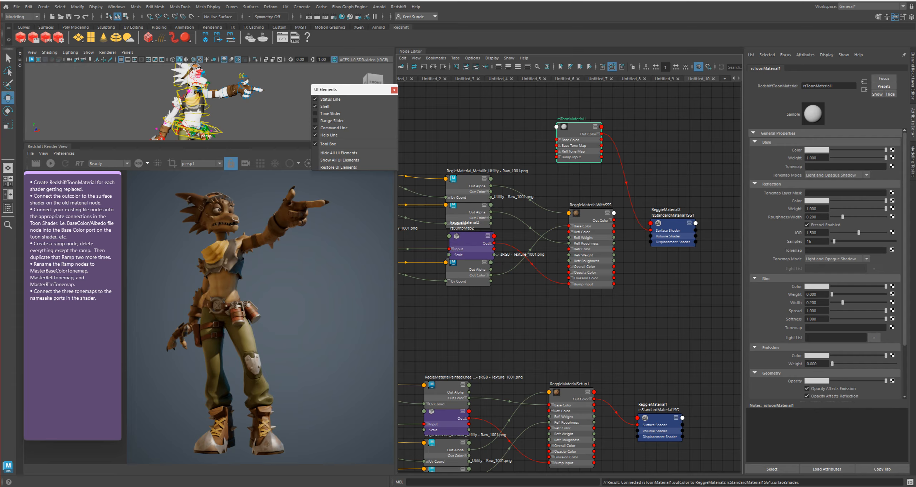
{"action": "double_click", "coordinate": [572, 119]}
{"action": "type", "text": "rsToonBody"}
{"action": "key", "text": "Return"}
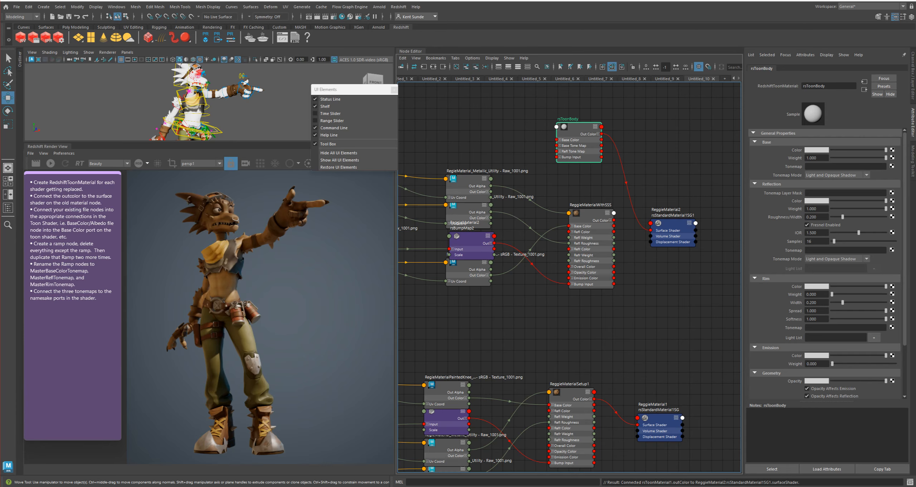
Duplicate rsToonBody and show the copy's connection ports above ReggieMaterialSetup1
{"action": "key", "text": "ctrl+d"}
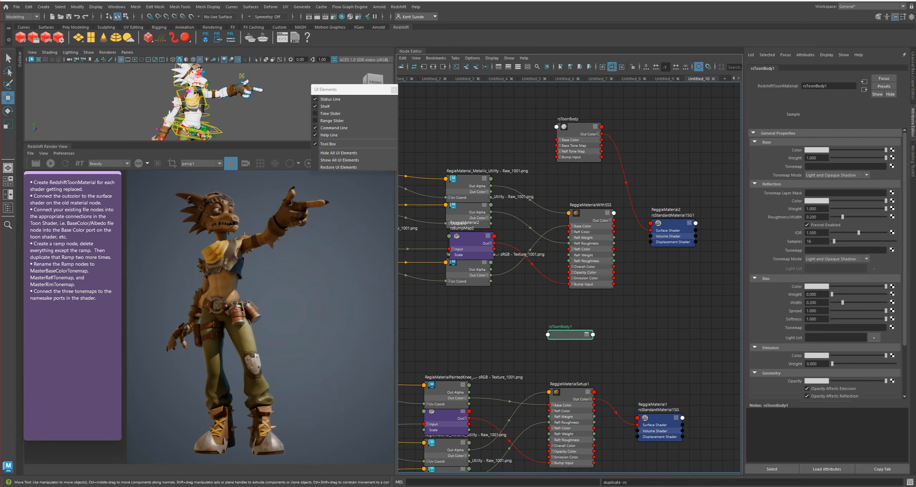
{"action": "left_click_drag", "start_coordinate": [571, 334], "coordinate": [572, 331]}
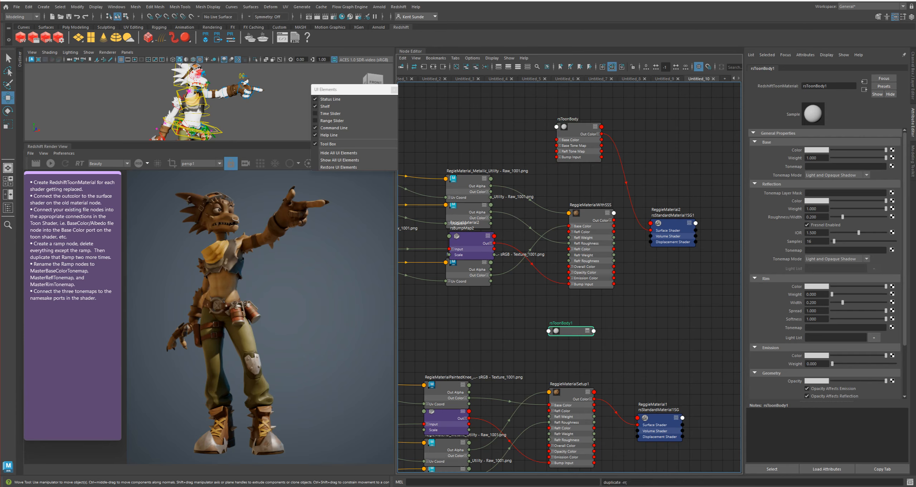
{"action": "key", "text": "2"}
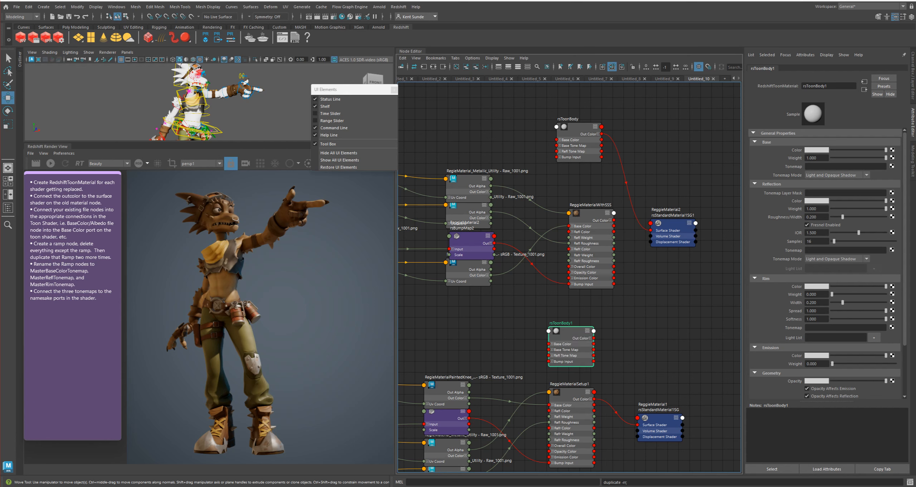
Rename the duplicate rsToonClothing and connect its Out Color to the Surface Shader of the ReggieMaterial1 shading group
{"action": "double_click", "coordinate": [561, 323]}
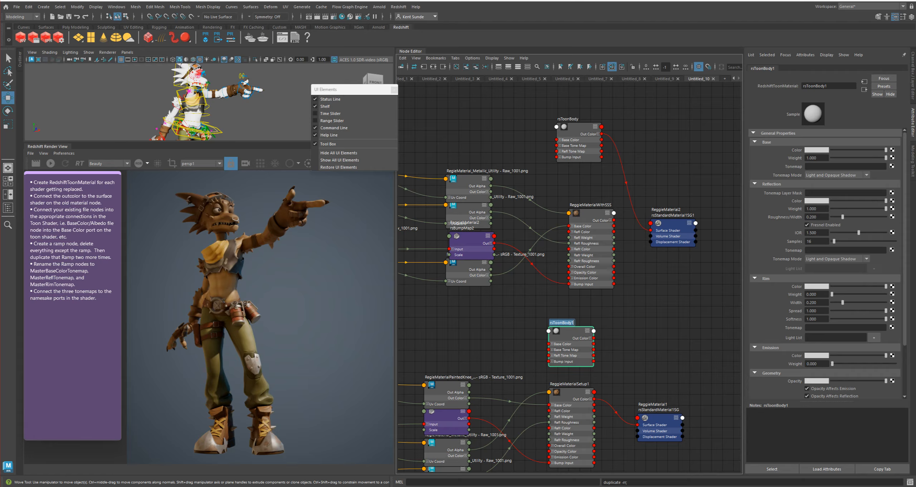
{"action": "type", "text": "R"}
{"action": "type", "text": "rs"}
{"action": "type", "text": "Clothin"}
{"action": "type", "text": "Too"}
{"action": "type", "text": "n"}
{"action": "key", "text": "Return"}
{"action": "left_click_drag", "start_coordinate": [593, 337], "coordinate": [638, 424]}
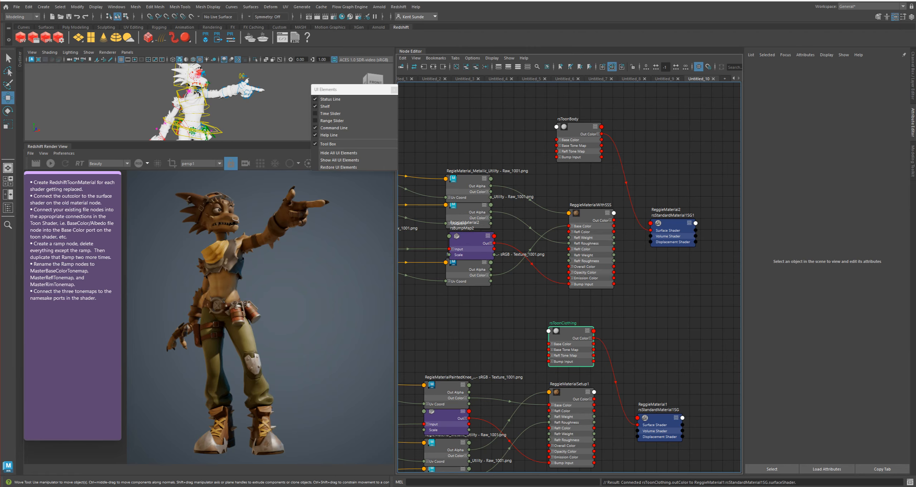
Strike through the first two checklist items in the note, on creating the toon materials and connecting their outColor
{"action": "left_click_drag", "start_coordinate": [84, 190], "coordinate": [33, 187]}
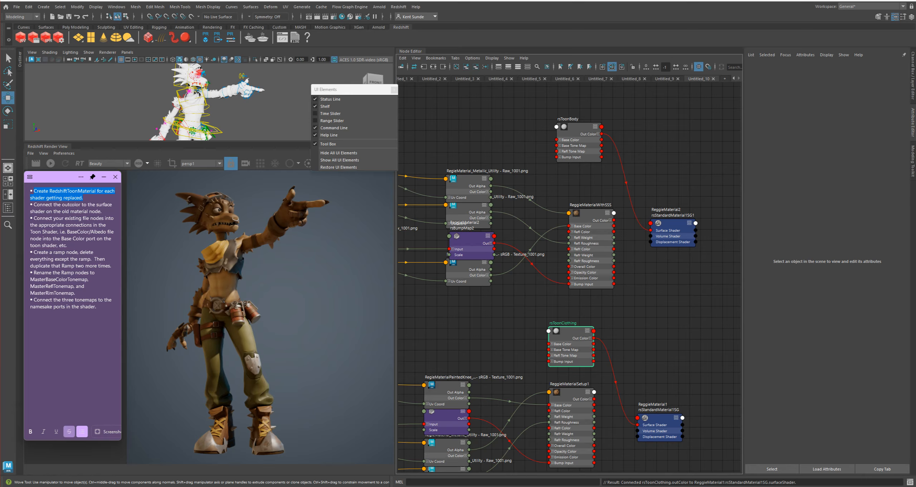
{"action": "left_click", "coordinate": [69, 431]}
{"action": "left_click_drag", "start_coordinate": [102, 212], "coordinate": [34, 204]}
{"action": "left_click", "coordinate": [69, 431]}
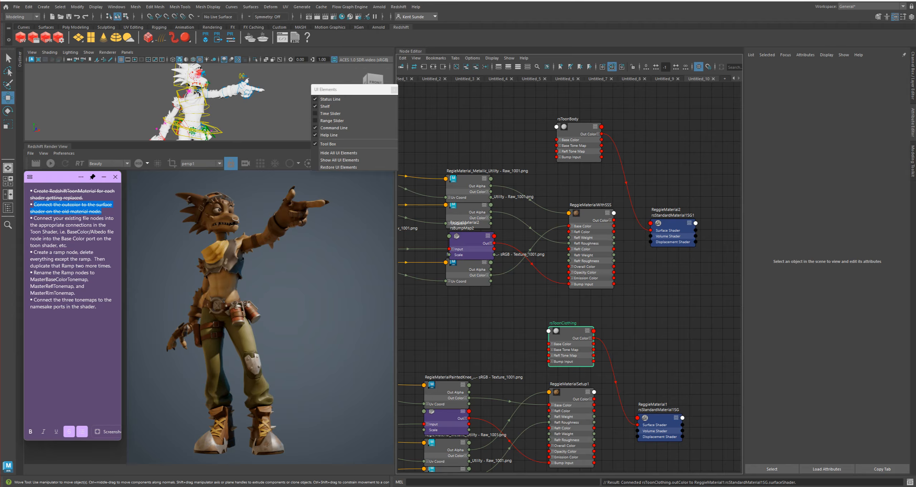
Separate the RegieMaterialPaintedKnee texture node from its neighbours and connect its Out Color to rsToonBody's Base Color
{"action": "left_click_drag", "start_coordinate": [466, 273], "coordinate": [464, 284]}
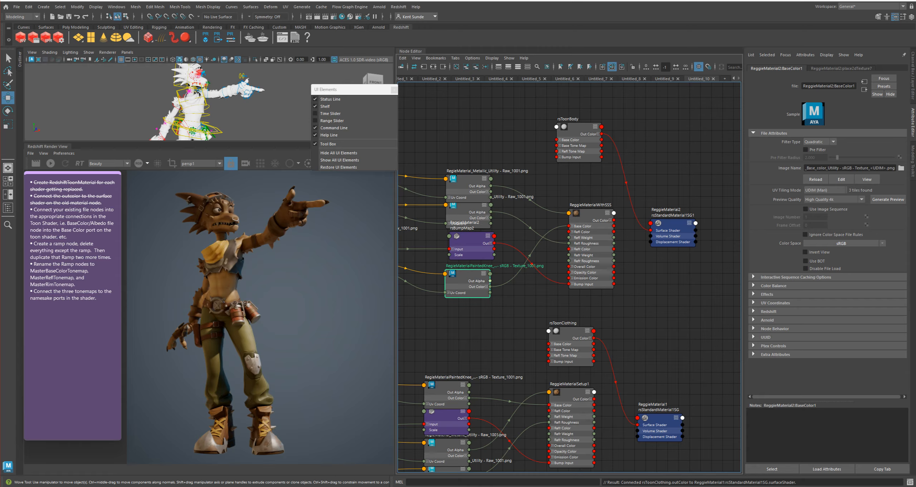
{"action": "scroll", "coordinate": [481, 275], "scroll_direction": "up", "scroll_amount": 4}
{"action": "scroll", "coordinate": [481, 274], "scroll_direction": "down", "scroll_amount": 2}
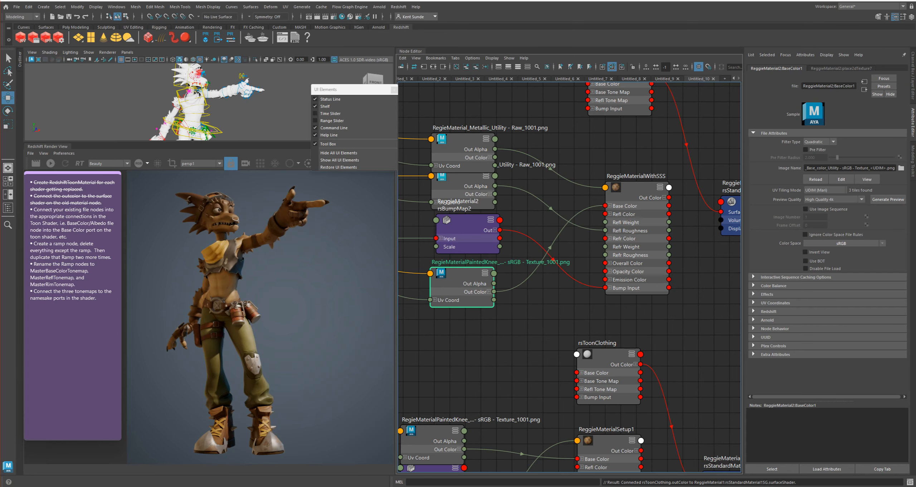
{"action": "middle_click_drag", "start_coordinate": [620, 109], "coordinate": [601, 157], "text": "alt"}
{"action": "left_click_drag", "start_coordinate": [597, 123], "coordinate": [618, 156]}
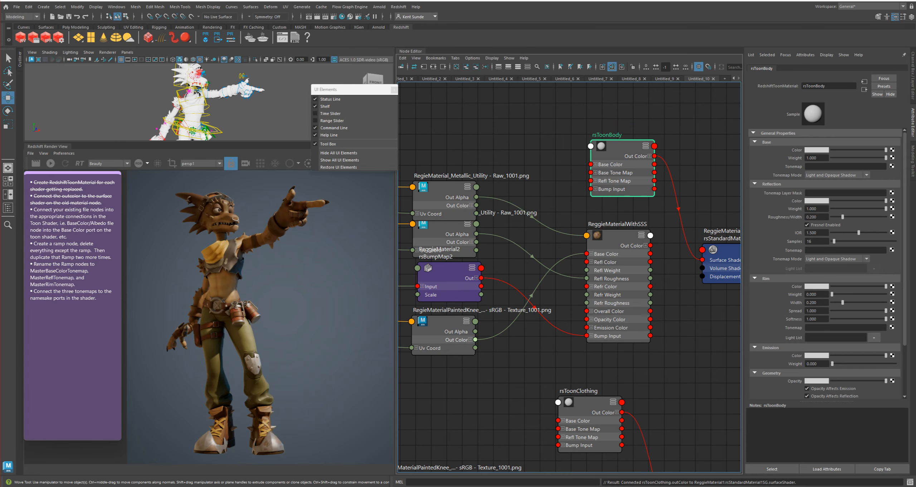
{"action": "mouse_move", "coordinate": [475, 339]}
{"action": "left_mouse_down"}
{"action": "mouse_move", "coordinate": [492, 338]}
{"action": "mouse_move", "coordinate": [557, 175]}
{"action": "mouse_move", "coordinate": [591, 164]}
{"action": "left_mouse_up"}
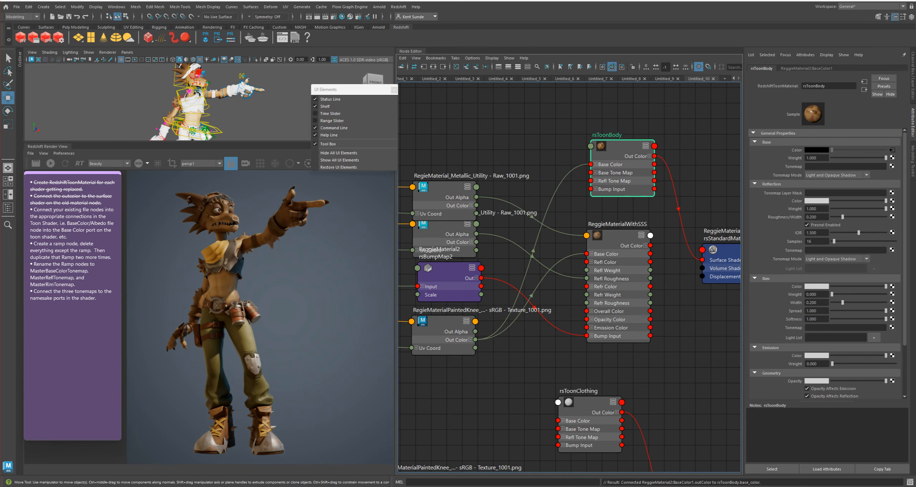
Append "Add Utility nodes ie RedshiftColorCorrect or a ramp for BW maps" to the note's third checklist item
{"action": "left_click", "coordinate": [543, 151]}
{"action": "key", "text": "Tab"}
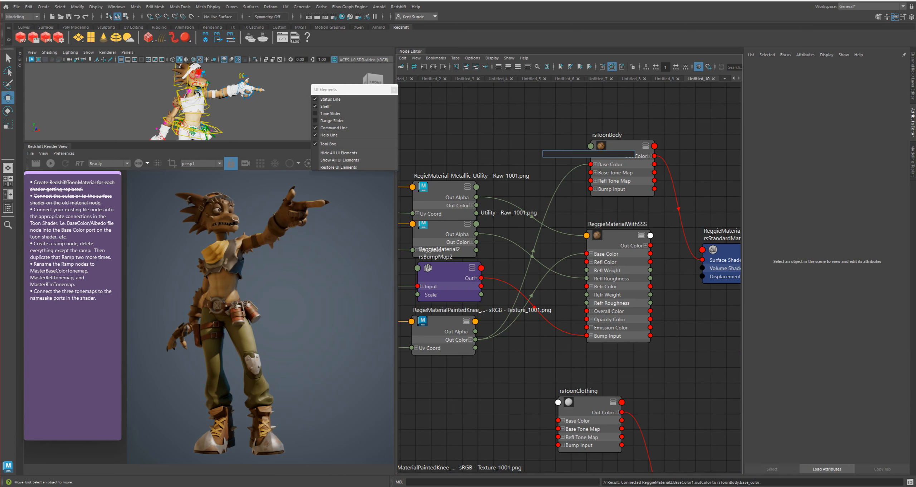
{"action": "left_click", "coordinate": [67, 237]}
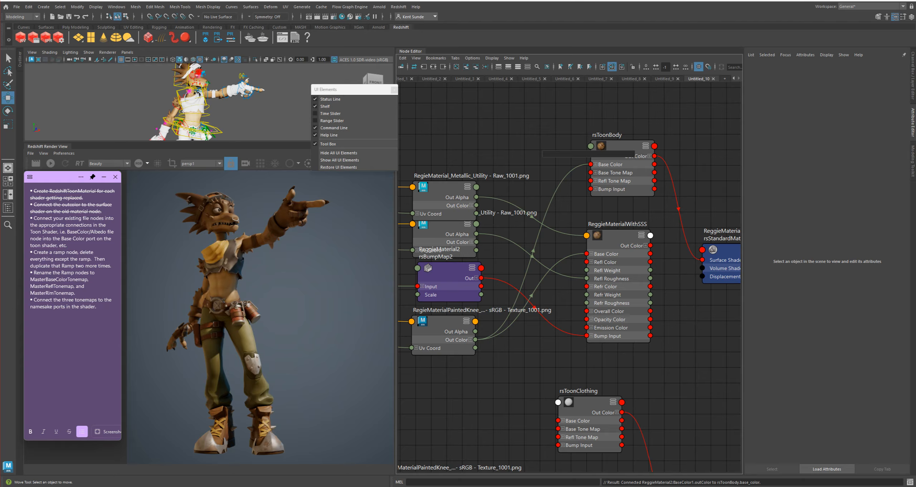
{"action": "type", "text": "Add Utility nodes ie Redshift"}
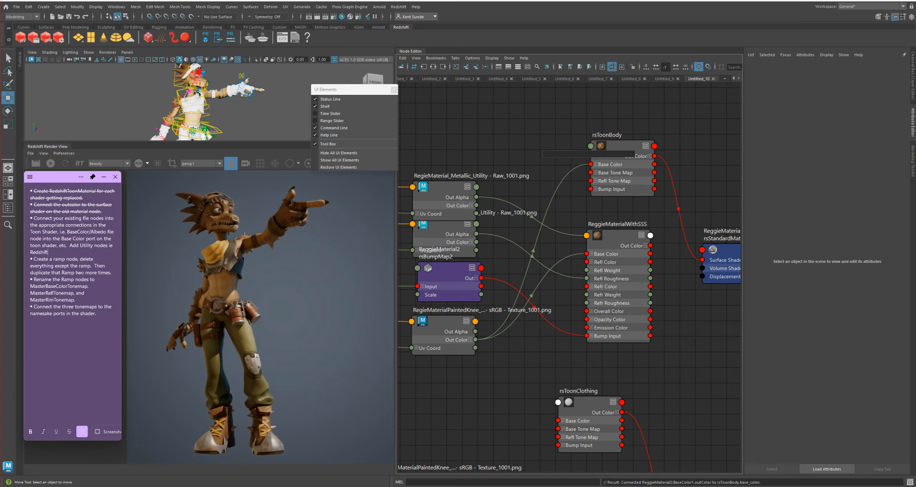
{"action": "type", "text": "ColorCorrect or a ramp for BW maps"}
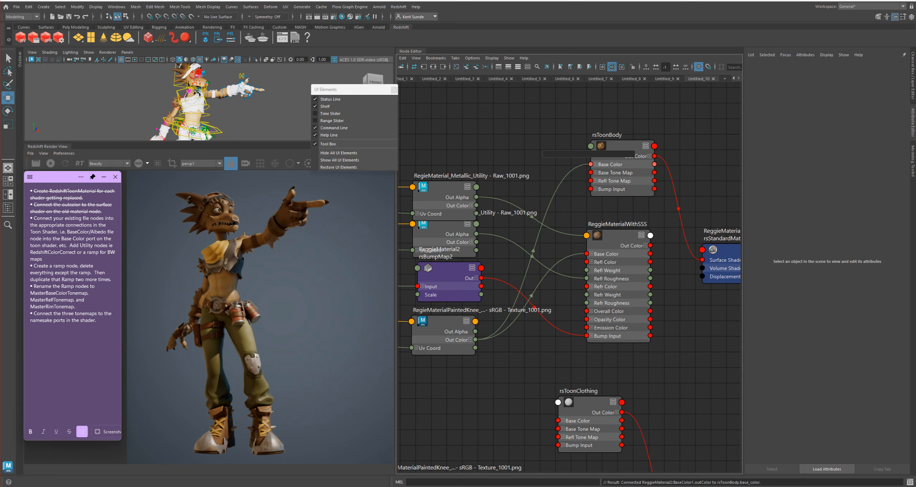
Create a RedshiftColorCorrection node beside rsToonBody and show its input and output ports
{"action": "left_click", "coordinate": [566, 154]}
{"action": "type", "text": "r"}
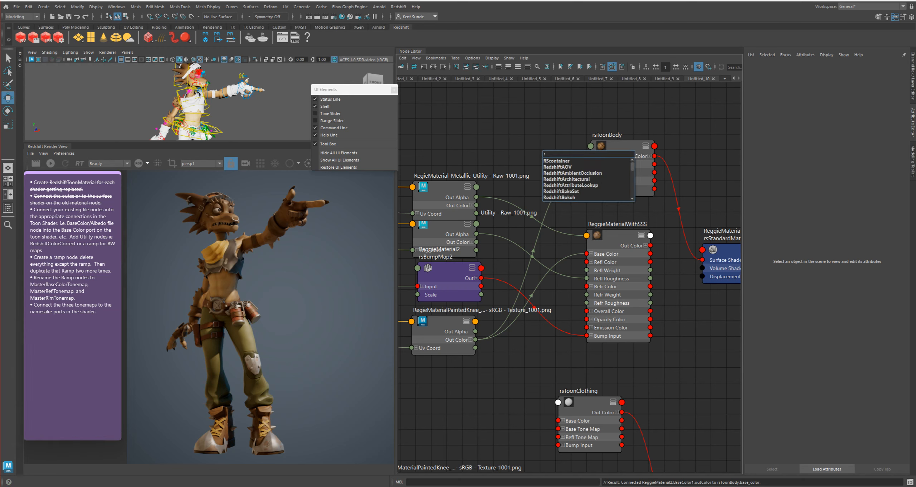
{"action": "type", "text": "edsh"}
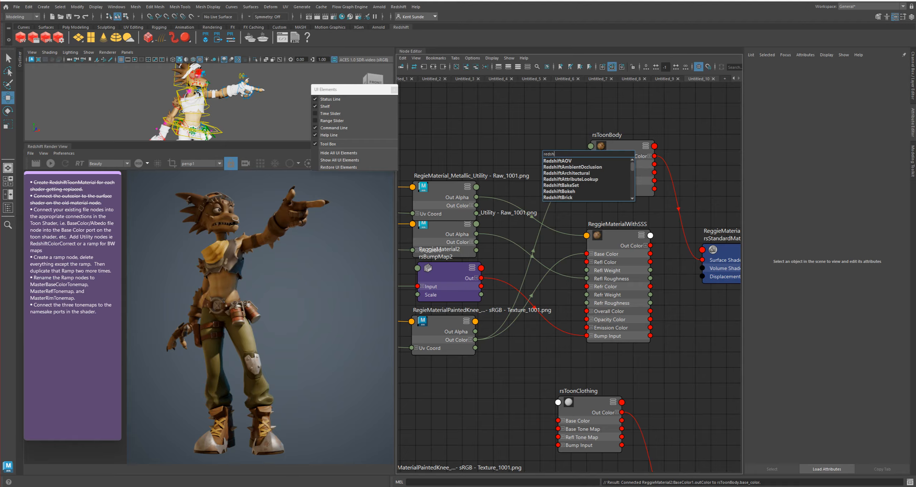
{"action": "type", "text": "iftco"}
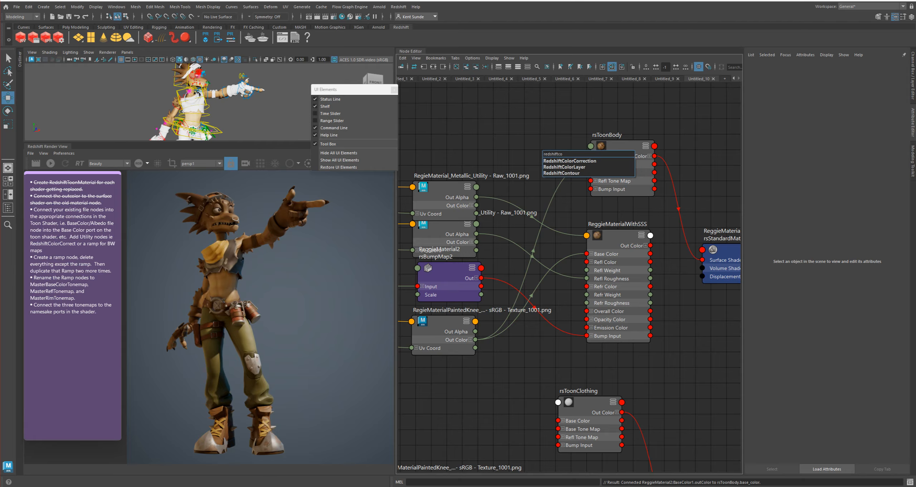
{"action": "key", "text": "Return"}
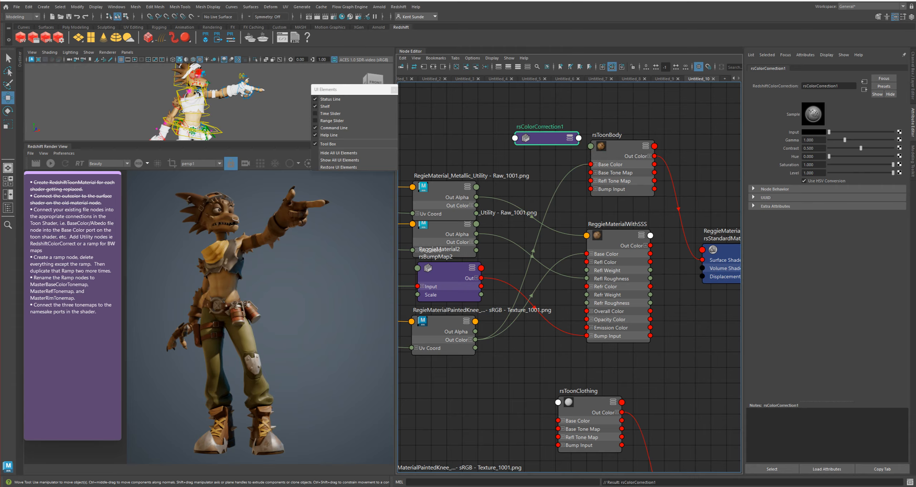
{"action": "key", "text": "2"}
{"action": "left_click_drag", "start_coordinate": [547, 139], "coordinate": [543, 134]}
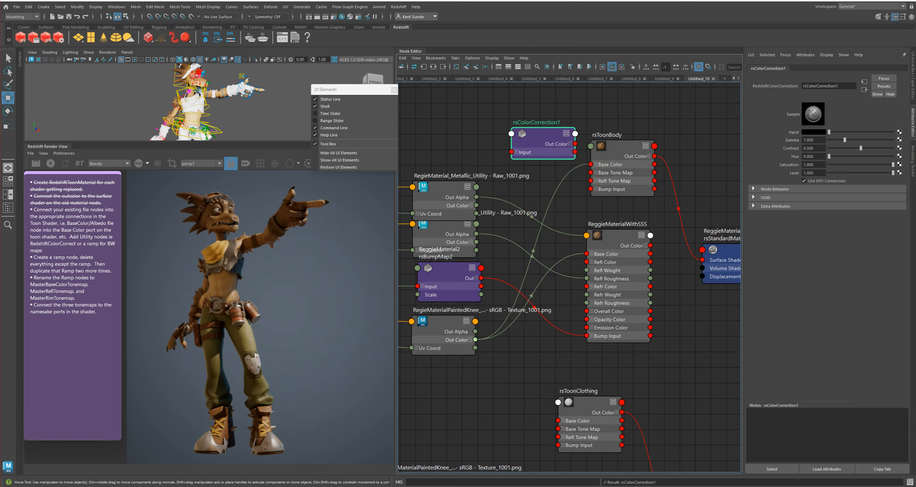
Insert the color correction node between the RegieMaterialPaintedKnee texture's Out Color and rsToonBody's Base Color, placing it beside the texture
{"action": "left_click_drag", "start_coordinate": [475, 339], "coordinate": [511, 152]}
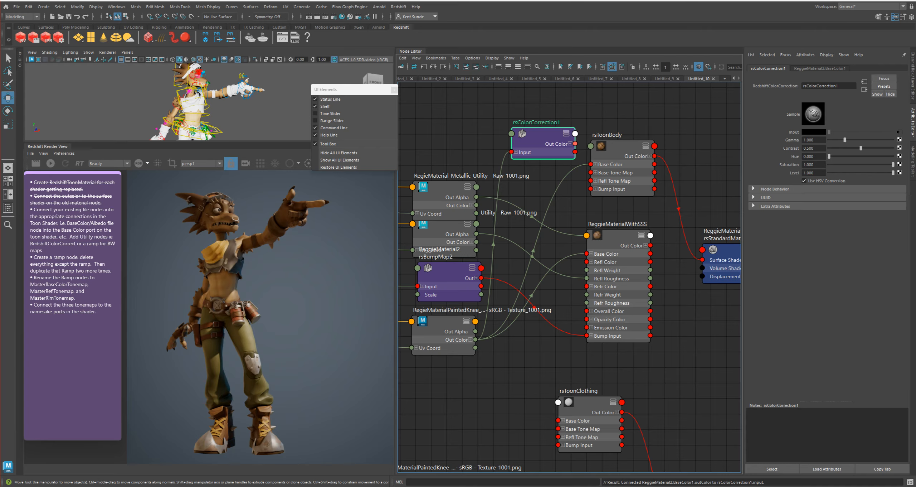
{"action": "left_click_drag", "start_coordinate": [575, 143], "coordinate": [590, 164]}
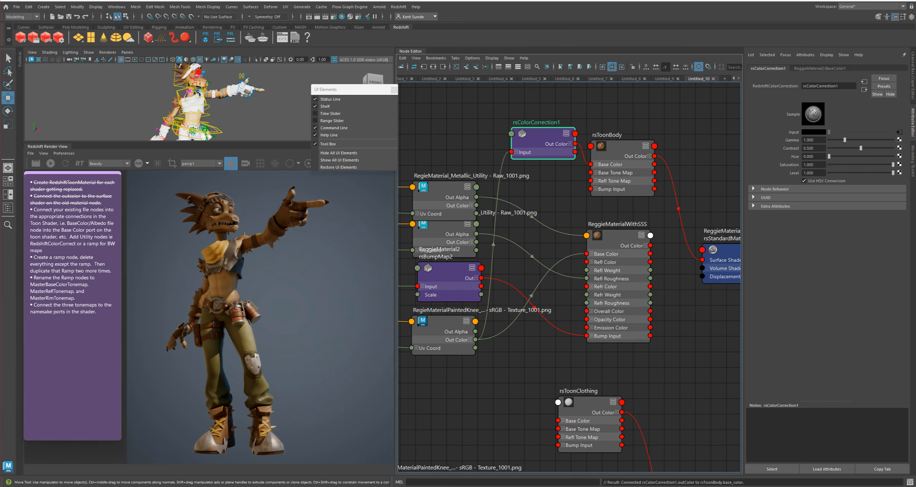
{"action": "left_click_drag", "start_coordinate": [537, 134], "coordinate": [517, 341]}
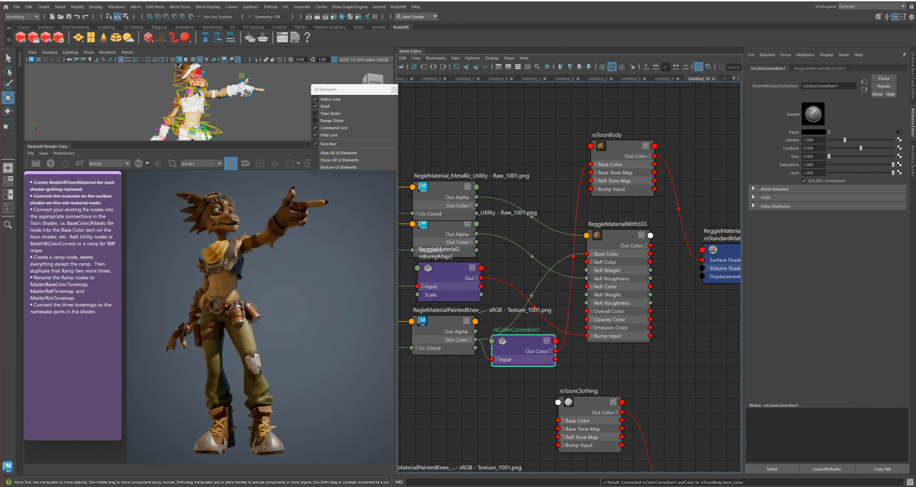
Delete the old ReggieMaterialWithSSS material node from the network
{"action": "mouse_move", "coordinate": [536, 322]}
{"action": "middle_mouse_down", "text": "alt"}
{"action": "mouse_move", "coordinate": [561, 311]}
{"action": "mouse_move", "coordinate": [532, 326]}
{"action": "middle_mouse_up", "text": "alt"}
{"action": "left_click_drag", "start_coordinate": [614, 239], "coordinate": [619, 245]}
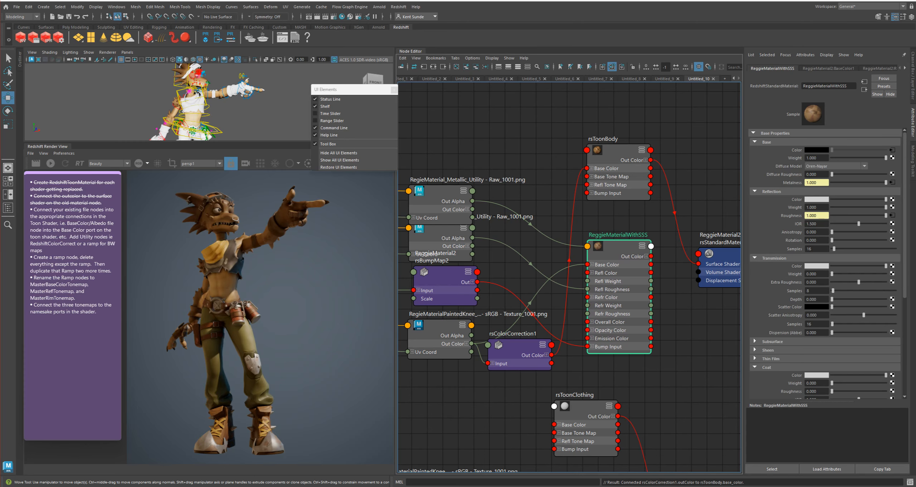
{"action": "key", "text": "Delete"}
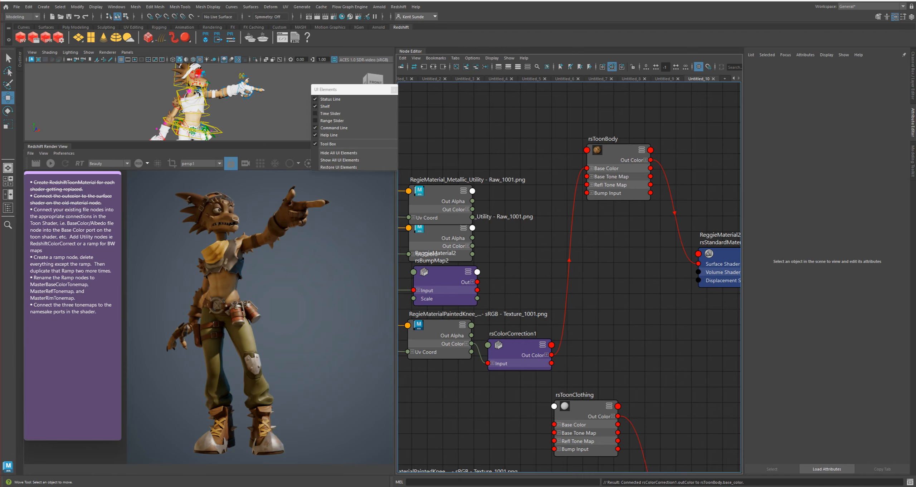
Connect the output of ReggieMaterial2's rsBumpMap2 node to rsToonBody's Bump Input
{"action": "middle_click_drag", "start_coordinate": [537, 322], "coordinate": [589, 308], "text": "alt"}
{"action": "left_click", "coordinate": [497, 259]}
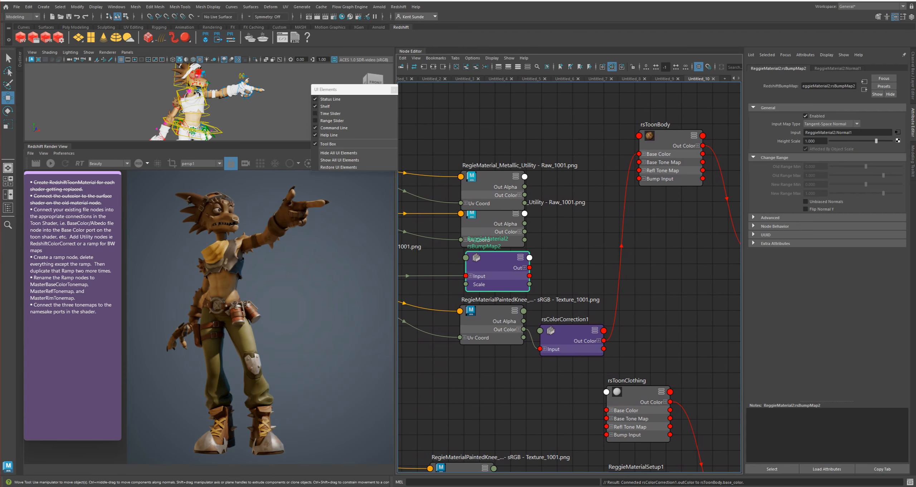
{"action": "middle_click_drag", "start_coordinate": [569, 258], "coordinate": [649, 272], "text": "alt"}
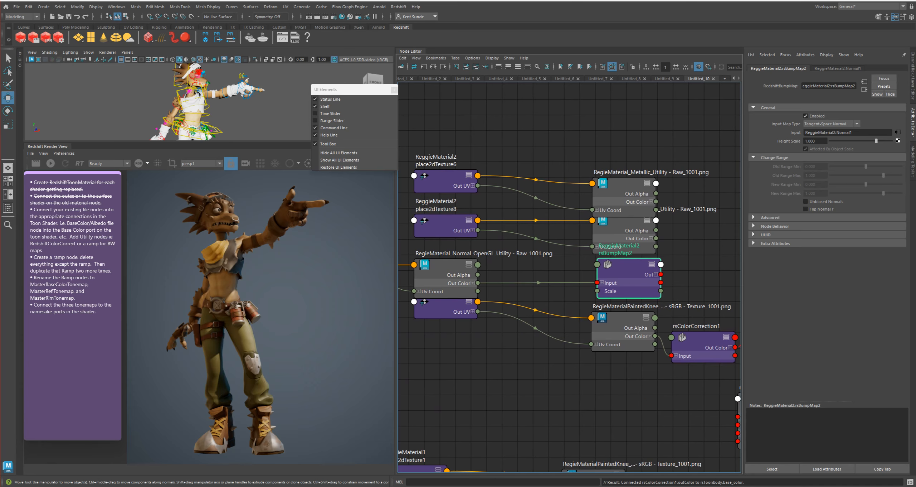
{"action": "middle_click_drag", "start_coordinate": [572, 271], "coordinate": [479, 295], "text": "alt"}
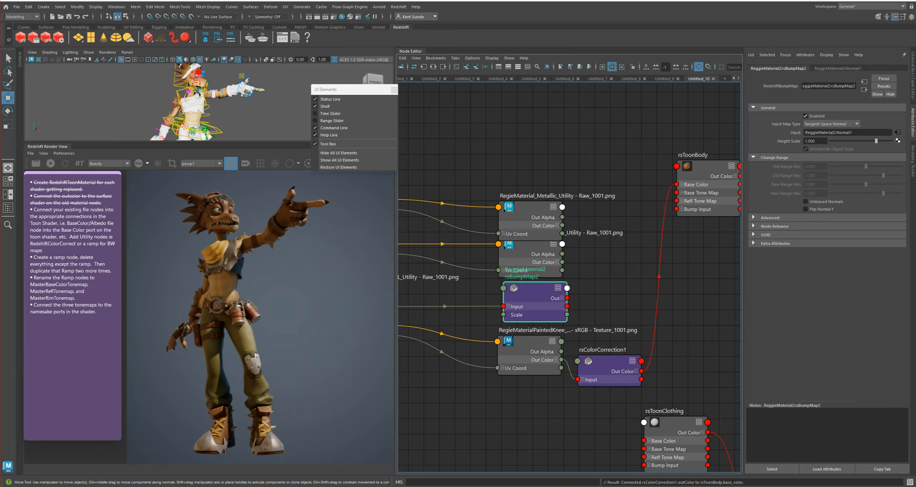
{"action": "middle_click_drag", "start_coordinate": [569, 276], "coordinate": [538, 286], "text": "alt"}
{"action": "left_click_drag", "start_coordinate": [538, 308], "coordinate": [646, 219]}
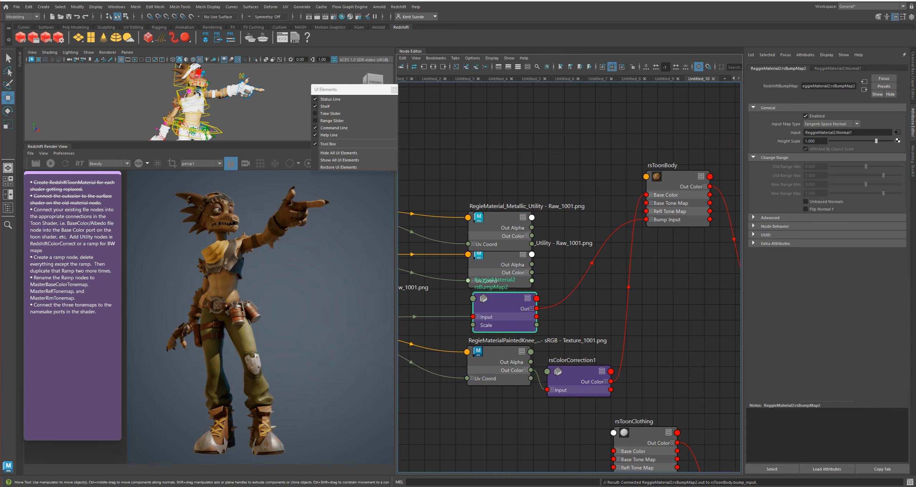
Create a RedshiftBumpMap node with Input Map Type set to Tangent-Space Normal and Height Scale set to 1
{"action": "left_click", "coordinate": [610, 321]}
{"action": "key", "text": "Tab"}
{"action": "type", "text": "bump"}
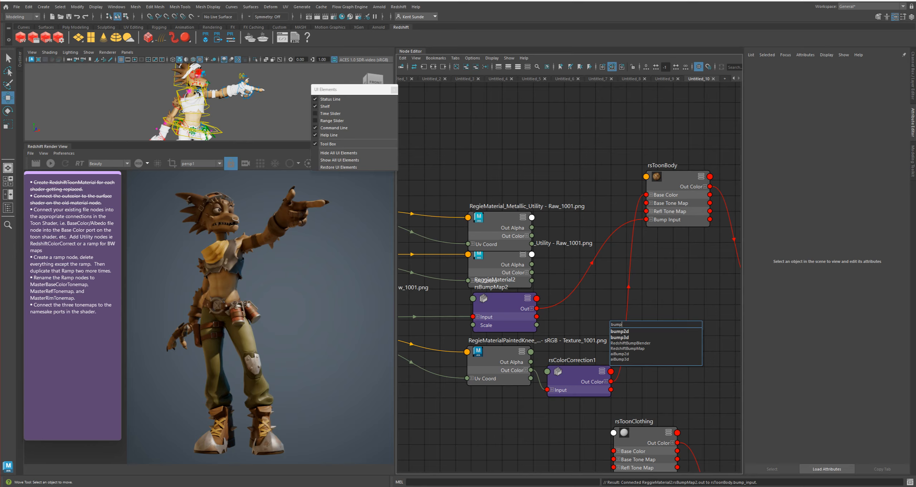
{"action": "left_click", "coordinate": [627, 348]}
{"action": "left_click_drag", "start_coordinate": [633, 327], "coordinate": [610, 325]}
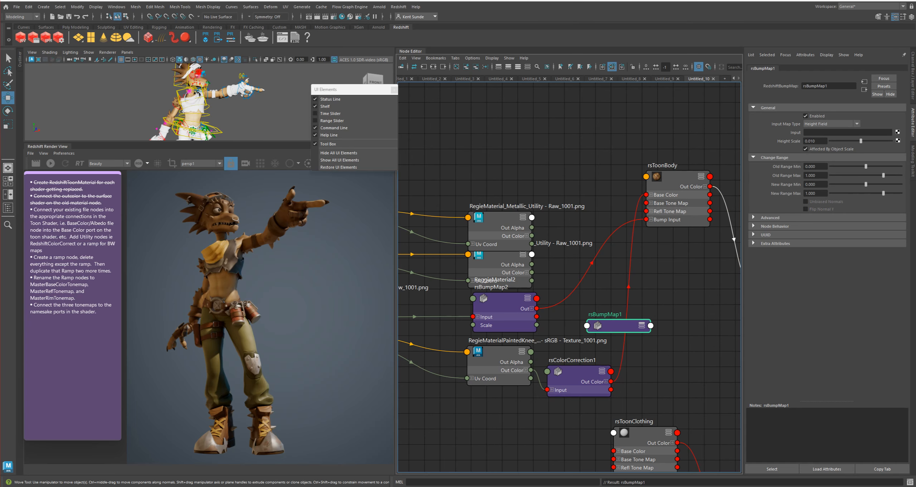
{"action": "left_click", "coordinate": [829, 124]}
{"action": "left_click", "coordinate": [824, 137]}
{"action": "double_click", "coordinate": [812, 141]}
{"action": "type", "text": "1"}
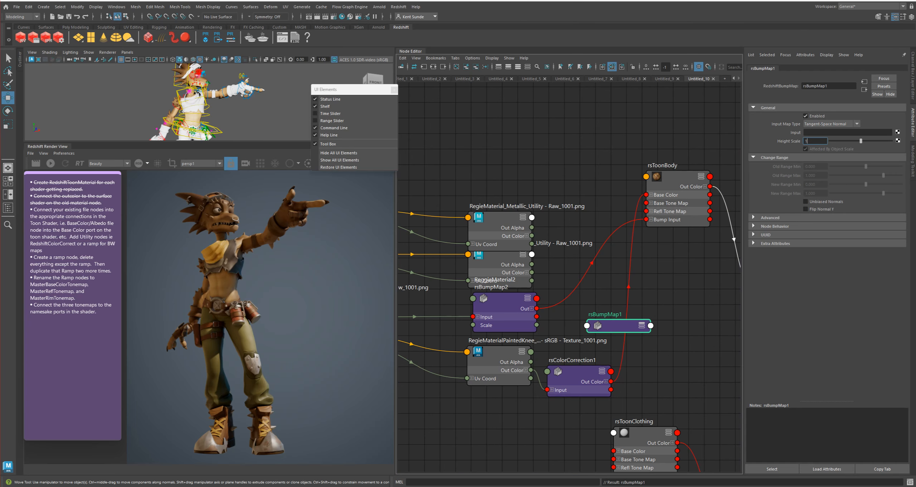
{"action": "key", "text": "Return"}
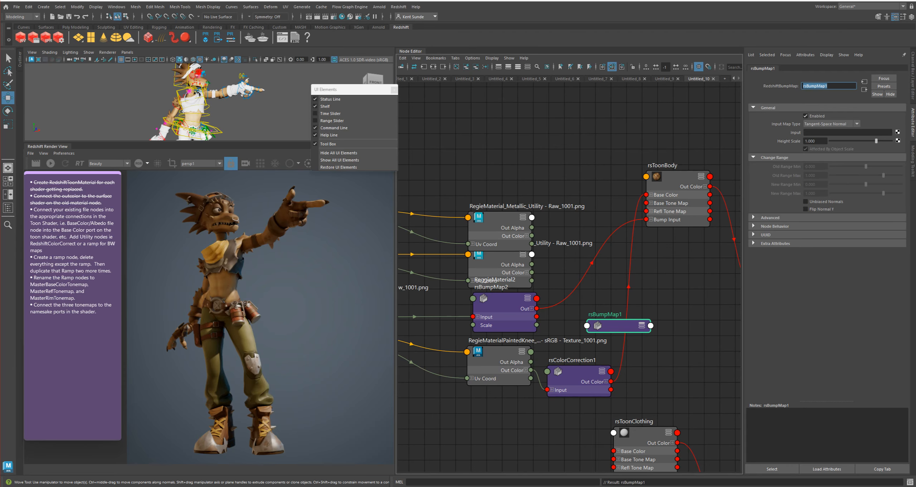
Delete the newly created, unconnected rsBumpMap1 node
{"action": "left_click_drag", "start_coordinate": [619, 326], "coordinate": [619, 306]}
{"action": "key", "text": "Delete"}
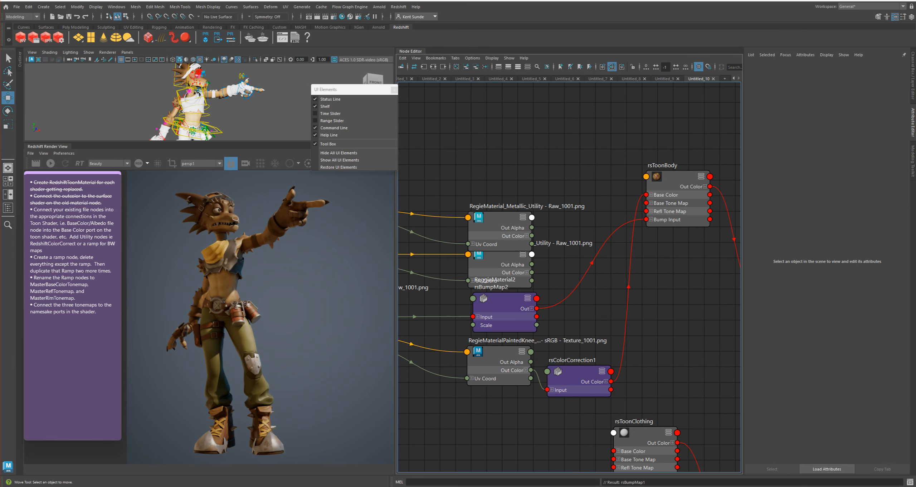
Move the Metallic texture node up off the Roughness texture node and show the Roughness texture's Color Balance settings
{"action": "middle_click_drag", "start_coordinate": [573, 250], "coordinate": [586, 277], "text": "alt"}
{"action": "left_click_drag", "start_coordinate": [515, 248], "coordinate": [515, 227]}
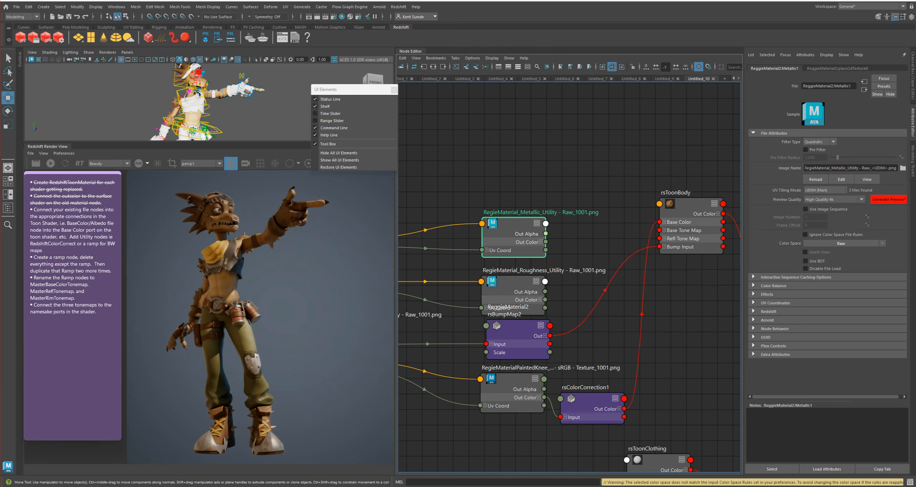
{"action": "left_click", "coordinate": [513, 286]}
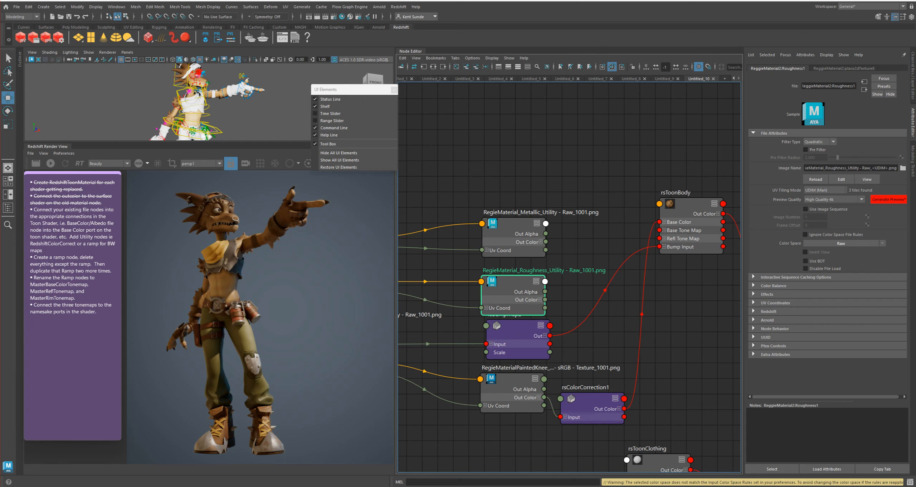
{"action": "left_click", "coordinate": [773, 286]}
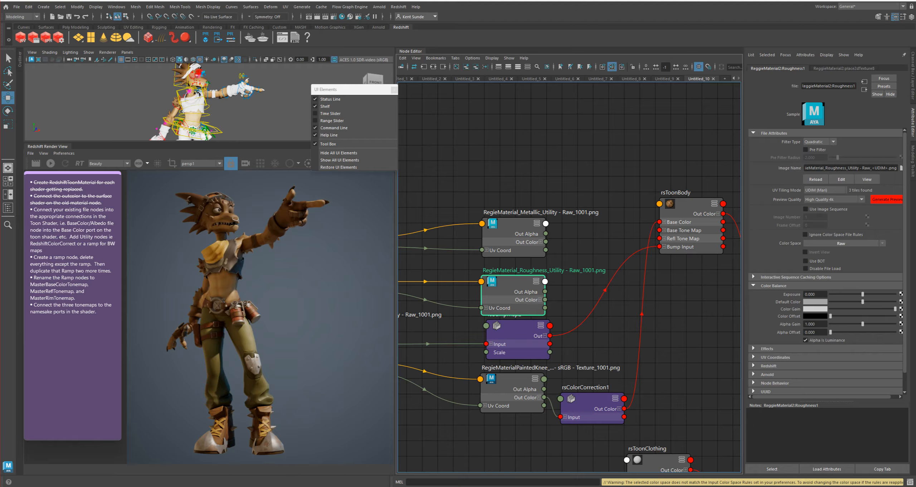
Connect the Roughness texture's Out Alpha to the Reflection Roughness/Width attribute of rsToonBody
{"action": "left_click", "coordinate": [694, 205]}
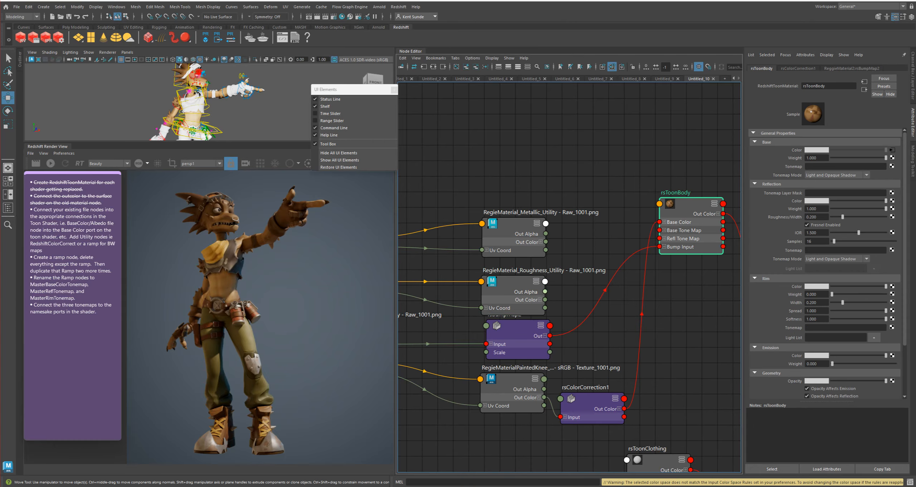
{"action": "middle_click_drag", "start_coordinate": [545, 291], "coordinate": [785, 217]}
{"action": "middle_click_drag", "start_coordinate": [785, 217], "coordinate": [785, 216]}
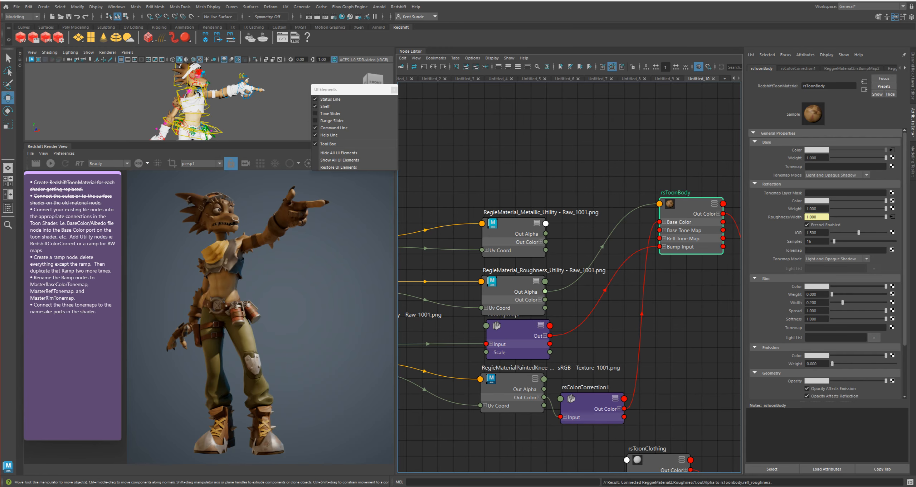
Shift the RegieMaterial_Metallic_Utility texture node slightly farther away from the Roughness texture node
{"action": "left_click", "coordinate": [527, 234]}
{"action": "left_click_drag", "start_coordinate": [526, 233], "coordinate": [517, 228]}
{"action": "left_click", "coordinate": [568, 239]}
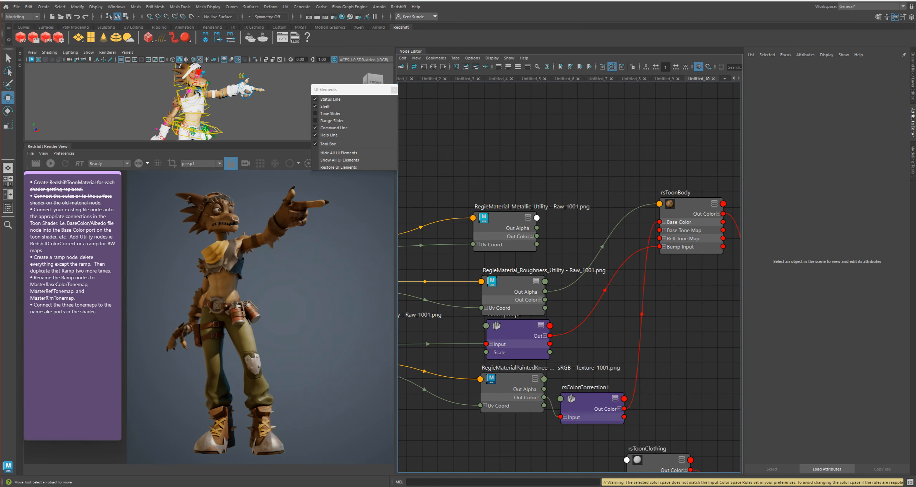
{"action": "middle_click_drag", "start_coordinate": [573, 250], "coordinate": [559, 290], "text": "alt"}
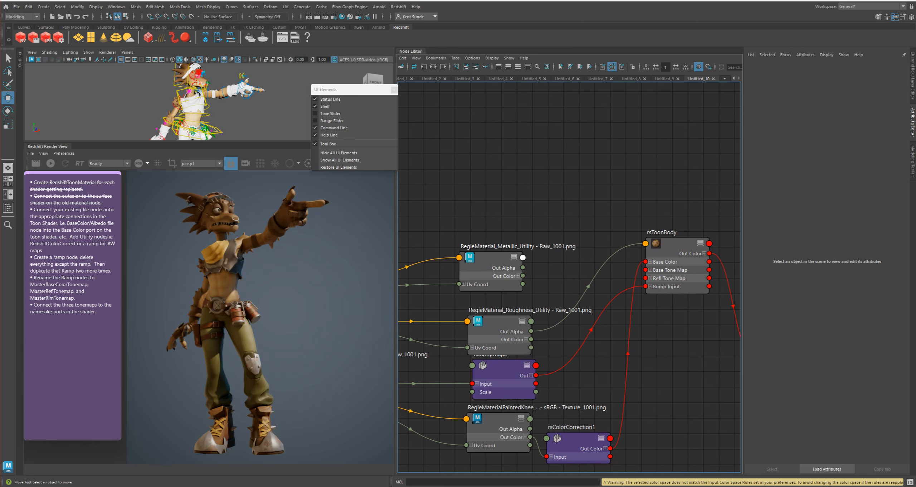
View the Metallic texture's image in the image viewer, and close the viewer
{"action": "left_click", "coordinate": [497, 257]}
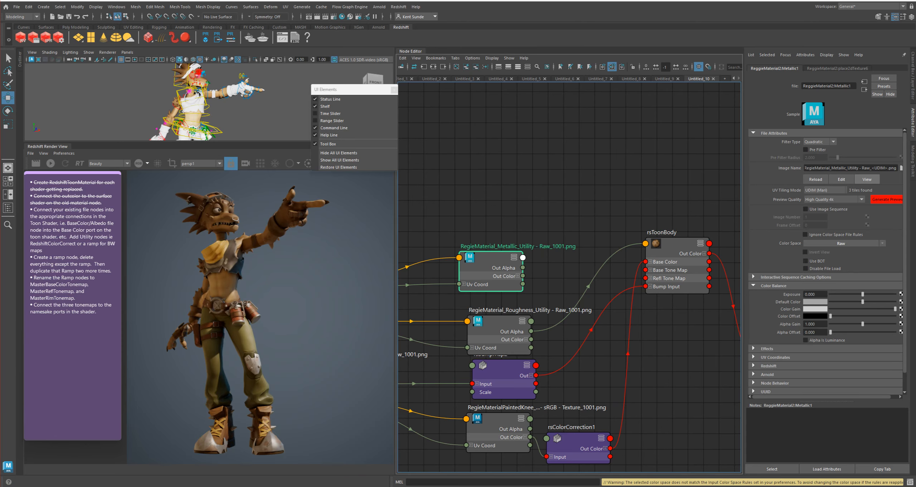
{"action": "left_click", "coordinate": [867, 179]}
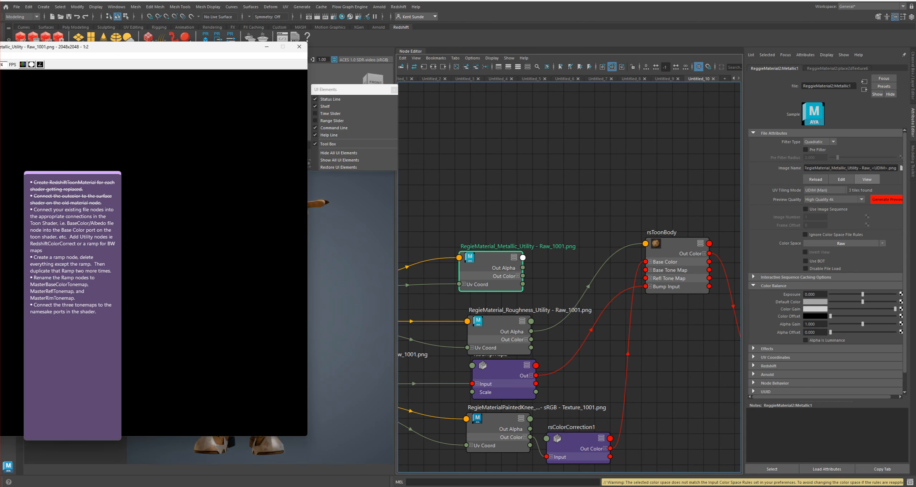
{"action": "left_click_drag", "start_coordinate": [179, 47], "coordinate": [494, 79]}
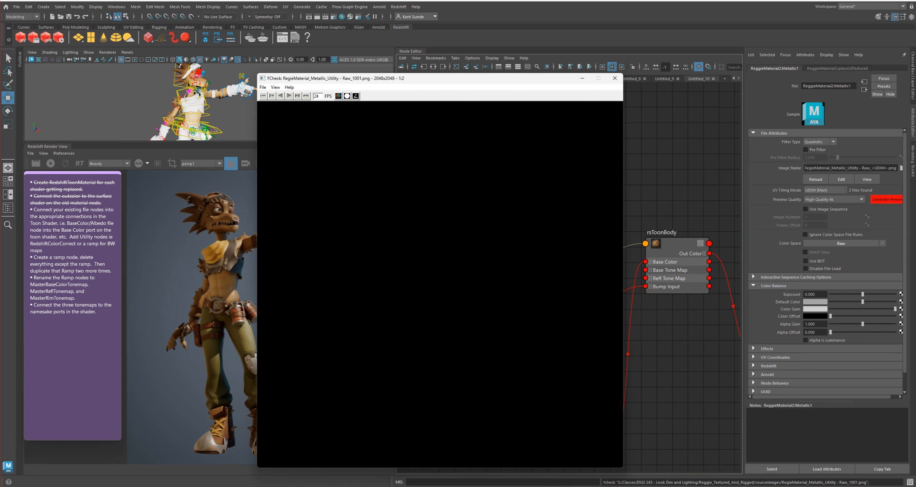
{"action": "left_click", "coordinate": [615, 78]}
{"action": "left_click", "coordinate": [594, 158]}
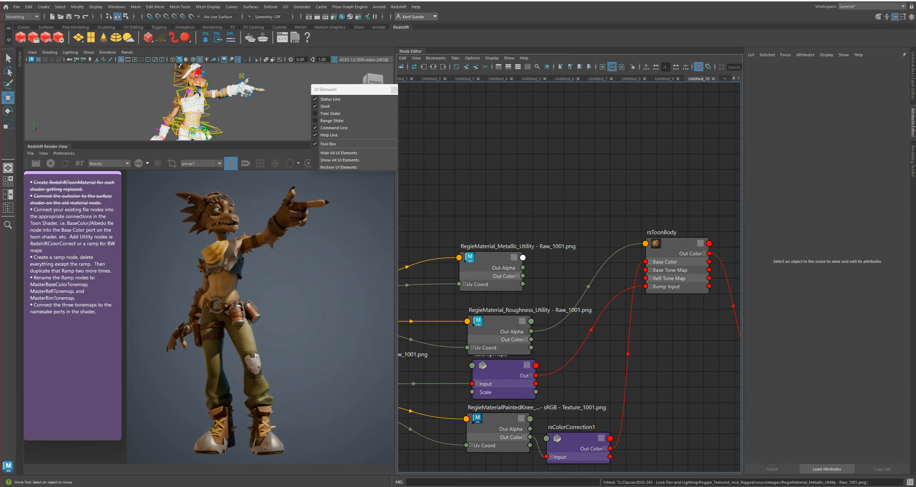
Create a ramp texture node above rsToonBody and delete its attached place2dTexture1 node
{"action": "key", "text": "Tab"}
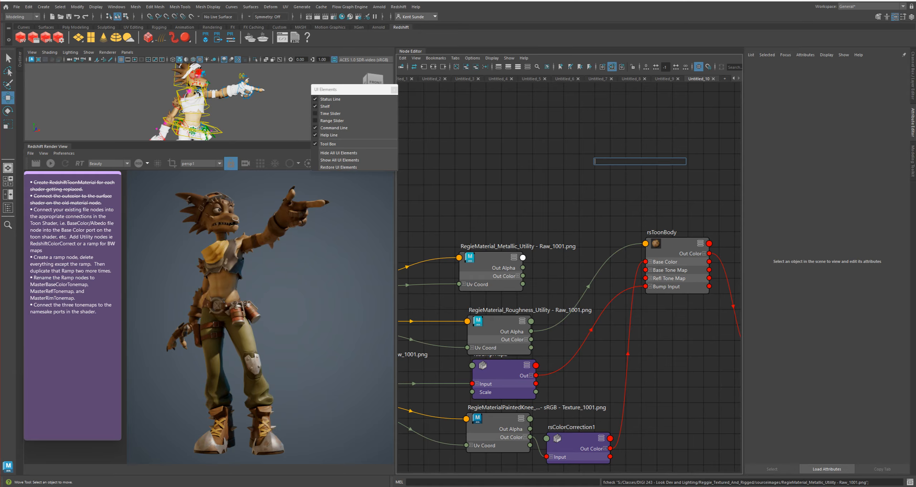
{"action": "left_click", "coordinate": [676, 247]}
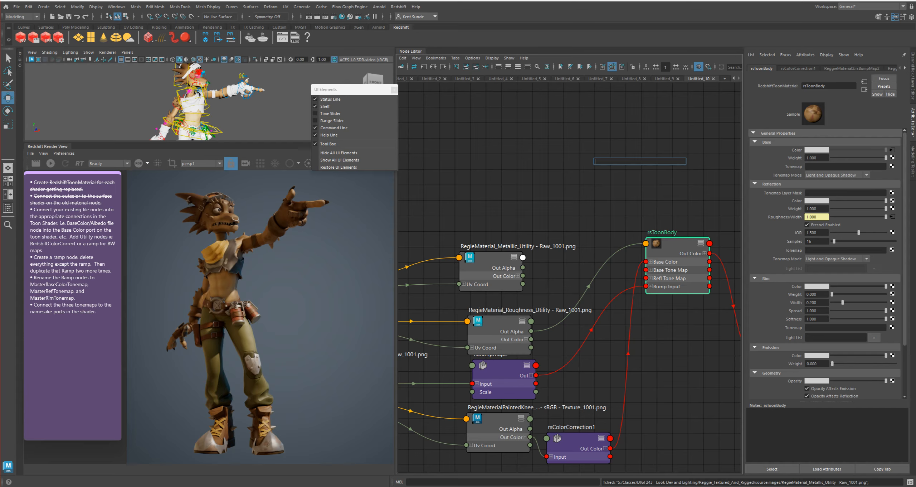
{"action": "type", "text": "ramp"}
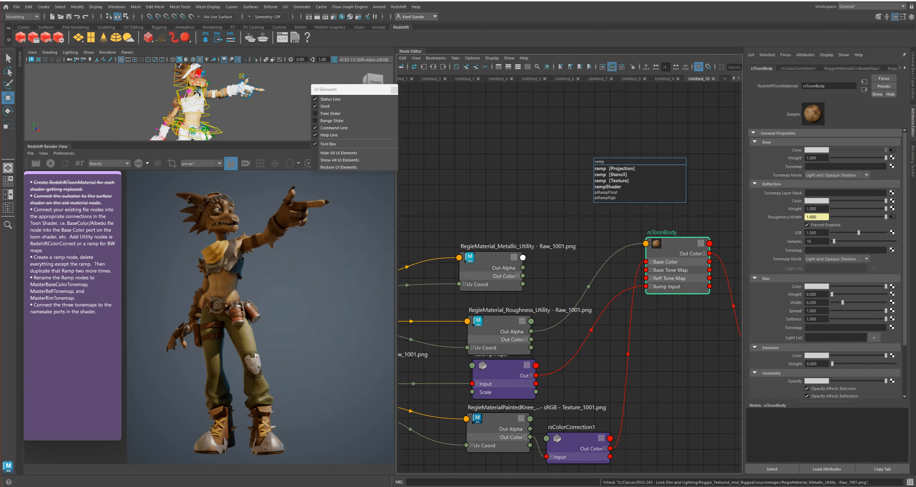
{"action": "left_click", "coordinate": [611, 180]}
{"action": "left_click_drag", "start_coordinate": [624, 166], "coordinate": [555, 157]}
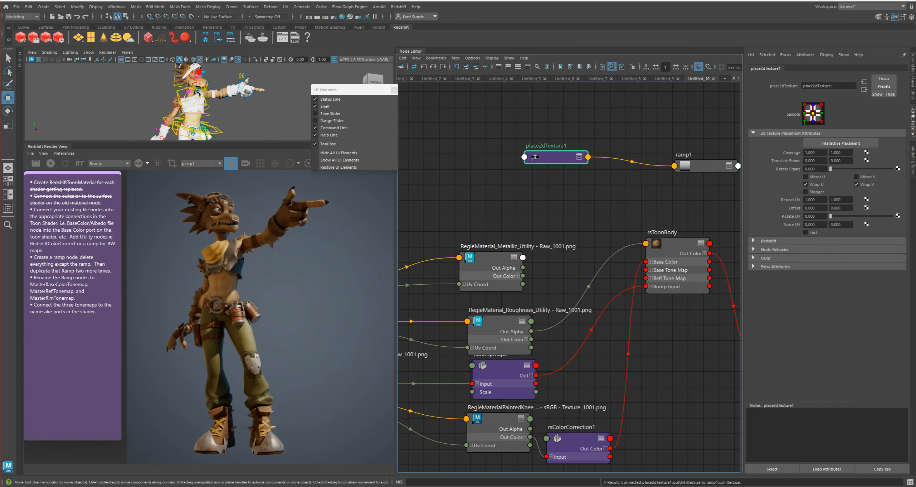
{"action": "key", "text": "Delete"}
Place ramp1 above the Metallic and Roughness textures, and connect the Roughness texture's Out Alpha to its V Coord and U Coord
{"action": "left_click_drag", "start_coordinate": [701, 166], "coordinate": [587, 182]}
{"action": "key", "text": "3"}
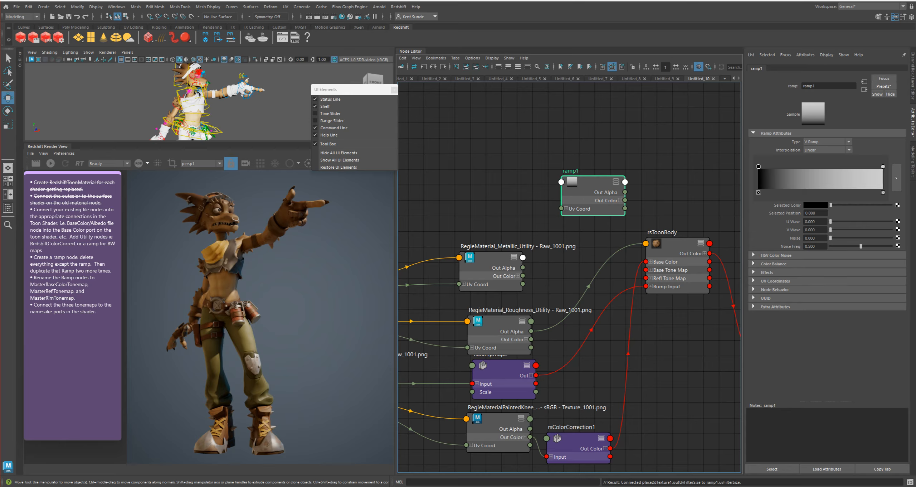
{"action": "left_click", "coordinate": [566, 209]}
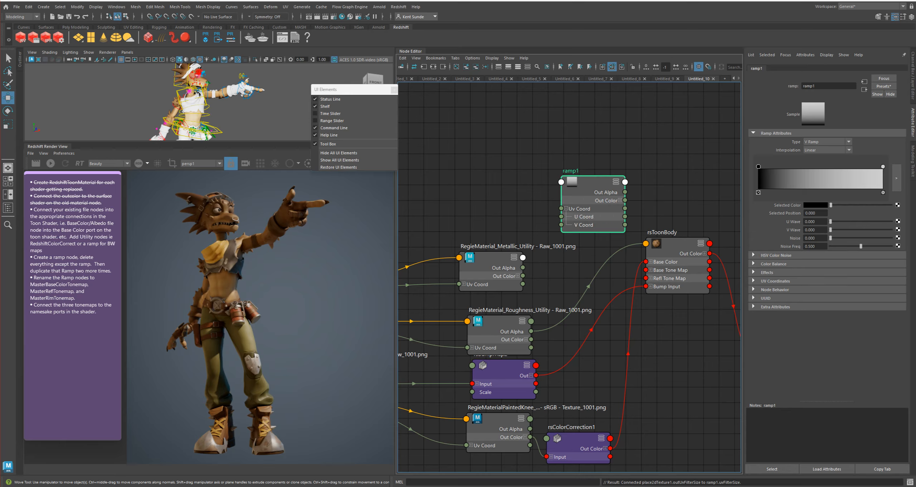
{"action": "left_click_drag", "start_coordinate": [531, 331], "coordinate": [561, 224]}
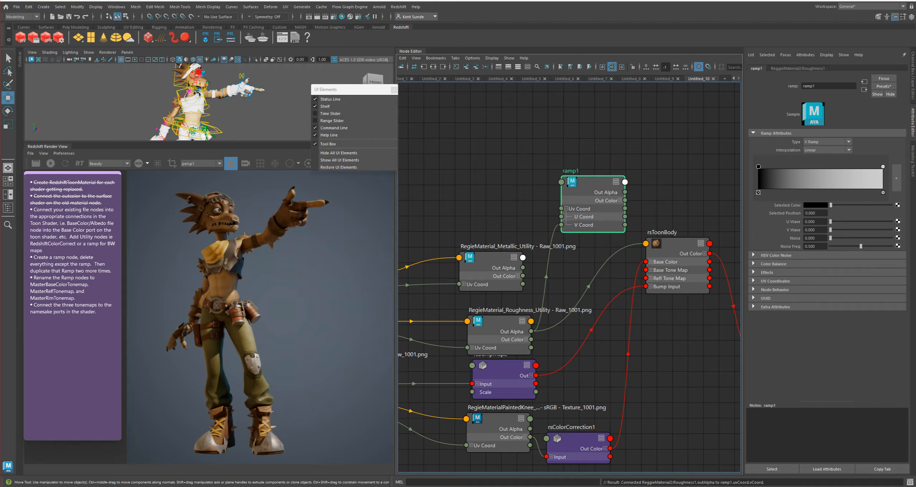
{"action": "left_click_drag", "start_coordinate": [530, 331], "coordinate": [561, 217]}
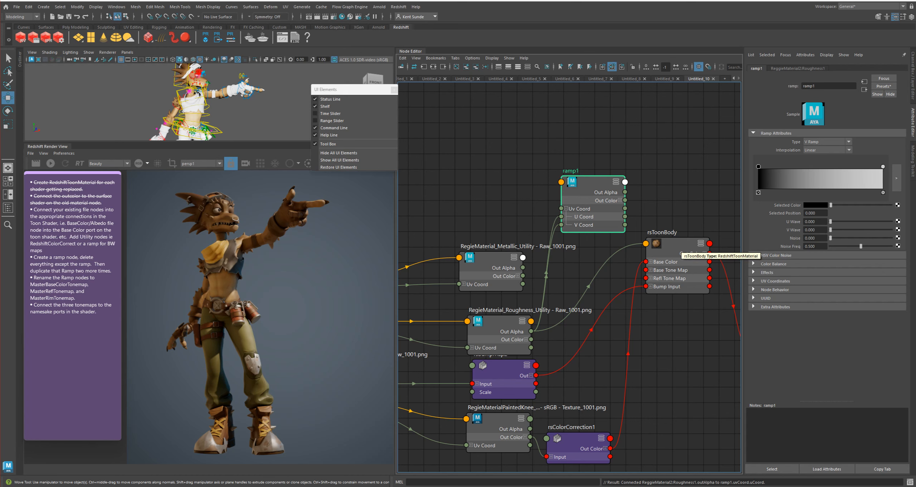
Set the HSV value of ramp1's black color marker at position 0 to 1
{"action": "left_click", "coordinate": [676, 253]}
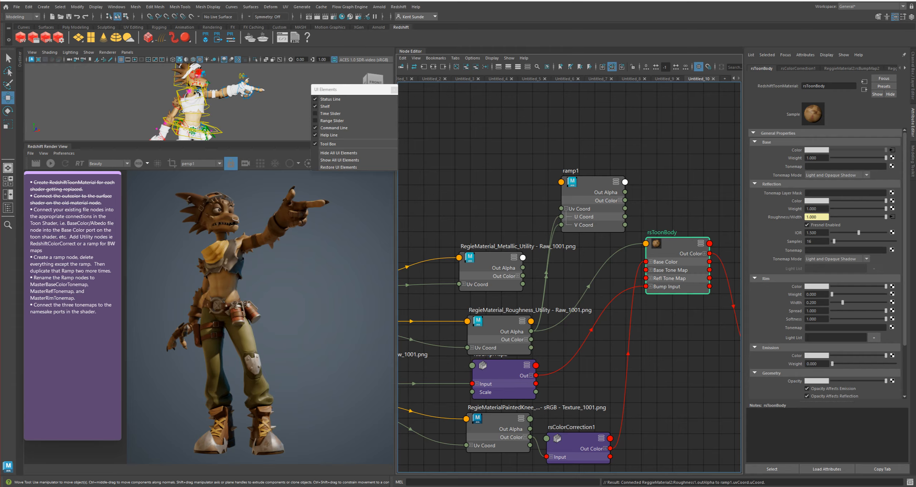
{"action": "left_click", "coordinate": [593, 182]}
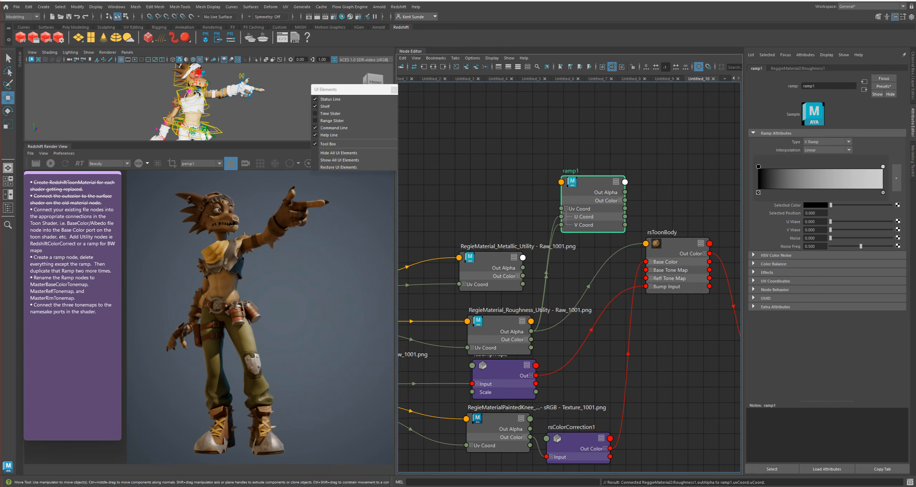
{"action": "left_click", "coordinate": [816, 205]}
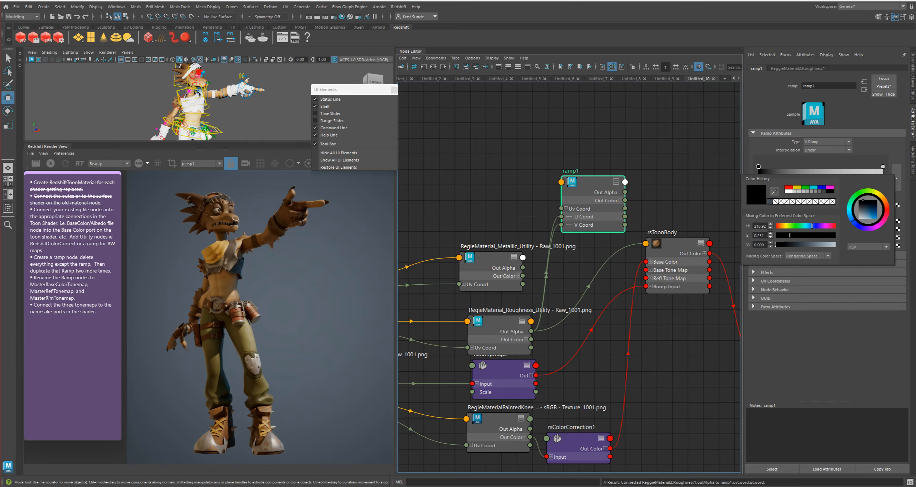
{"action": "double_click", "coordinate": [759, 245]}
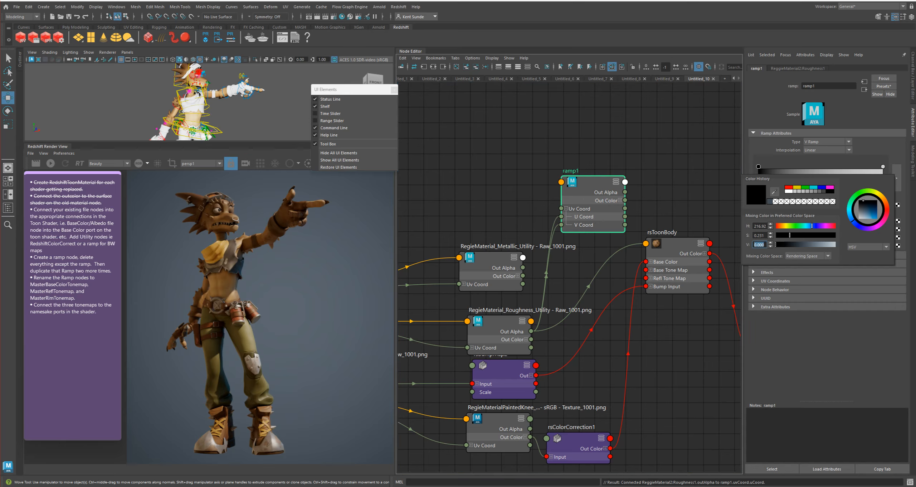
{"action": "type", "text": "1.5"}
{"action": "key", "text": "Return"}
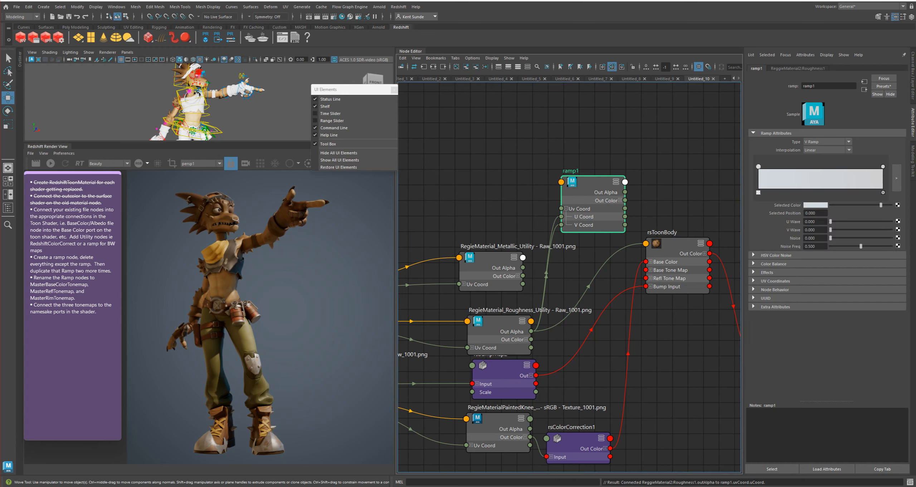
Set the HSV value of ramp1's color marker at position 1 to 5
{"action": "left_click", "coordinate": [883, 166]}
{"action": "double_click", "coordinate": [810, 212]}
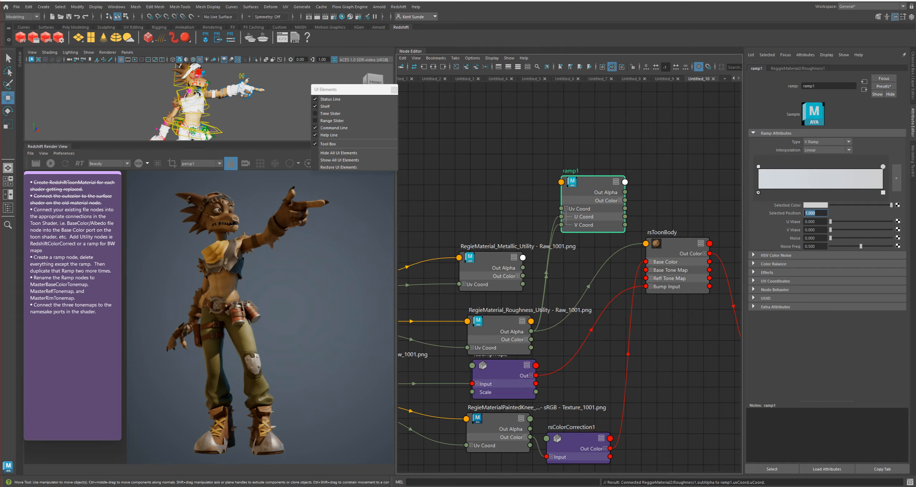
{"action": "left_click", "coordinate": [815, 205]}
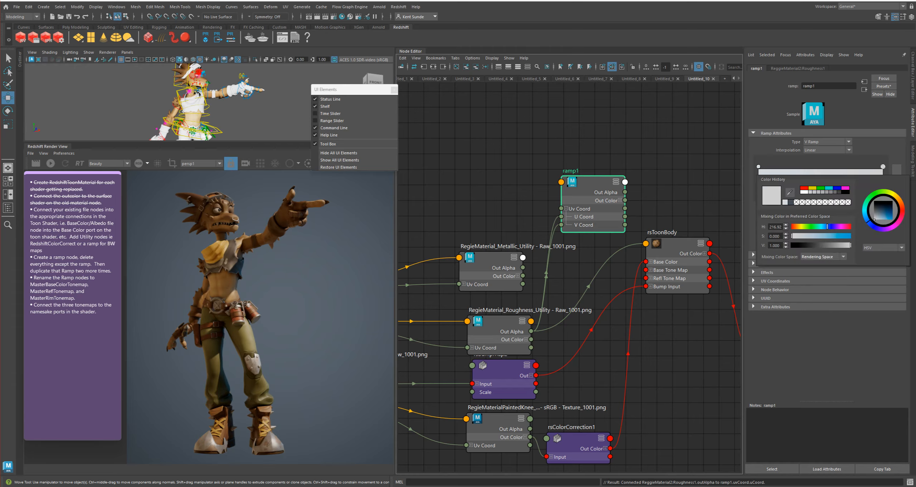
{"action": "double_click", "coordinate": [774, 245]}
{"action": "type", "text": "5"}
{"action": "key", "text": "Return"}
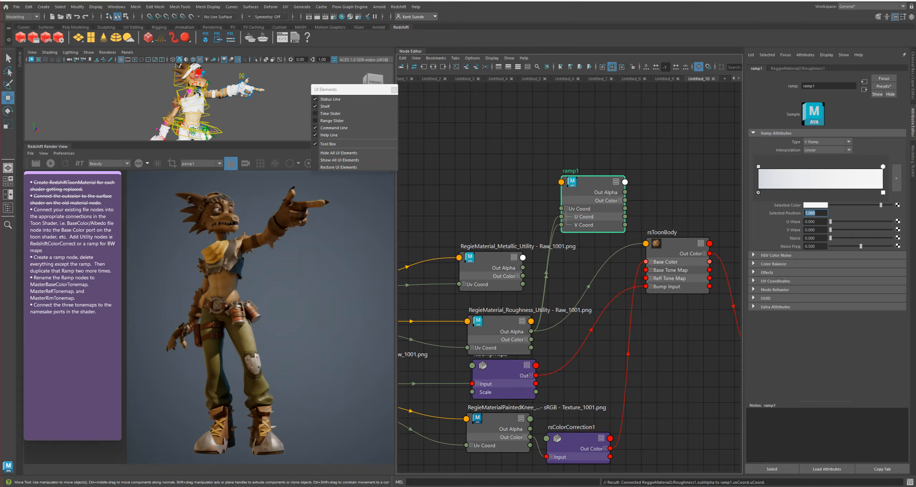
Connect ramp1's output to rsToonBody's reflection IOR, and the Metallic texture's Out Alpha to ramp1's V Coord and U Coord
{"action": "left_click", "coordinate": [677, 245]}
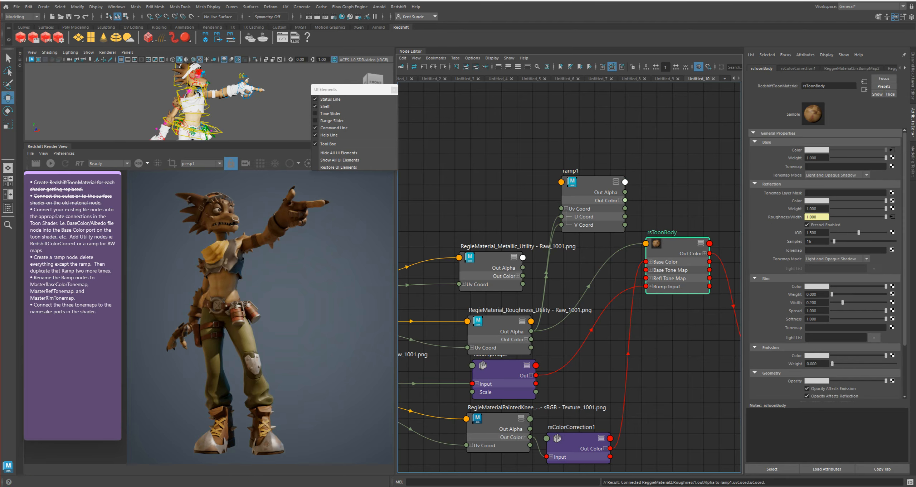
{"action": "middle_click_drag", "start_coordinate": [592, 183], "coordinate": [814, 233]}
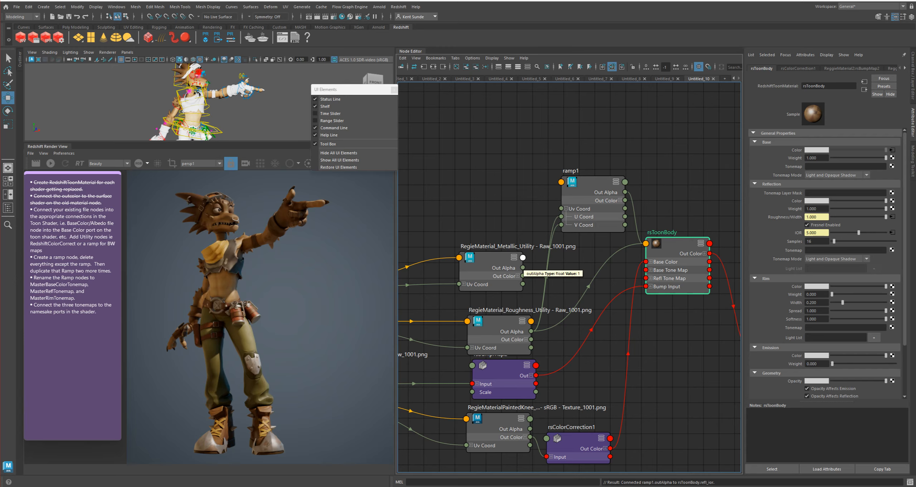
{"action": "left_click_drag", "start_coordinate": [523, 267], "coordinate": [561, 225]}
{"action": "left_click_drag", "start_coordinate": [522, 268], "coordinate": [561, 216]}
Check the Metallic texture's color space settings and turn on Ignore Color Space File Rules for the Roughness texture
{"action": "left_click", "coordinate": [491, 263]}
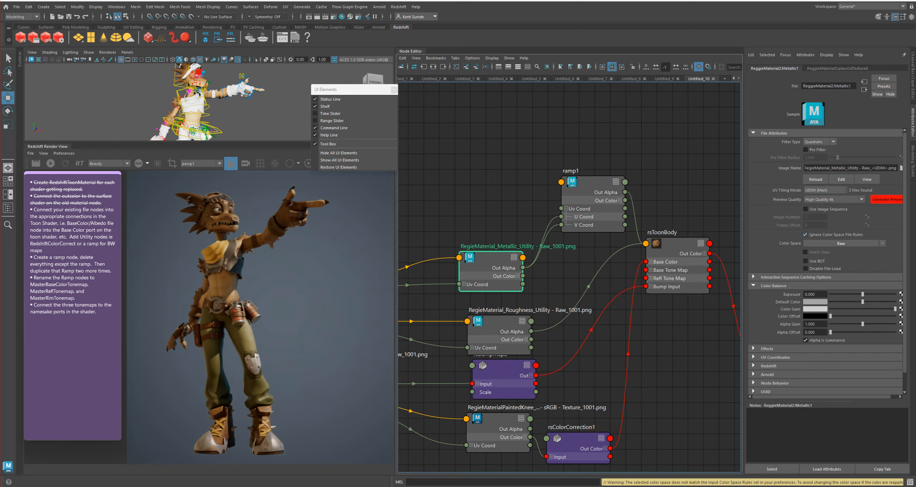
{"action": "left_click", "coordinate": [500, 324]}
{"action": "left_click", "coordinate": [805, 234]}
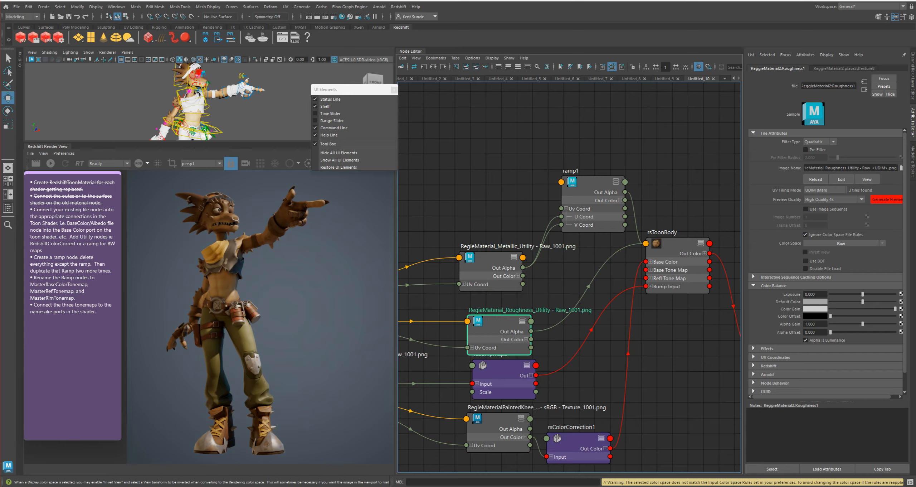
Move rsColorCorrection1 up so that it lines up with the body's base color texture
{"action": "middle_click_drag", "start_coordinate": [587, 351], "coordinate": [572, 310], "text": "alt"}
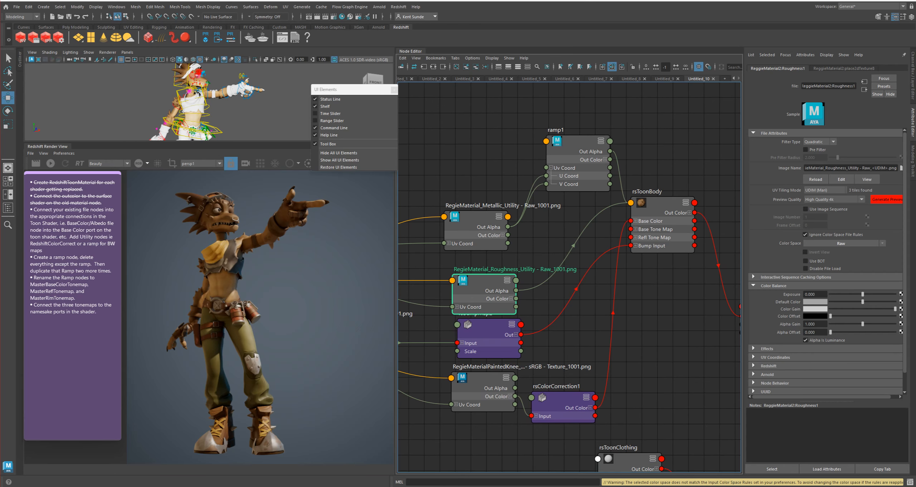
{"action": "middle_click_drag", "start_coordinate": [563, 397], "coordinate": [581, 365], "text": "alt"}
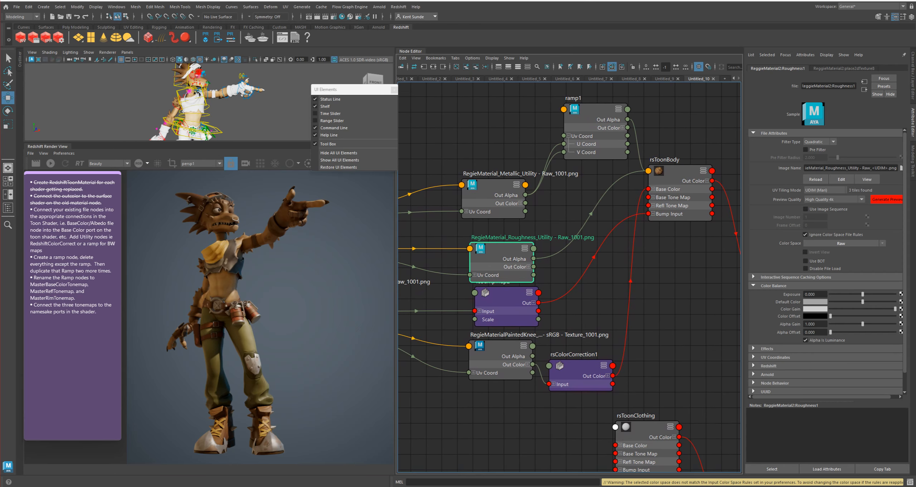
{"action": "left_click_drag", "start_coordinate": [581, 366], "coordinate": [583, 351]}
{"action": "middle_click_drag", "start_coordinate": [580, 261], "coordinate": [558, 293], "text": "alt"}
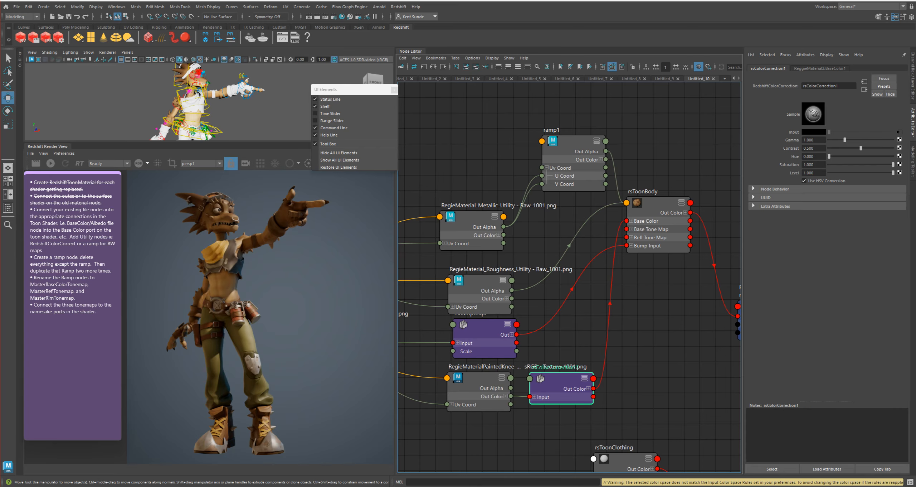
Start the interactive render, examine the character's body up close, and review rsToonBody's attributes
{"action": "left_click", "coordinate": [51, 163]}
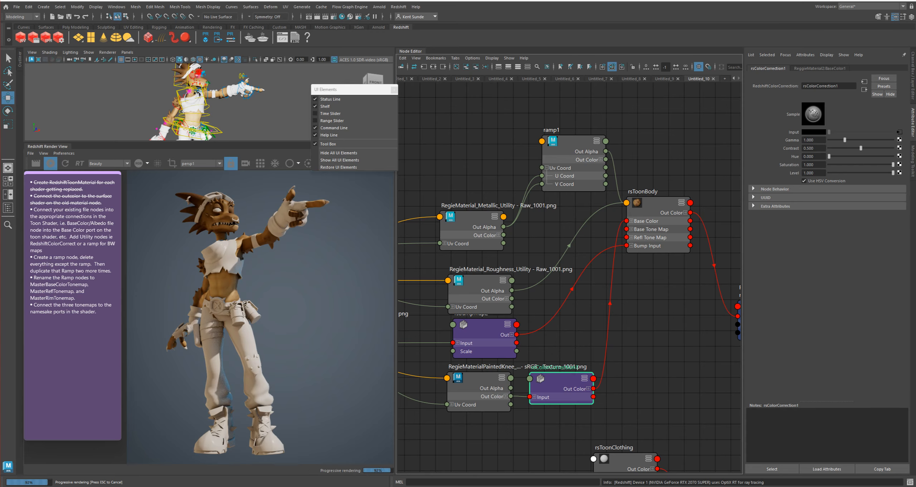
{"action": "scroll", "coordinate": [225, 221], "scroll_direction": "up", "scroll_amount": 5}
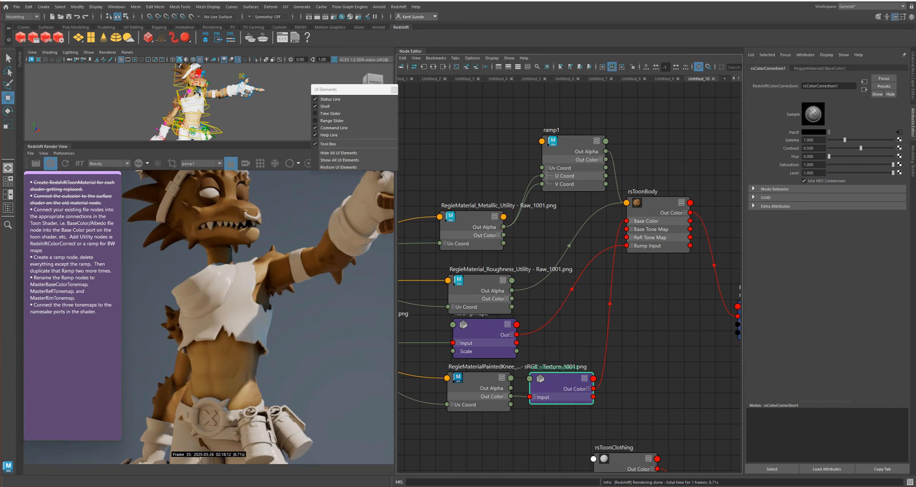
{"action": "scroll", "coordinate": [257, 316], "scroll_direction": "down", "scroll_amount": 5}
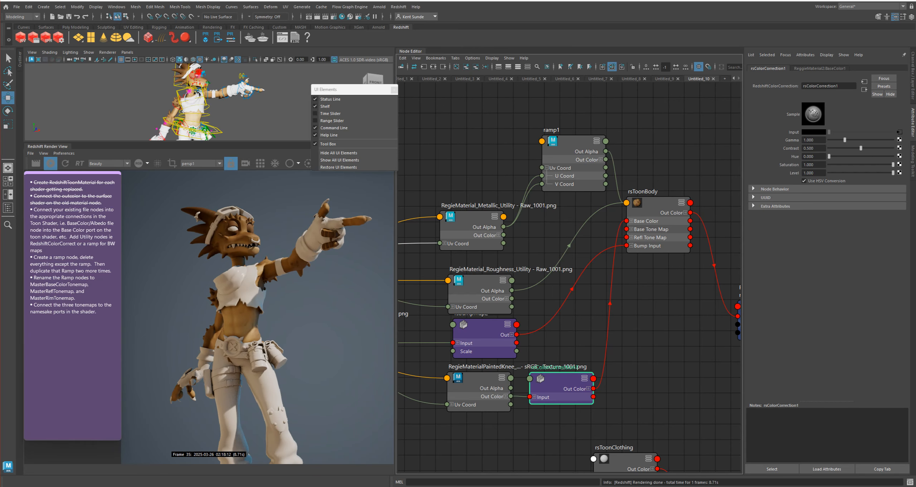
{"action": "scroll", "coordinate": [245, 271], "scroll_direction": "down", "scroll_amount": 1}
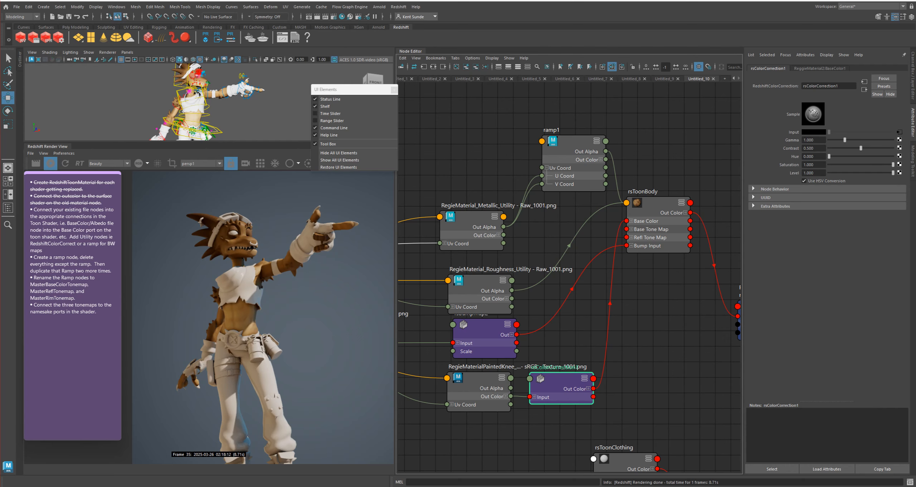
{"action": "middle_click_drag", "start_coordinate": [654, 286], "coordinate": [632, 247], "text": "alt"}
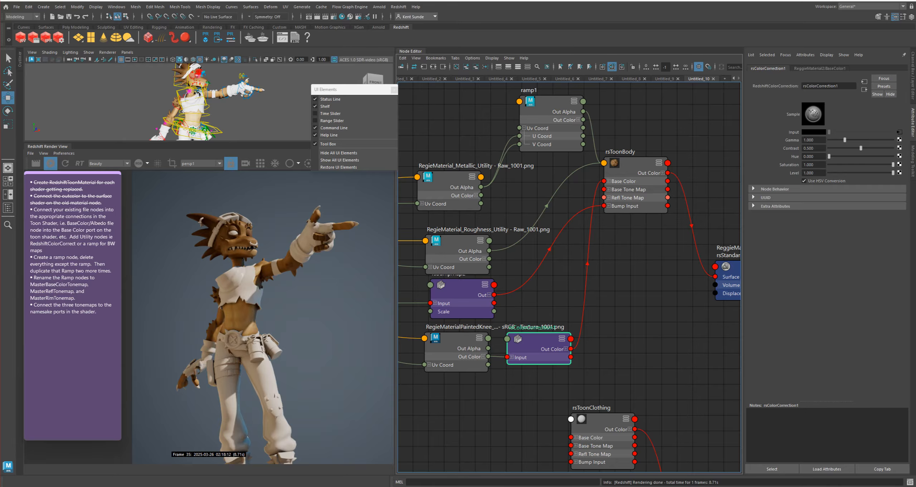
{"action": "left_click", "coordinate": [639, 171]}
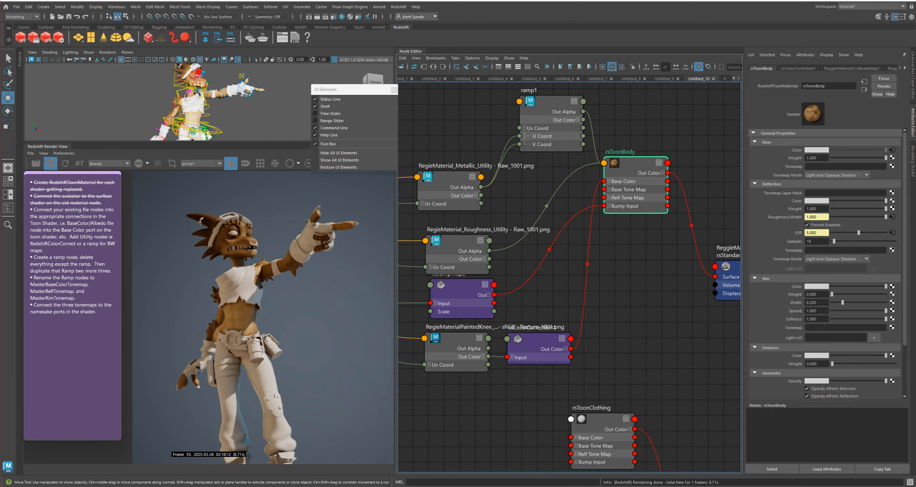
Duplicate ramp1 and place the copy beside rsToonClothing
{"action": "scroll", "coordinate": [573, 103], "scroll_direction": "down", "scroll_amount": 5}
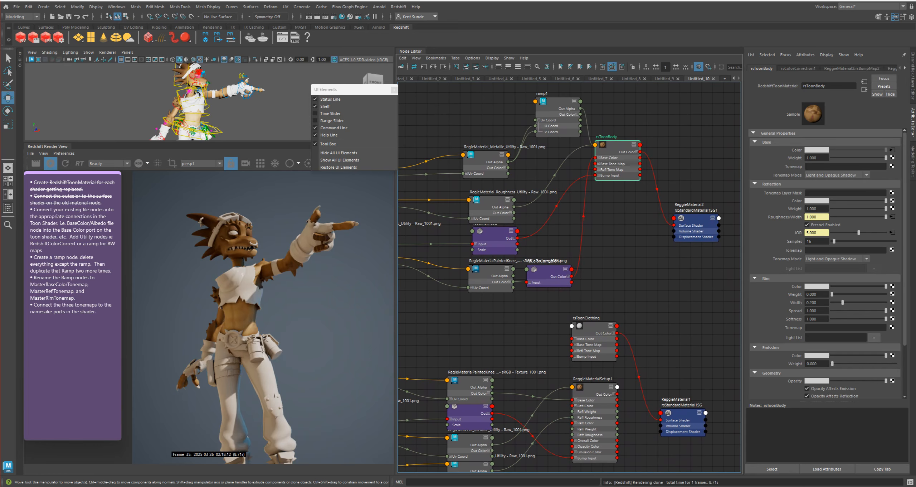
{"action": "middle_click_drag", "start_coordinate": [558, 307], "coordinate": [572, 228], "text": "alt"}
{"action": "scroll", "coordinate": [503, 389], "scroll_direction": "up", "scroll_amount": 4}
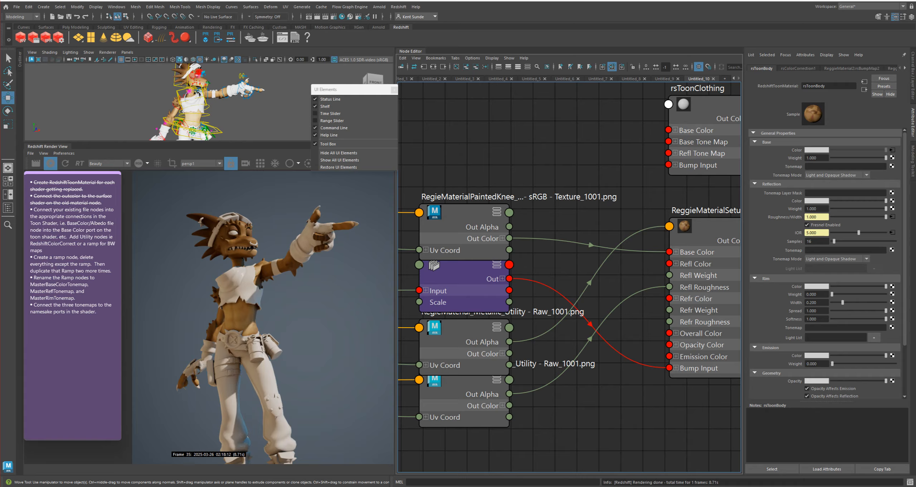
{"action": "mouse_move", "coordinate": [483, 331]}
{"action": "left_mouse_down"}
{"action": "mouse_move", "coordinate": [496, 339]}
{"action": "mouse_move", "coordinate": [484, 326]}
{"action": "left_mouse_up"}
{"action": "scroll", "coordinate": [567, 462], "scroll_direction": "down", "scroll_amount": 4}
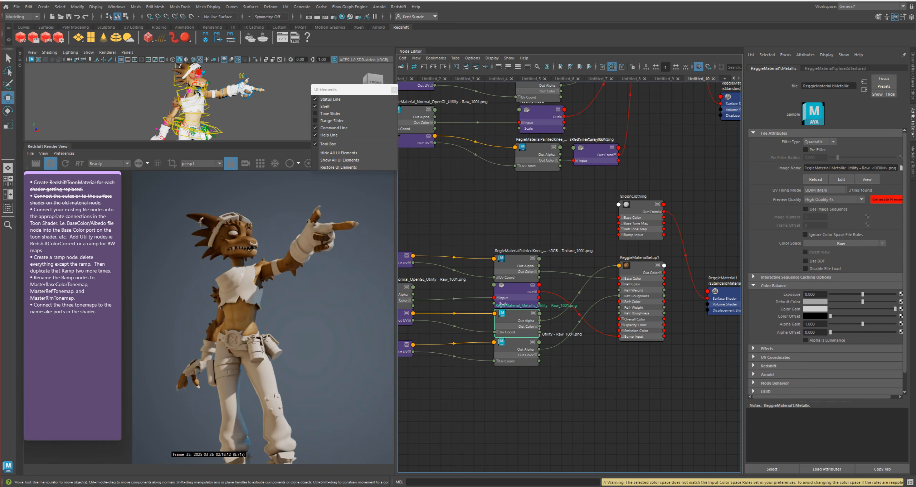
{"action": "middle_click_drag", "start_coordinate": [605, 91], "coordinate": [607, 122], "text": "alt"}
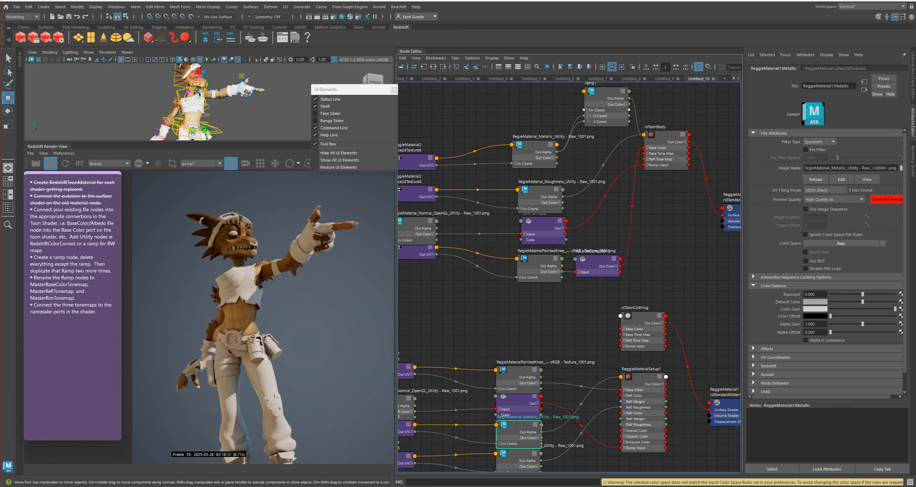
{"action": "left_click", "coordinate": [606, 98]}
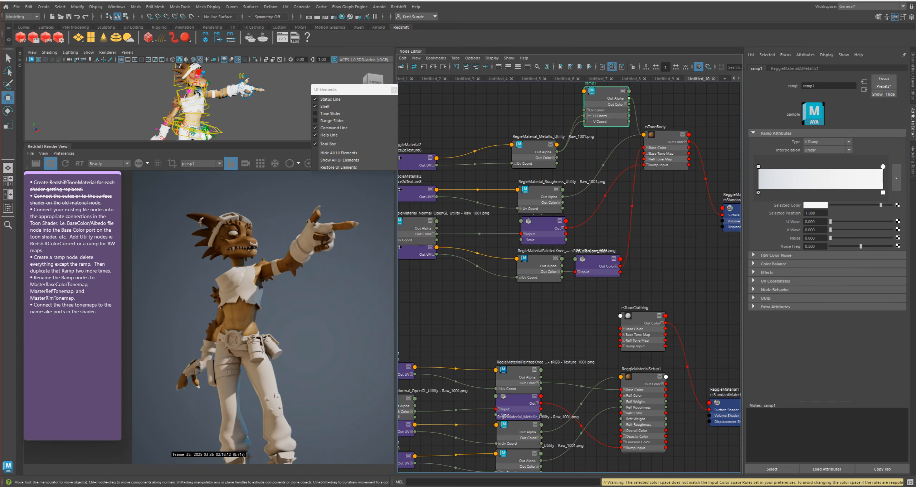
{"action": "key", "text": "ctrl+d"}
{"action": "left_click_drag", "start_coordinate": [508, 322], "coordinate": [568, 336]}
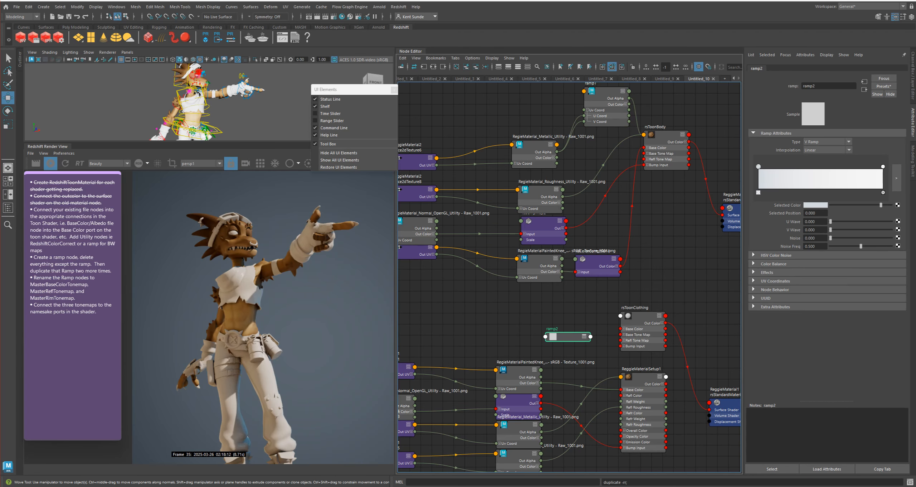
Show ramp2's ports and move it beside the clothing Metallic texture, and delete the old ReggieMaterialSetup1 material node
{"action": "key", "text": "3"}
{"action": "middle_click_drag", "start_coordinate": [566, 377], "coordinate": [559, 245], "text": "alt"}
{"action": "scroll", "coordinate": [559, 245], "scroll_direction": "up", "scroll_amount": 5}
{"action": "left_click_drag", "start_coordinate": [585, 171], "coordinate": [609, 372]}
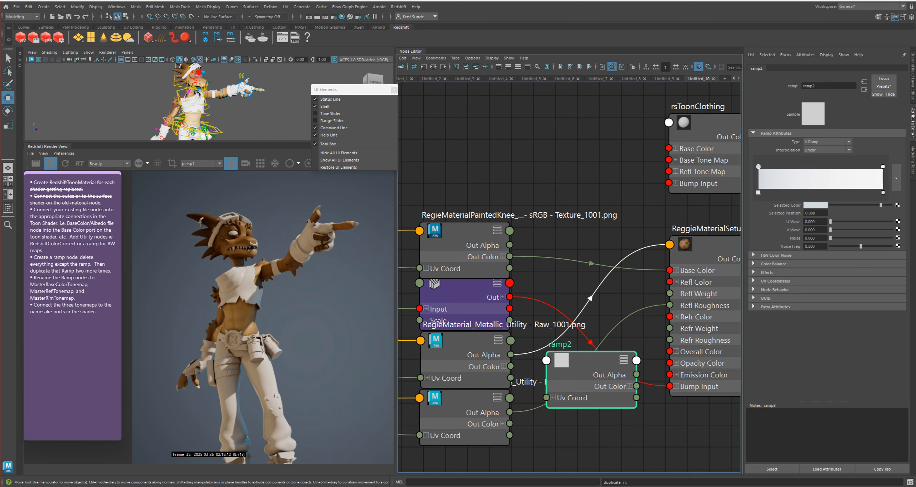
{"action": "left_click_drag", "start_coordinate": [537, 349], "coordinate": [598, 344]}
{"action": "left_click", "coordinate": [696, 250]}
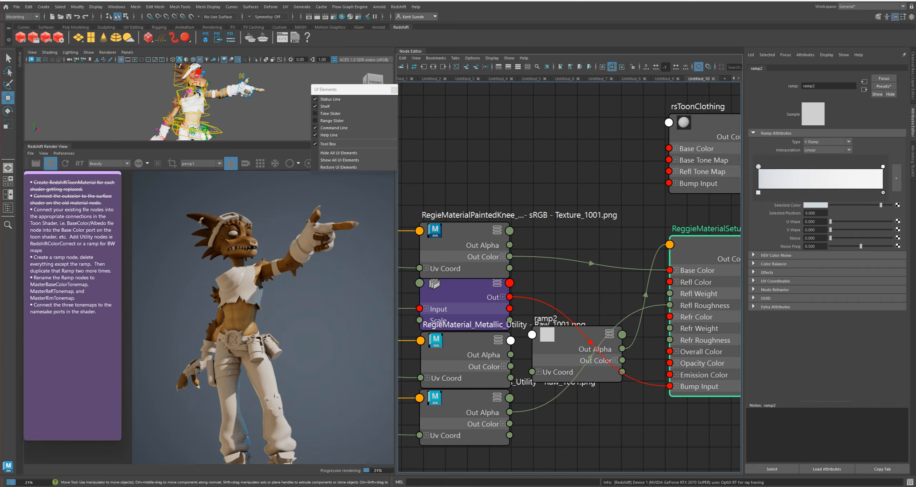
{"action": "key", "text": "Delete"}
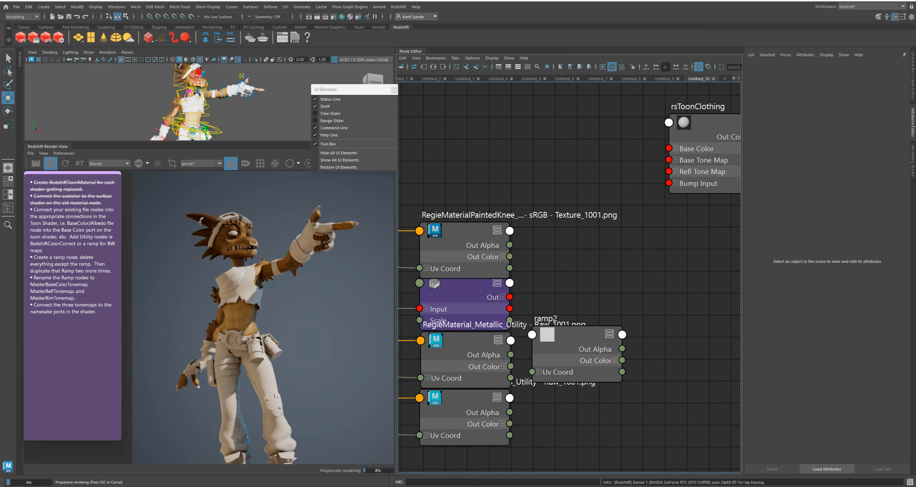
Expand ramp2's Uv Coord and connect the clothing Metallic texture's Out Alpha to its V Coord and U Coord
{"action": "left_click_drag", "start_coordinate": [586, 338], "coordinate": [650, 333]}
{"action": "left_click", "coordinate": [560, 363]}
{"action": "left_click_drag", "start_coordinate": [510, 355], "coordinate": [560, 368]}
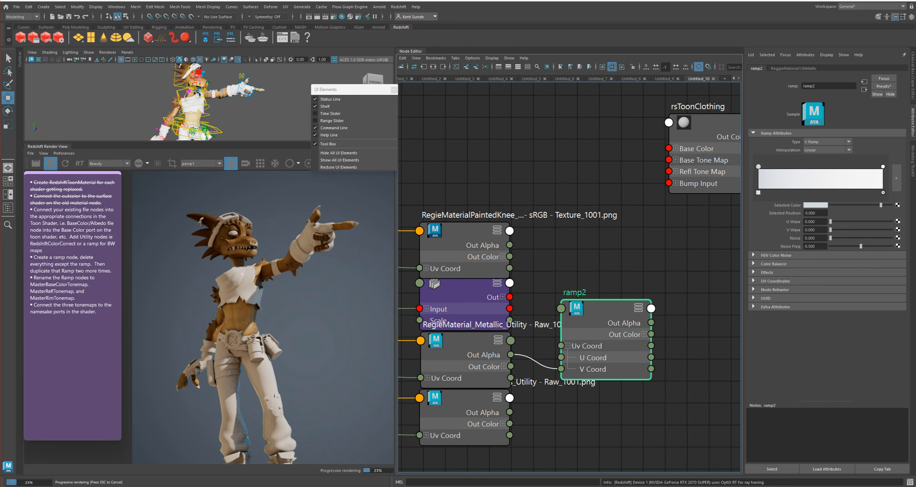
{"action": "left_click_drag", "start_coordinate": [511, 354], "coordinate": [561, 356]}
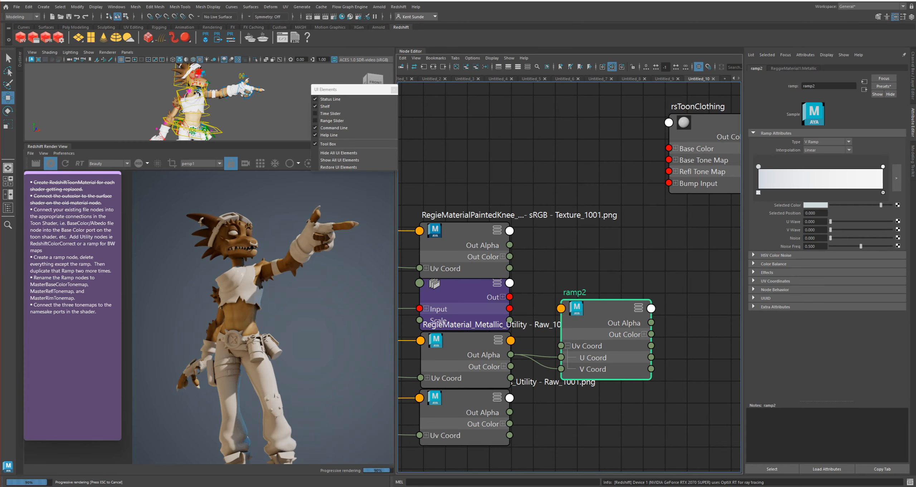
Rename ramp2 to metalRamp and connect its Out Alpha to rsToonClothing's reflection IOR
{"action": "scroll", "coordinate": [495, 427], "scroll_direction": "down", "scroll_amount": 4}
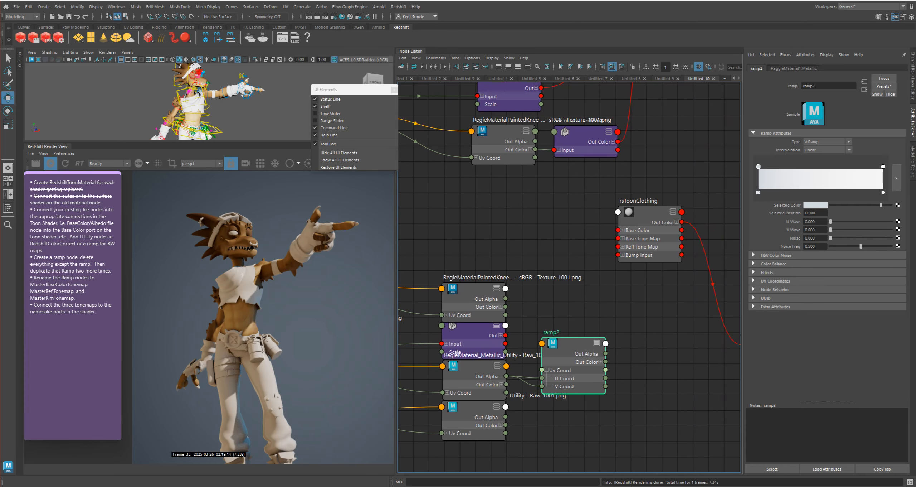
{"action": "double_click", "coordinate": [551, 332]}
{"action": "type", "text": "M"}
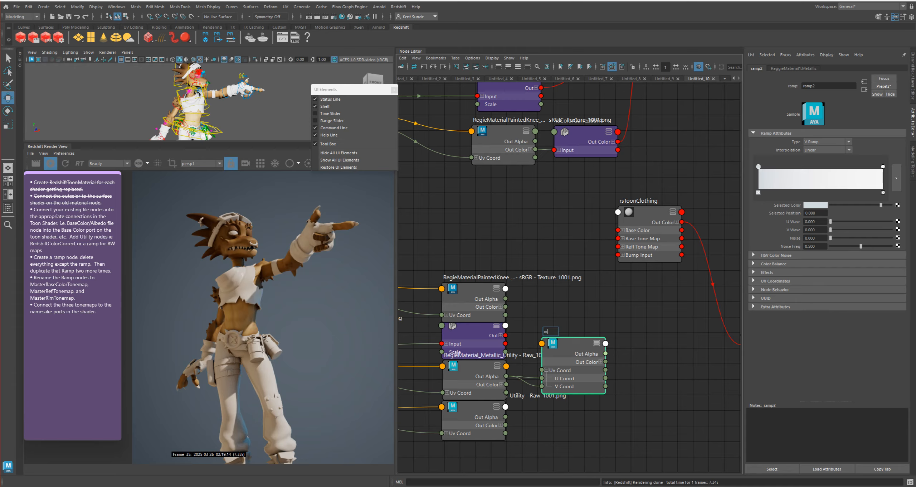
{"action": "type", "text": "etalRam"}
{"action": "key", "text": "Return"}
{"action": "left_click", "coordinate": [650, 213]}
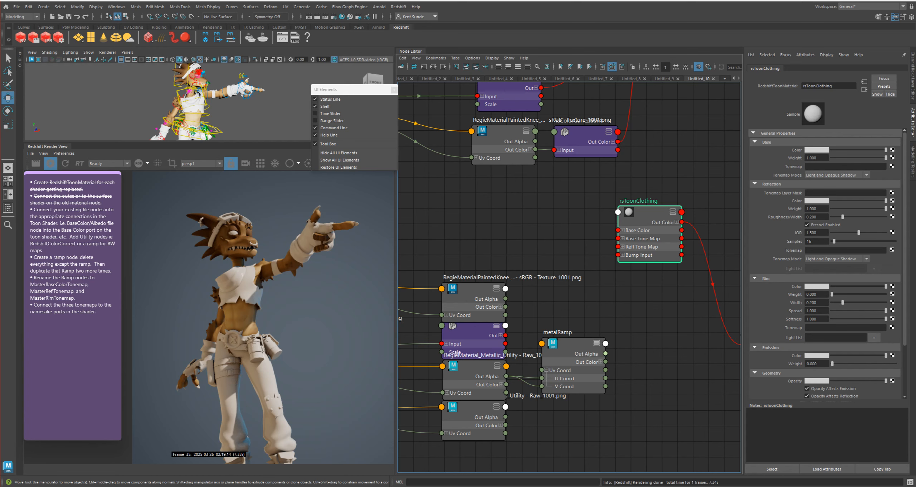
{"action": "middle_click_drag", "start_coordinate": [605, 353], "coordinate": [810, 233]}
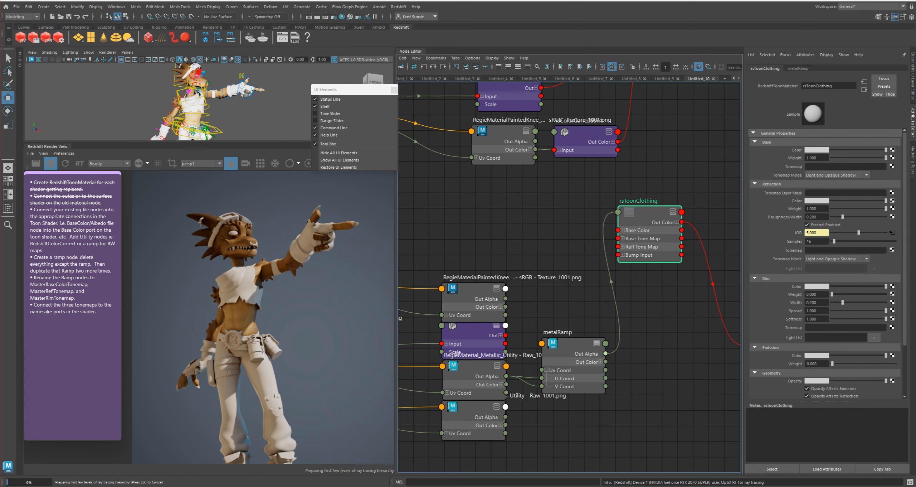
Connect rsBumpMap1 to rsToonClothing's Bump Input, and the base color texture, with Ignore Color Space File Rules on, to Base Color
{"action": "left_click_drag", "start_coordinate": [474, 289], "coordinate": [476, 270]}
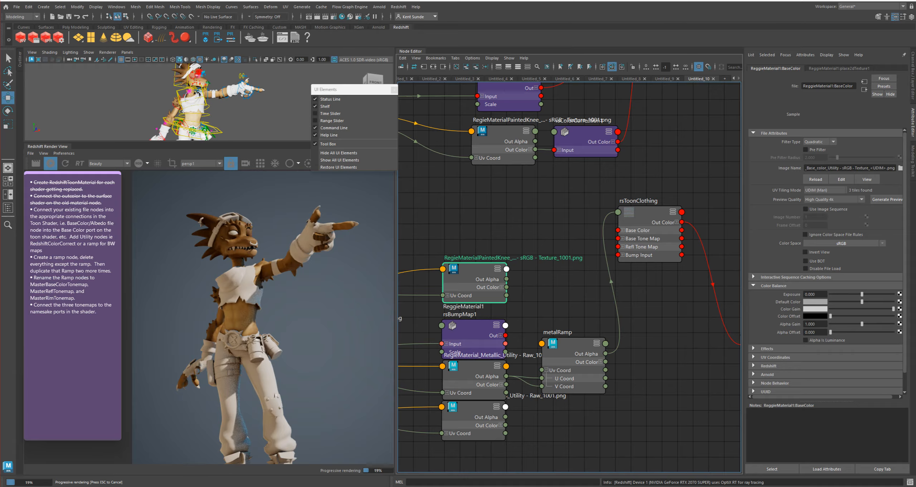
{"action": "left_click_drag", "start_coordinate": [505, 335], "coordinate": [619, 254]}
{"action": "left_click", "coordinate": [805, 234]}
{"action": "mouse_move", "coordinate": [506, 287]}
{"action": "left_mouse_down"}
{"action": "mouse_move", "coordinate": [594, 258]}
{"action": "mouse_move", "coordinate": [618, 230]}
{"action": "left_mouse_up"}
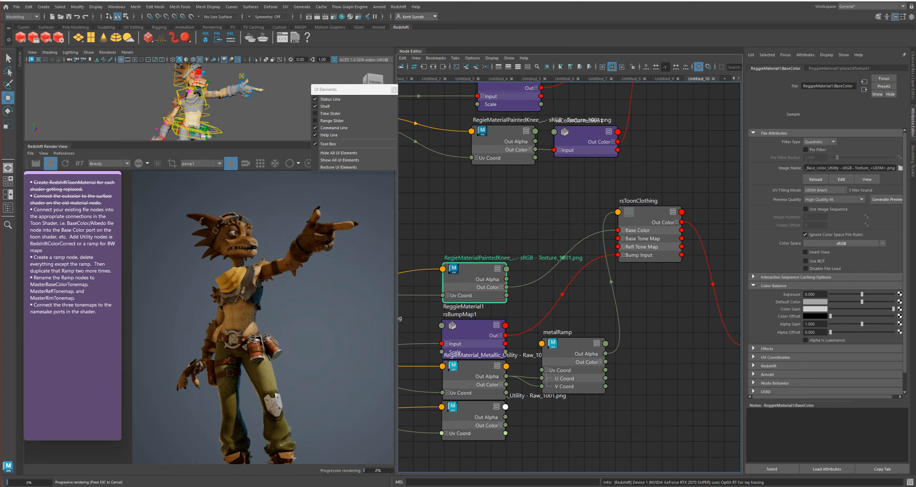
Connect the clothing Roughness texture's Out Alpha to rsToonClothing's reflection Roughness/Width
{"action": "mouse_move", "coordinate": [476, 408]}
{"action": "left_mouse_down"}
{"action": "mouse_move", "coordinate": [478, 425]}
{"action": "mouse_move", "coordinate": [479, 418]}
{"action": "left_mouse_up"}
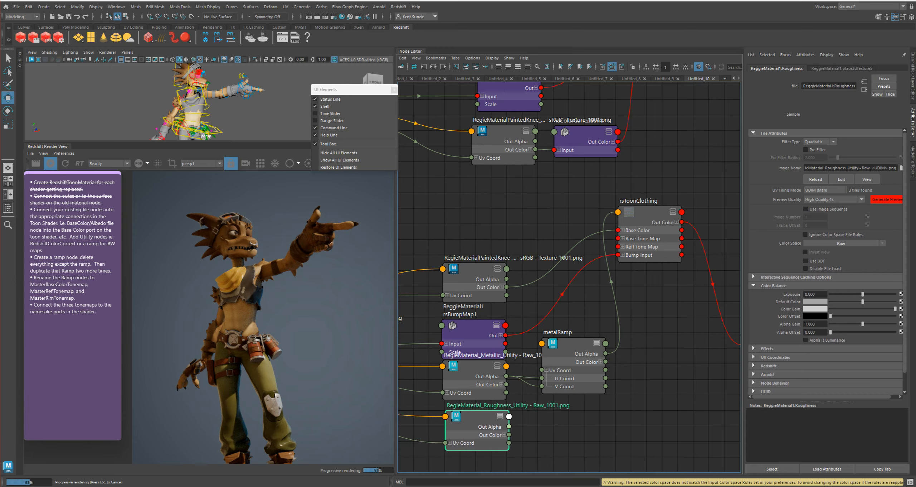
{"action": "left_click", "coordinate": [649, 213]}
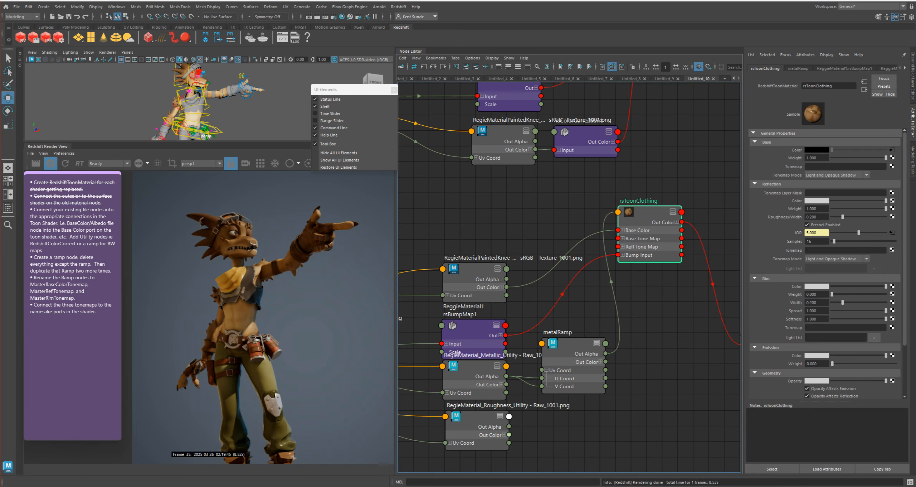
{"action": "middle_click_drag", "start_coordinate": [509, 416], "coordinate": [787, 217]}
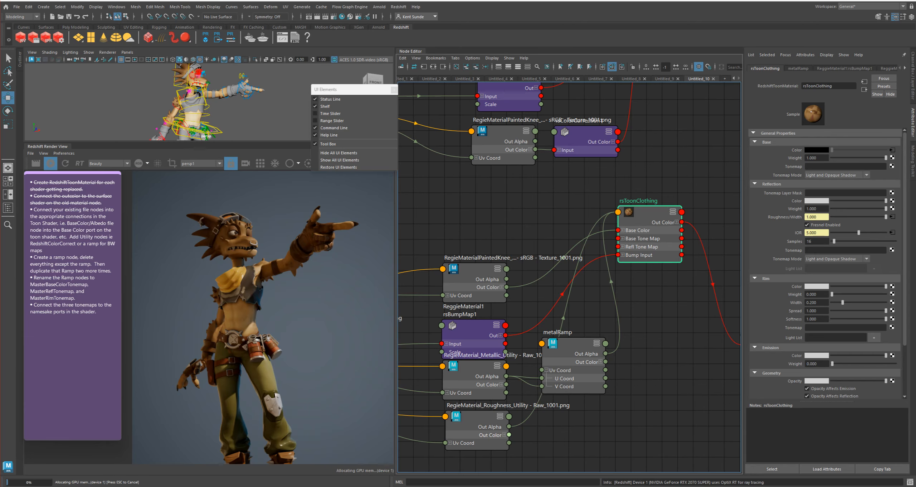
Move rsToonBody down level with its textures and place ramp1, collapsed, beside the body Metallic texture
{"action": "scroll", "coordinate": [677, 351], "scroll_direction": "down", "scroll_amount": 3}
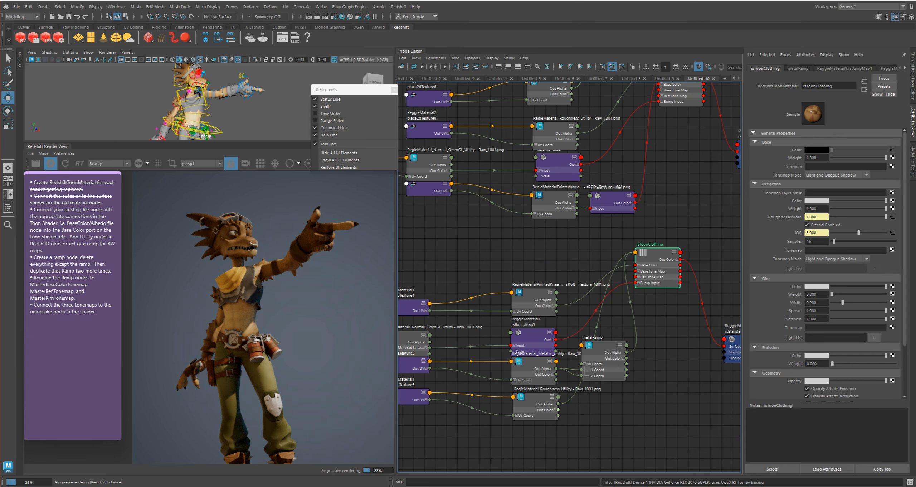
{"action": "scroll", "coordinate": [678, 350], "scroll_direction": "up", "scroll_amount": 3}
{"action": "middle_click_drag", "start_coordinate": [678, 350], "coordinate": [605, 411], "text": "alt"}
{"action": "left_click_drag", "start_coordinate": [597, 281], "coordinate": [631, 388]}
{"action": "scroll", "coordinate": [644, 292], "scroll_direction": "down", "scroll_amount": 3}
{"action": "middle_click_drag", "start_coordinate": [644, 292], "coordinate": [653, 392], "text": "alt"}
{"action": "left_click", "coordinate": [628, 207]}
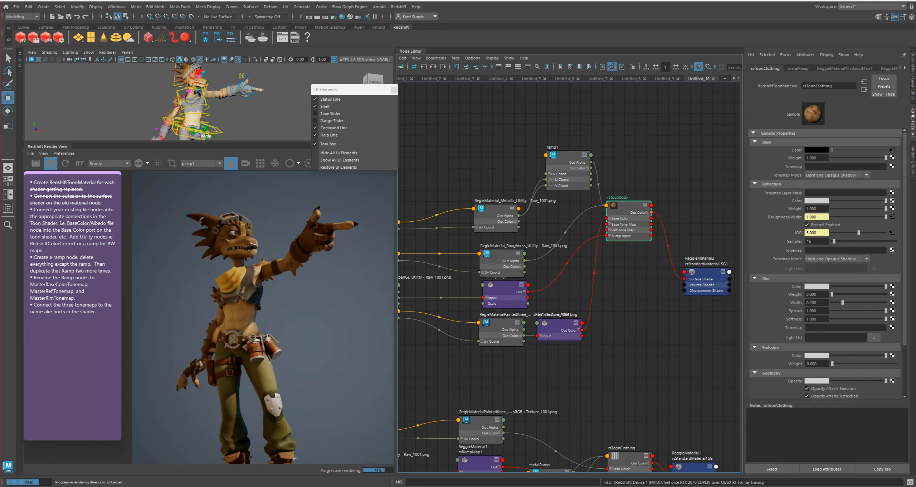
{"action": "left_click_drag", "start_coordinate": [628, 207], "coordinate": [629, 255]}
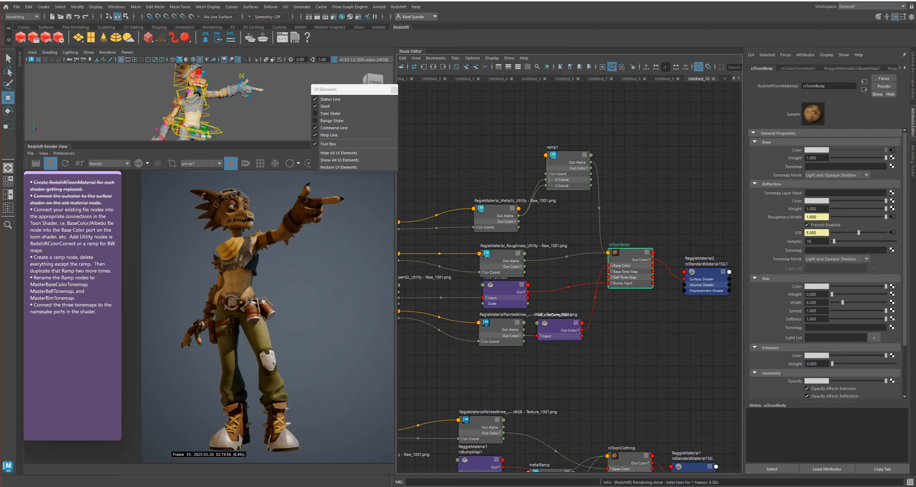
{"action": "left_click_drag", "start_coordinate": [569, 155], "coordinate": [571, 211]}
{"action": "key", "text": "1"}
Collapse rsColorCorrection1, rsBumpMap2 and the body's base color, Roughness and Metallic texture nodes
{"action": "left_click", "coordinate": [560, 322]}
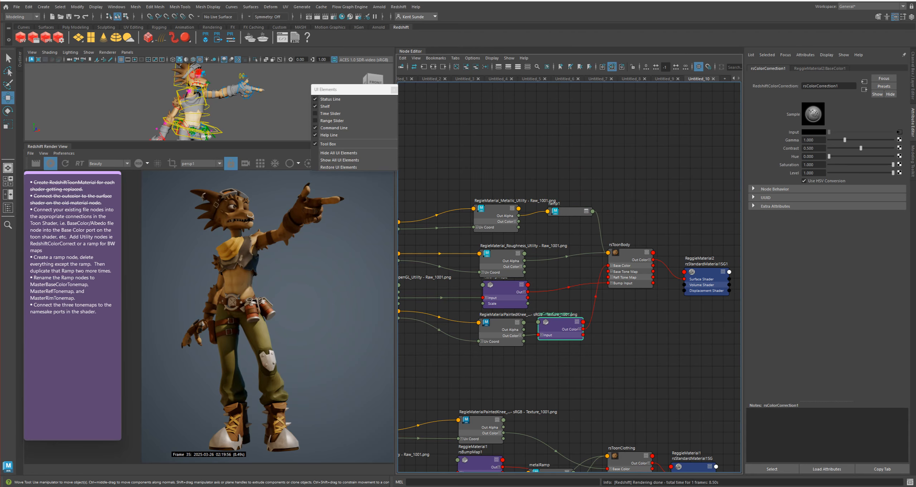
{"action": "key", "text": "1"}
{"action": "left_click", "coordinate": [501, 323]}
{"action": "key", "text": "1"}
{"action": "left_click_drag", "start_coordinate": [505, 286], "coordinate": [502, 291]}
{"action": "key", "text": "1"}
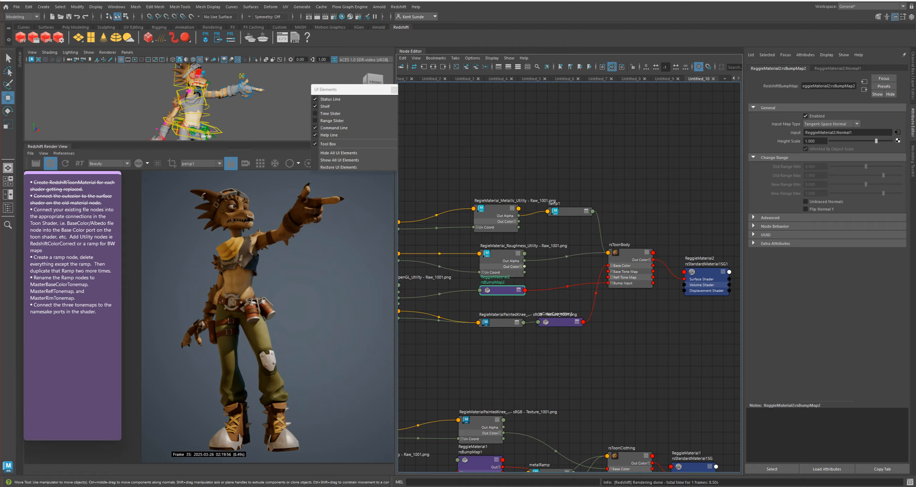
{"action": "left_click", "coordinate": [502, 253]}
{"action": "key", "text": "1"}
{"action": "left_click_drag", "start_coordinate": [497, 208], "coordinate": [506, 214]}
{"action": "key", "text": "1"}
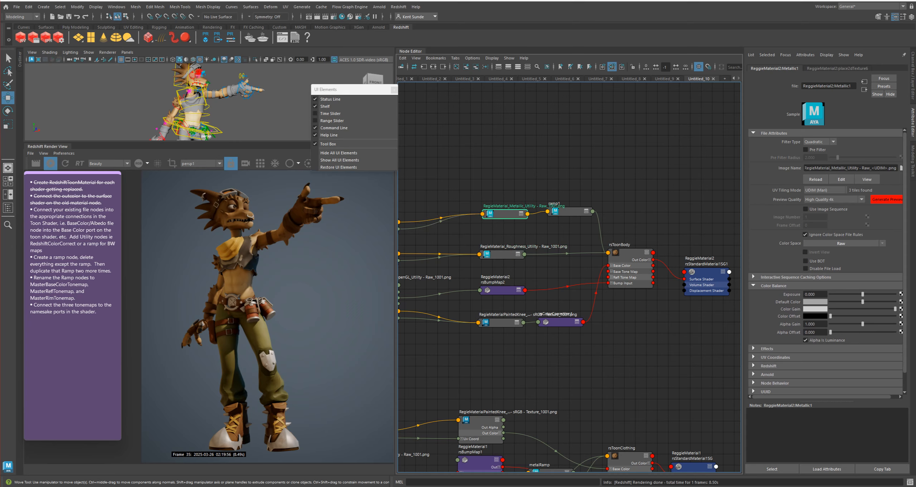
Stack the body's collapsed texture, bump, ramp and color correction nodes closely before rsToonBody and align its shading group
{"action": "left_click_drag", "start_coordinate": [494, 184], "coordinate": [566, 218]}
{"action": "left_click_drag", "start_coordinate": [569, 212], "coordinate": [568, 233]}
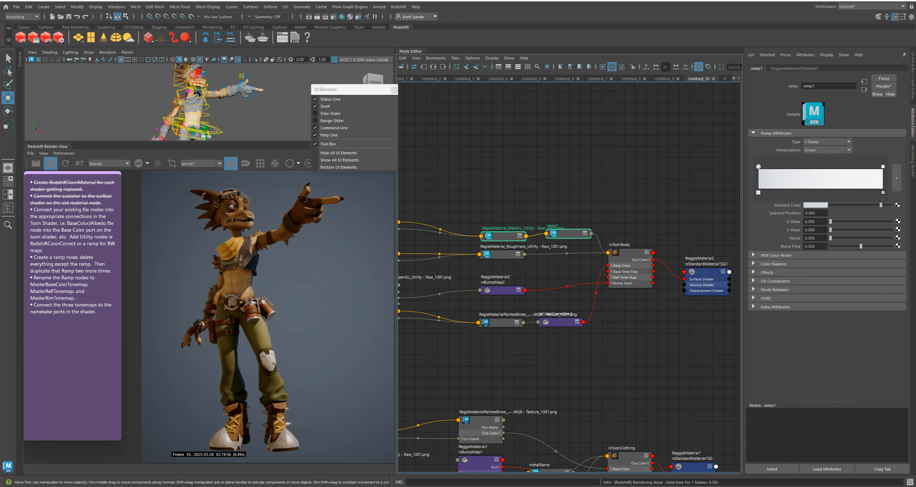
{"action": "mouse_move", "coordinate": [587, 347]}
{"action": "left_mouse_down"}
{"action": "mouse_move", "coordinate": [466, 287]}
{"action": "mouse_move", "coordinate": [501, 288]}
{"action": "mouse_move", "coordinate": [500, 274]}
{"action": "left_mouse_up"}
{"action": "left_click", "coordinate": [510, 288]}
{"action": "left_click_drag", "start_coordinate": [501, 305], "coordinate": [498, 292]}
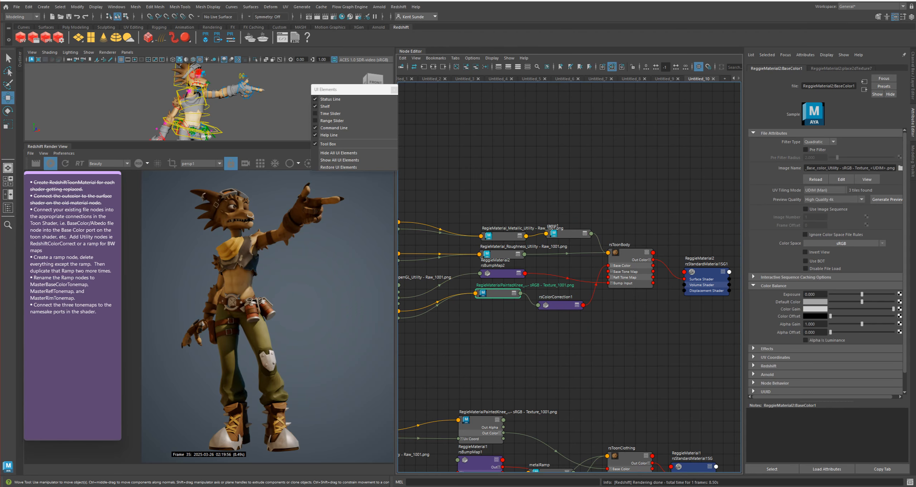
{"action": "left_click_drag", "start_coordinate": [561, 305], "coordinate": [564, 297]}
{"action": "left_click_drag", "start_coordinate": [706, 272], "coordinate": [708, 257]}
{"action": "middle_click_drag", "start_coordinate": [633, 327], "coordinate": [657, 342], "text": "alt"}
{"action": "scroll", "coordinate": [657, 341], "scroll_direction": "down", "scroll_amount": 3}
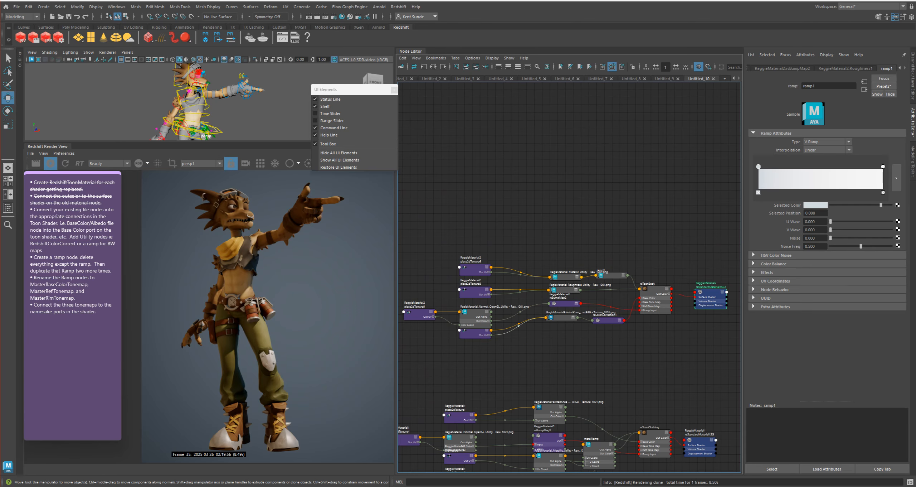
Collapse the body's Normal texture node and its place2dTexture nodes
{"action": "left_click", "coordinate": [476, 312]}
{"action": "key", "text": "1"}
{"action": "left_click_drag", "start_coordinate": [477, 312], "coordinate": [479, 309]}
{"action": "left_click_drag", "start_coordinate": [510, 357], "coordinate": [401, 255]}
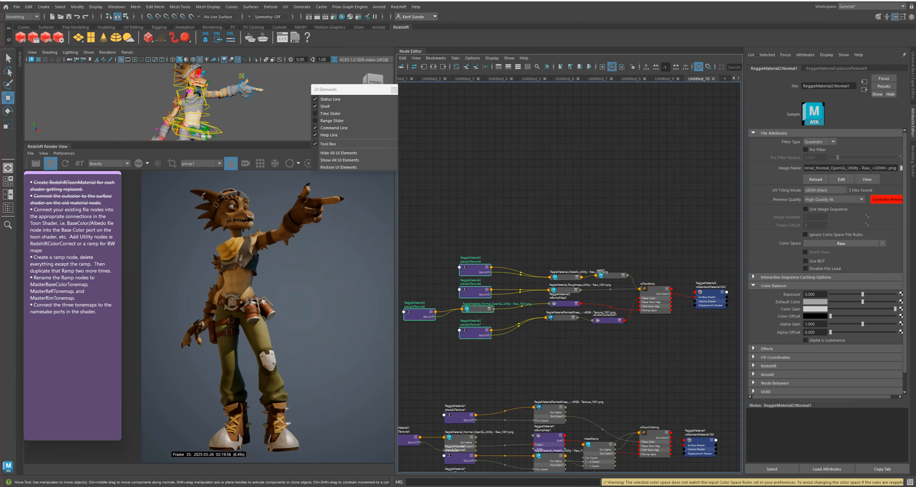
{"action": "left_click", "coordinate": [516, 354]}
Collapse the clothing network's texture, placement, bump and metalRamp nodes
{"action": "middle_click_drag", "start_coordinate": [515, 355], "coordinate": [532, 235], "text": "alt"}
{"action": "left_click_drag", "start_coordinate": [417, 281], "coordinate": [620, 407]}
{"action": "key", "text": "1"}
{"action": "left_click", "coordinate": [622, 386]}
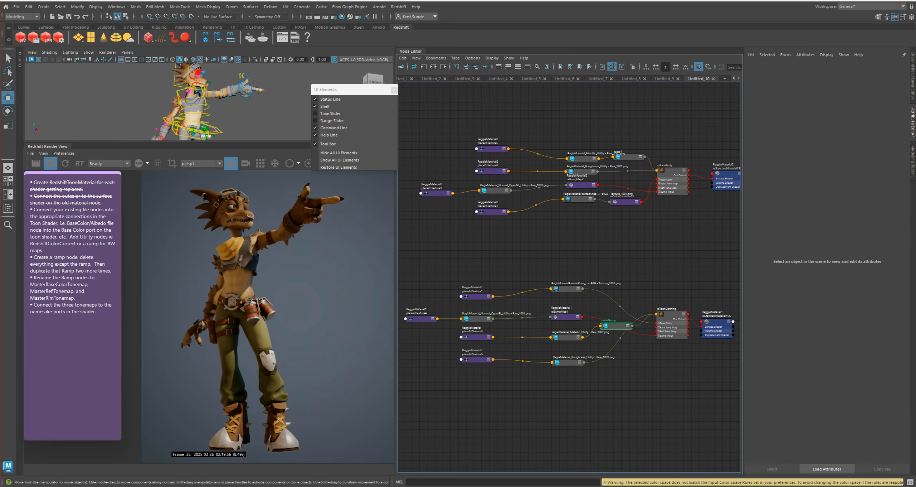
Place metalRamp beside the clothing Metallic texture and tighten the rows of clothing texture and placement nodes
{"action": "left_click_drag", "start_coordinate": [616, 326], "coordinate": [610, 336]}
{"action": "left_click_drag", "start_coordinate": [620, 400], "coordinate": [473, 332]}
{"action": "left_click", "coordinate": [466, 271]}
{"action": "mouse_move", "coordinate": [467, 271]}
{"action": "left_mouse_down"}
{"action": "mouse_move", "coordinate": [490, 286]}
{"action": "mouse_move", "coordinate": [582, 294]}
{"action": "mouse_move", "coordinate": [559, 265]}
{"action": "mouse_move", "coordinate": [569, 302]}
{"action": "left_mouse_up"}
{"action": "left_click_drag", "start_coordinate": [475, 296], "coordinate": [474, 304], "text": "shift"}
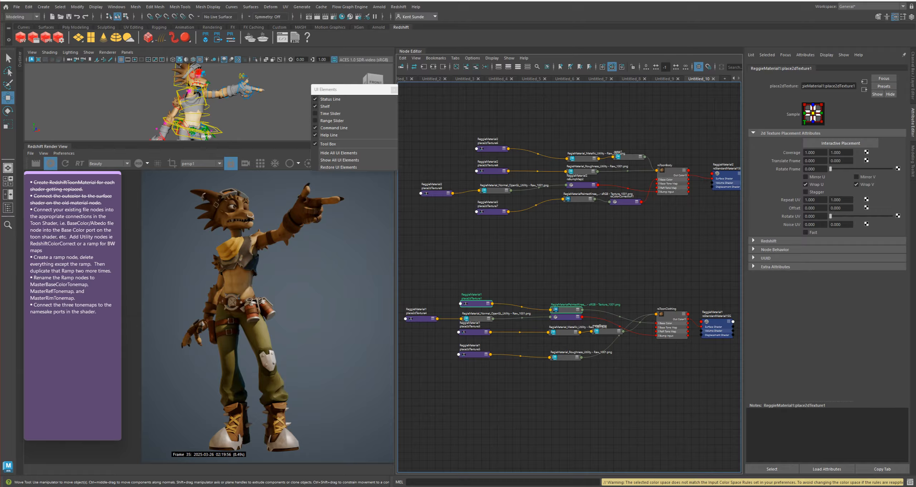
Strike through the checklist item about connecting existing file nodes to the toon shader
{"action": "left_click_drag", "start_coordinate": [42, 259], "coordinate": [33, 218]}
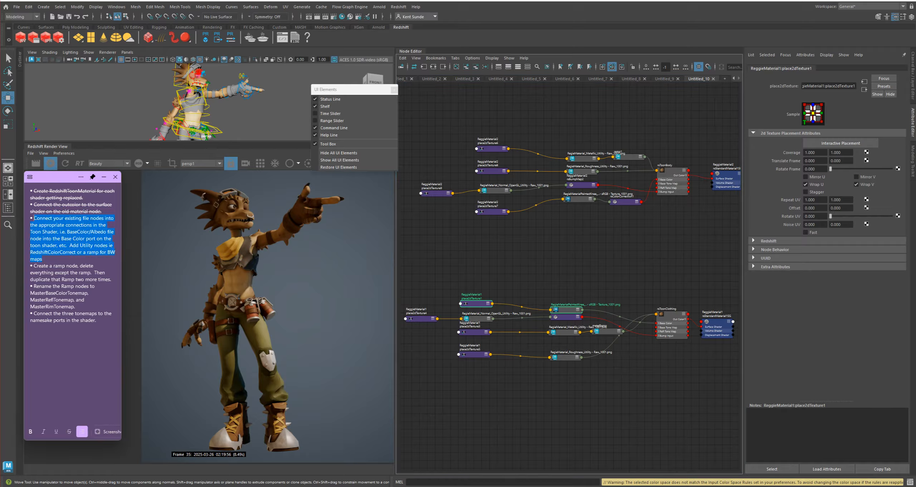
{"action": "left_click", "coordinate": [69, 431]}
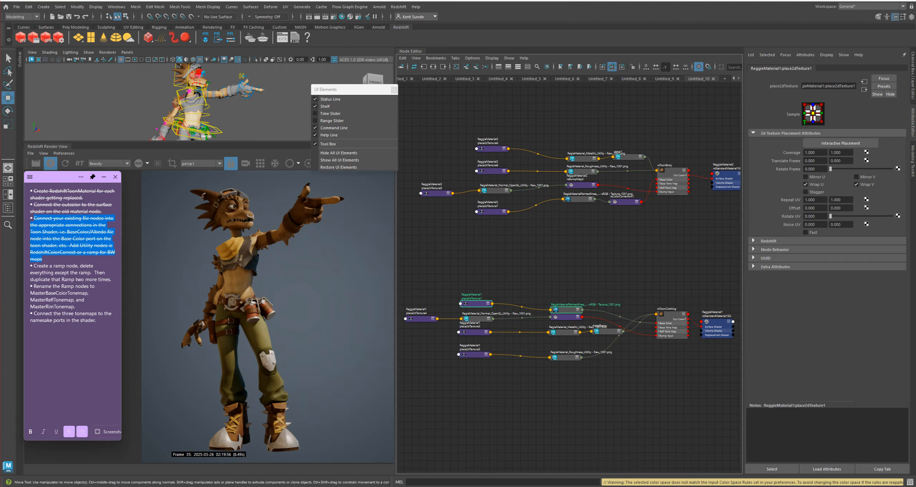
Nudge the body's shading group node and create a ramp texture node above rsToonBody
{"action": "middle_click_drag", "start_coordinate": [558, 229], "coordinate": [501, 340], "text": "alt"}
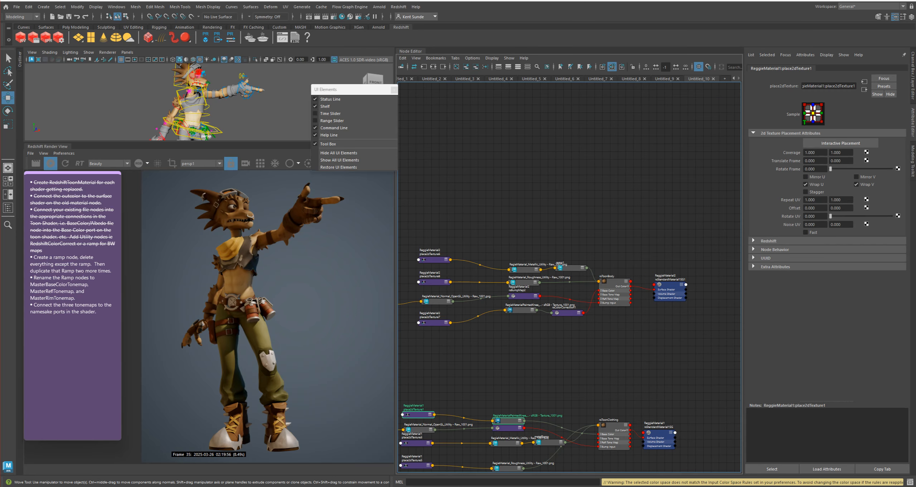
{"action": "scroll", "coordinate": [632, 253], "scroll_direction": "up", "scroll_amount": 3}
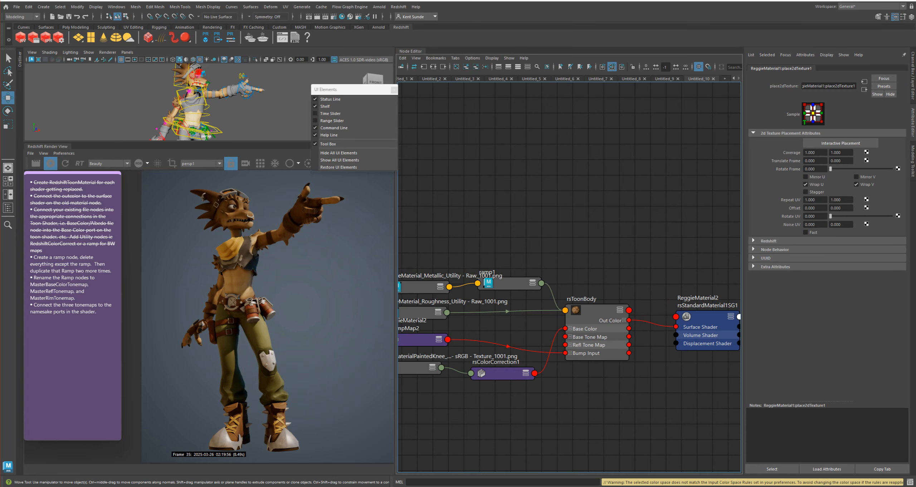
{"action": "mouse_move", "coordinate": [707, 316]}
{"action": "left_mouse_down"}
{"action": "mouse_move", "coordinate": [715, 301]}
{"action": "mouse_move", "coordinate": [711, 312]}
{"action": "left_mouse_up"}
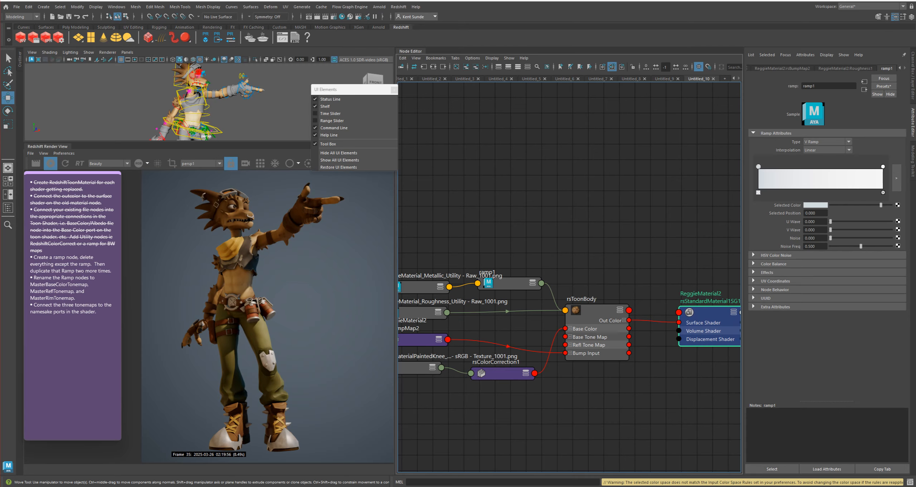
{"action": "left_click", "coordinate": [581, 173]}
{"action": "key", "text": "Tab"}
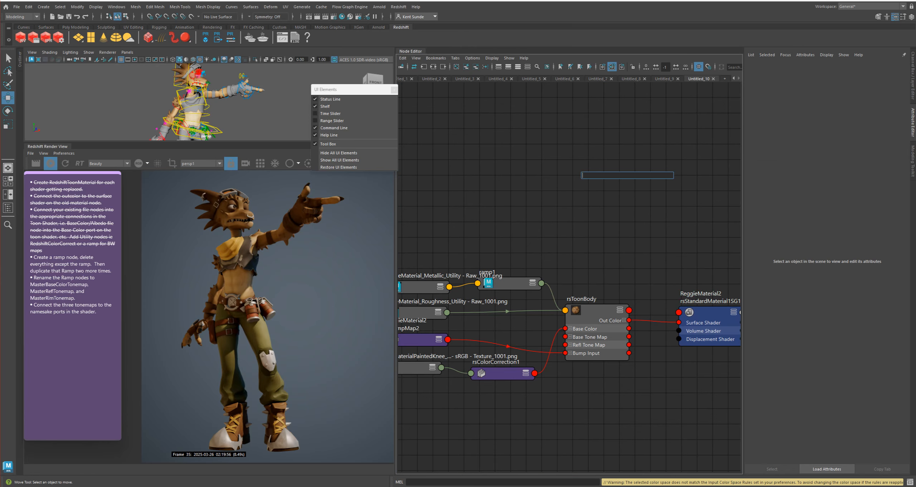
{"action": "type", "text": "ramp"}
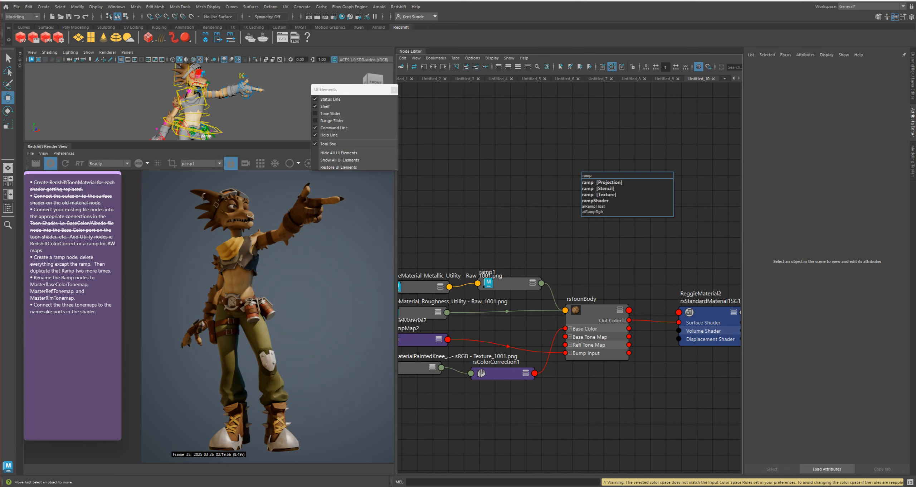
{"action": "left_click", "coordinate": [599, 195]}
Delete the new ramp's place2dTexture1 node and position ramp2 above rsToonBody with its ports shown
{"action": "left_click_drag", "start_coordinate": [612, 179], "coordinate": [554, 161]}
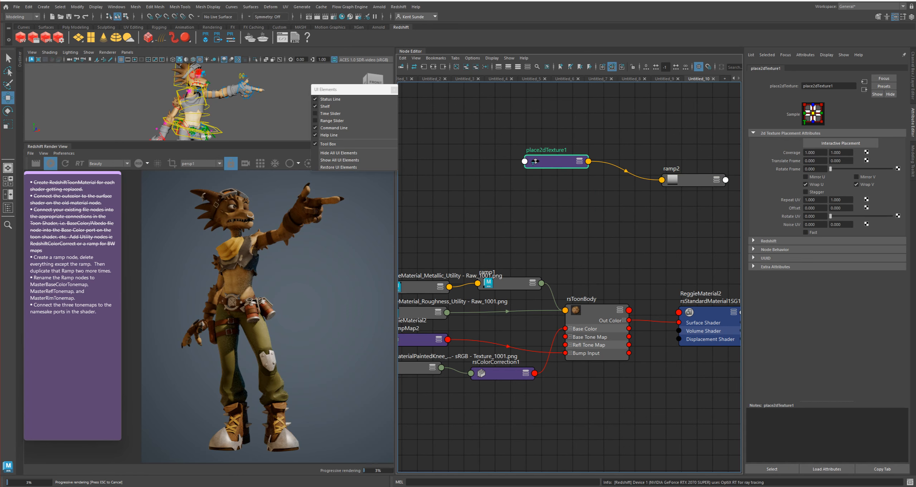
{"action": "key", "text": "Delete"}
{"action": "left_click", "coordinate": [689, 180]}
{"action": "left_click_drag", "start_coordinate": [689, 180], "coordinate": [579, 162]}
{"action": "left_click", "coordinate": [580, 169]}
Create another ramp node and delete the place2dTexture, place3dTexture and projection nodes attached to it
{"action": "left_click", "coordinate": [644, 161]}
{"action": "key", "text": "Tab"}
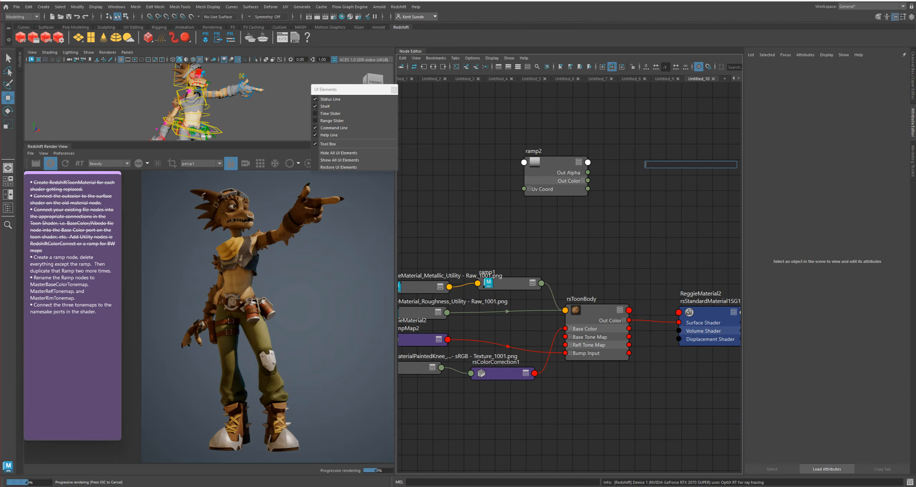
{"action": "type", "text": "ramp"}
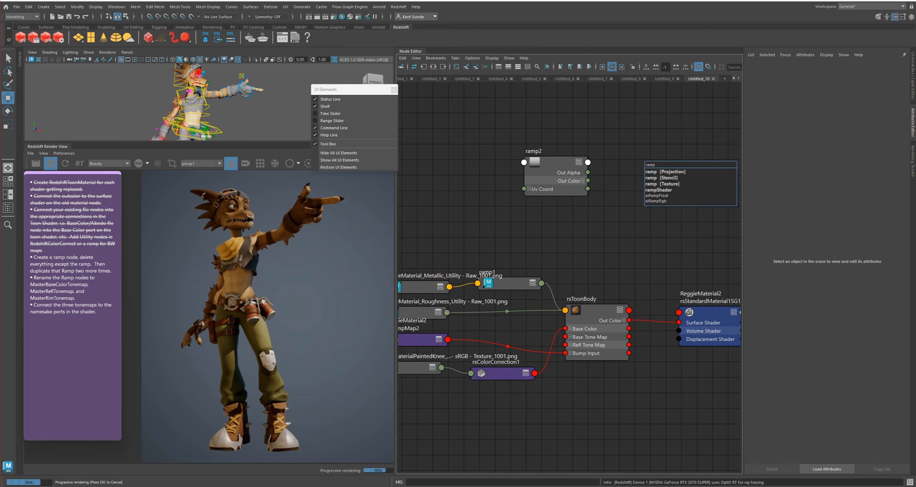
{"action": "key", "text": "Return"}
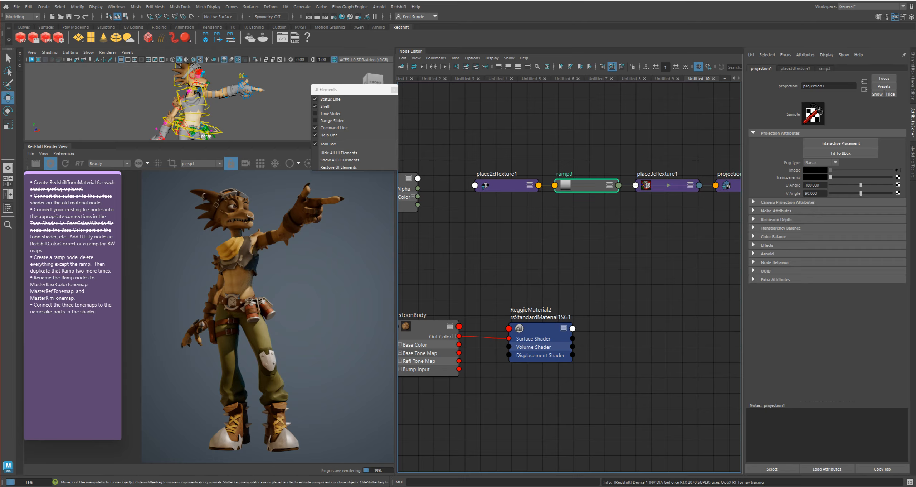
{"action": "left_click_drag", "start_coordinate": [587, 184], "coordinate": [556, 115]}
{"action": "key", "text": "a"}
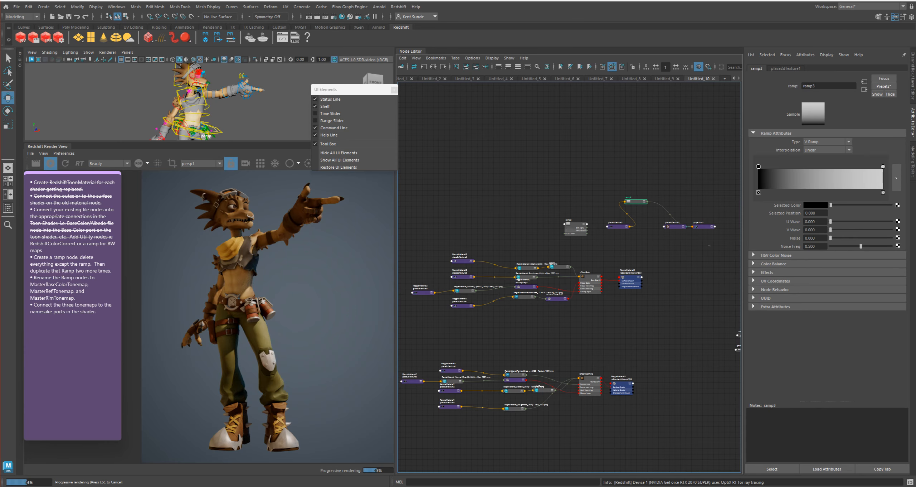
{"action": "left_click_drag", "start_coordinate": [710, 246], "coordinate": [603, 219]}
{"action": "key", "text": "Delete"}
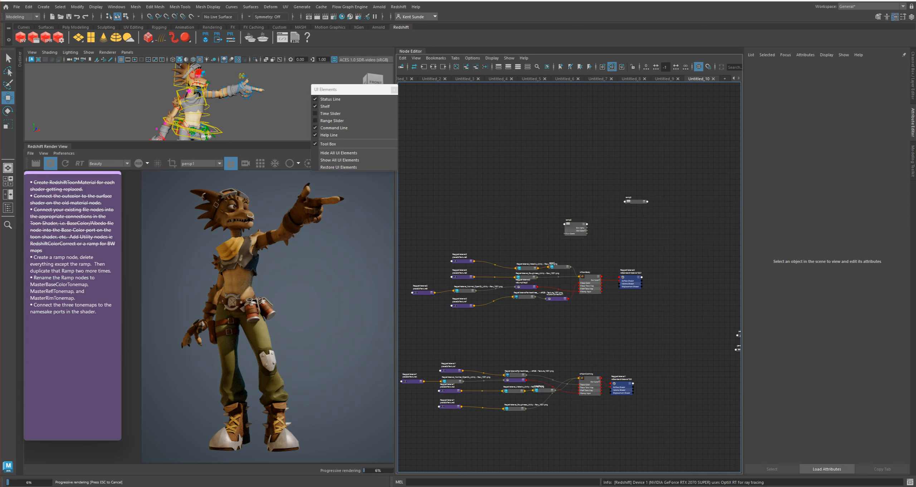
Move ramp3 next to ramp2 and show its input and output ports
{"action": "scroll", "coordinate": [637, 216], "scroll_direction": "up", "scroll_amount": 5}
{"action": "left_click_drag", "start_coordinate": [636, 186], "coordinate": [585, 244]}
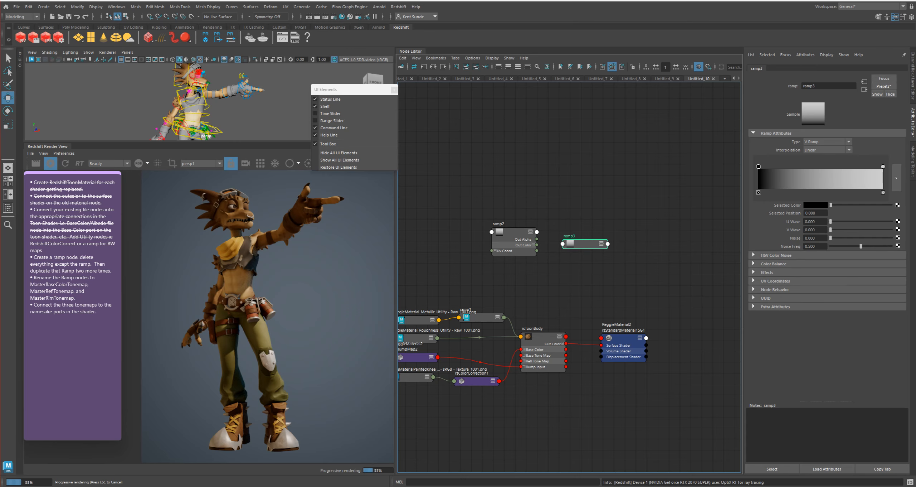
{"action": "key", "text": "3"}
{"action": "key", "text": "2"}
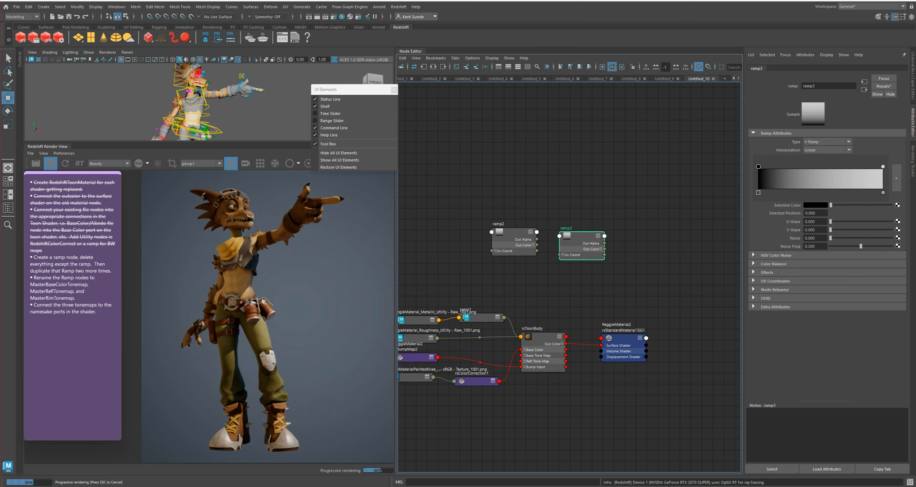
{"action": "double_click", "coordinate": [498, 223]}
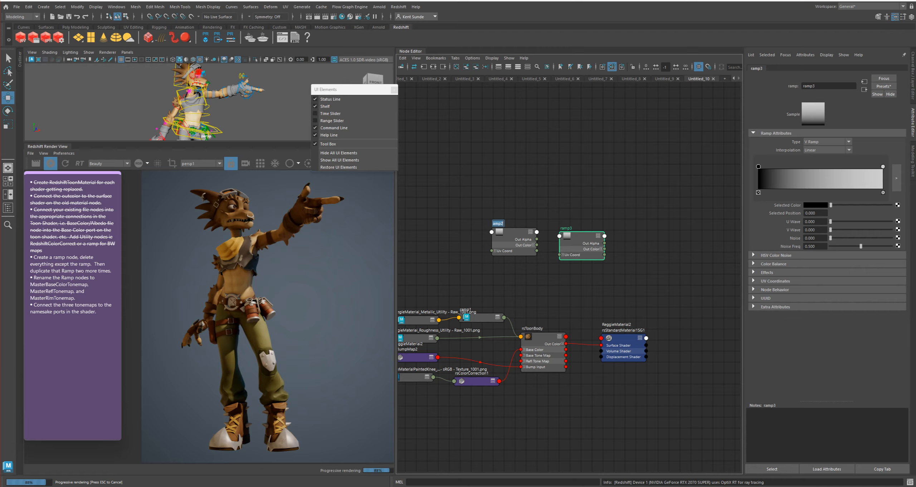
{"action": "left_click", "coordinate": [544, 337]}
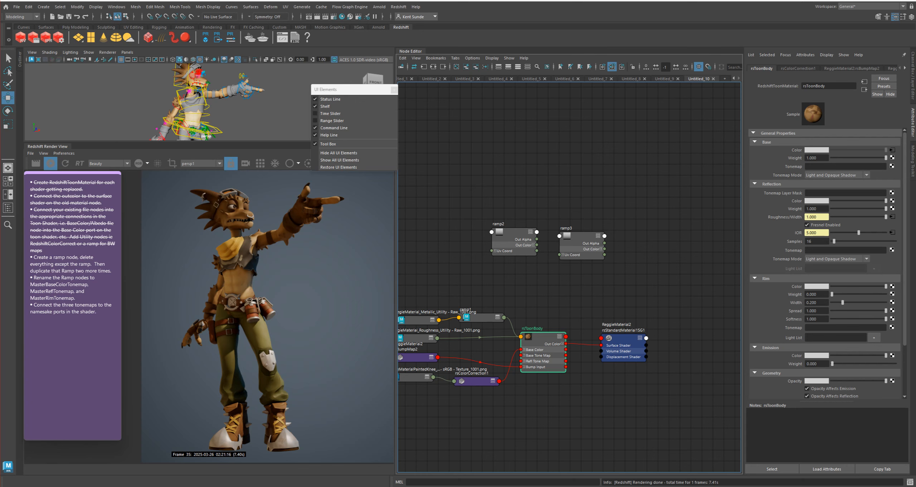
Duplicate ramp3, place the copy between the ramps and rsToonBody, and shift ramp2 slightly up
{"action": "left_click_drag", "start_coordinate": [582, 240], "coordinate": [575, 242]}
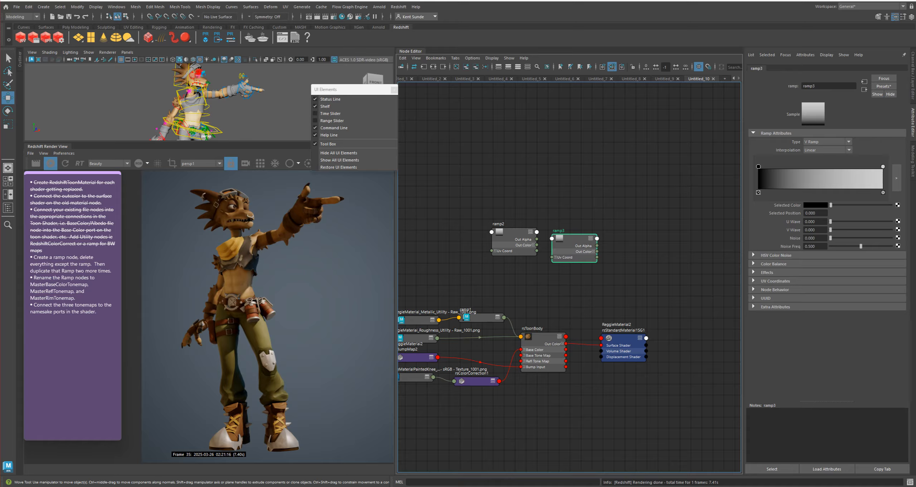
{"action": "key", "text": "ctrl+d"}
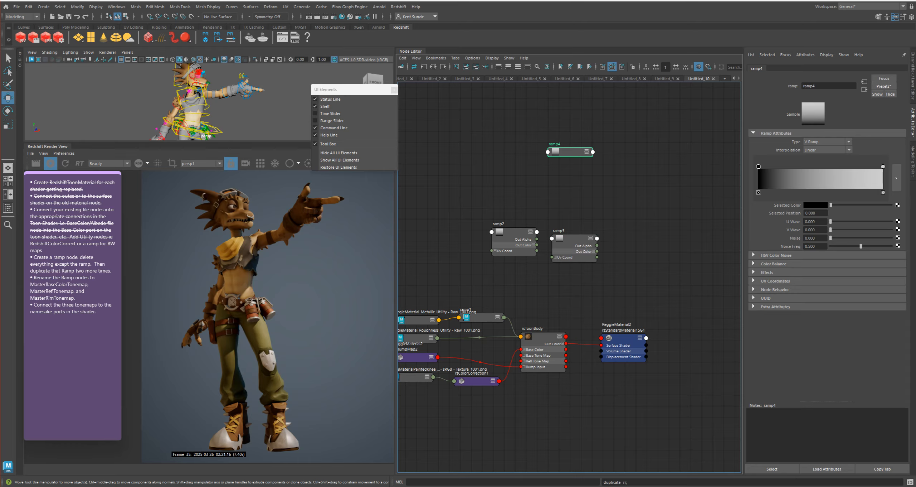
{"action": "left_click_drag", "start_coordinate": [569, 151], "coordinate": [540, 278]}
{"action": "left_click_drag", "start_coordinate": [515, 236], "coordinate": [522, 226]}
{"action": "left_click", "coordinate": [576, 244]}
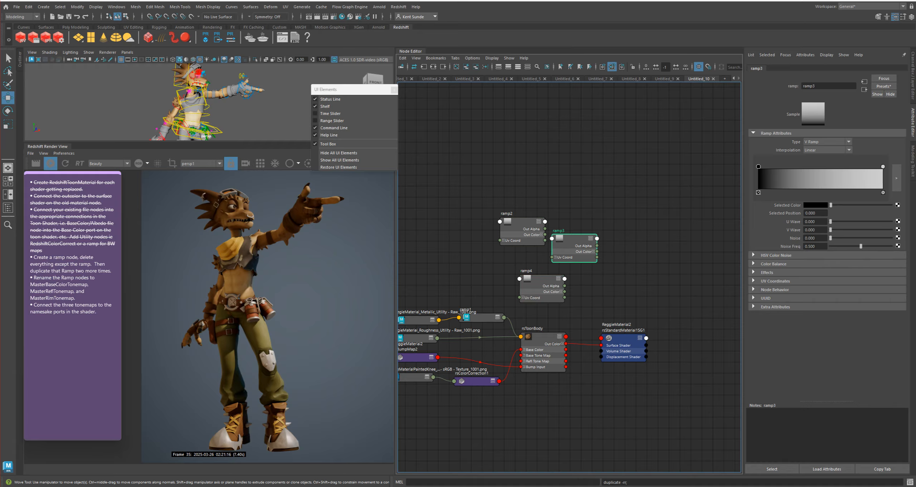
Rename the ramp2 node as MasterBaseColorToneMap
{"action": "double_click", "coordinate": [506, 213]}
{"action": "type", "text": "Maste"}
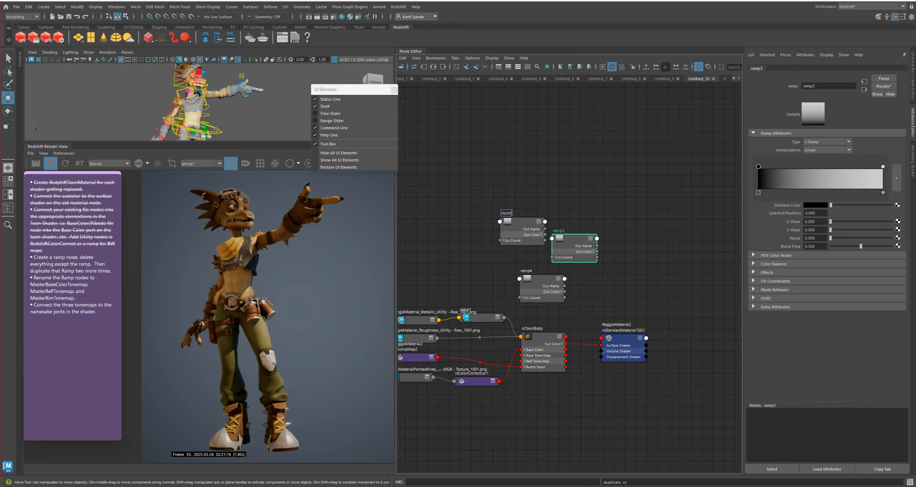
{"action": "type", "text": "rBaseCo"}
{"action": "type", "text": "lorTon"}
{"action": "type", "text": "eMap"}
{"action": "key", "text": "Return"}
Rename the ramp3 node as MasterReflToneMap
{"action": "double_click", "coordinate": [559, 231]}
{"action": "type", "text": "mas"}
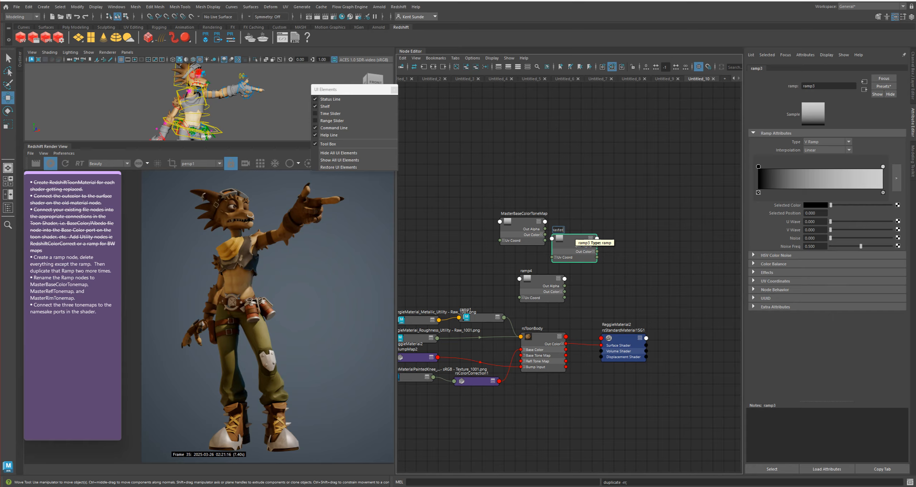
{"action": "type", "text": "te"}
{"action": "key", "text": "BackSpace"}
{"action": "key", "text": "BackSpace"}
{"action": "key", "text": "BackSpace"}
{"action": "key", "text": "BackSpace"}
{"action": "key", "text": "BackSpace"}
{"action": "type", "text": "MasterReflToneMap"}
{"action": "key", "text": "Return"}
Rename the ramp4 node as MasterRimTonemap
{"action": "double_click", "coordinate": [526, 270]}
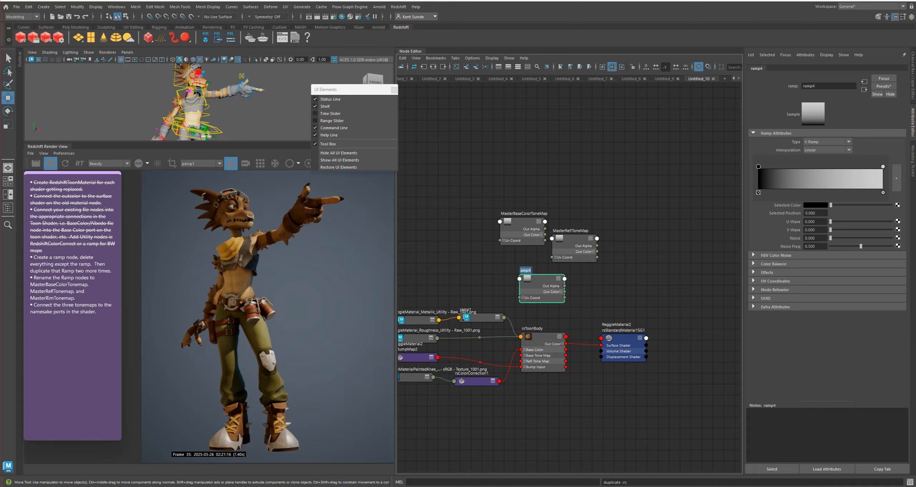
{"action": "type", "text": "MasterRimTone"}
{"action": "key", "text": "Return"}
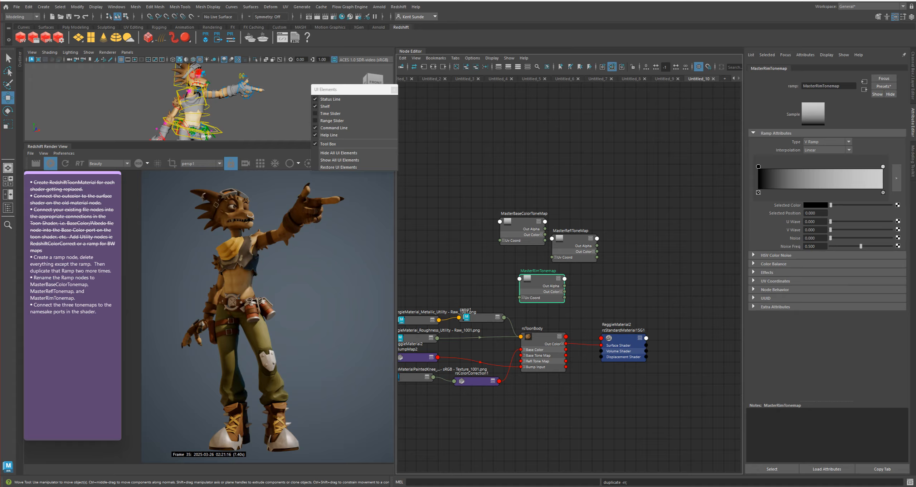
Stack the three master tone map ramps below rsColorCorrection1, between the rsToonBody and rsToonClothing networks
{"action": "left_click_drag", "start_coordinate": [541, 285], "coordinate": [528, 284]}
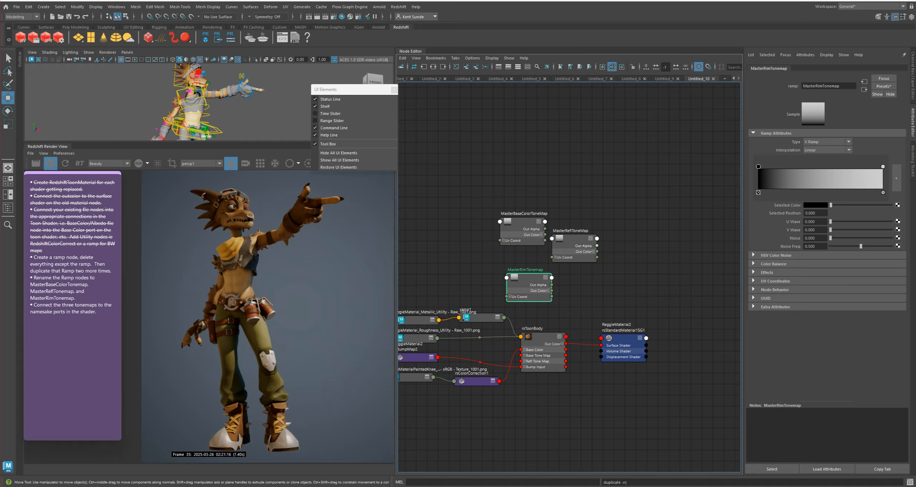
{"action": "left_click_drag", "start_coordinate": [572, 247], "coordinate": [569, 255]}
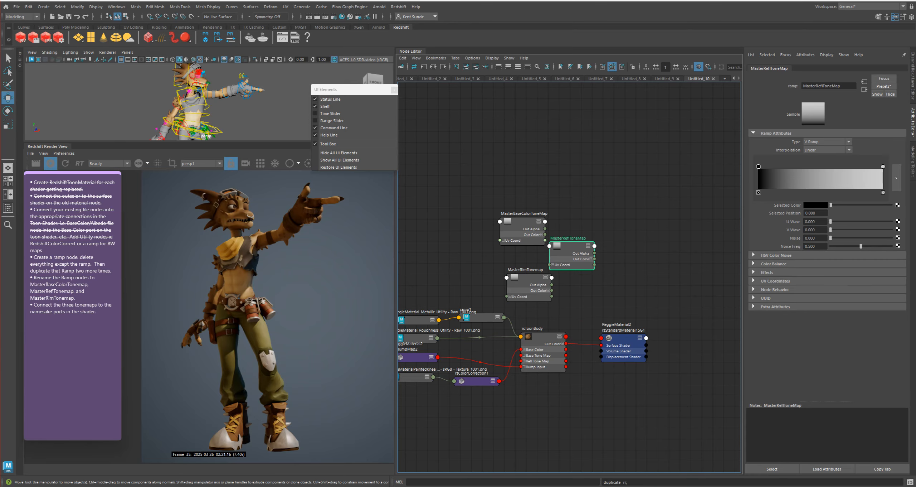
{"action": "left_click_drag", "start_coordinate": [522, 222], "coordinate": [524, 201]}
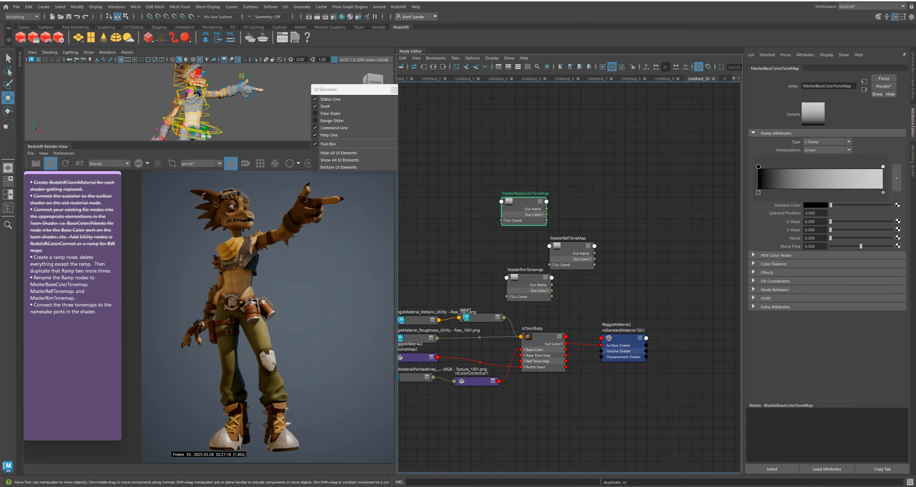
{"action": "left_click", "coordinate": [544, 337]}
{"action": "middle_click_drag", "start_coordinate": [583, 344], "coordinate": [585, 266], "text": "alt"}
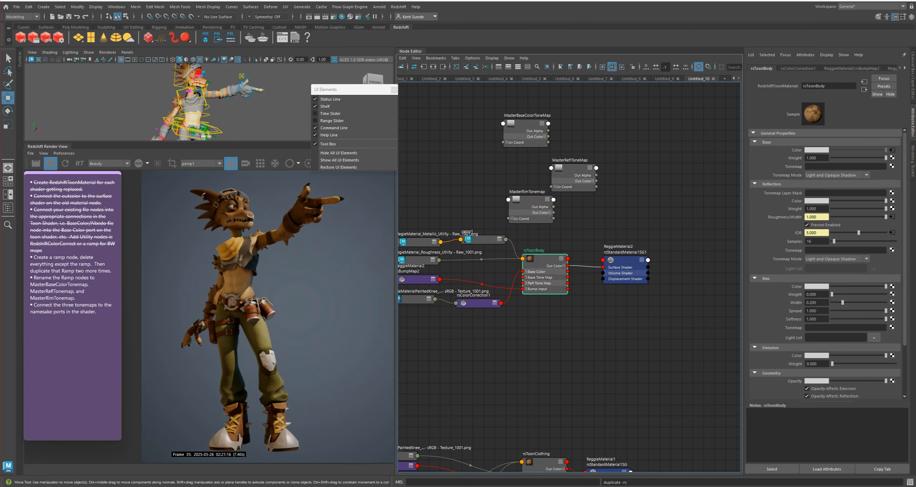
{"action": "left_click_drag", "start_coordinate": [524, 133], "coordinate": [458, 328]}
{"action": "left_click", "coordinate": [528, 209]}
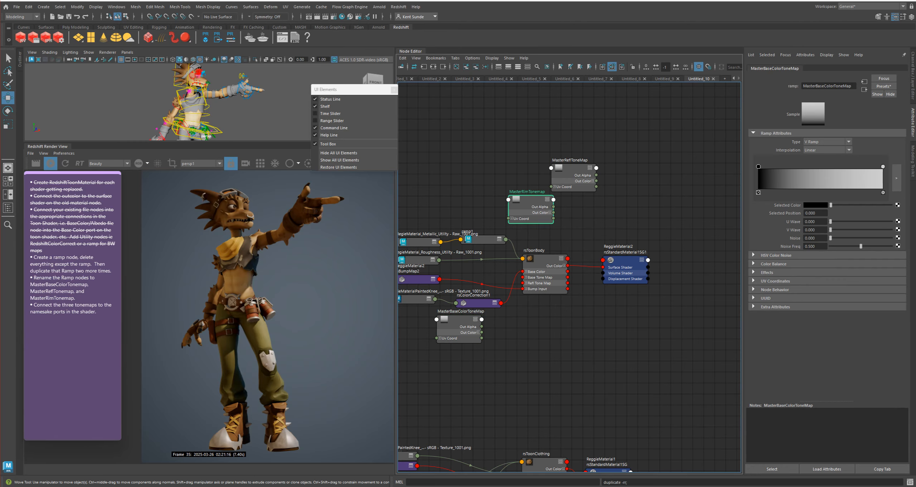
{"action": "left_click_drag", "start_coordinate": [527, 209], "coordinate": [455, 364]}
{"action": "left_click_drag", "start_coordinate": [573, 168], "coordinate": [446, 400]}
{"action": "middle_click_drag", "start_coordinate": [446, 400], "coordinate": [463, 350], "text": "alt"}
{"action": "left_click_drag", "start_coordinate": [463, 350], "coordinate": [471, 348]}
Connect MasterBaseColorToneMap to the Base Tonemap attribute of rsToonBody
{"action": "left_click", "coordinate": [562, 222]}
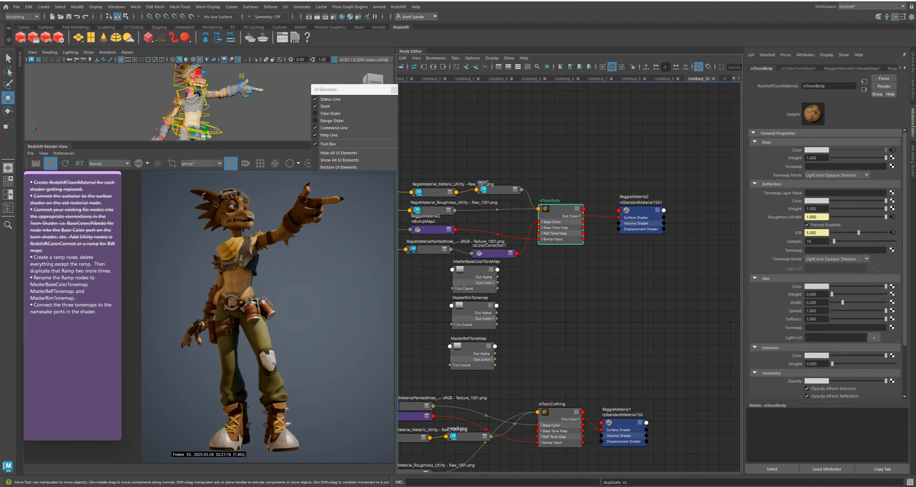
{"action": "middle_click_drag", "start_coordinate": [591, 304], "coordinate": [576, 181], "text": "alt"}
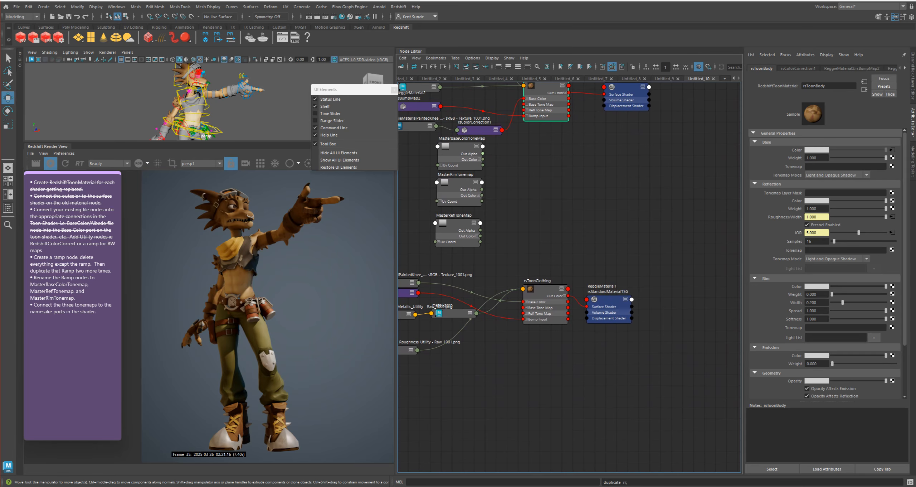
{"action": "middle_click_drag", "start_coordinate": [483, 154], "coordinate": [503, 202], "text": "alt"}
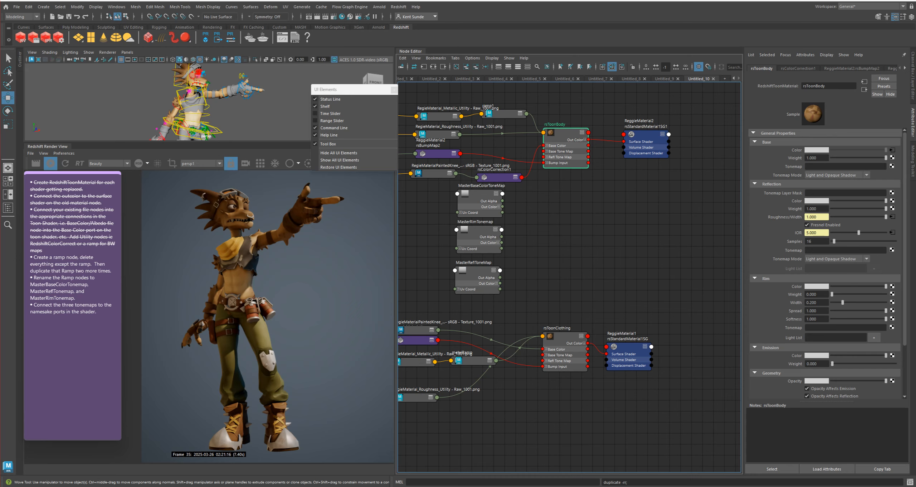
{"action": "middle_click_drag", "start_coordinate": [480, 194], "coordinate": [837, 166]}
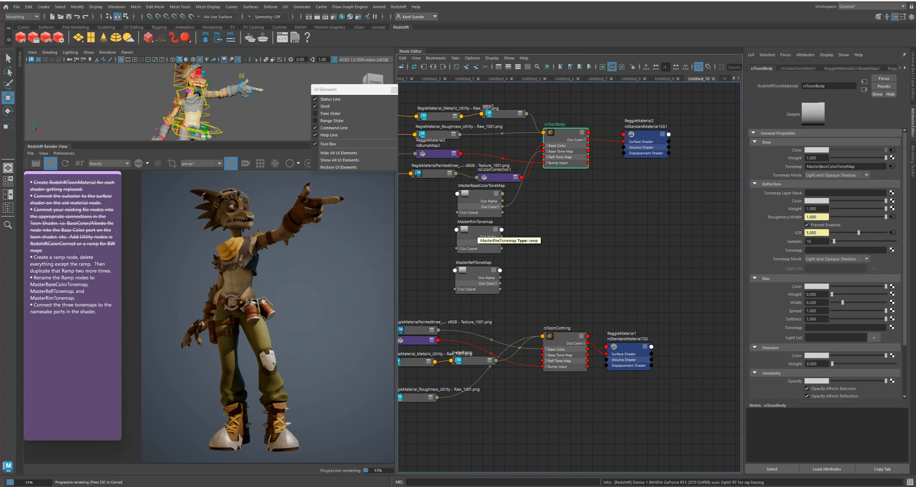
Reorder the ramps so MasterReflToneMap sits directly under MasterBaseColorToneMap and MasterRimTonemap comes last
{"action": "left_click_drag", "start_coordinate": [477, 230], "coordinate": [495, 290]}
{"action": "left_click_drag", "start_coordinate": [477, 271], "coordinate": [483, 246]}
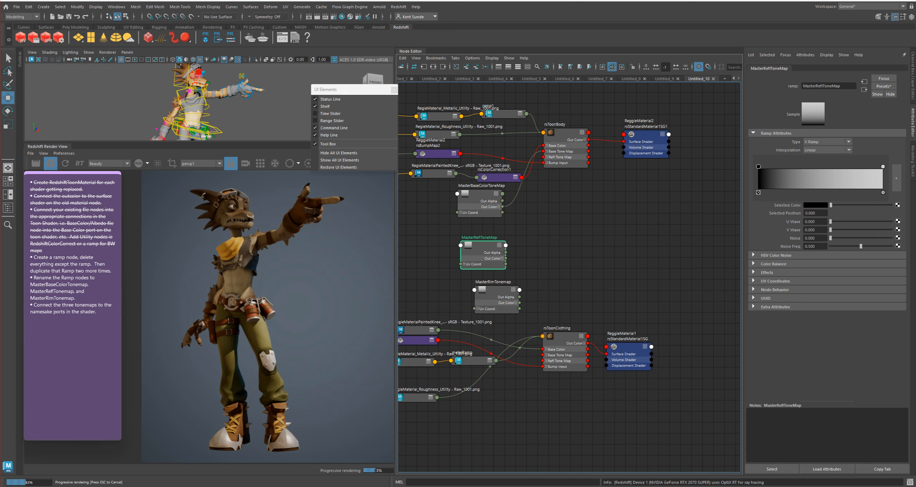
{"action": "left_click_drag", "start_coordinate": [496, 291], "coordinate": [480, 283]}
{"action": "left_click_drag", "start_coordinate": [482, 247], "coordinate": [480, 235]}
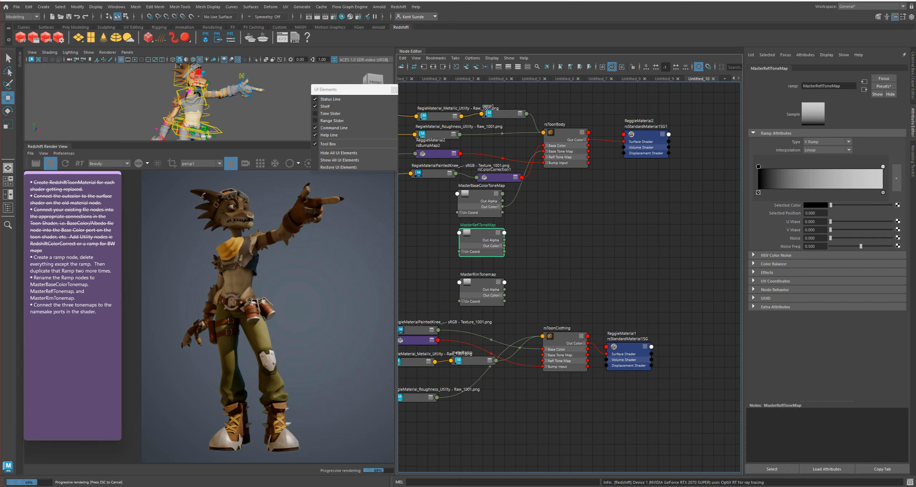
Connect MasterReflToneMap to the Reflection Tonemap and MasterRimTonemap to the Rim Tonemap of rsToonBody, moving the rim ramp slightly up
{"action": "left_click", "coordinate": [566, 133]}
{"action": "middle_click_drag", "start_coordinate": [482, 233], "coordinate": [845, 250]}
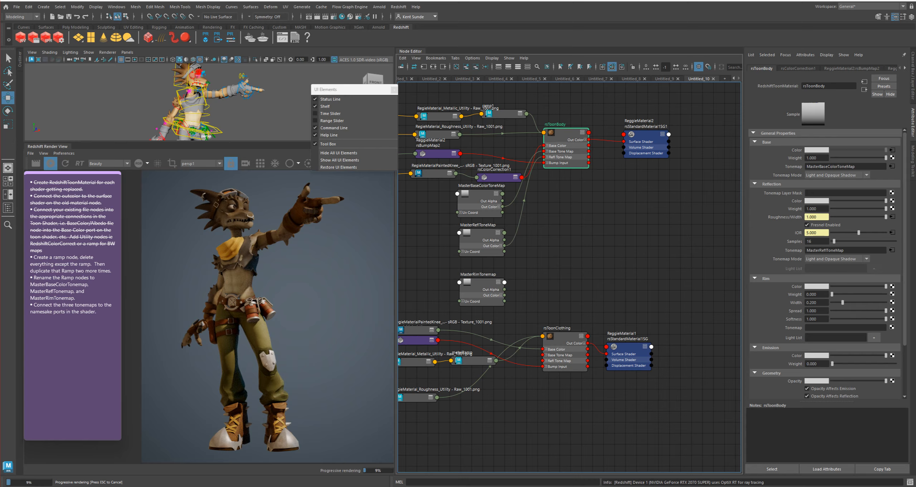
{"action": "left_click_drag", "start_coordinate": [481, 283], "coordinate": [481, 270]}
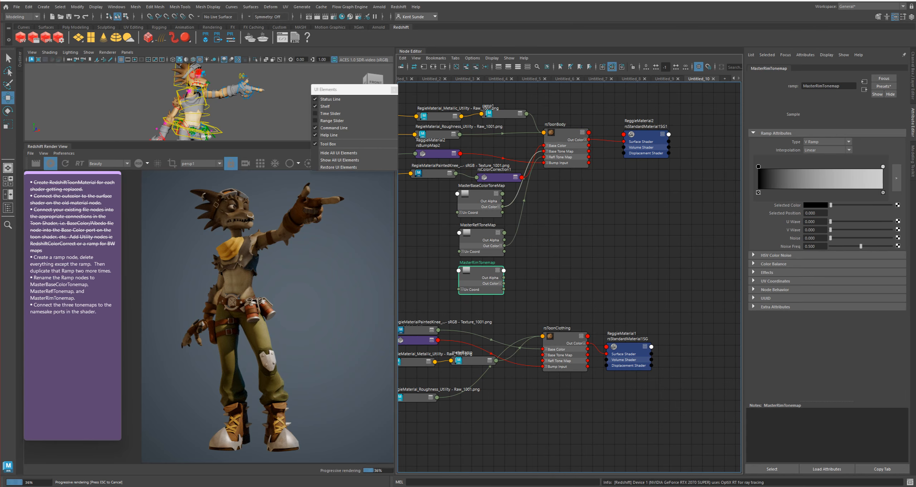
{"action": "left_click", "coordinate": [567, 133]}
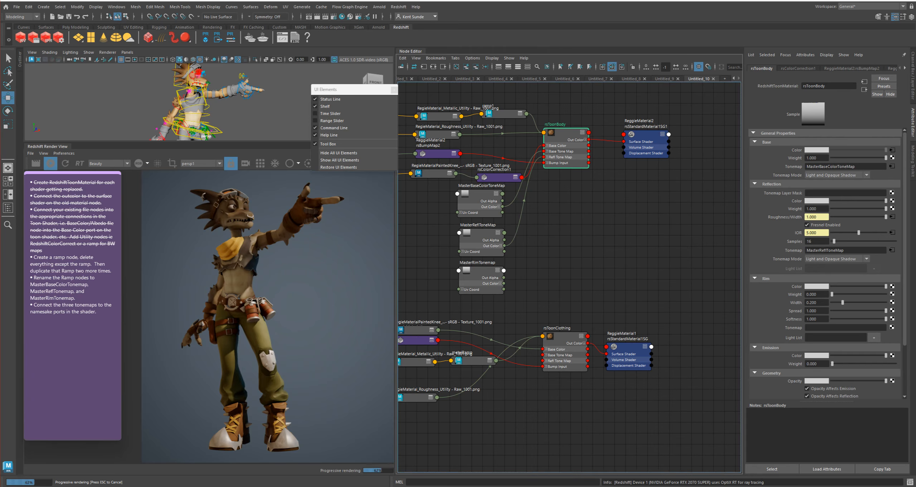
{"action": "middle_click_drag", "start_coordinate": [481, 270], "coordinate": [844, 327]}
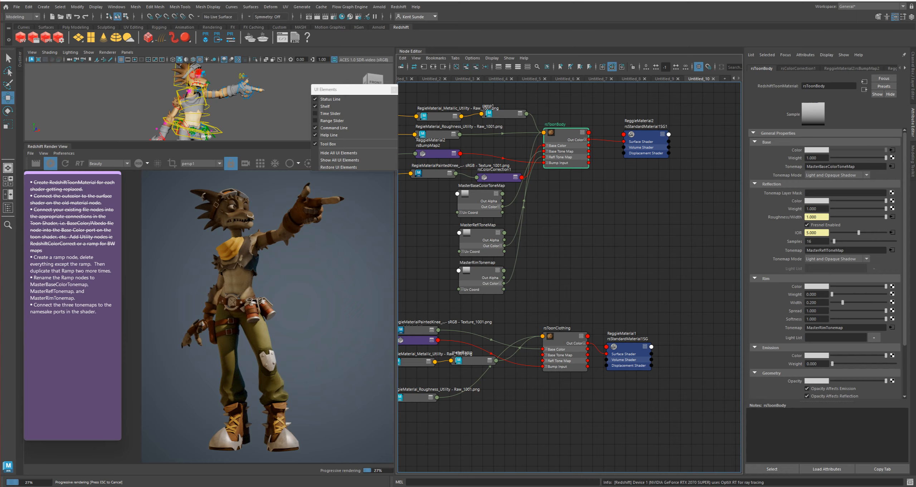
Connect the three master ramps to the matching Base, Reflection and Rim Tonemap attributes of rsToonClothing
{"action": "left_click", "coordinate": [566, 337]}
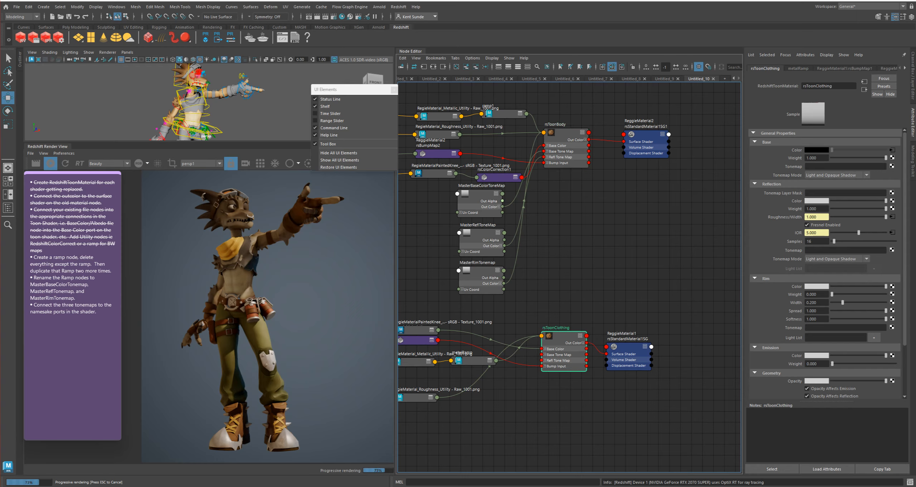
{"action": "middle_click_drag", "start_coordinate": [480, 194], "coordinate": [845, 166]}
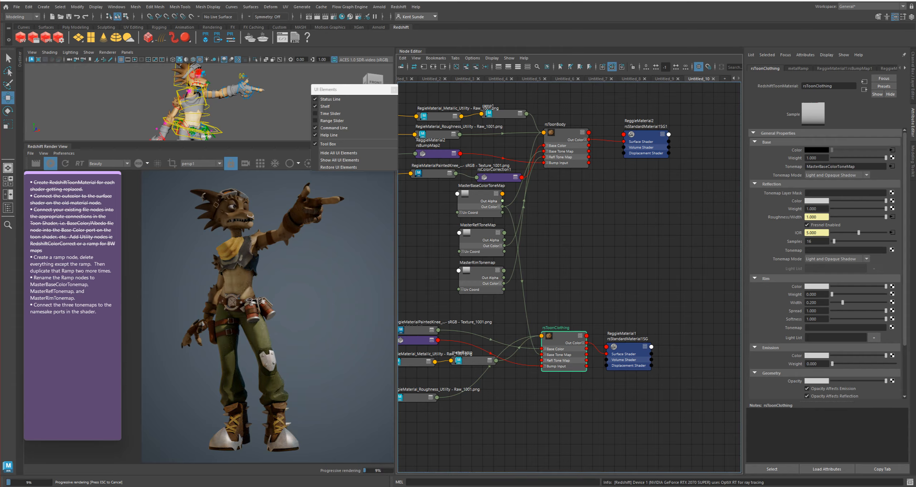
{"action": "middle_click_drag", "start_coordinate": [481, 233], "coordinate": [844, 250]}
{"action": "middle_click_drag", "start_coordinate": [481, 270], "coordinate": [845, 327]}
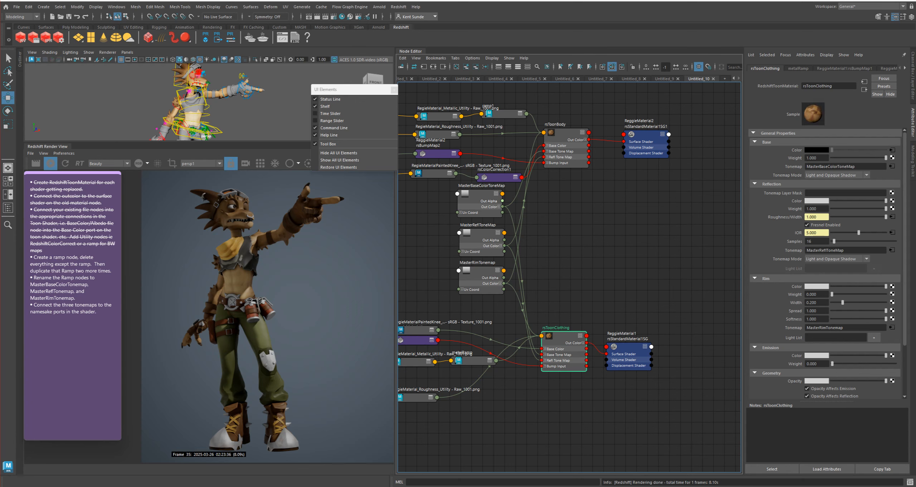
Try a sharp black-to-white transition near position 0.112 in MasterBaseColorToneMap, and restore the gradient to its full width
{"action": "left_click", "coordinate": [480, 199]}
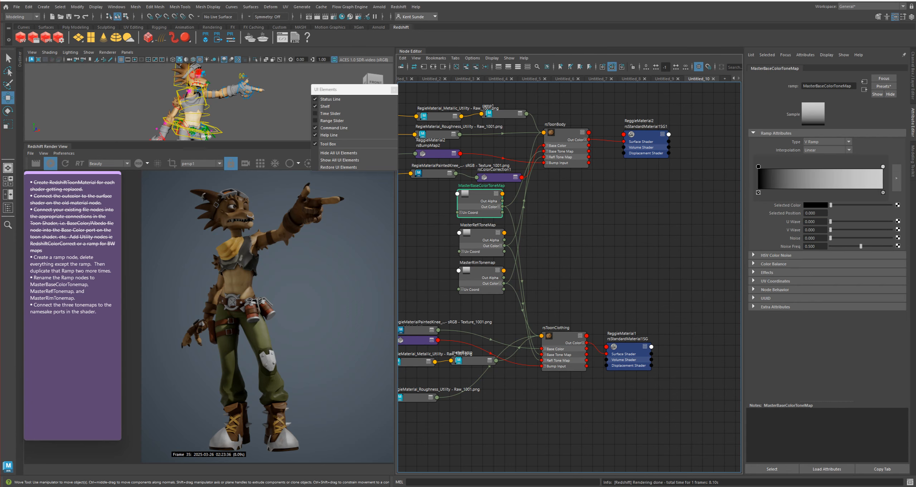
{"action": "left_click_drag", "start_coordinate": [882, 166], "coordinate": [773, 166]}
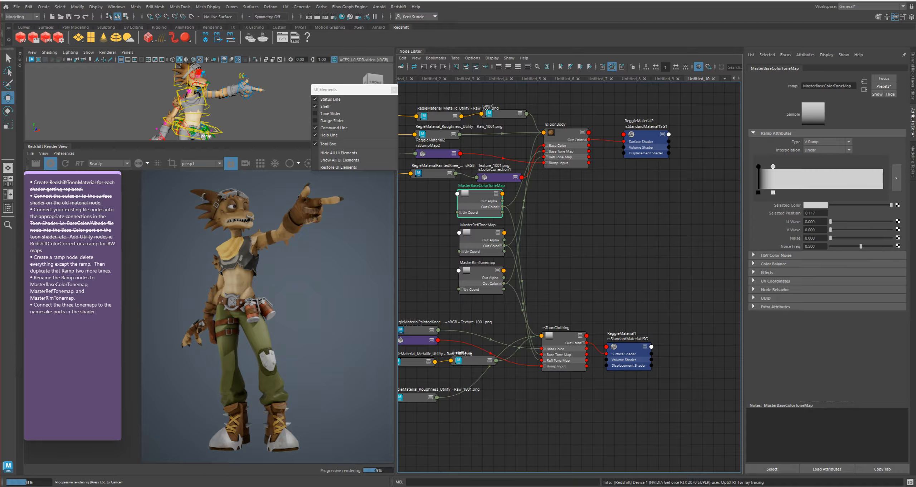
{"action": "left_click_drag", "start_coordinate": [758, 166], "coordinate": [772, 166]}
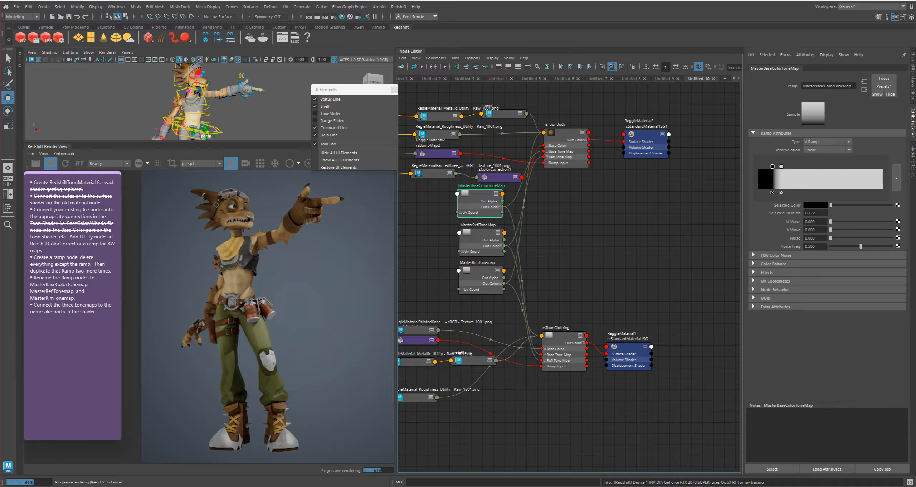
{"action": "left_click_drag", "start_coordinate": [772, 166], "coordinate": [883, 166]}
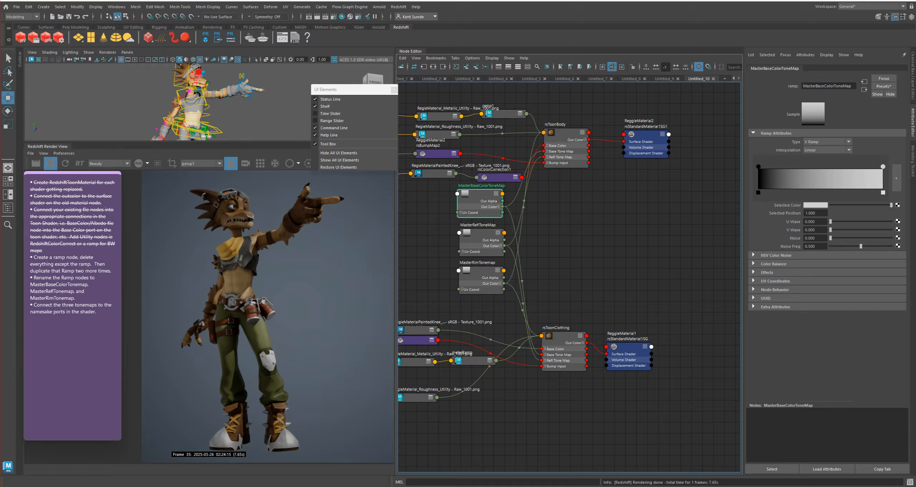
Try tinting the white end of the MasterBaseColorToneMap gradient orange with saturation up to 0.910, and return it to white
{"action": "left_click", "coordinate": [816, 205]}
{"action": "left_click", "coordinate": [859, 217]}
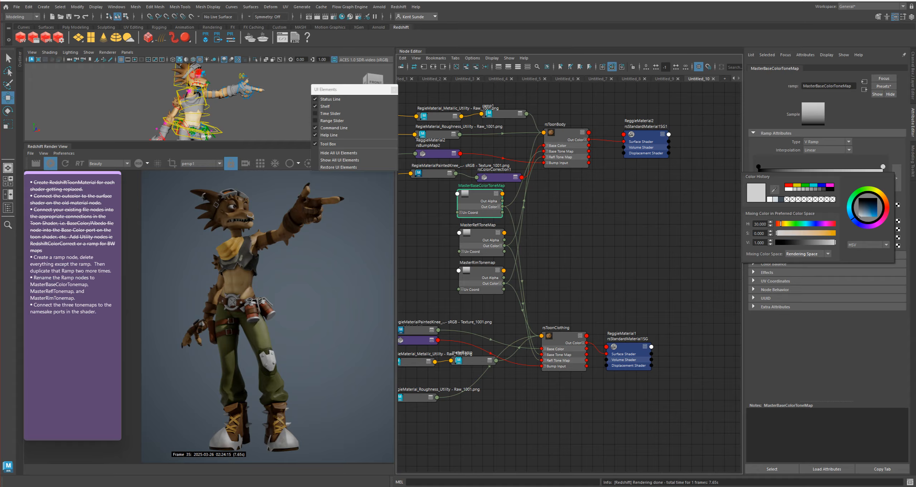
{"action": "left_click", "coordinate": [818, 233]}
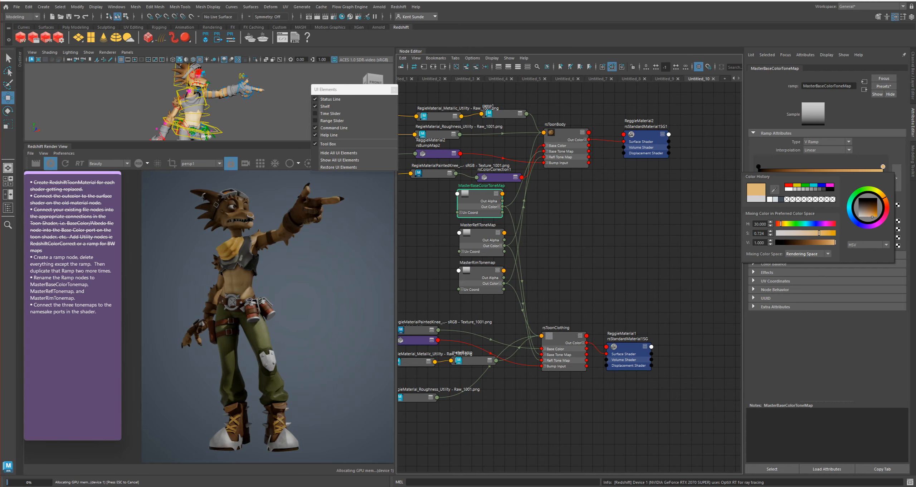
{"action": "left_click", "coordinate": [830, 233]}
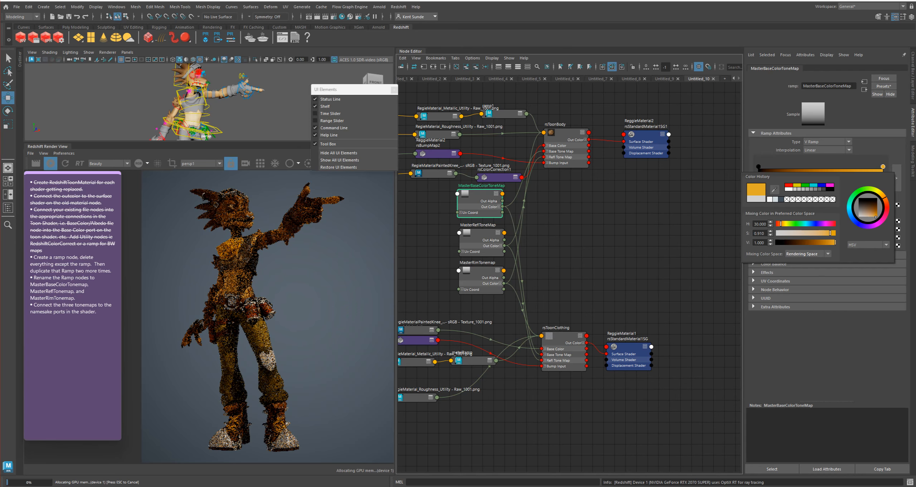
{"action": "left_click_drag", "start_coordinate": [830, 233], "coordinate": [794, 233]}
{"action": "left_click_drag", "start_coordinate": [794, 233], "coordinate": [775, 233]}
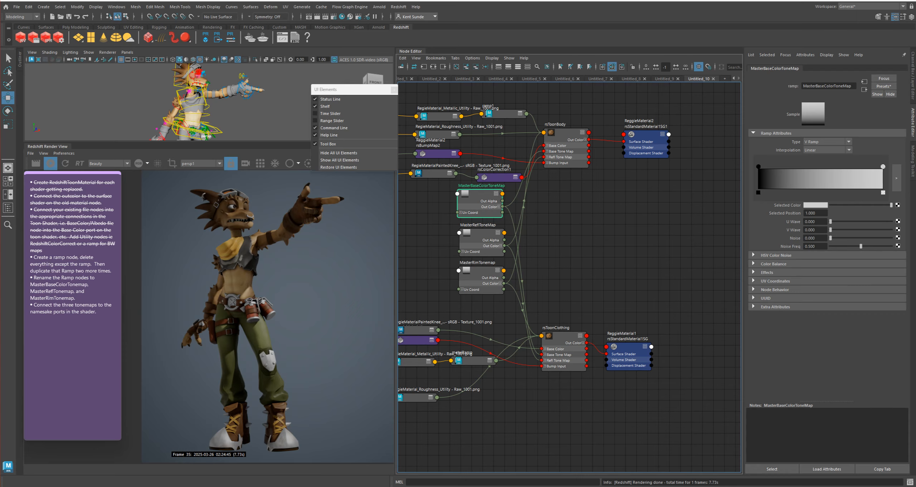
Strike through the checklist note's last three items, covering ramp creation, renaming and the tonemap connections
{"action": "left_click_drag", "start_coordinate": [111, 271], "coordinate": [33, 266]}
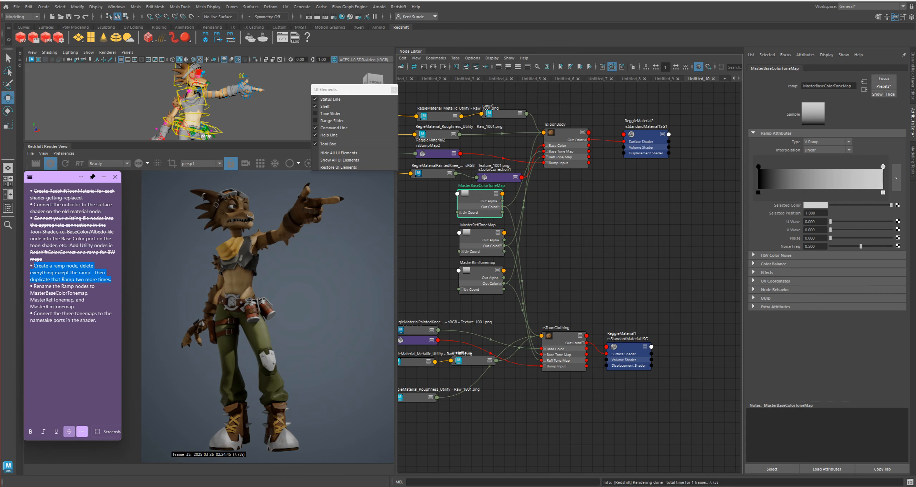
{"action": "left_click", "coordinate": [69, 431]}
{"action": "left_click_drag", "start_coordinate": [76, 306], "coordinate": [34, 287]}
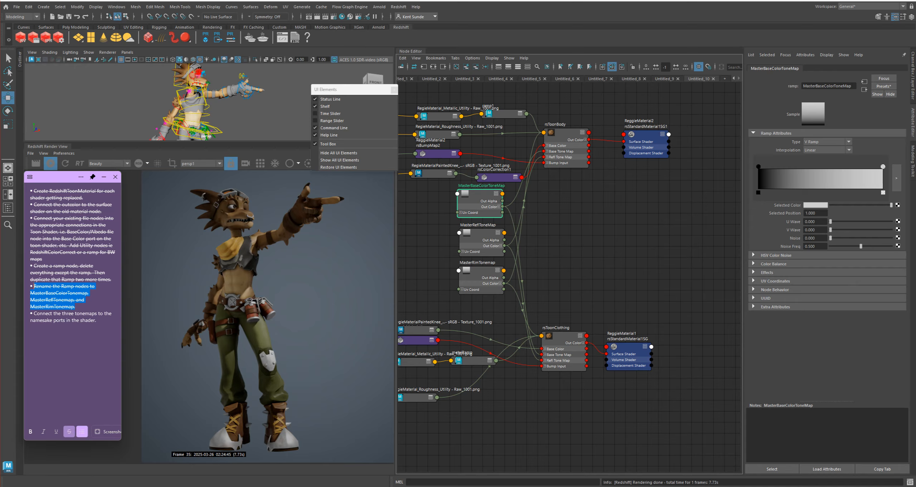
{"action": "left_click", "coordinate": [69, 431]}
{"action": "left_click_drag", "start_coordinate": [97, 320], "coordinate": [34, 313]}
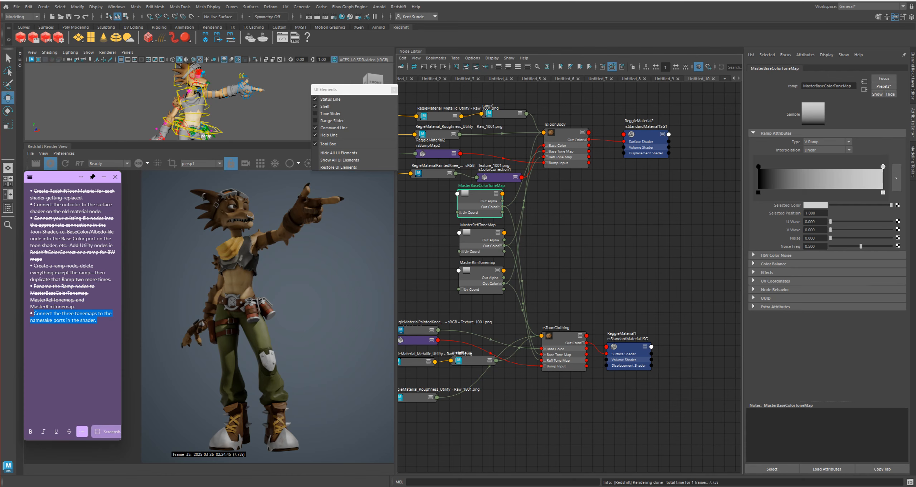
{"action": "left_click", "coordinate": [69, 431]}
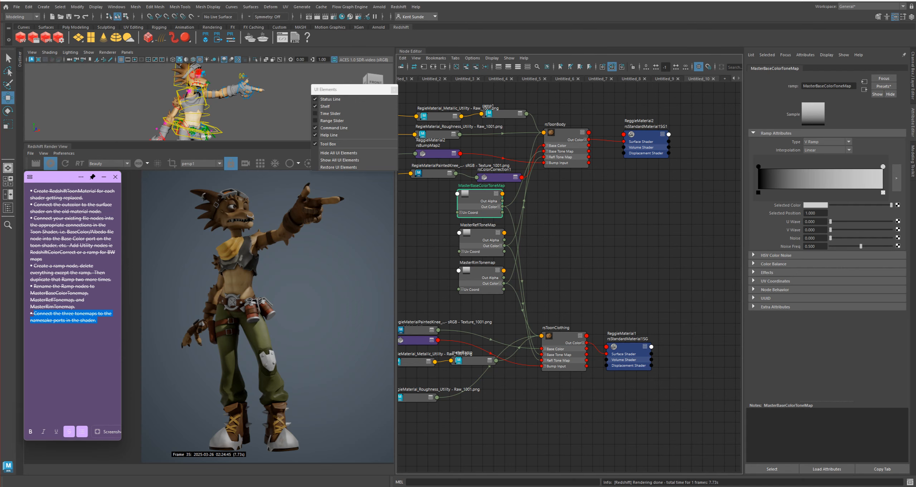
Move the rsColorCorrection1 node slightly up and away from MasterBaseColorToneMap
{"action": "left_click_drag", "start_coordinate": [497, 177], "coordinate": [493, 168]}
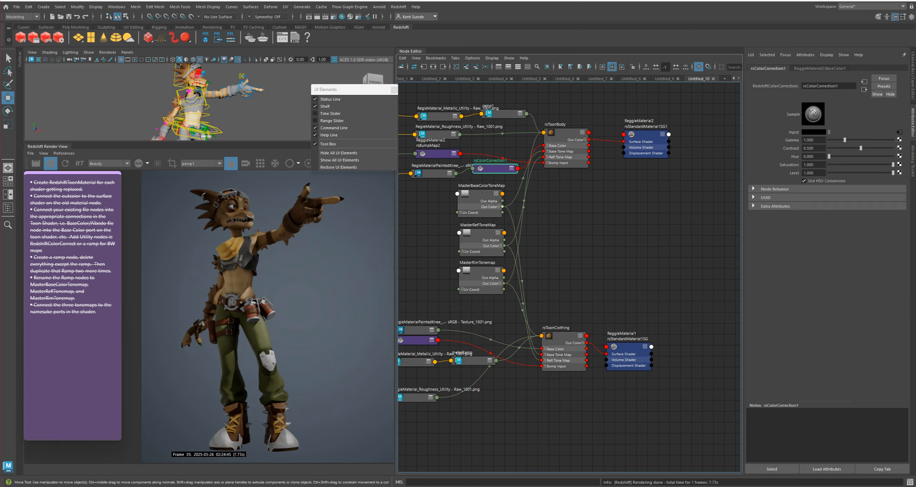
Squeeze the MasterBaseColorToneMap transition between positions 0.223 and 0.292, and tint the white stop salmon orange with hue 6.923
{"action": "left_click", "coordinate": [481, 199]}
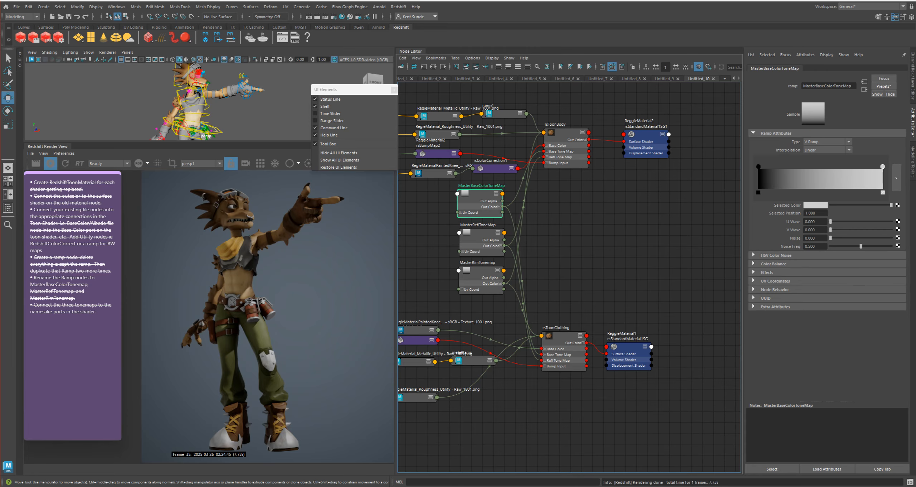
{"action": "left_click_drag", "start_coordinate": [882, 166], "coordinate": [786, 166]}
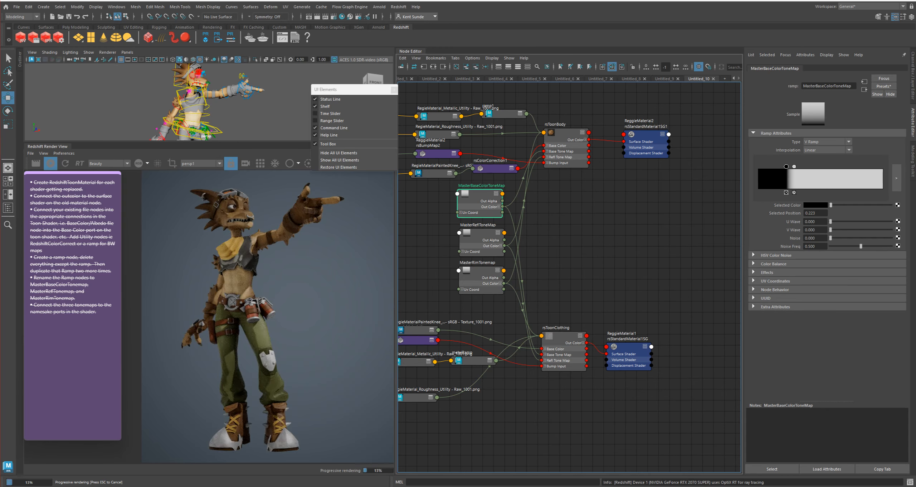
{"action": "left_click", "coordinate": [795, 167]}
{"action": "left_click", "coordinate": [815, 205]}
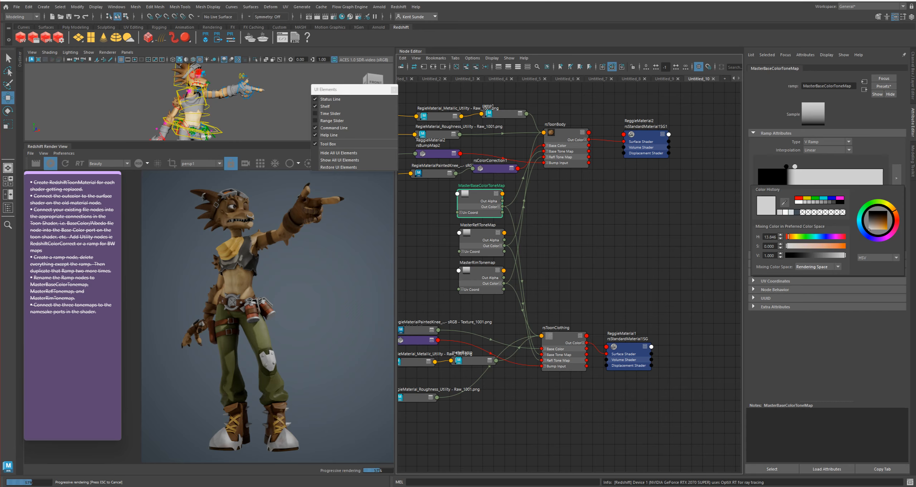
{"action": "left_click_drag", "start_coordinate": [787, 246], "coordinate": [833, 246]}
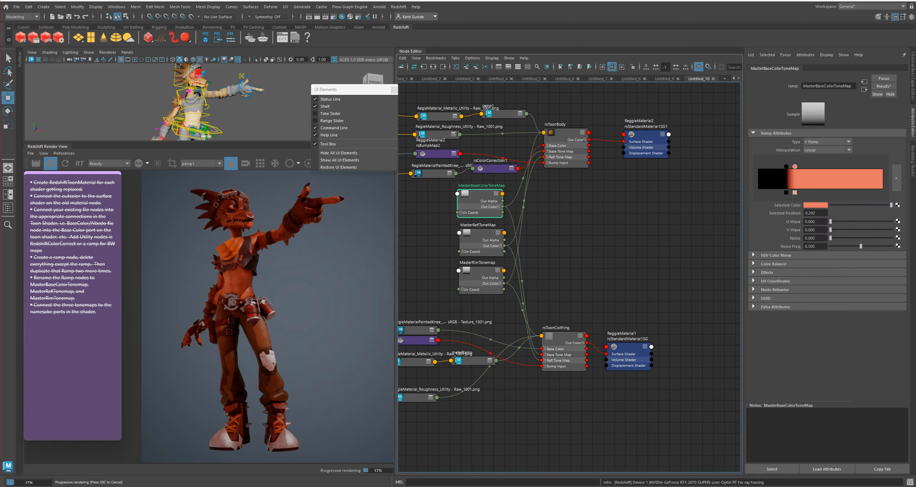
Tint the dark stop of the MasterBaseColorToneMap gradient navy blue with hue 240, saturation 0.622 and value 0.121
{"action": "left_click", "coordinate": [786, 166]}
{"action": "left_click", "coordinate": [815, 205]}
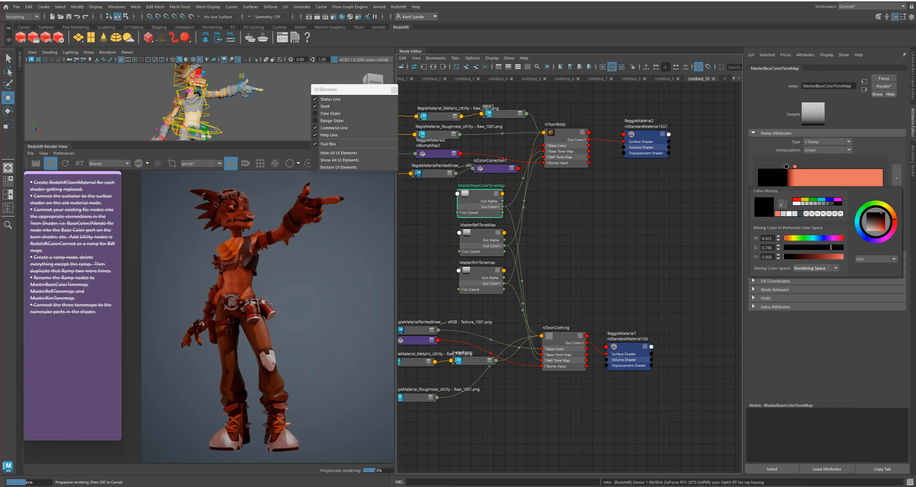
{"action": "left_click", "coordinate": [823, 238]}
{"action": "left_click", "coordinate": [829, 256]}
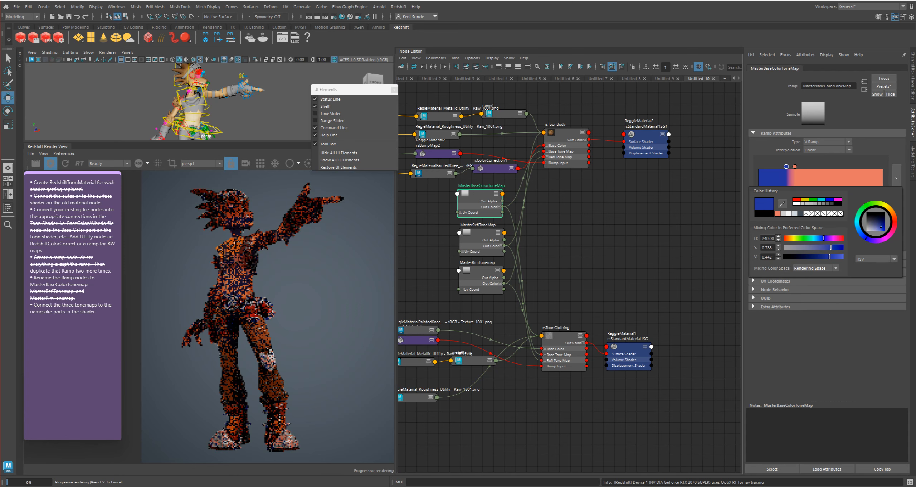
{"action": "left_click", "coordinate": [832, 247]}
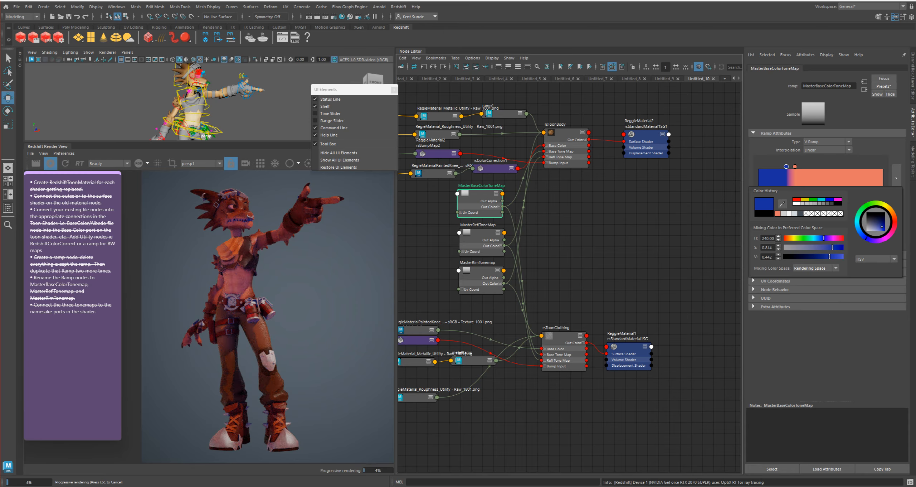
{"action": "mouse_move", "coordinate": [830, 257]}
{"action": "left_mouse_down"}
{"action": "mouse_move", "coordinate": [808, 257]}
{"action": "mouse_move", "coordinate": [823, 248]}
{"action": "left_mouse_up"}
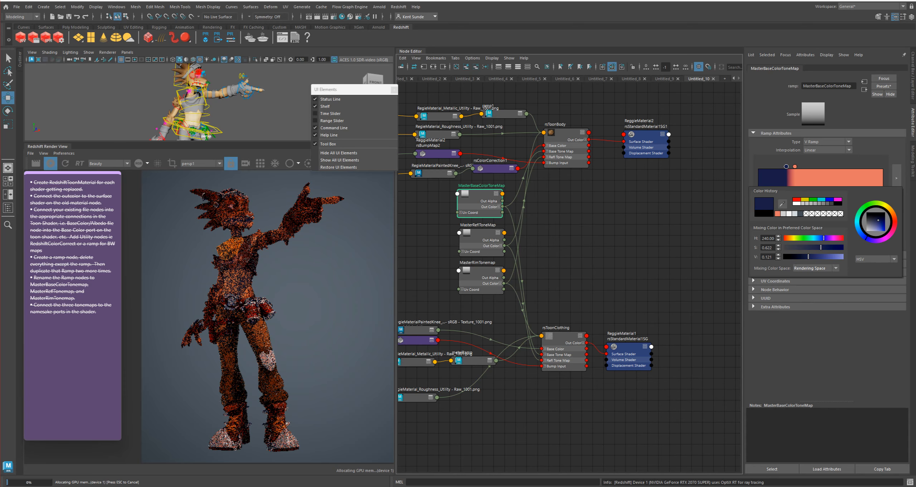
Set the orange stop's saturation to 0.763, and shift the blue and orange stops to positions 0.447 and 0.484
{"action": "left_click", "coordinate": [794, 166]}
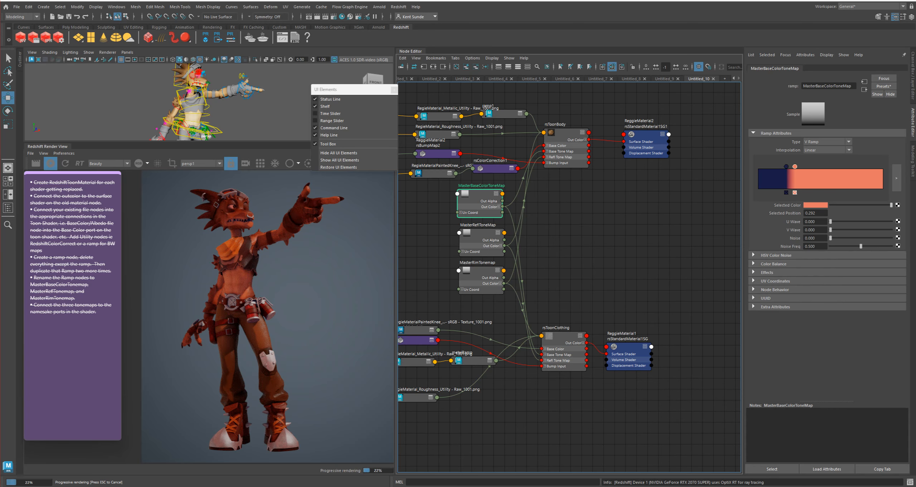
{"action": "left_click", "coordinate": [816, 205]}
{"action": "left_click_drag", "start_coordinate": [832, 276], "coordinate": [831, 276]}
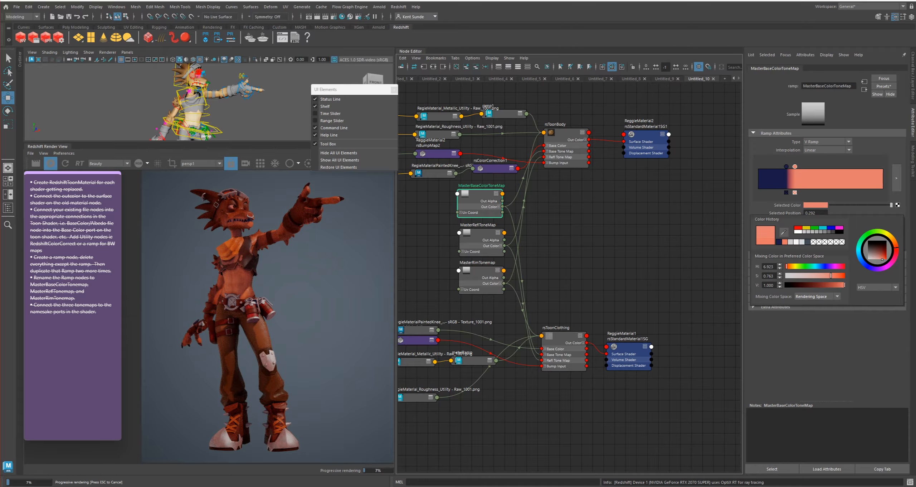
{"action": "left_click_drag", "start_coordinate": [795, 167], "coordinate": [814, 167]}
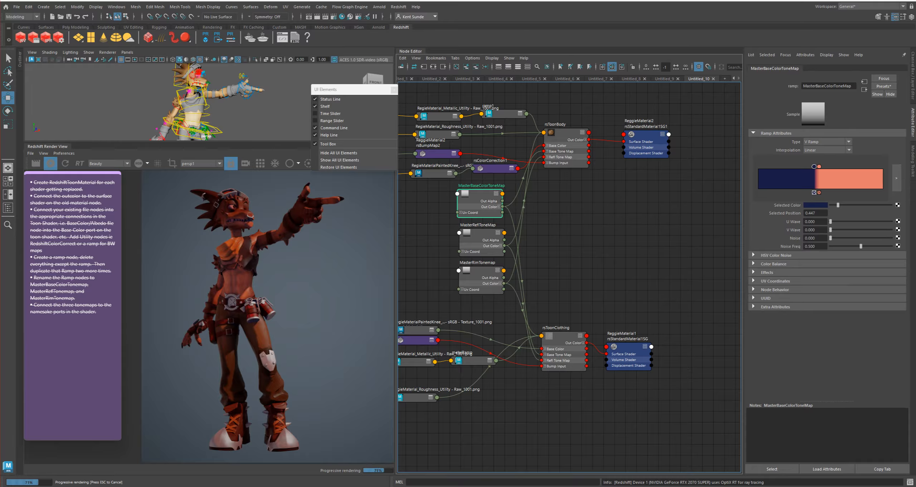
{"action": "left_click", "coordinate": [819, 166]}
Move the UI Elements window off the 3D view, and try turning off the untextured dome light rsDomeLightShape1
{"action": "left_click_drag", "start_coordinate": [343, 90], "coordinate": [578, 234]}
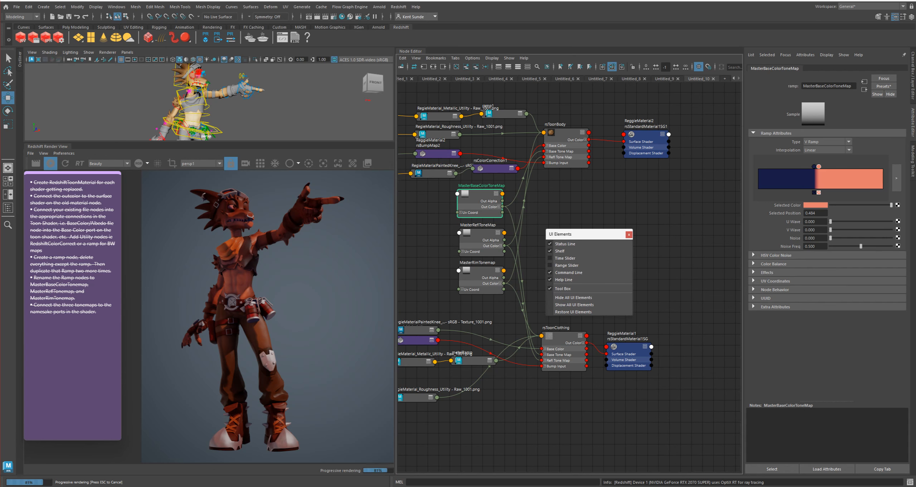
{"action": "left_click_drag", "start_coordinate": [229, 104], "coordinate": [218, 109], "text": "alt"}
{"action": "right_click_drag", "start_coordinate": [219, 108], "coordinate": [194, 109], "text": "alt"}
{"action": "middle_click_drag", "start_coordinate": [200, 114], "coordinate": [201, 102], "text": "alt"}
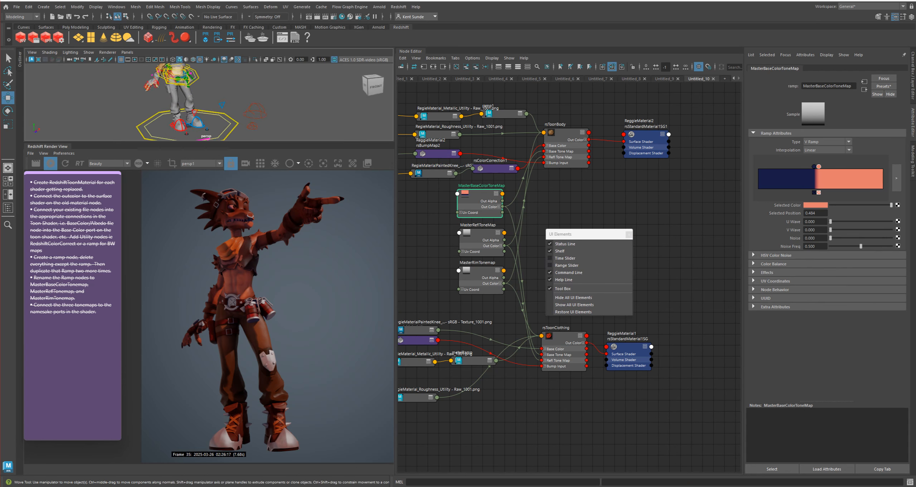
{"action": "left_click", "coordinate": [255, 112]}
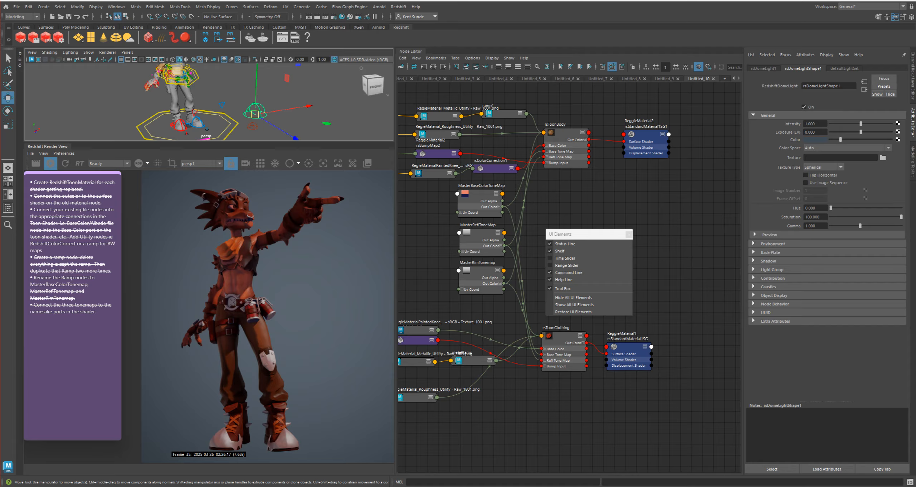
{"action": "left_click", "coordinate": [804, 106]}
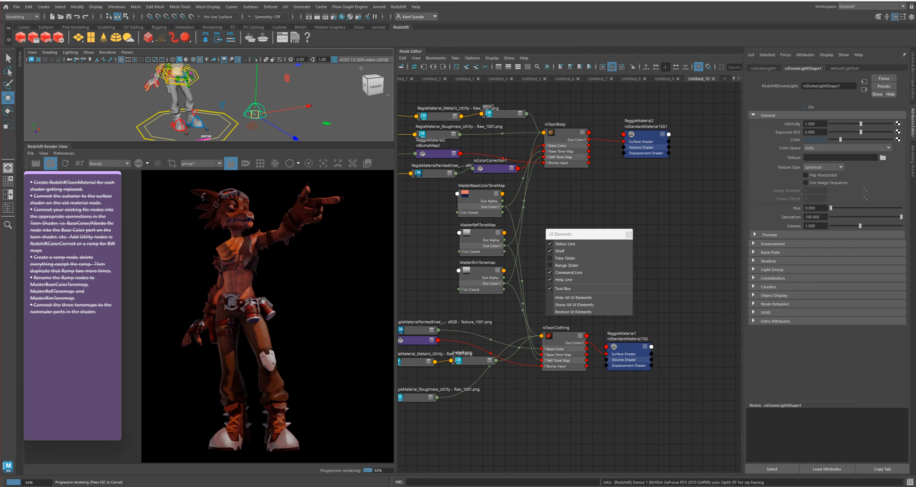
Turn off the image-textured dome light rsDomeLightShape2 and inspect the character in the render
{"action": "left_click", "coordinate": [252, 126]}
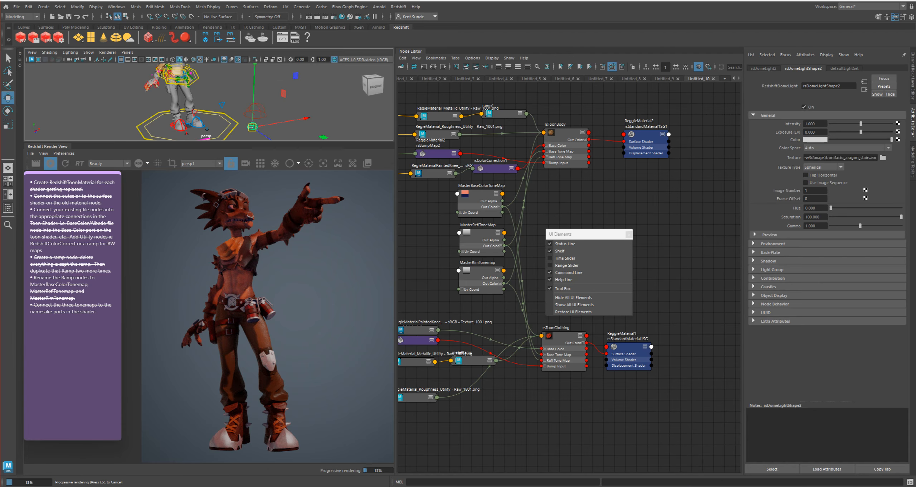
{"action": "left_click", "coordinate": [804, 107]}
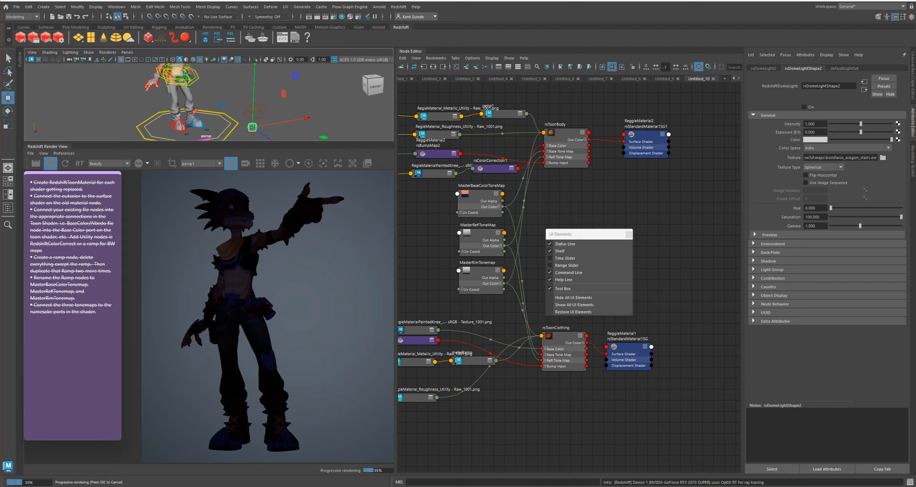
{"action": "scroll", "coordinate": [211, 286], "scroll_direction": "up", "scroll_amount": 2}
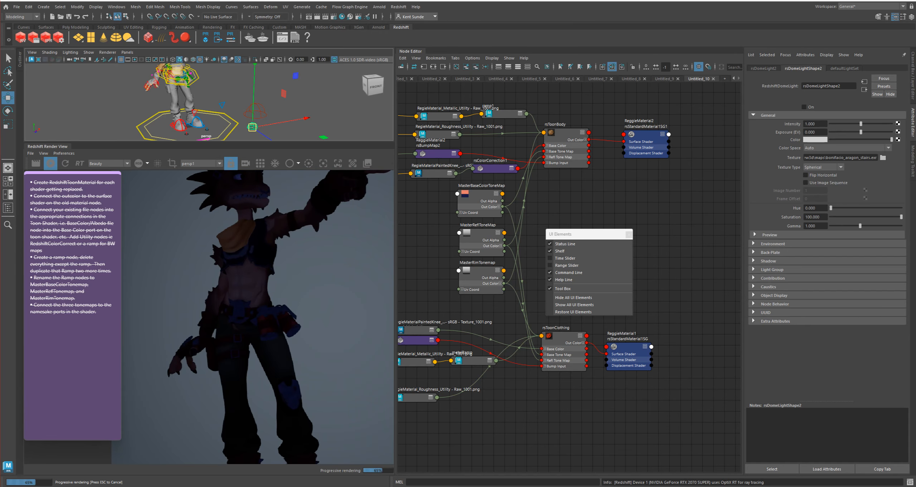
{"action": "scroll", "coordinate": [211, 286], "scroll_direction": "down", "scroll_amount": 2}
{"action": "scroll", "coordinate": [211, 286], "scroll_direction": "down", "scroll_amount": 1}
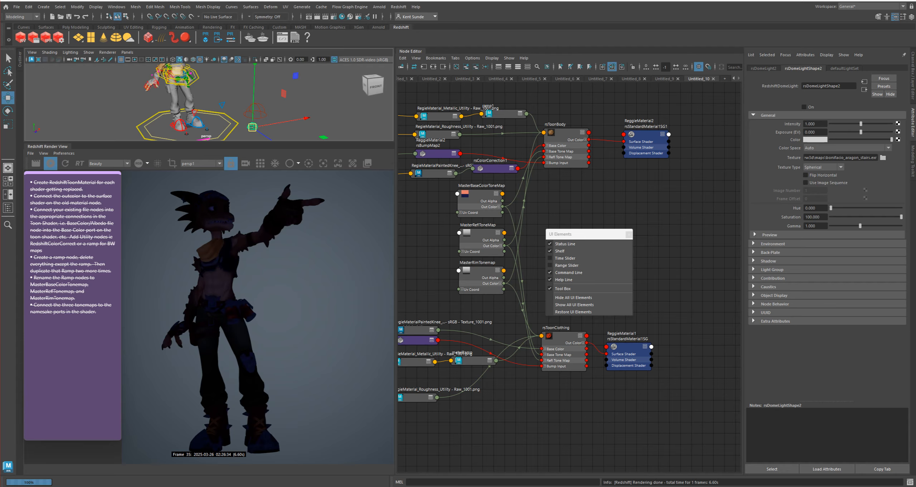
{"action": "scroll", "coordinate": [211, 286], "scroll_direction": "up", "scroll_amount": 3}
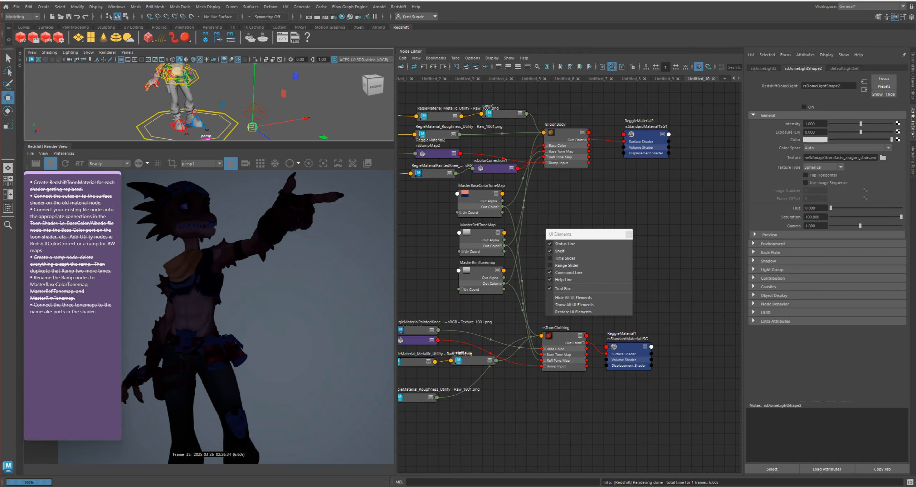
{"action": "scroll", "coordinate": [211, 286], "scroll_direction": "down", "scroll_amount": 2}
{"action": "middle_click_drag", "start_coordinate": [211, 322], "coordinate": [237, 283]}
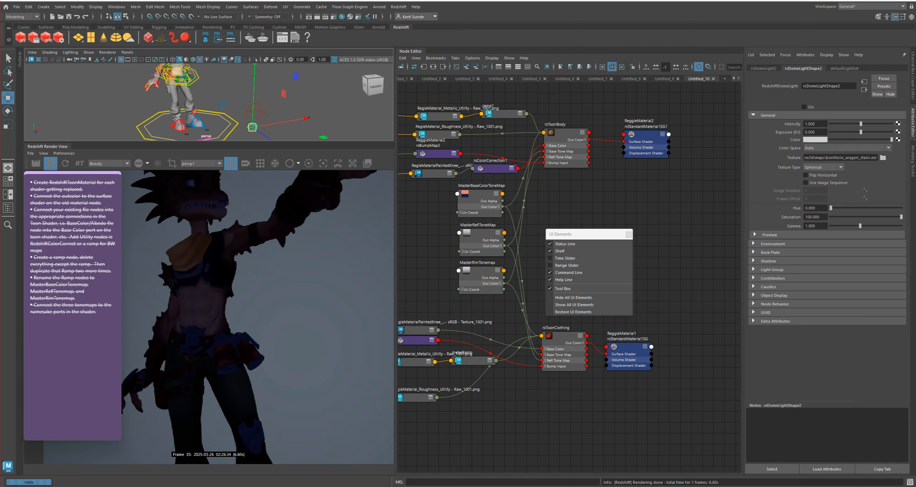
Try moving MasterBaseColorToneMap's blue stop to position 0.315 and brightening it to a light periwinkle blue
{"action": "left_click", "coordinate": [479, 195]}
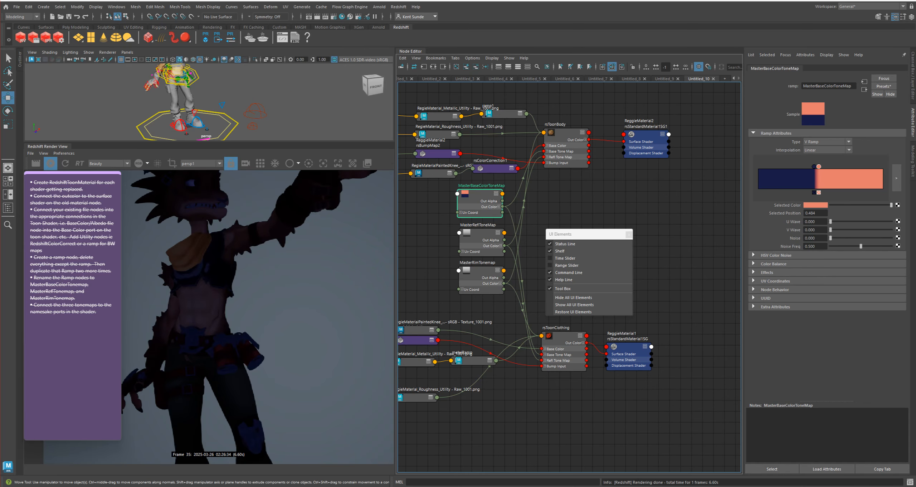
{"action": "left_click_drag", "start_coordinate": [814, 166], "coordinate": [797, 167]}
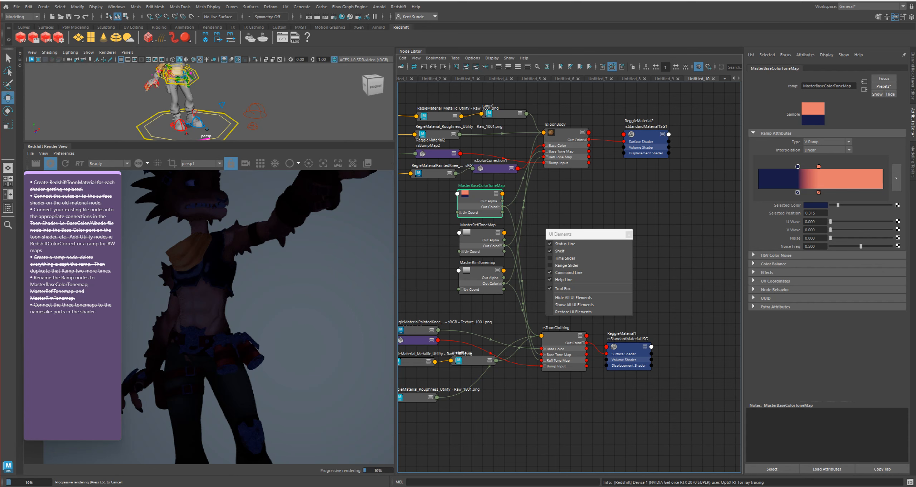
{"action": "left_click_drag", "start_coordinate": [837, 205], "coordinate": [878, 205]}
{"action": "scroll", "coordinate": [272, 319], "scroll_direction": "down", "scroll_amount": 3}
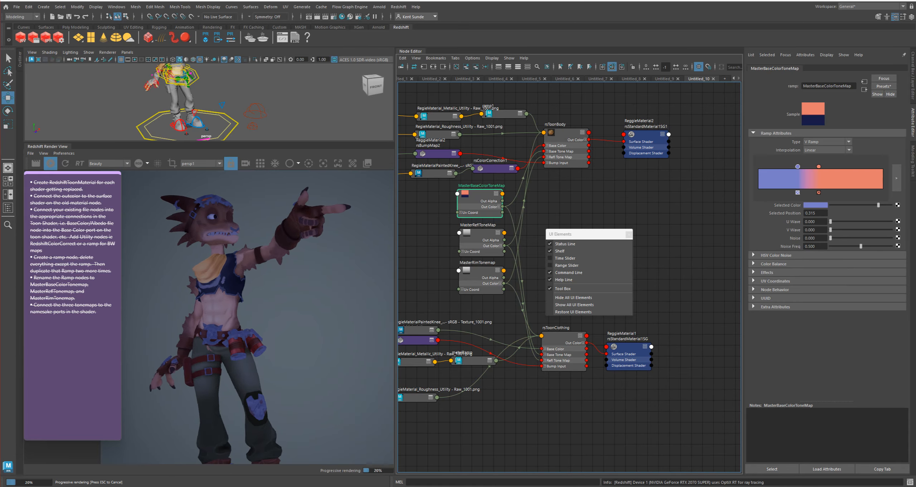
{"action": "scroll", "coordinate": [279, 318], "scroll_direction": "down", "scroll_amount": 1}
{"action": "middle_click_drag", "start_coordinate": [280, 318], "coordinate": [296, 280]}
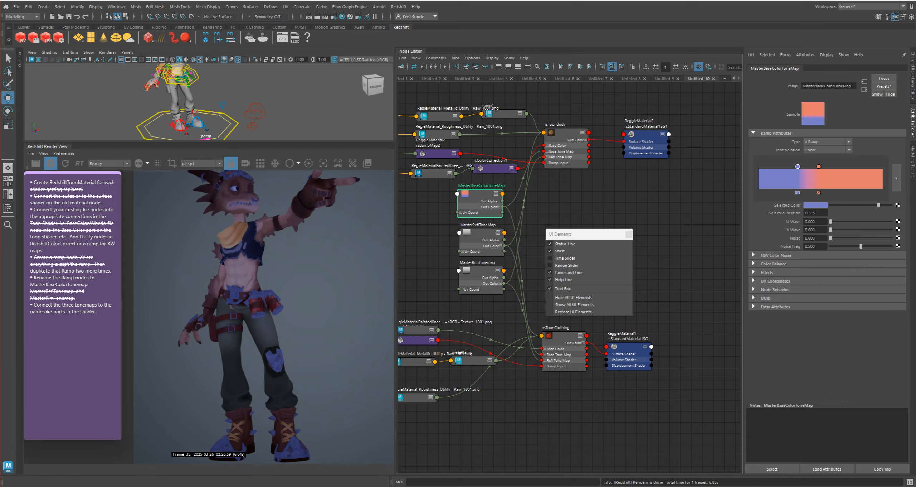
Replace the blue stop with a dark grey one at position 0.000, and set the ramp's interpolation to None
{"action": "left_click_drag", "start_coordinate": [797, 167], "coordinate": [758, 166]}
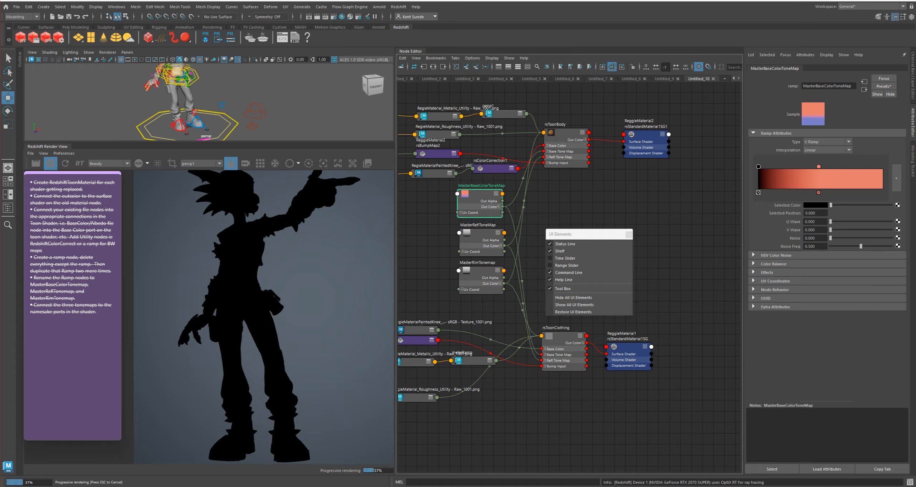
{"action": "mouse_move", "coordinate": [831, 205]}
{"action": "left_mouse_down"}
{"action": "mouse_move", "coordinate": [858, 205]}
{"action": "mouse_move", "coordinate": [842, 205]}
{"action": "left_mouse_up"}
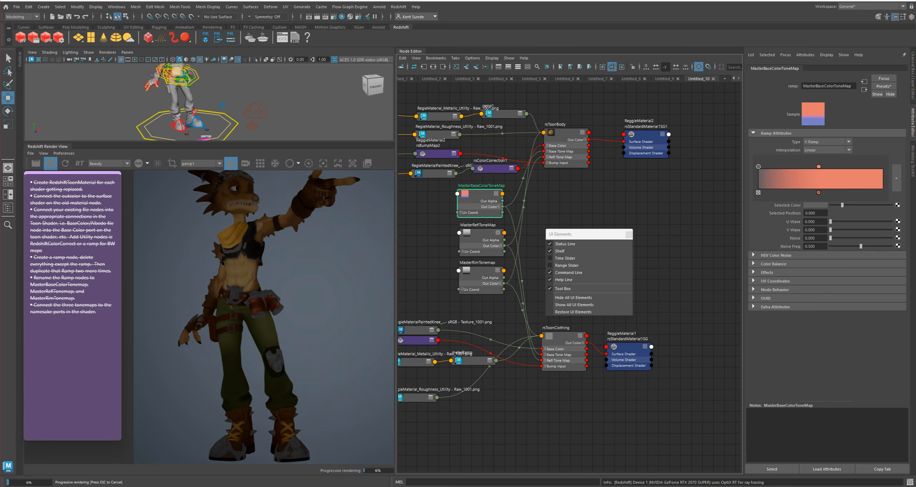
{"action": "left_click", "coordinate": [828, 150]}
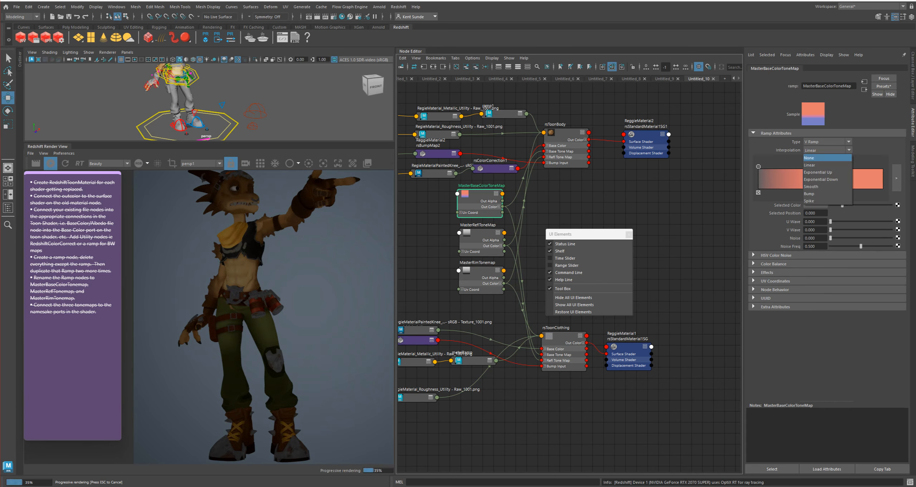
{"action": "left_click", "coordinate": [809, 157]}
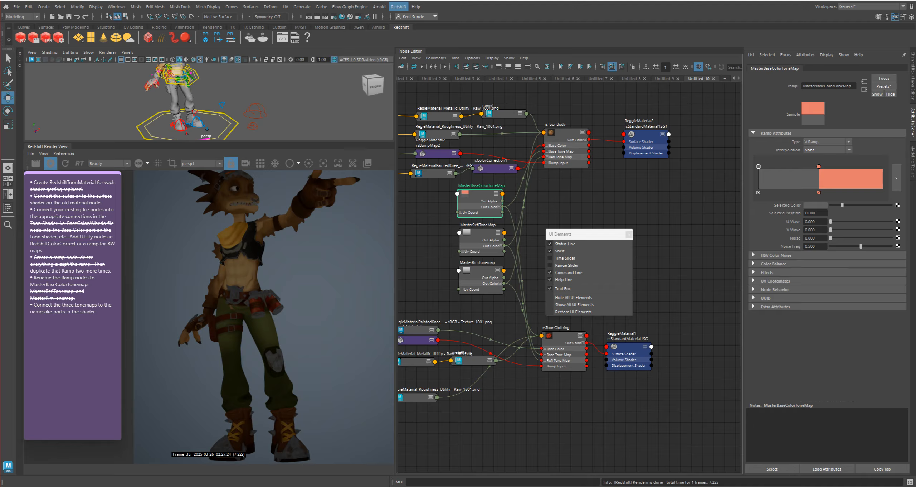
Create a Redshift Physical Light, place it beside the character at the pointing-arm side, and enlarge it
{"action": "left_click", "coordinate": [398, 6]}
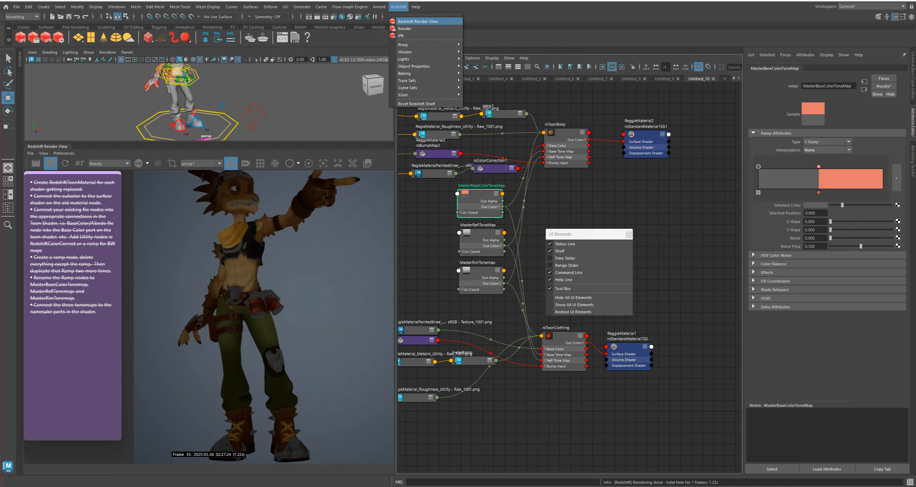
{"action": "mouse_move", "coordinate": [411, 59]}
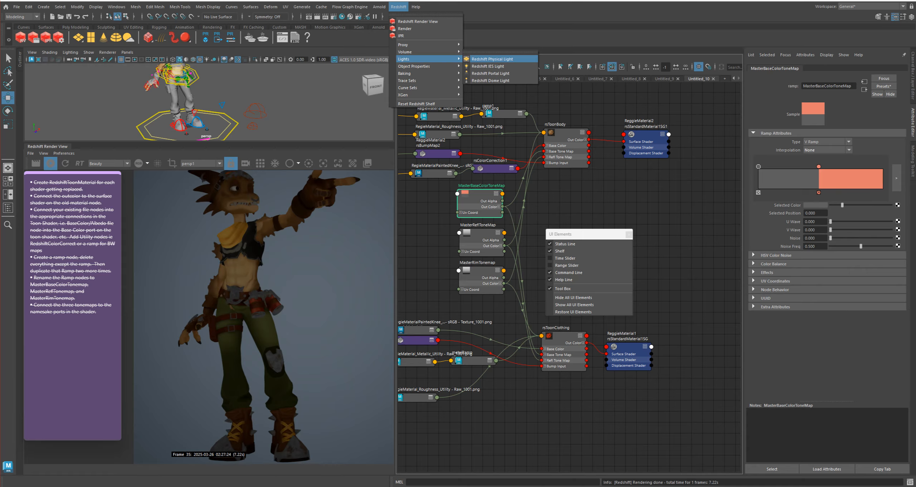
{"action": "left_click", "coordinate": [492, 59]}
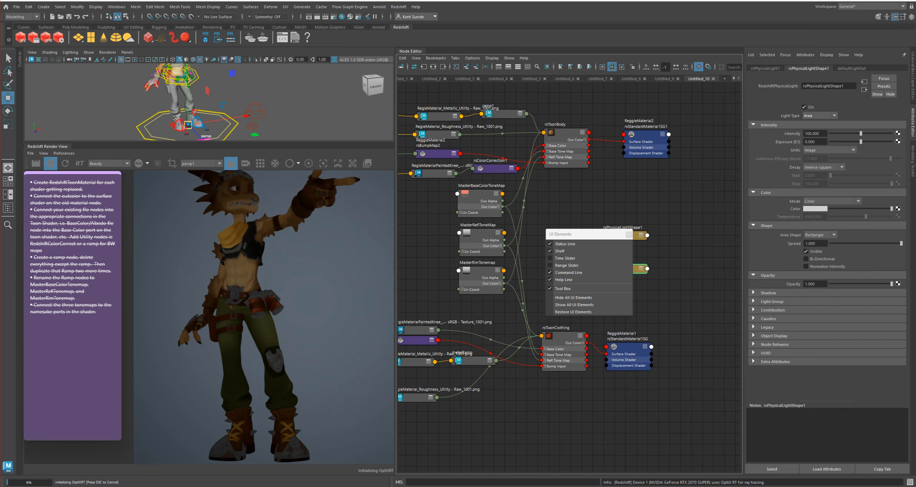
{"action": "key", "text": "r"}
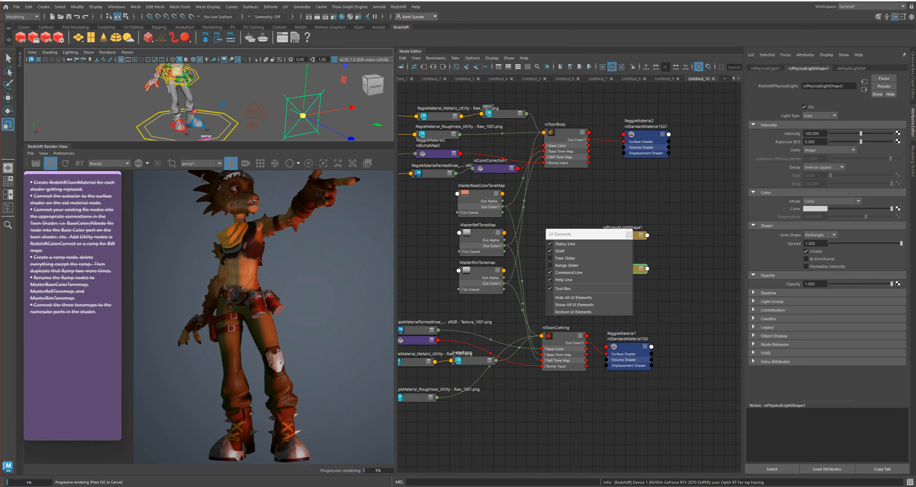
Rotate the Redshift Physical Light to face the character and raise it higher at the pointing-arm side
{"action": "key", "text": "e"}
{"action": "left_click_drag", "start_coordinate": [266, 133], "coordinate": [347, 140]}
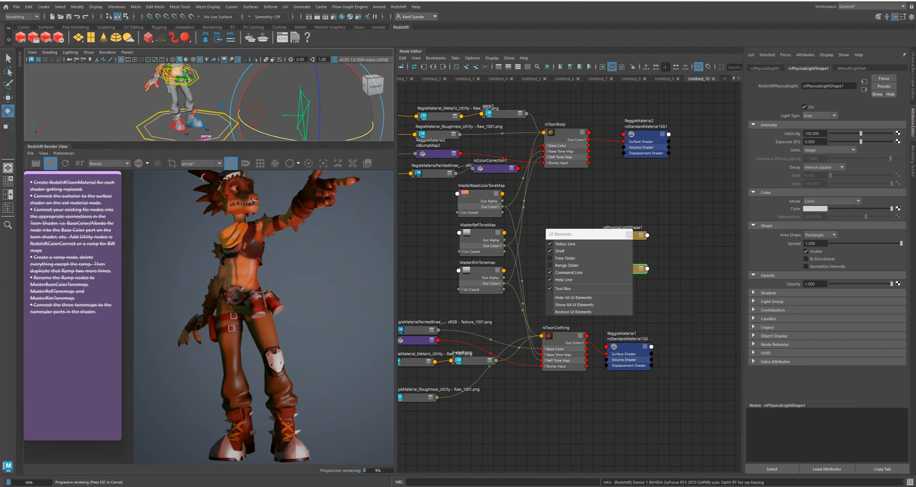
{"action": "left_click_drag", "start_coordinate": [251, 79], "coordinate": [219, 102]}
{"action": "key", "text": "w"}
{"action": "right_click_drag", "start_coordinate": [218, 102], "coordinate": [200, 97], "text": "alt"}
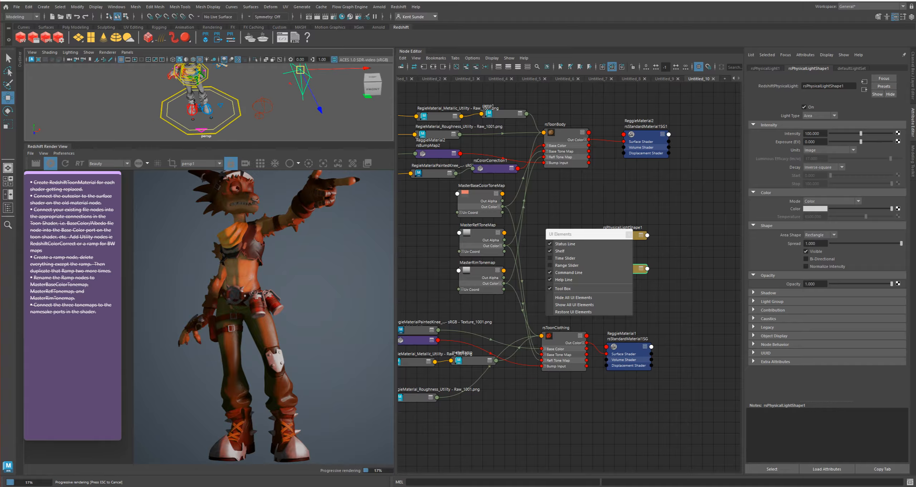
{"action": "middle_click_drag", "start_coordinate": [201, 96], "coordinate": [197, 118], "text": "alt"}
{"action": "left_click_drag", "start_coordinate": [196, 118], "coordinate": [205, 110], "text": "alt"}
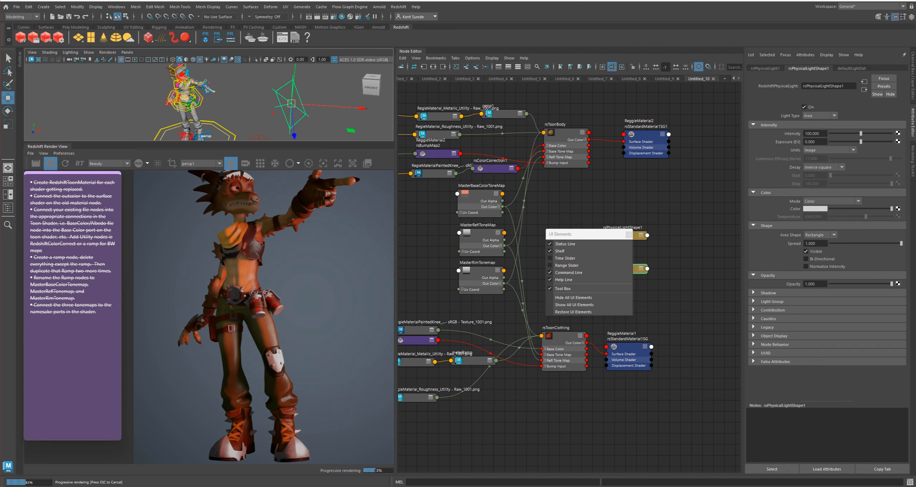
{"action": "left_click_drag", "start_coordinate": [291, 103], "coordinate": [305, 84]}
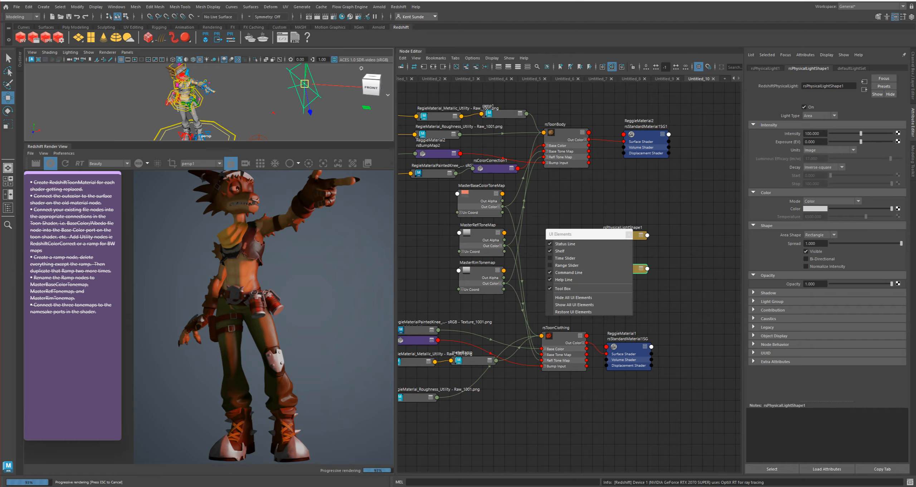
Change the physical light's type to Directional, with intensity 1 and exposure about 3.7
{"action": "left_click", "coordinate": [819, 116]}
{"action": "left_click", "coordinate": [819, 146]}
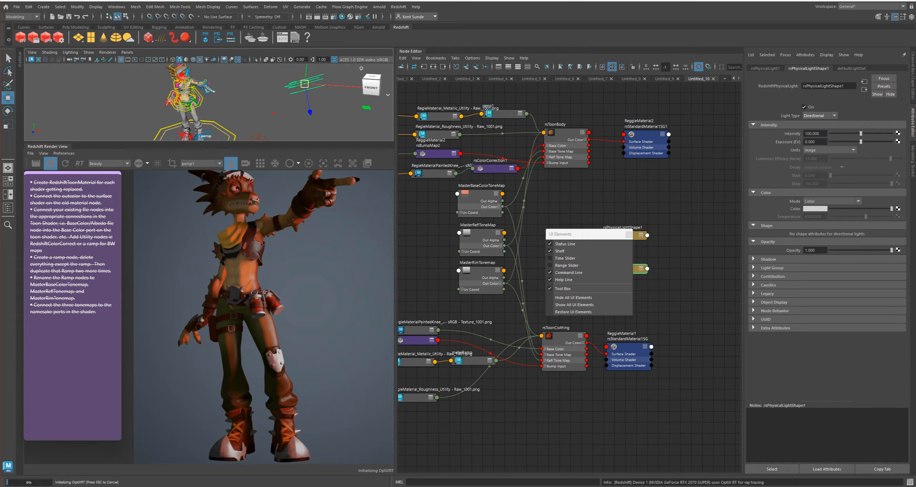
{"action": "double_click", "coordinate": [812, 133]}
{"action": "type", "text": "1"}
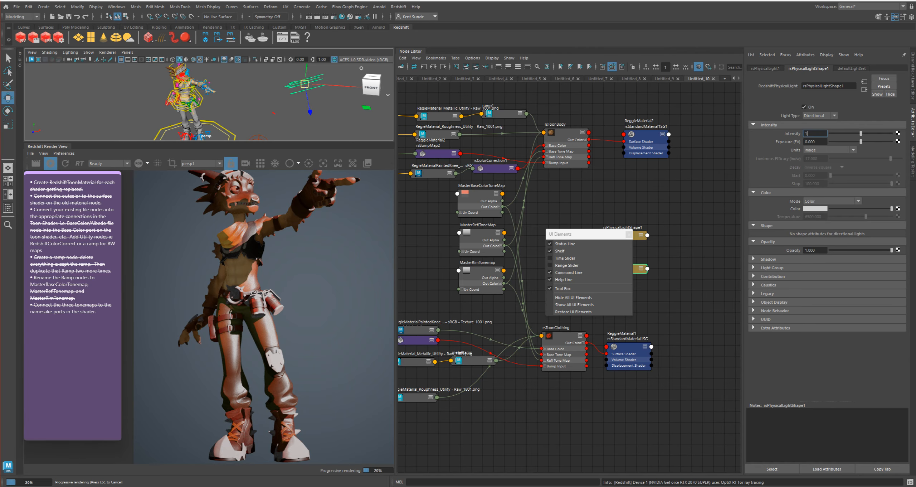
{"action": "key", "text": "Tab"}
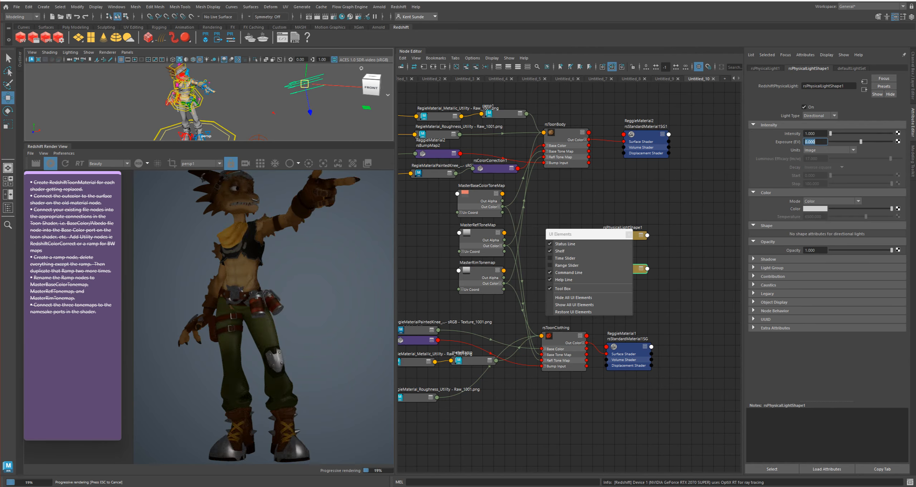
{"action": "left_click_drag", "start_coordinate": [861, 142], "coordinate": [872, 141]}
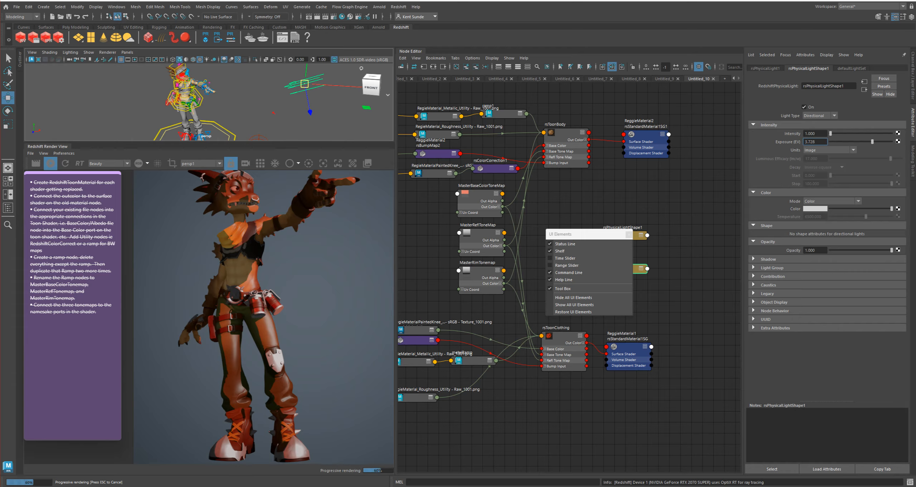
Set the reflection weight of rsToonBody to 0 and display the ramp attributes of MasterBaseColorToneMap
{"action": "left_click", "coordinate": [566, 132]}
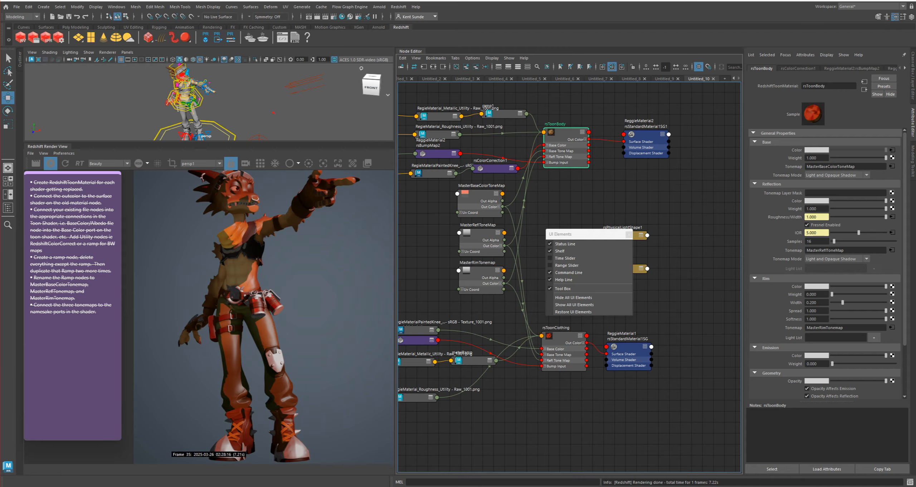
{"action": "left_click_drag", "start_coordinate": [886, 209], "coordinate": [832, 209]}
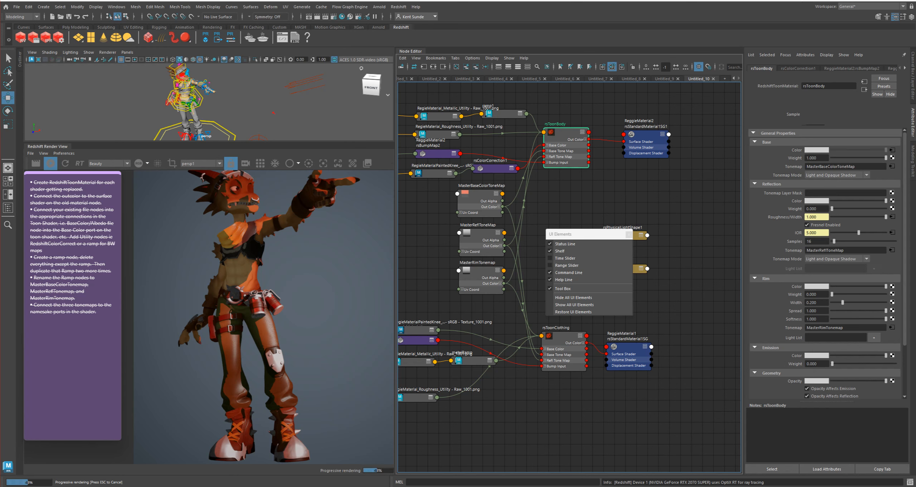
{"action": "left_click", "coordinate": [479, 202]}
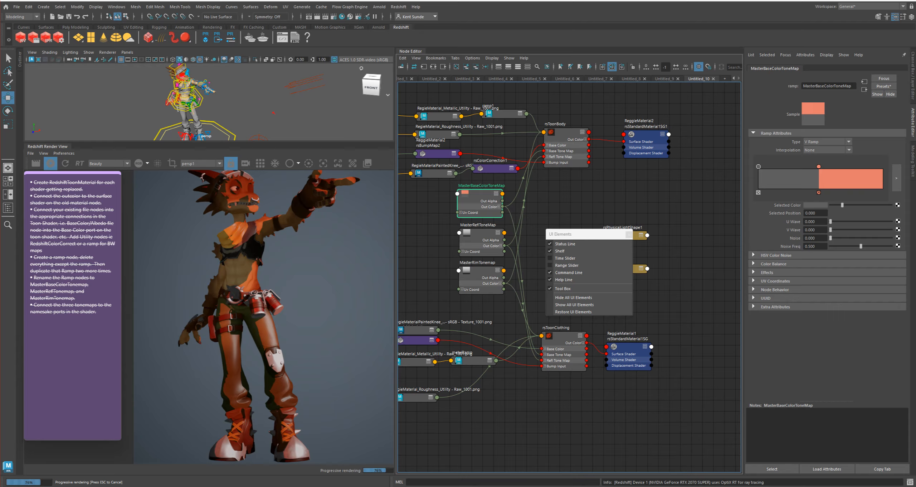
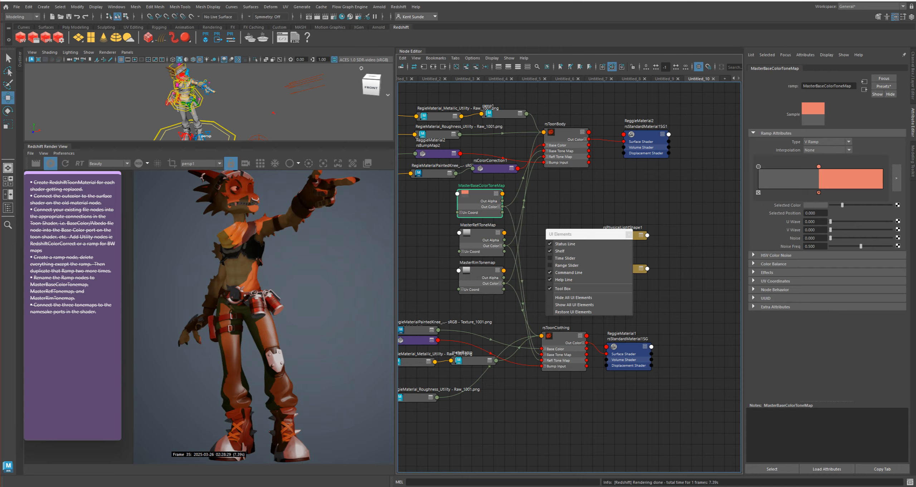
Recolor the MasterBaseColorToneMap ramp with a dark teal shadow stop and a pale beige light stop (hue about 25.7, saturation 0.410, value 1.000)
{"action": "left_click", "coordinate": [816, 205]}
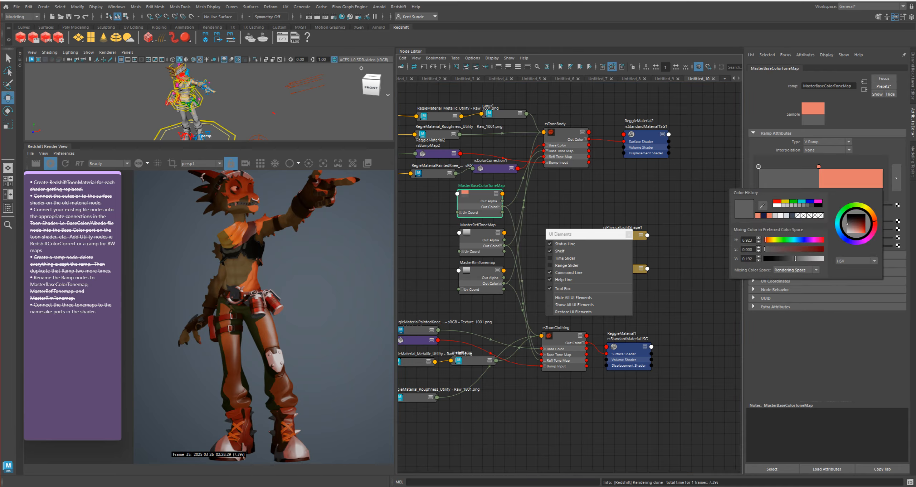
{"action": "left_click_drag", "start_coordinate": [765, 240], "coordinate": [782, 249]}
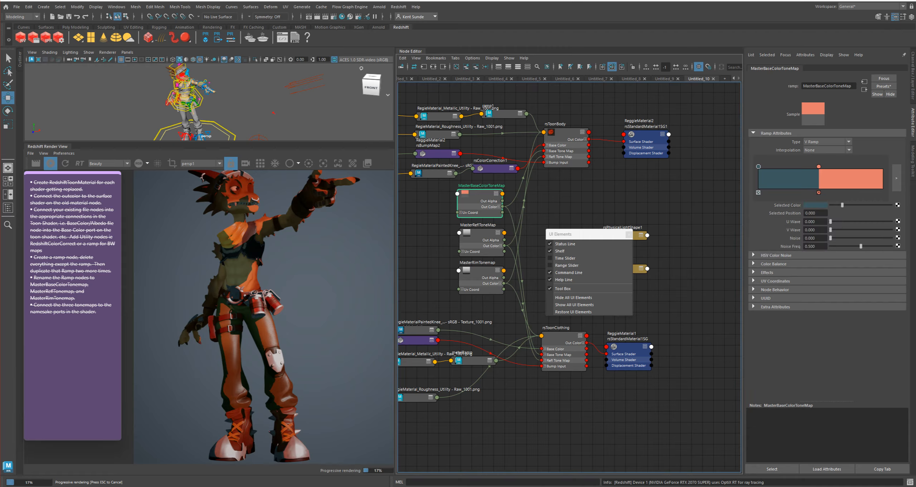
{"action": "left_click", "coordinate": [818, 166]}
{"action": "left_click", "coordinate": [815, 205]}
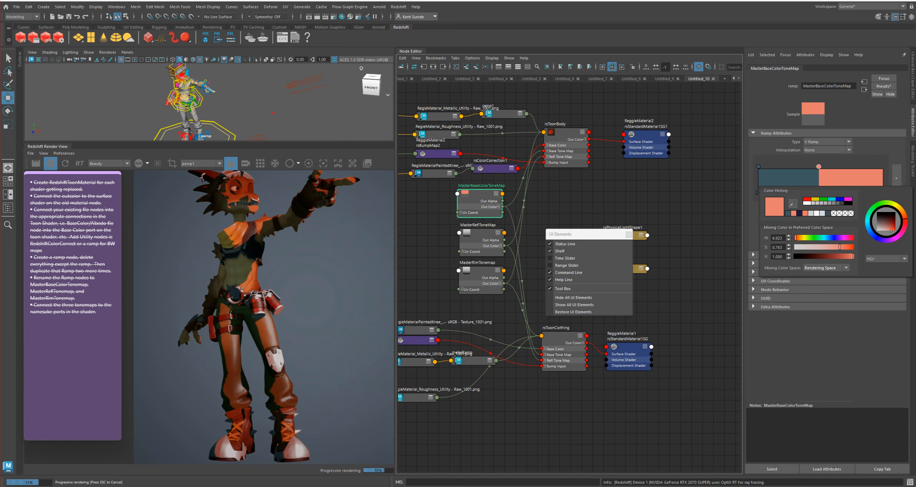
{"action": "left_click_drag", "start_coordinate": [795, 238], "coordinate": [819, 247]}
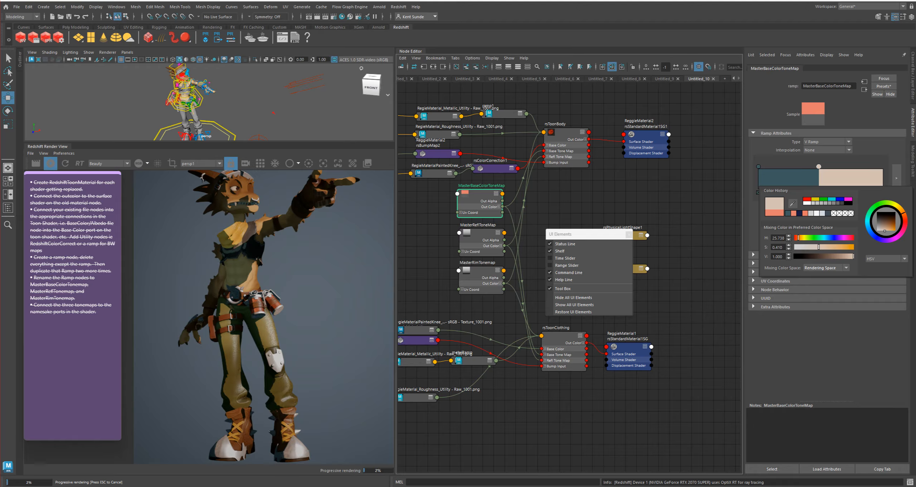
Try reflection weights on rsToonClothing, from 0 up to about 0.54, and compare them with rsToonBody's reflection settings
{"action": "left_click", "coordinate": [565, 135]}
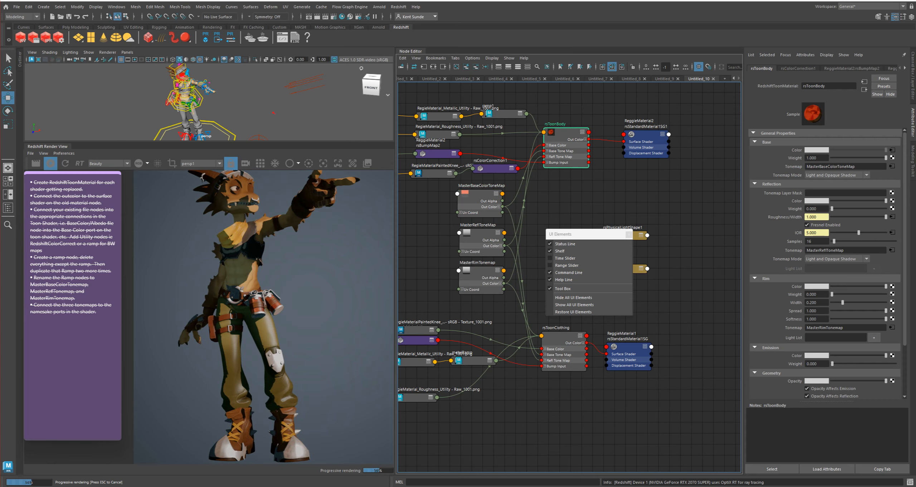
{"action": "mouse_move", "coordinate": [831, 208]}
{"action": "left_mouse_down"}
{"action": "mouse_move", "coordinate": [869, 209]}
{"action": "mouse_move", "coordinate": [832, 209]}
{"action": "left_mouse_up"}
{"action": "left_click", "coordinate": [562, 336]}
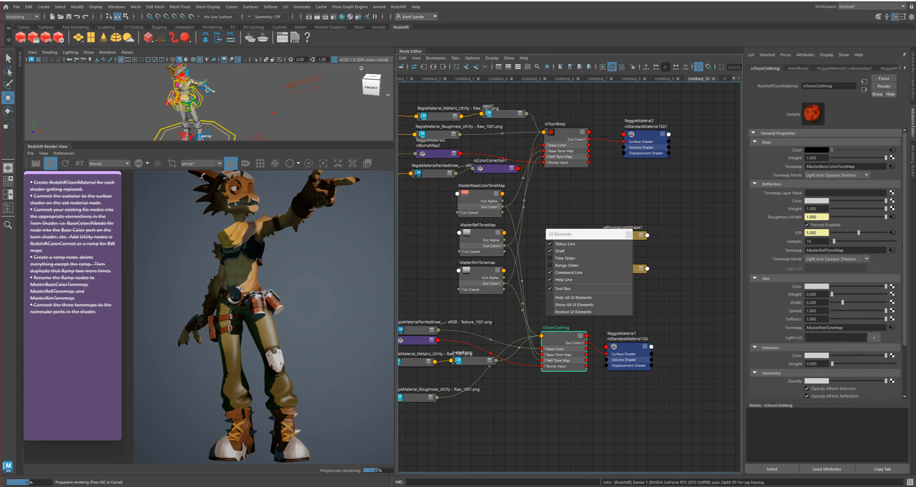
{"action": "left_click_drag", "start_coordinate": [885, 208], "coordinate": [831, 209]}
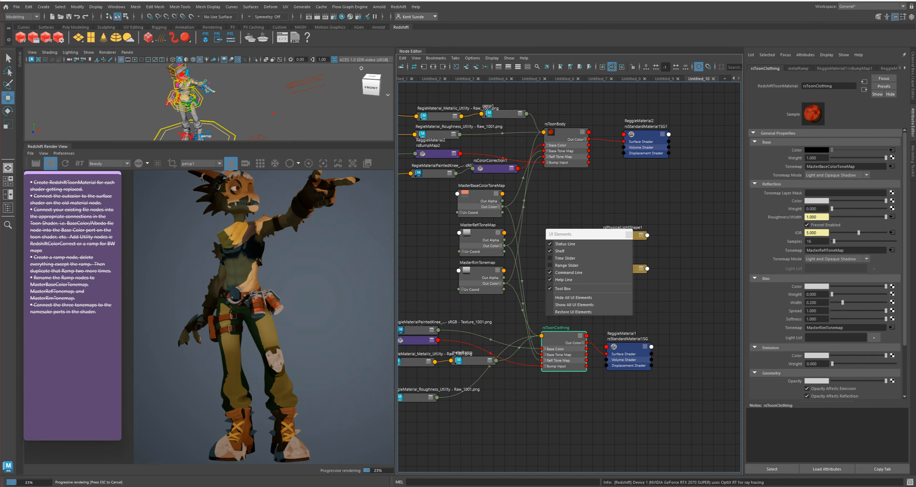
{"action": "left_click_drag", "start_coordinate": [832, 208], "coordinate": [861, 209]}
{"action": "left_click", "coordinate": [566, 132]}
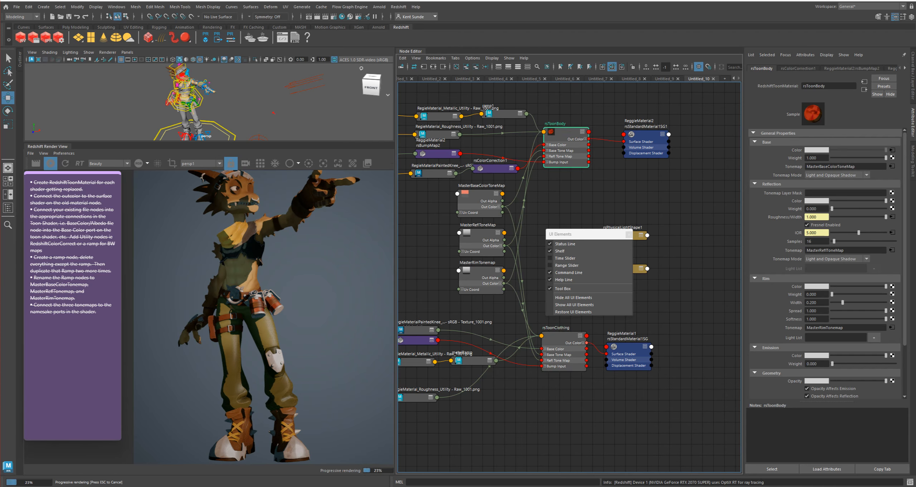
Close the floating UI Elements menu and clear the physical light nodes out of the shader graph
{"action": "left_click_drag", "start_coordinate": [587, 234], "coordinate": [649, 242]}
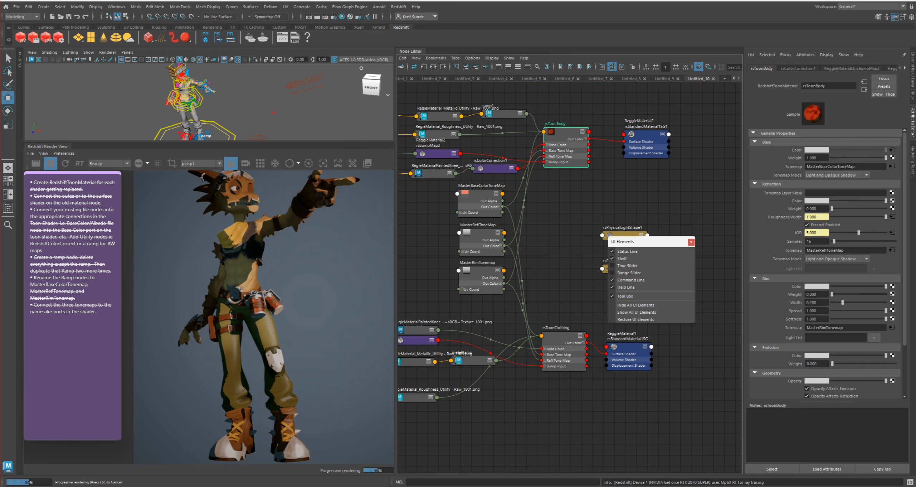
{"action": "left_click", "coordinate": [691, 242]}
{"action": "left_click_drag", "start_coordinate": [585, 223], "coordinate": [676, 290]}
{"action": "left_click_drag", "start_coordinate": [625, 269], "coordinate": [770, 282]}
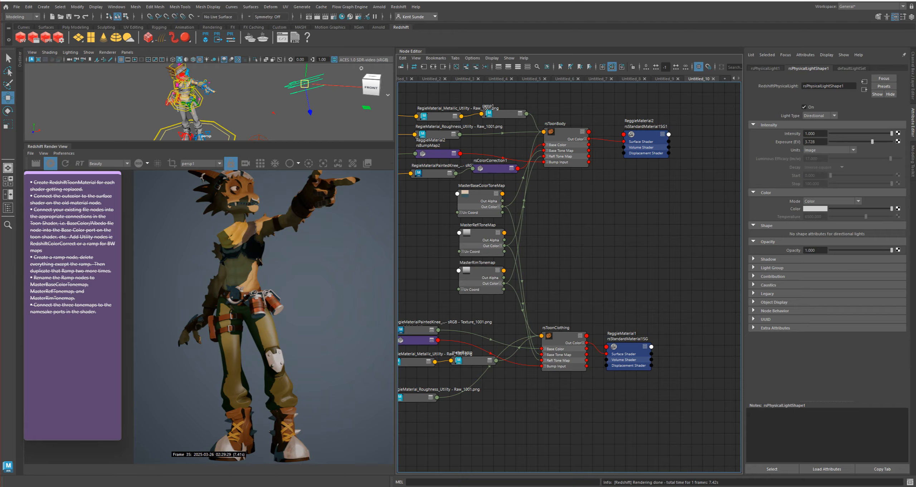
{"action": "left_click", "coordinate": [640, 250]}
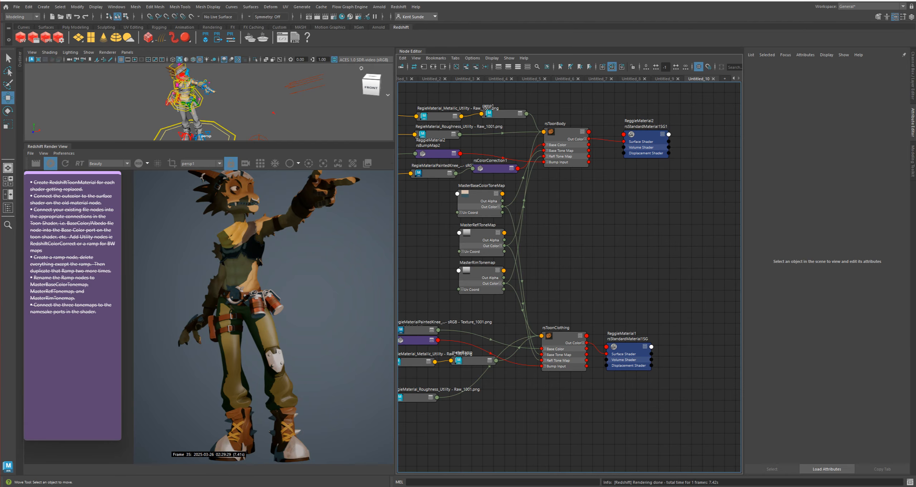
Switch to the sticky note and add "Add RedshiftUserDataScalar to attributes that we want to change like the weight, thickness, basically any one channel slider."
{"action": "left_click", "coordinate": [97, 312]}
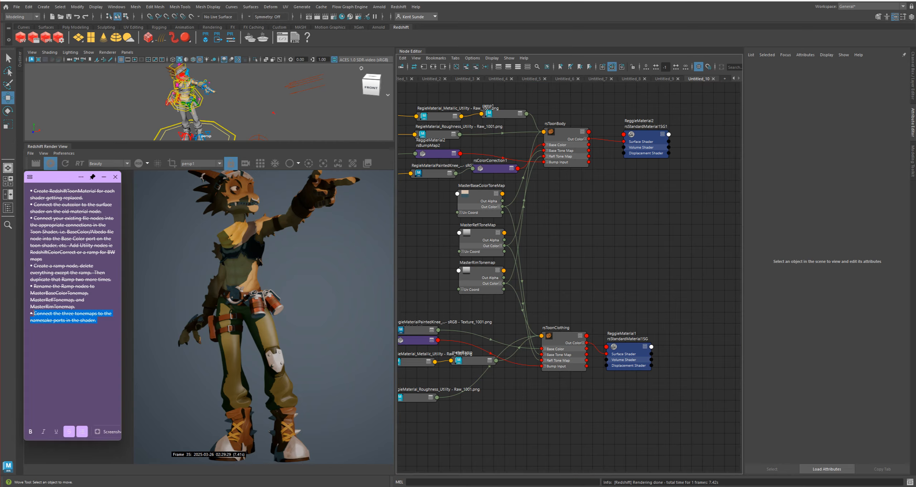
{"action": "left_click", "coordinate": [73, 358]}
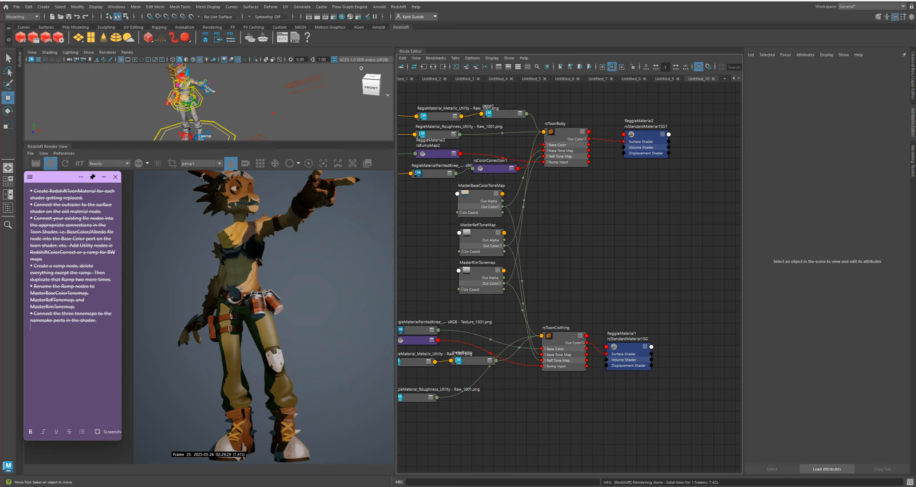
{"action": "type", "text": "Add RedshiftUserDataScalar"}
{"action": "type", "text": "to attributes that we want to "}
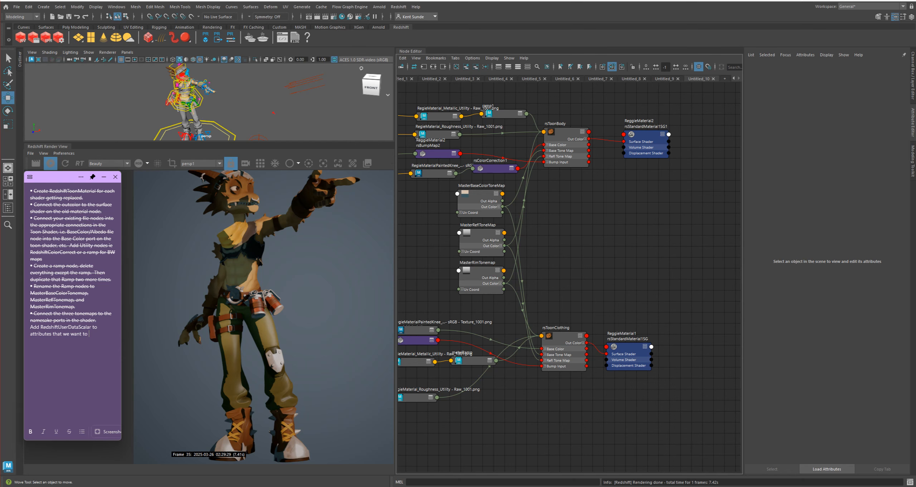
{"action": "type", "text": "change like the weight, an"}
{"action": "key", "text": "BackSpace"}
{"action": "key", "text": "BackSpace"}
{"action": "key", "text": "BackSpace"}
{"action": "type", "text": "thickens"}
{"action": "type", "text": "ba"}
{"action": "type", "text": "ssically an"}
{"action": "type", "text": "y one chann"}
{"action": "type", "text": "el slider."}
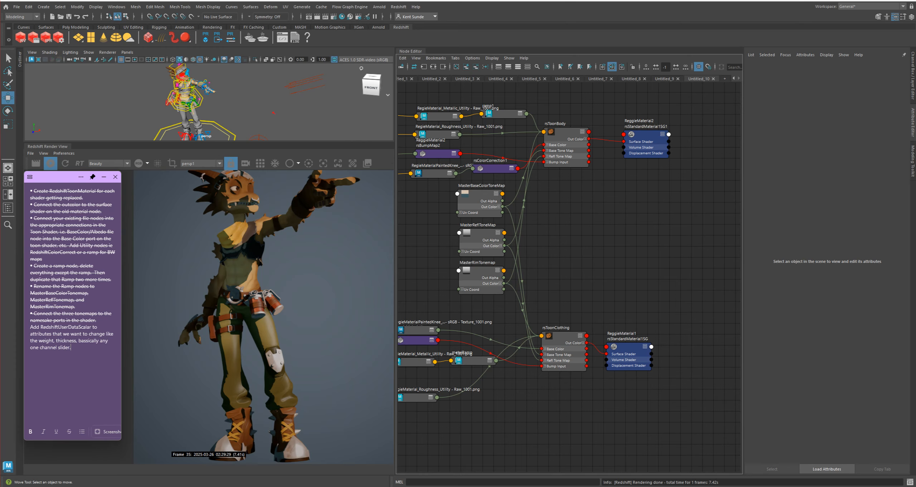
Switch back to Maya and create a RedshiftUserDataScalar node in an empty area of the shader graph
{"action": "left_click", "coordinate": [605, 240]}
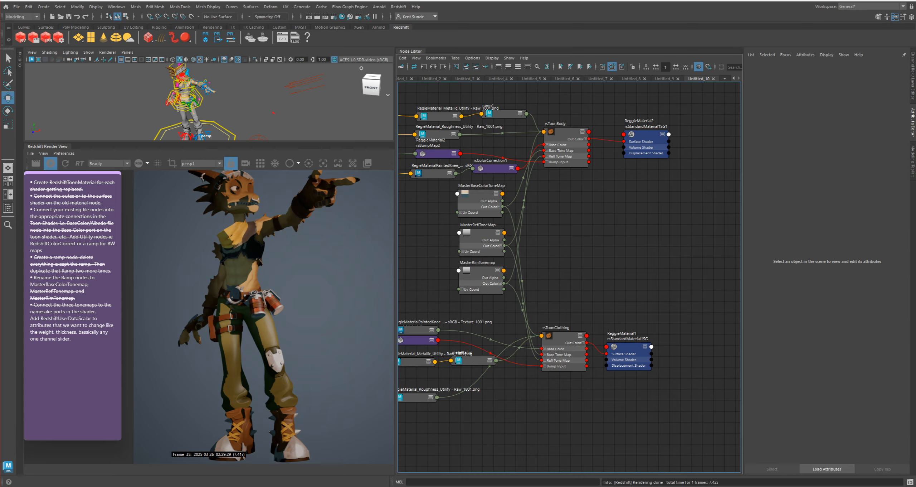
{"action": "left_click", "coordinate": [565, 336]}
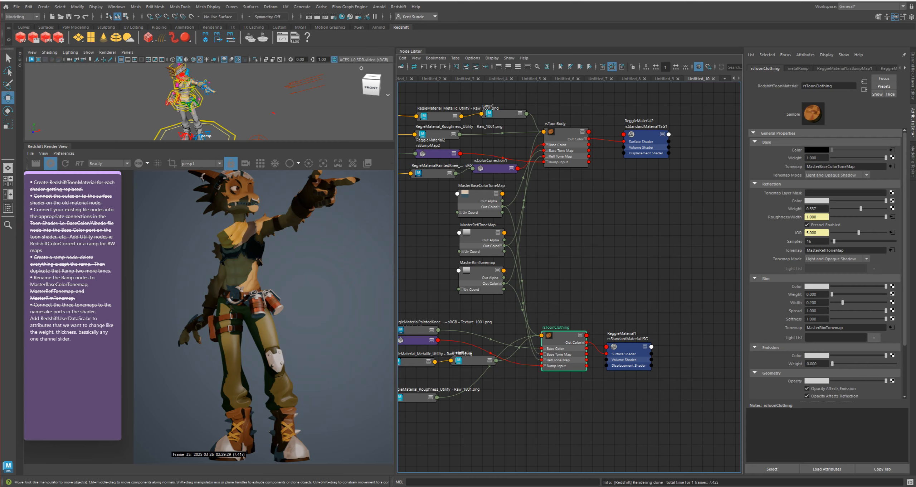
{"action": "left_click", "coordinate": [517, 411]}
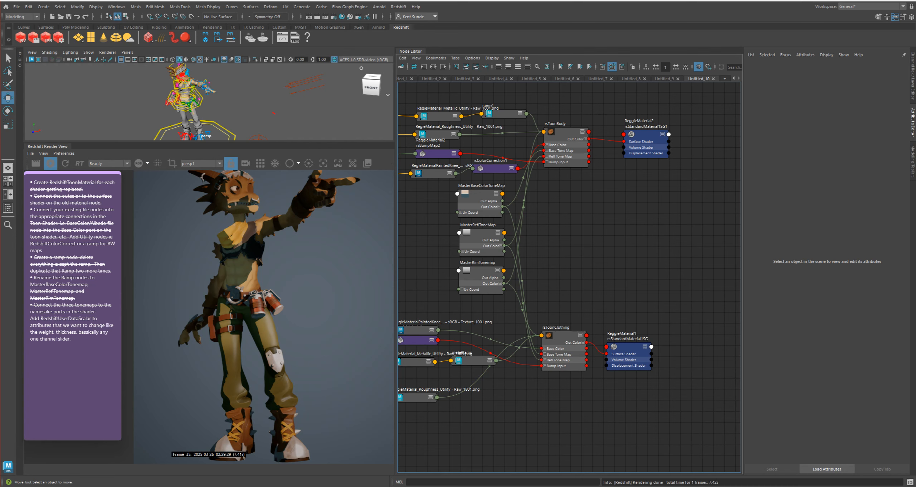
{"action": "key", "text": "Tab"}
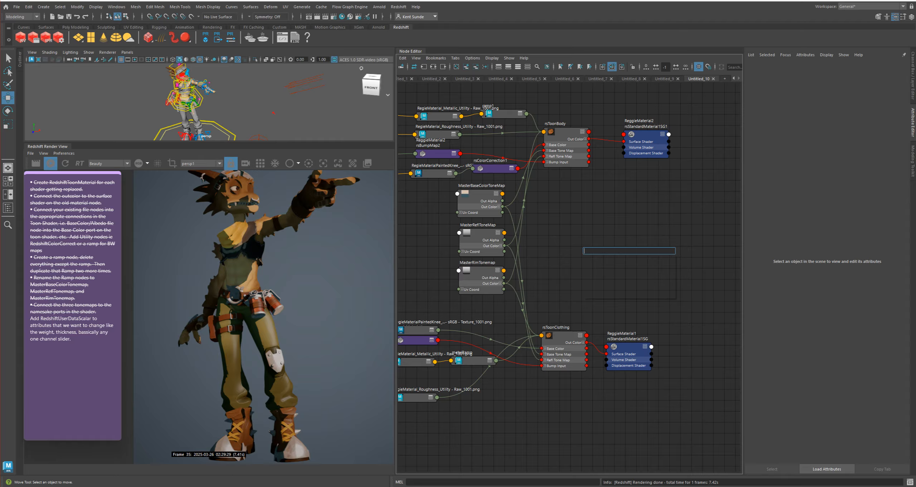
{"action": "type", "text": "scalar"}
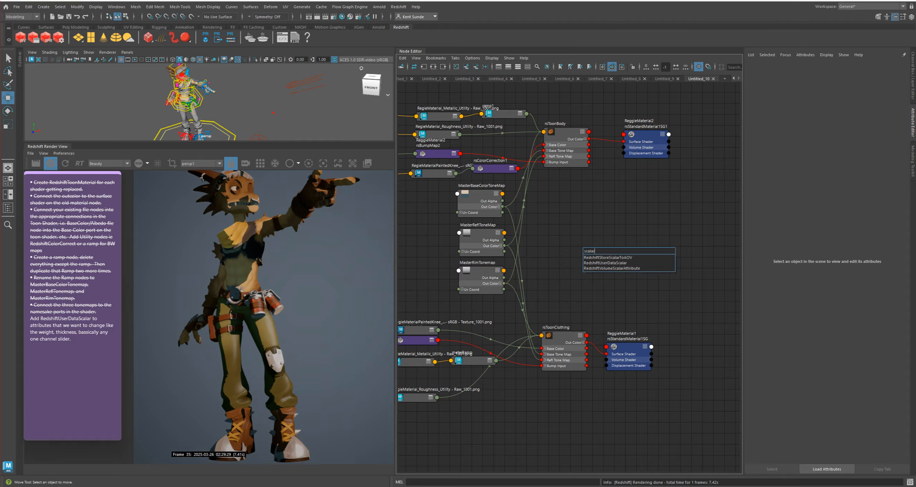
{"action": "key", "text": "Down"}
{"action": "key", "text": "Return"}
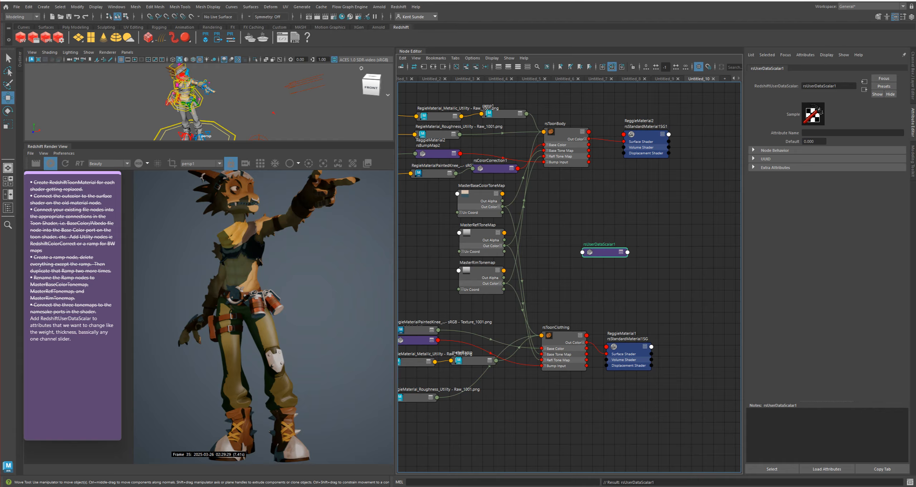
Rename the new user data scalar node as MasterReflWeight
{"action": "double_click", "coordinate": [573, 240]}
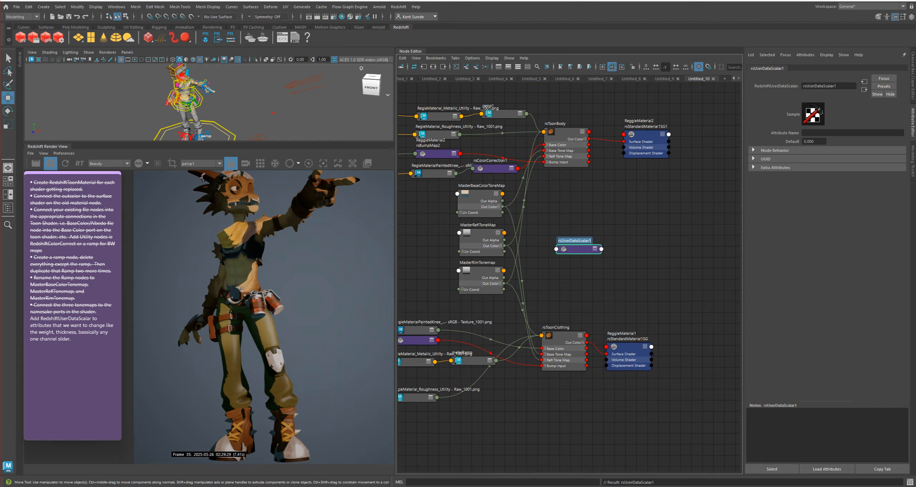
{"action": "type", "text": "MasterReflWeight"}
{"action": "key", "text": "Return"}
Connect MasterReflWeight to the reflection weight of both rsToonBody and rsToonClothing, and place the node between the two materials
{"action": "left_click", "coordinate": [567, 132]}
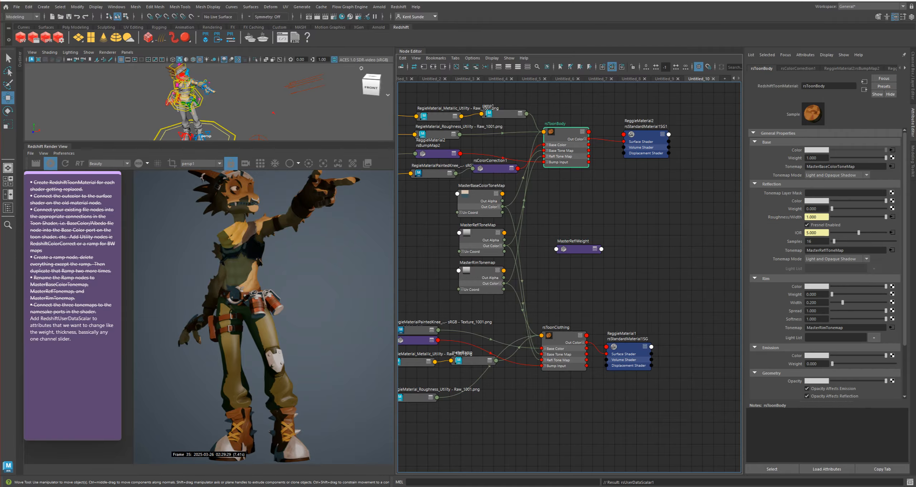
{"action": "middle_click_drag", "start_coordinate": [577, 249], "coordinate": [796, 209]}
{"action": "left_click", "coordinate": [565, 335]}
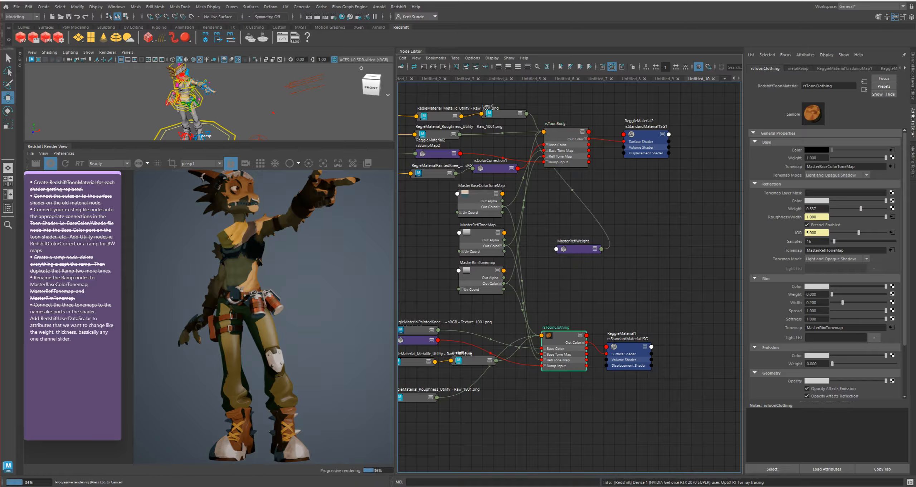
{"action": "middle_click_drag", "start_coordinate": [573, 248], "coordinate": [812, 208]}
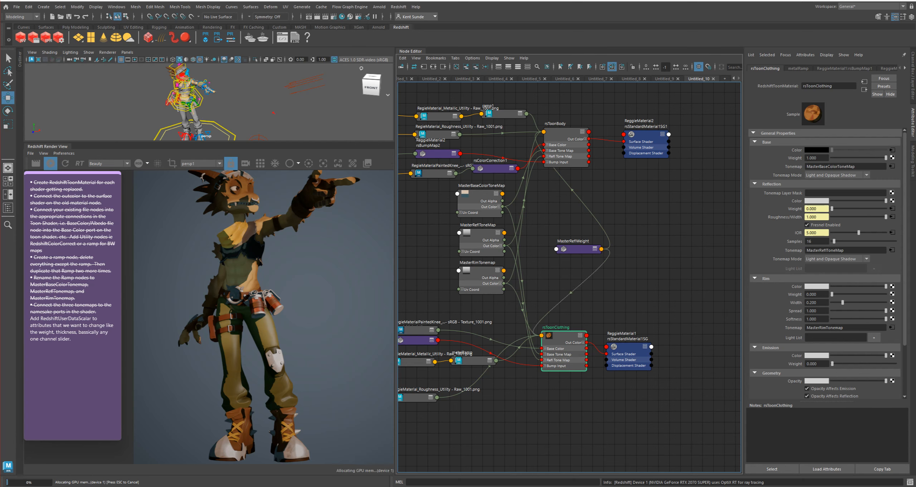
{"action": "left_click_drag", "start_coordinate": [577, 249], "coordinate": [566, 241]}
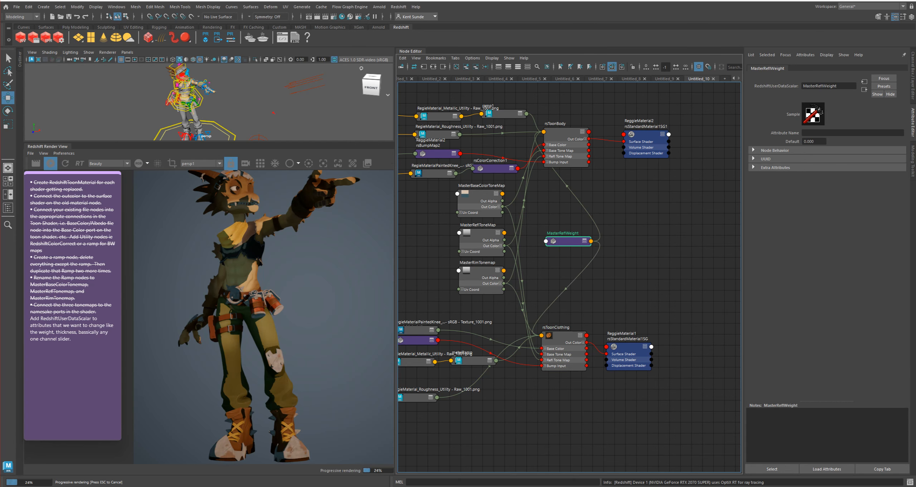
Raise the Default value of MasterReflWeight to about 1.35
{"action": "left_click", "coordinate": [816, 141]}
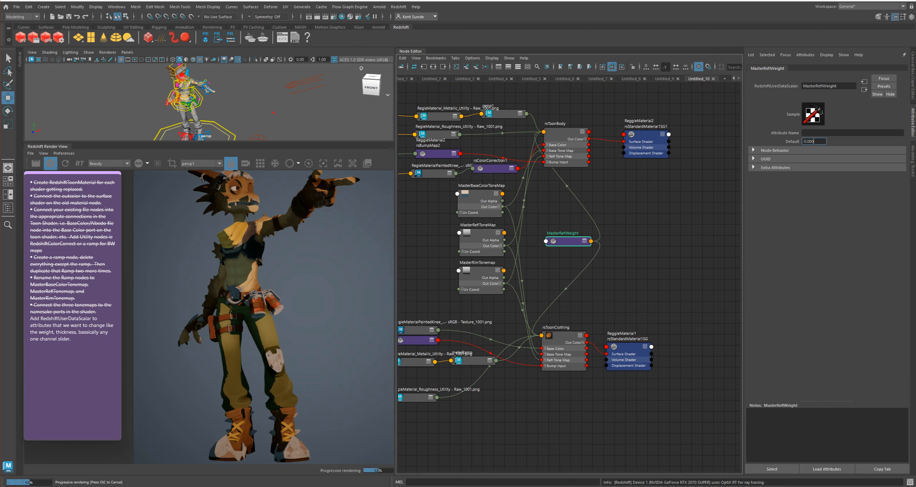
{"action": "type", "text": "0.49"}
{"action": "key", "text": "Return"}
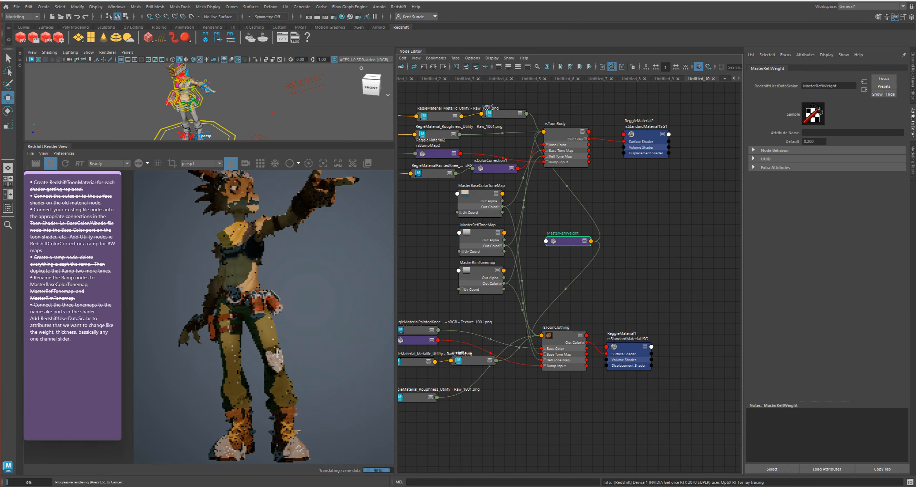
{"action": "mouse_move", "coordinate": [819, 141]}
{"action": "left_mouse_down", "text": "ctrl"}
{"action": "mouse_move", "coordinate": [870, 141]}
{"action": "mouse_move", "coordinate": [826, 142]}
{"action": "left_mouse_up", "text": "ctrl"}
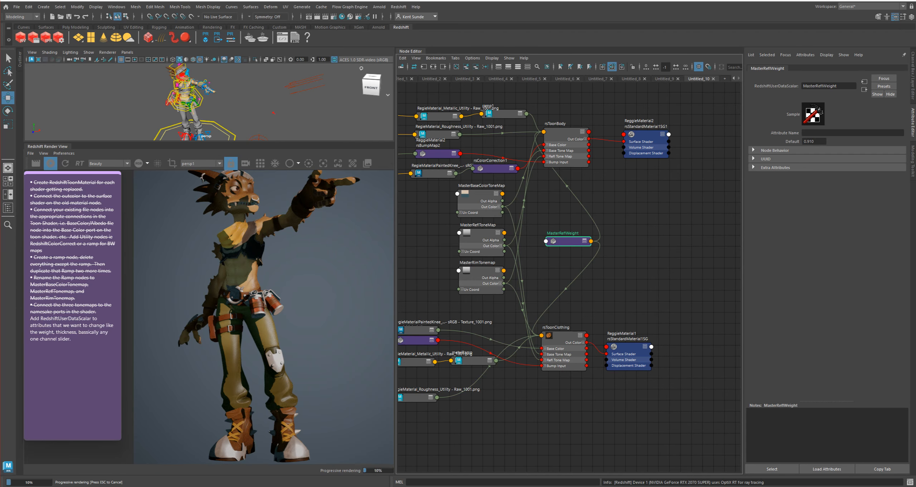
{"action": "left_click_drag", "start_coordinate": [814, 142], "coordinate": [830, 141], "text": "ctrl"}
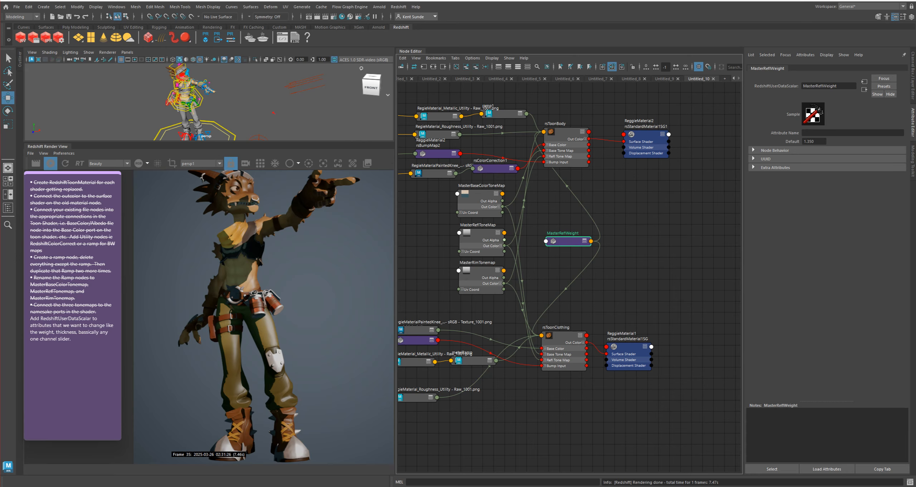
Adjust the MasterReflToneMap ramp so the black stop sits at position 0 and the light gray stop at 0.473
{"action": "left_click_drag", "start_coordinate": [482, 233], "coordinate": [479, 230]}
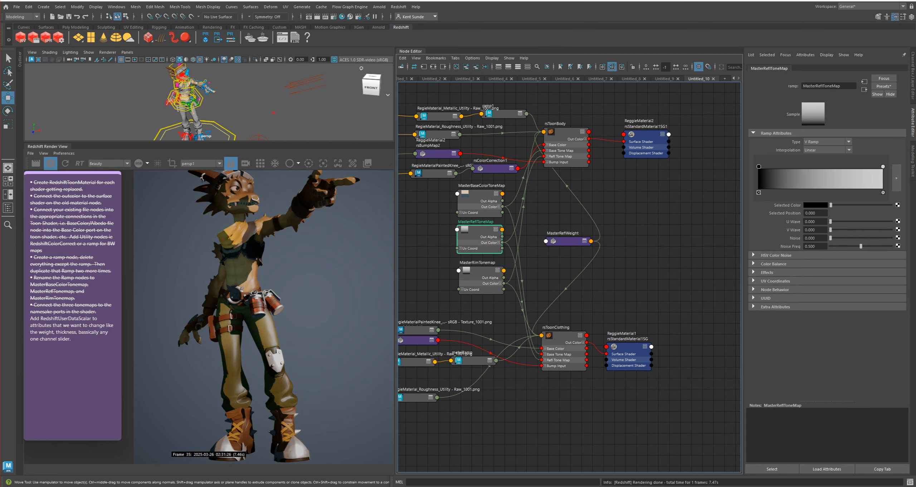
{"action": "left_click_drag", "start_coordinate": [758, 167], "coordinate": [786, 167]}
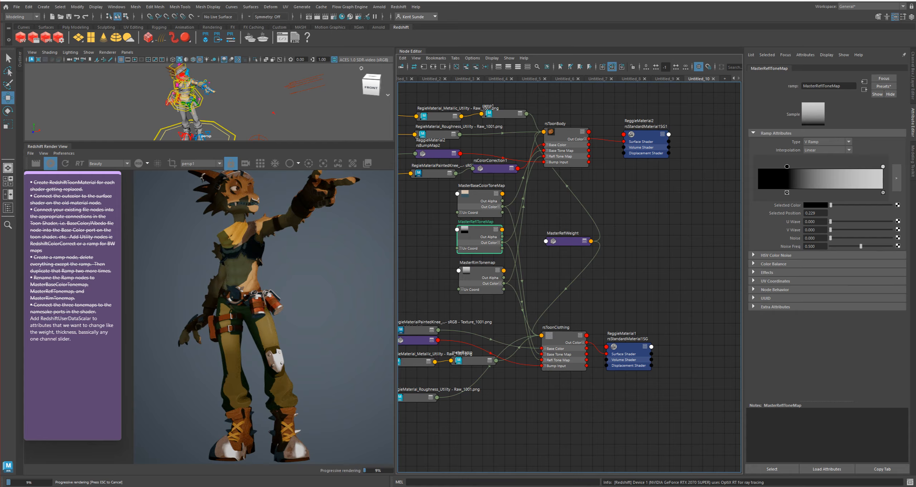
{"action": "left_click_drag", "start_coordinate": [882, 166], "coordinate": [782, 166]}
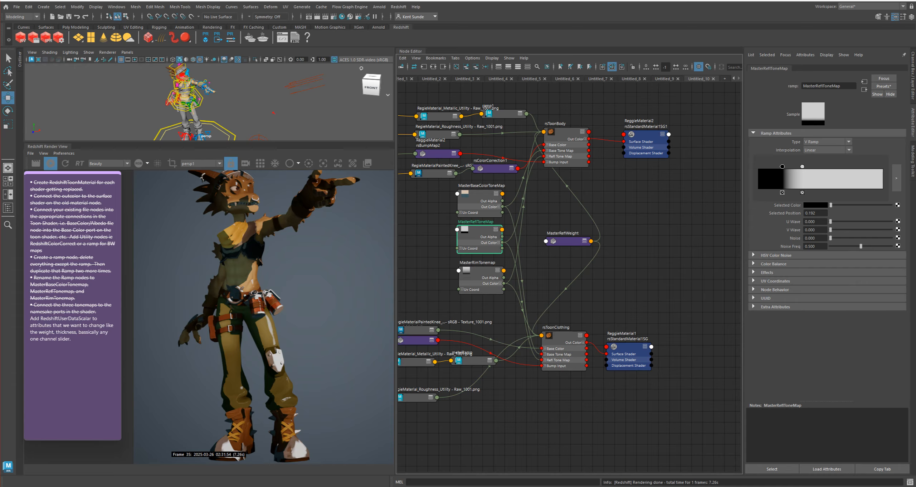
{"action": "left_click_drag", "start_coordinate": [782, 166], "coordinate": [758, 166]}
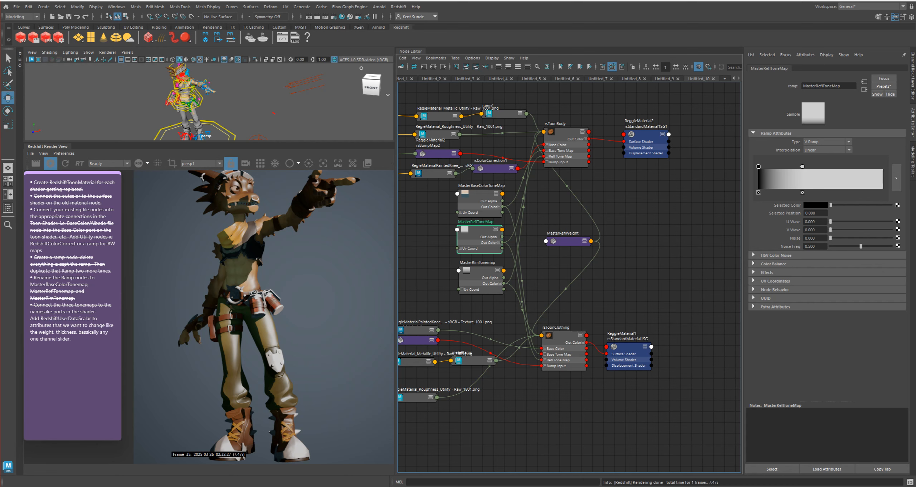
{"action": "left_click_drag", "start_coordinate": [802, 166], "coordinate": [817, 166]}
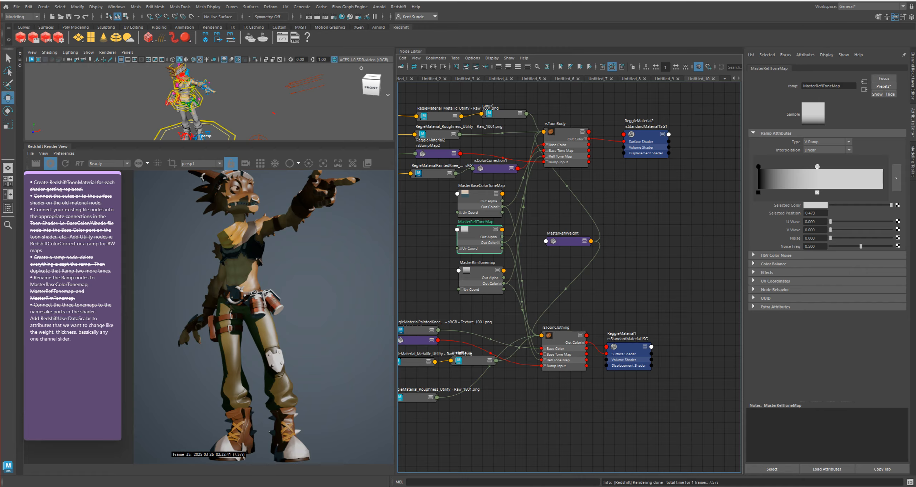
Move the black stop of the MasterReflToneMap ramp to position 0.186 and the light gray stop to 0.364
{"action": "left_click_drag", "start_coordinate": [758, 166], "coordinate": [782, 166]}
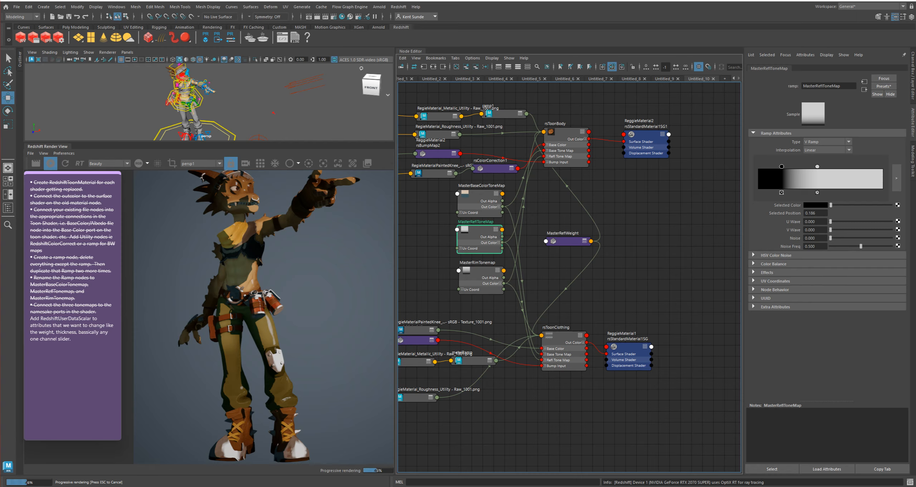
{"action": "left_click_drag", "start_coordinate": [817, 166], "coordinate": [804, 166]}
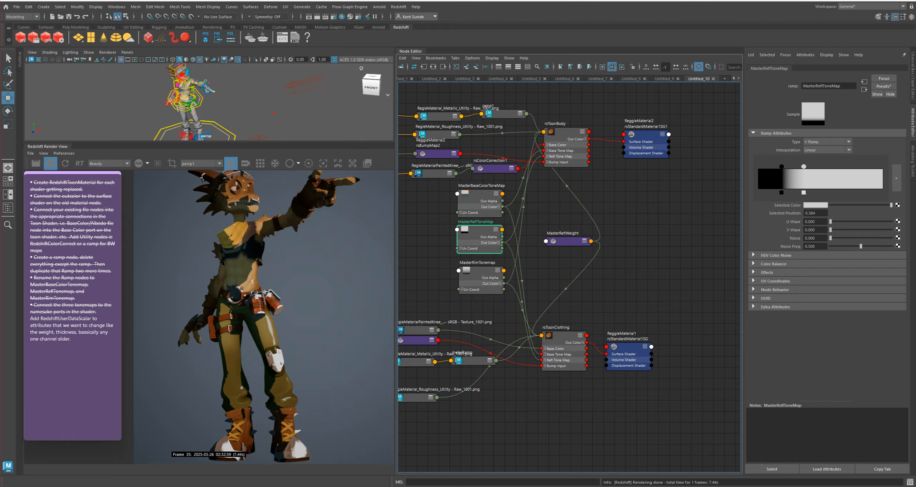
Set the Attribute Name of the MasterReflWeight user data scalar to ReflWeight
{"action": "left_click", "coordinate": [563, 240]}
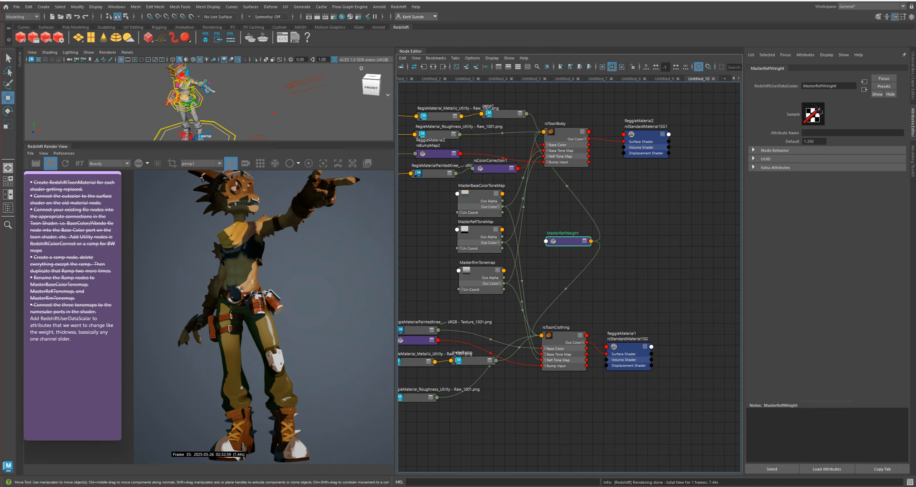
{"action": "left_click", "coordinate": [822, 133]}
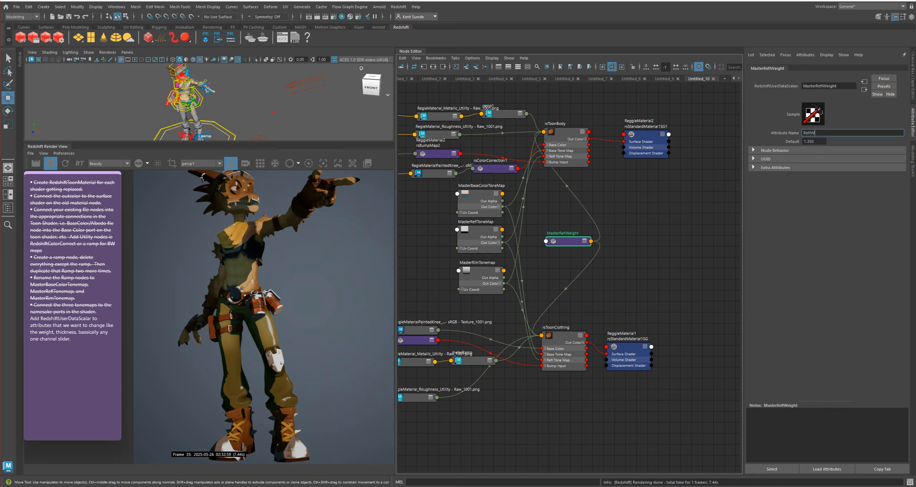
{"action": "type", "text": "ReflWeight"}
{"action": "key", "text": "Return"}
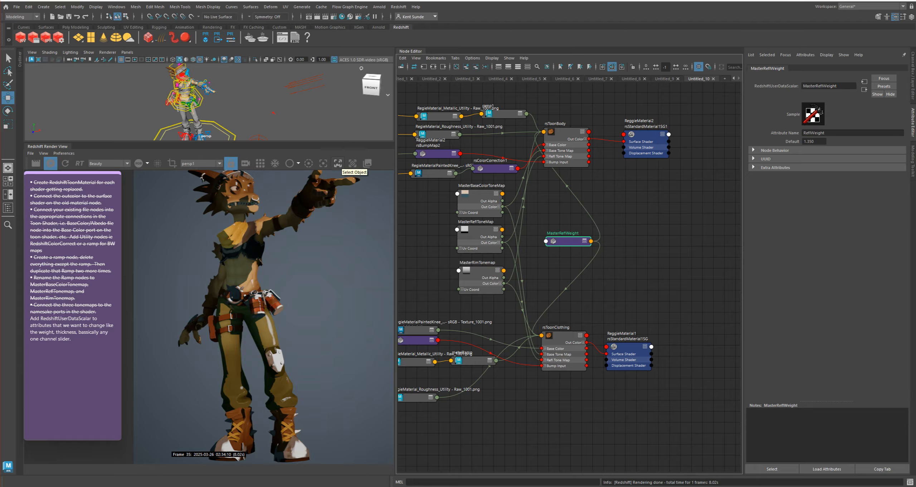
Pick the pants in the render view and add a keyable scalar float attribute named ReflWeight to them
{"action": "left_click", "coordinate": [338, 163]}
{"action": "left_click", "coordinate": [265, 340]}
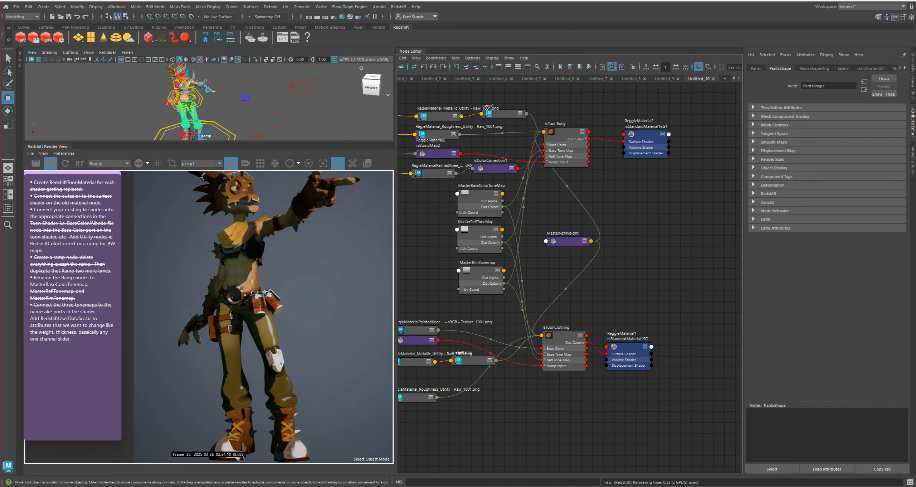
{"action": "key", "text": "ctrl+a"}
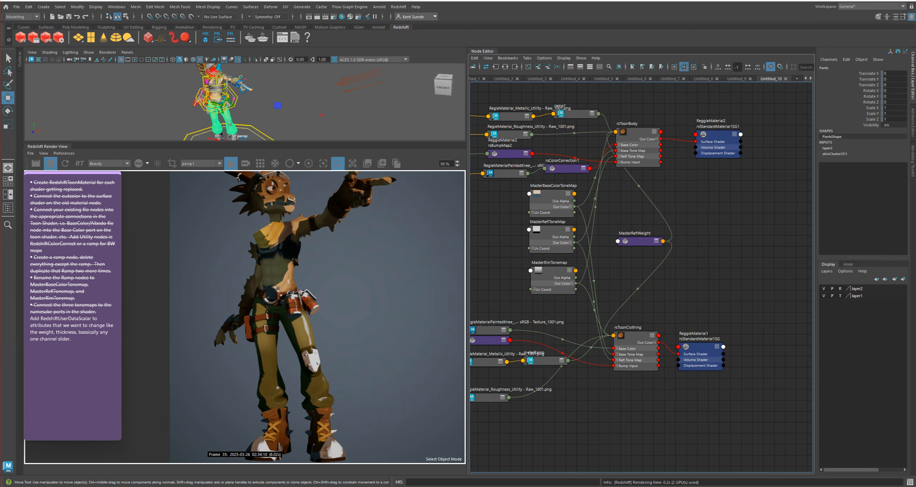
{"action": "left_click", "coordinate": [8, 207]}
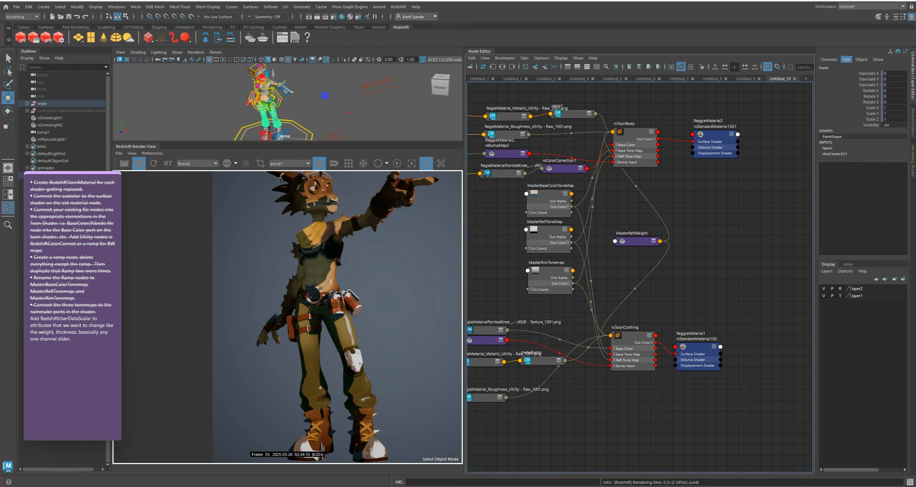
{"action": "left_click", "coordinate": [846, 59]}
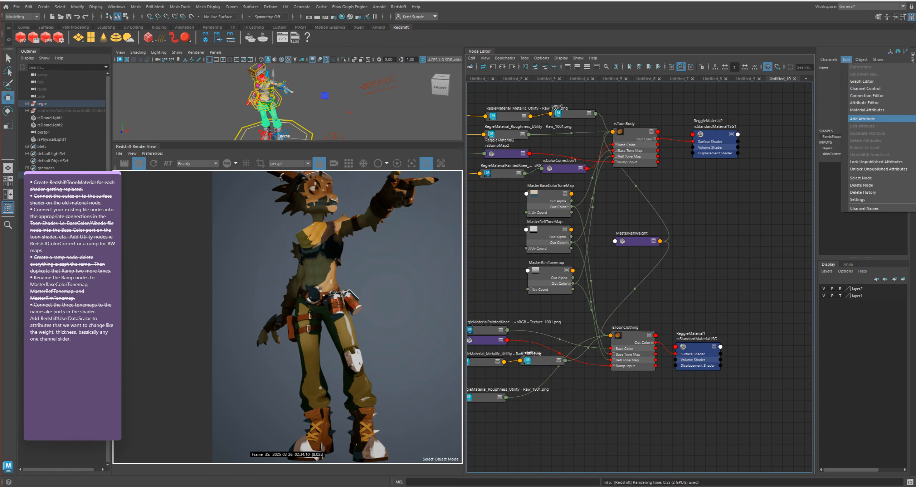
{"action": "left_click", "coordinate": [862, 119]}
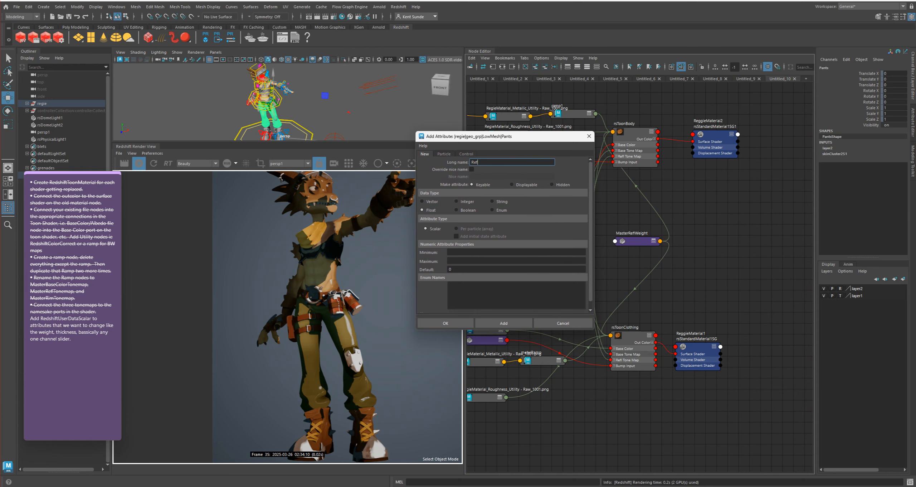
{"action": "type", "text": "ReflWeight"}
{"action": "key", "text": "ctrl+a"}
{"action": "left_click", "coordinate": [504, 323]}
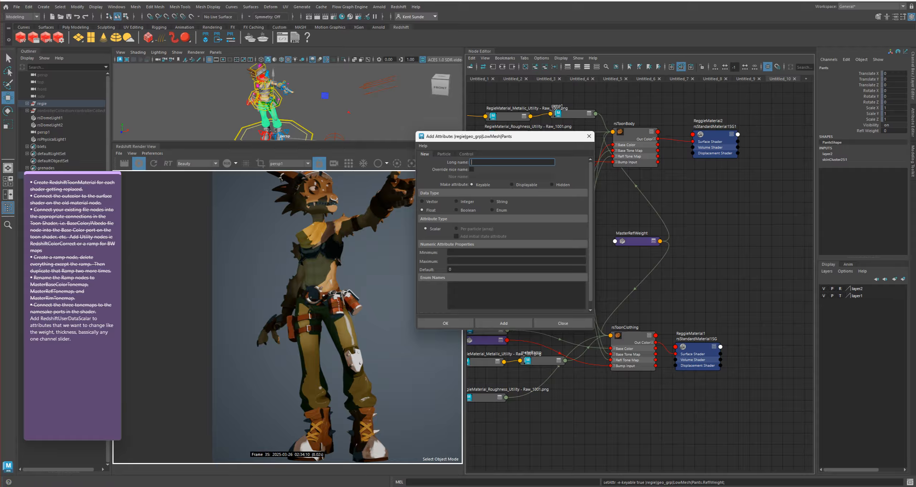
{"action": "left_click", "coordinate": [589, 136]}
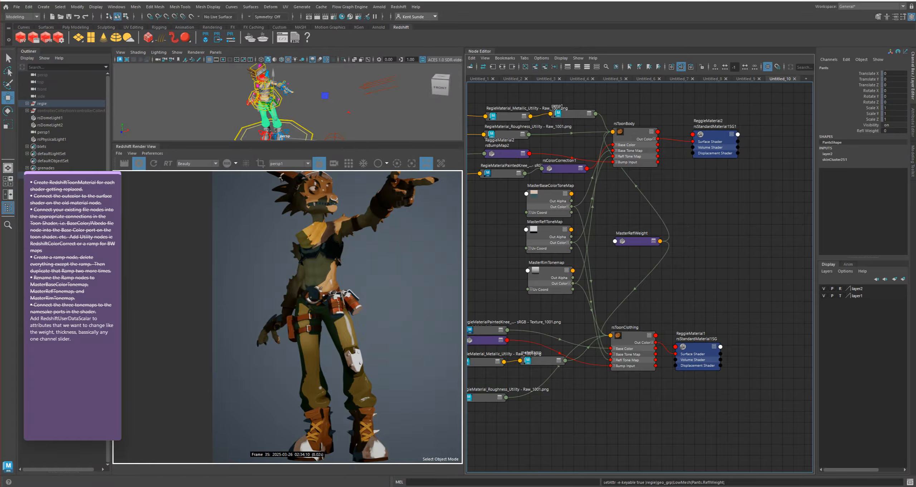
Recheck the Attribute Name and Default value of the MasterReflWeight node against the attribute added to the pants
{"action": "left_click", "coordinate": [638, 241]}
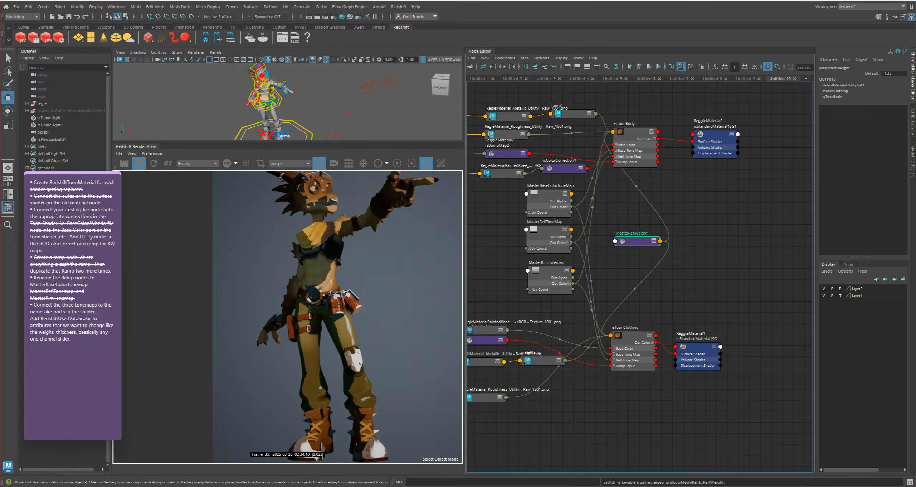
{"action": "key", "text": "ctrl+a"}
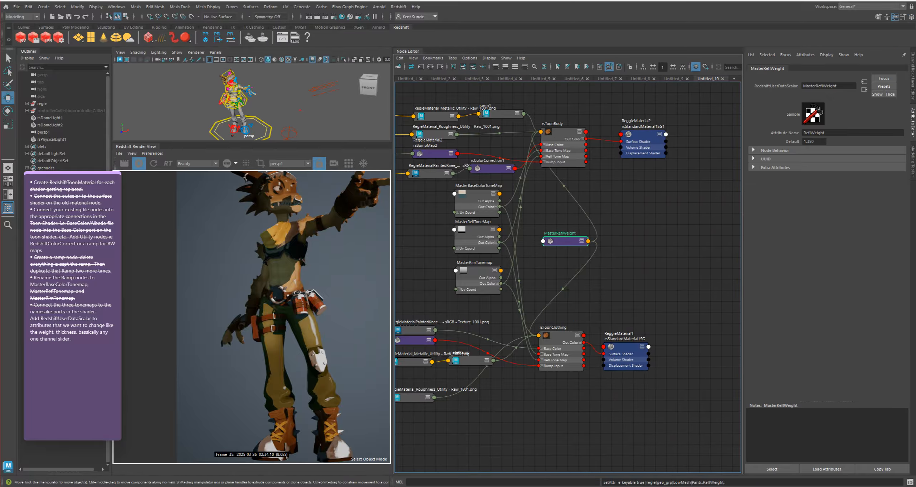
{"action": "double_click", "coordinate": [814, 133]}
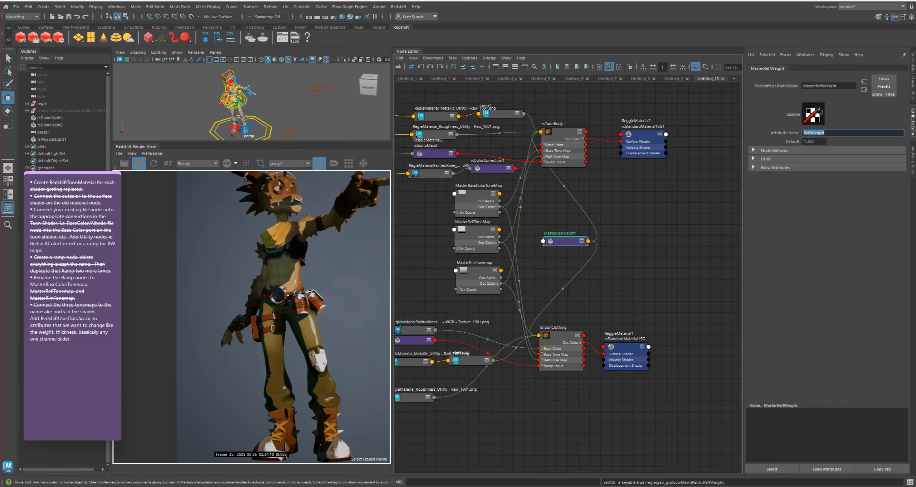
{"action": "left_click", "coordinate": [825, 133]}
{"action": "key", "text": "Return"}
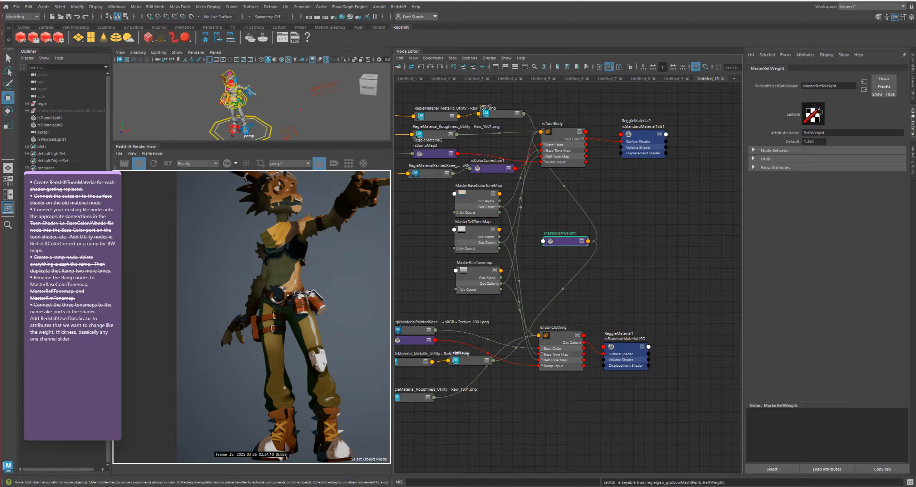
{"action": "left_click", "coordinate": [655, 243]}
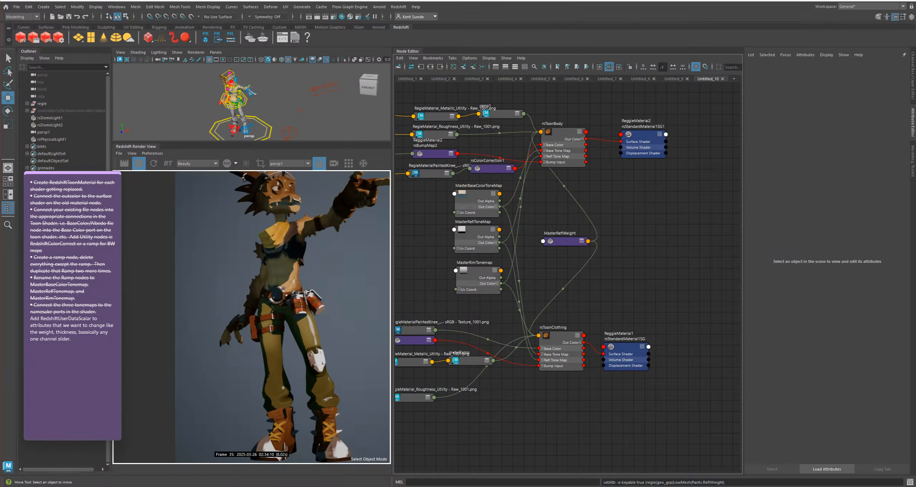
{"action": "left_click", "coordinate": [566, 241]}
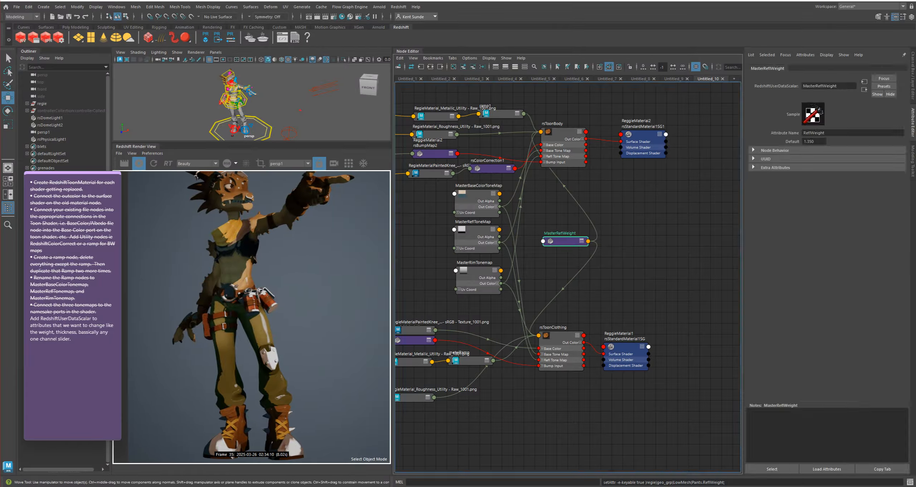
{"action": "left_click", "coordinate": [816, 141]}
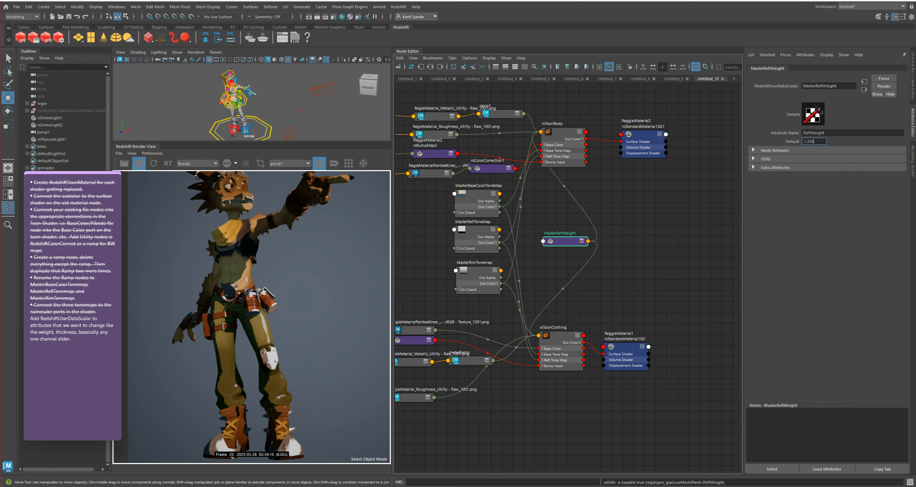
Select the pants in the render view and set the Refl Weight extra attribute on their transform to 2
{"action": "left_click", "coordinate": [264, 331]}
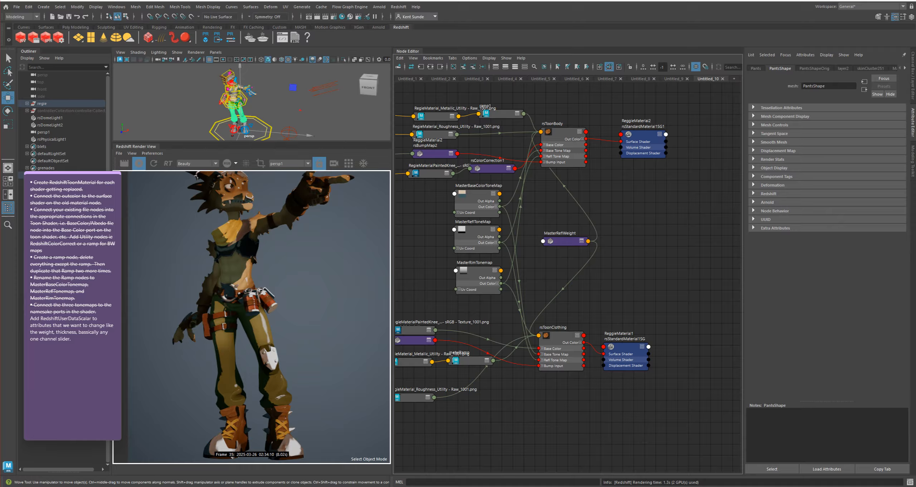
{"action": "left_click", "coordinate": [756, 68]}
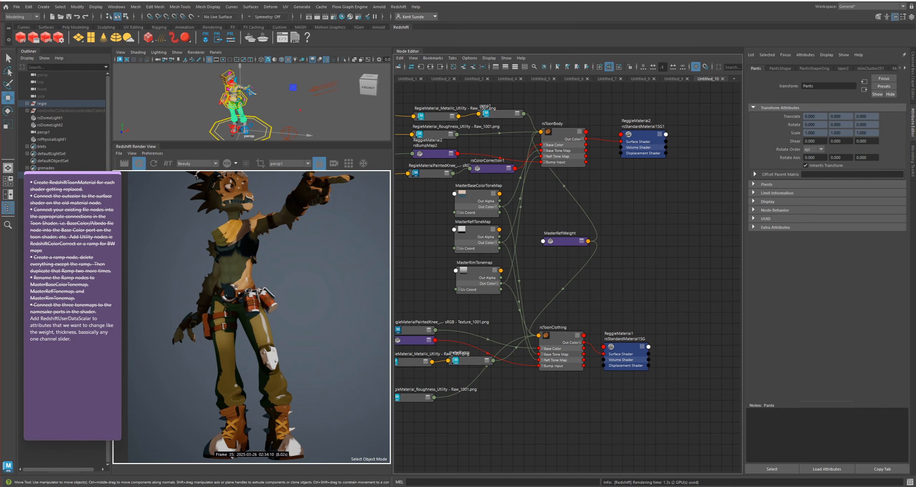
{"action": "left_click", "coordinate": [775, 227]}
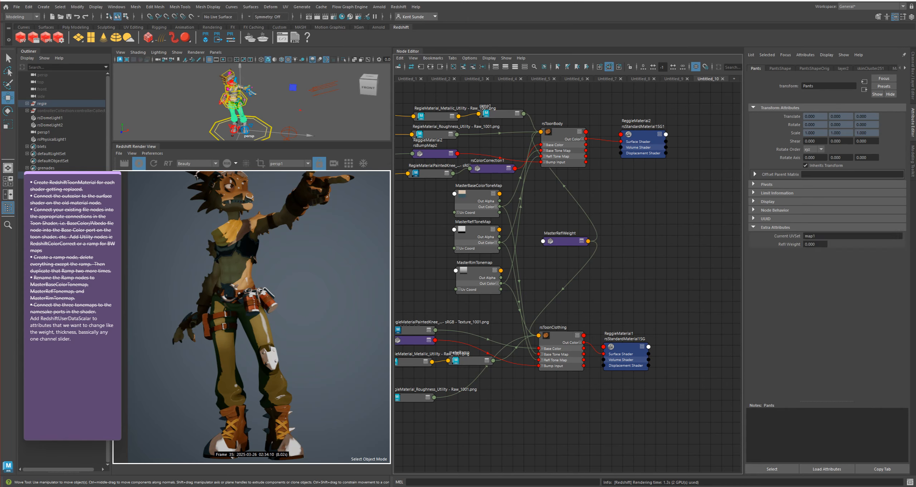
{"action": "double_click", "coordinate": [810, 244]}
{"action": "type", "text": "2"}
{"action": "key", "text": "Return"}
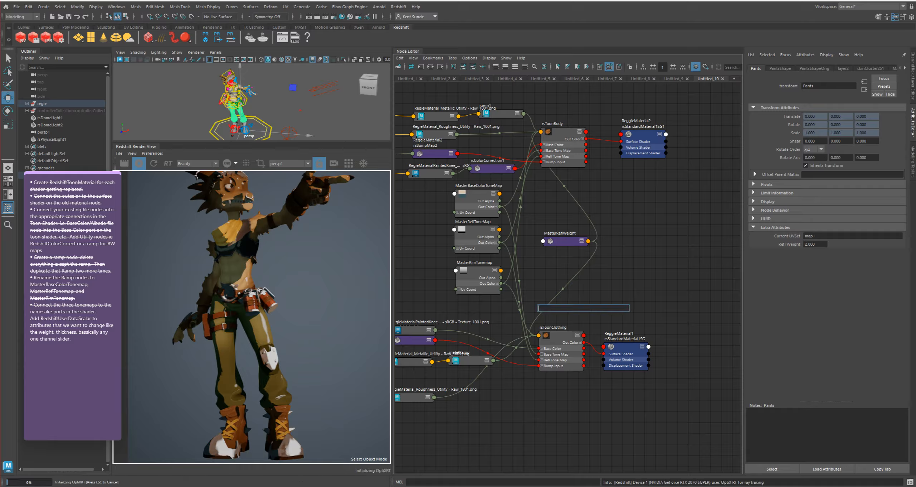
Try a Refl Weight of 1 on the Pants transform and reset it to 0
{"action": "double_click", "coordinate": [811, 244]}
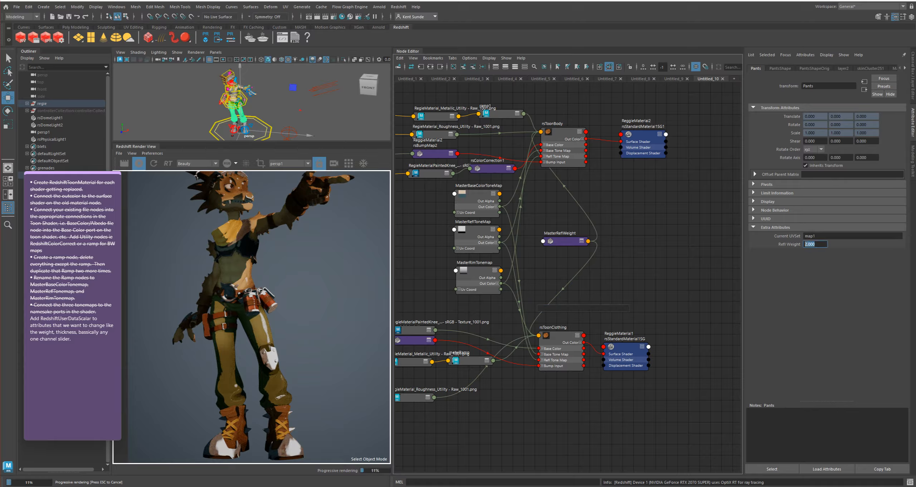
{"action": "type", "text": "1"}
{"action": "key", "text": "Return"}
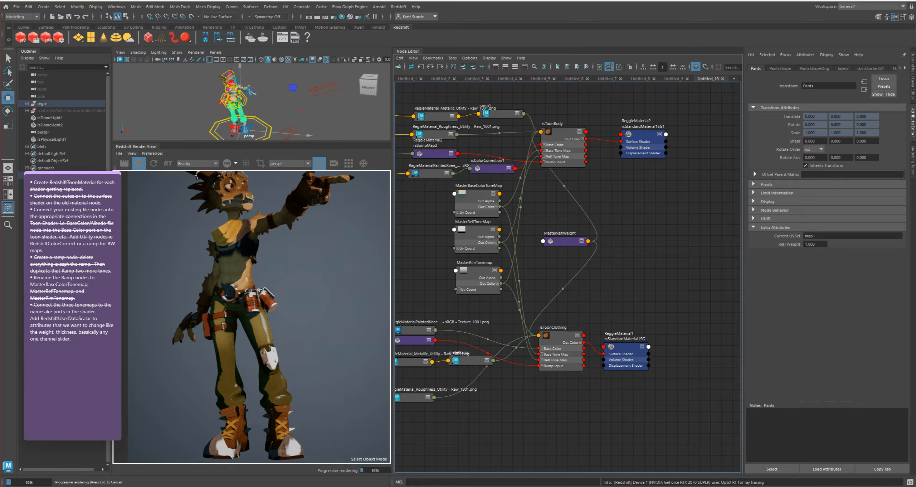
{"action": "double_click", "coordinate": [810, 244]}
{"action": "type", "text": "0"}
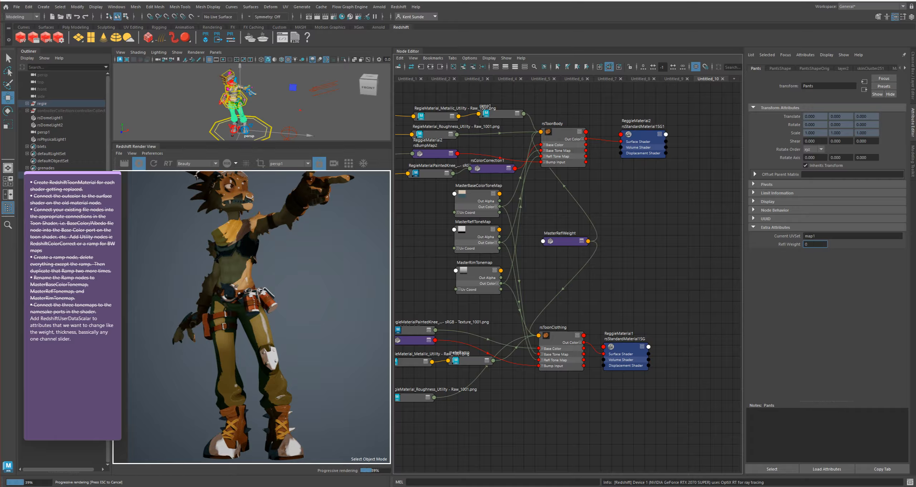
{"action": "key", "text": "Return"}
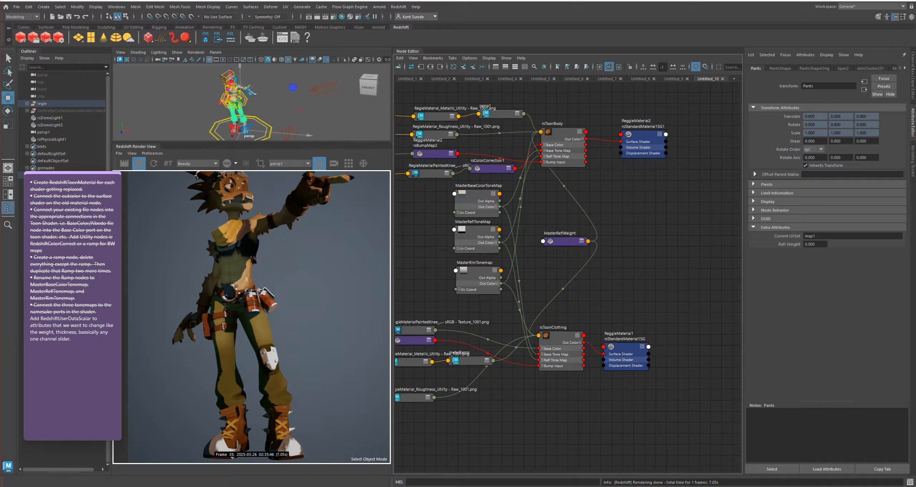
Lower the Default value of MasterReflWeight to 0.840
{"action": "left_click", "coordinate": [565, 242]}
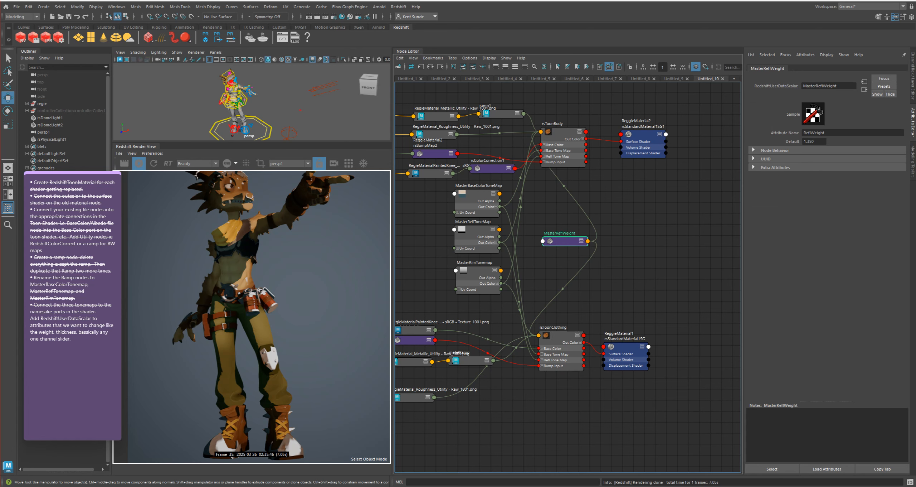
{"action": "left_click", "coordinate": [814, 141]}
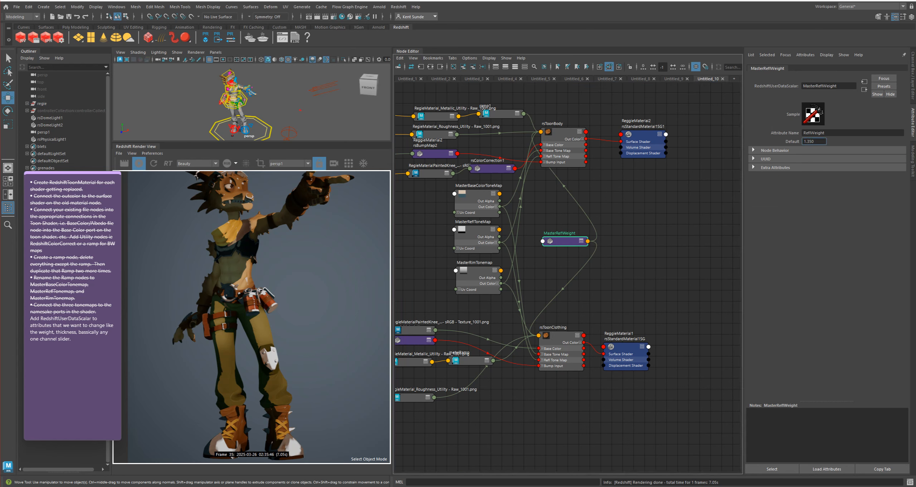
{"action": "type", "text": "0.970"}
{"action": "key", "text": "Return"}
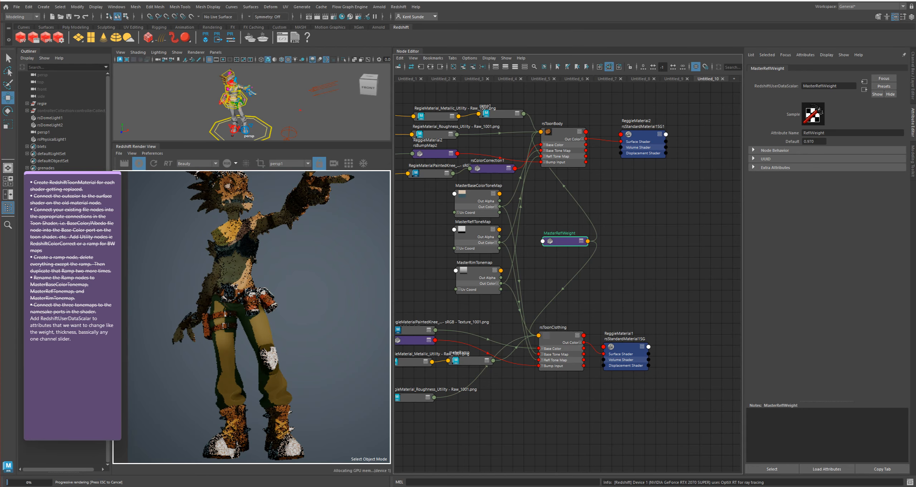
{"action": "left_click_drag", "start_coordinate": [815, 141], "coordinate": [810, 142], "text": "ctrl"}
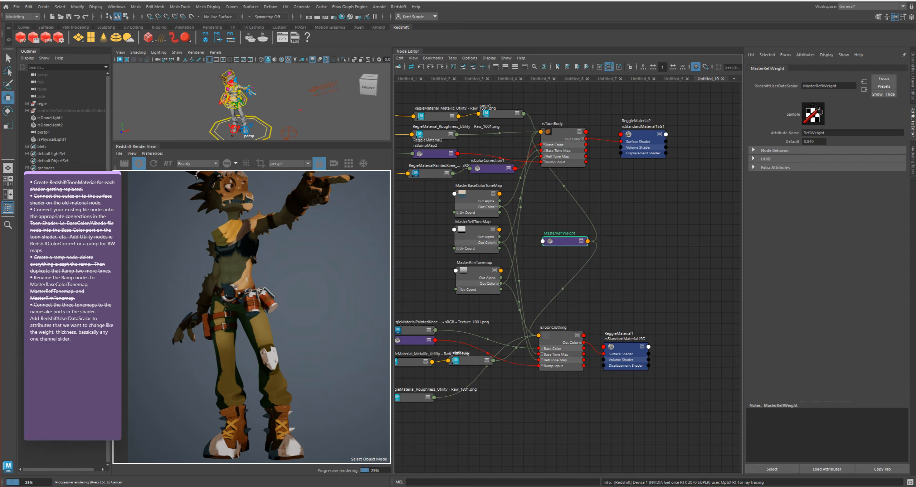
Move the light gray stop of the MasterReflToneMap ramp to about 0.66 for a softer falloff
{"action": "left_click", "coordinate": [477, 230]}
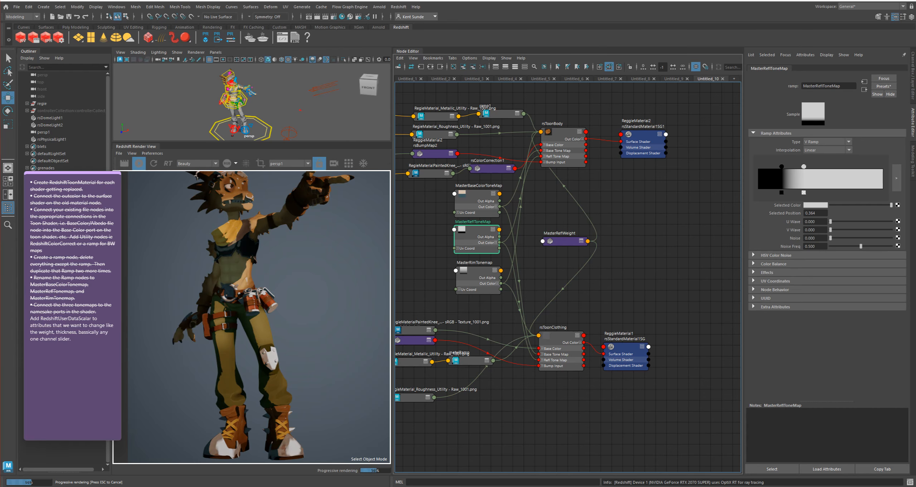
{"action": "left_click_drag", "start_coordinate": [803, 166], "coordinate": [841, 167]}
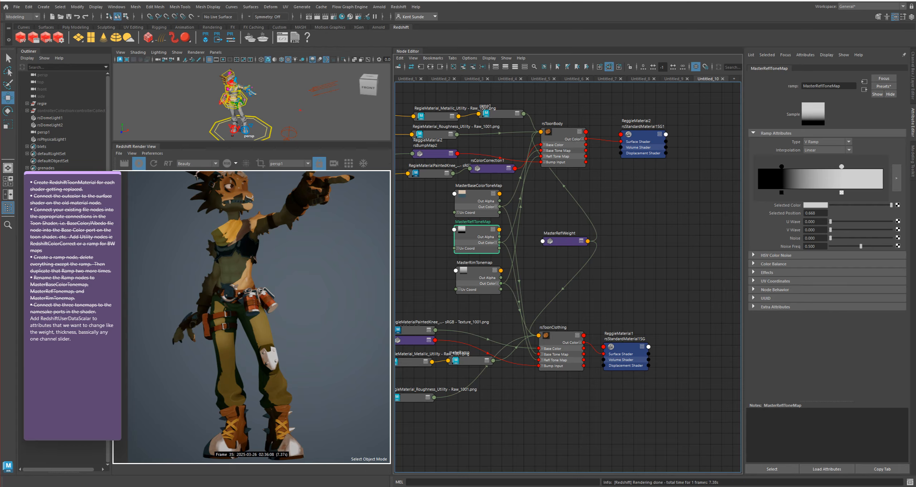
Shift the MasterReflWeight node slightly closer to the tone maps and display the attributes of rsToonClothing
{"action": "left_click_drag", "start_coordinate": [566, 241], "coordinate": [553, 235]}
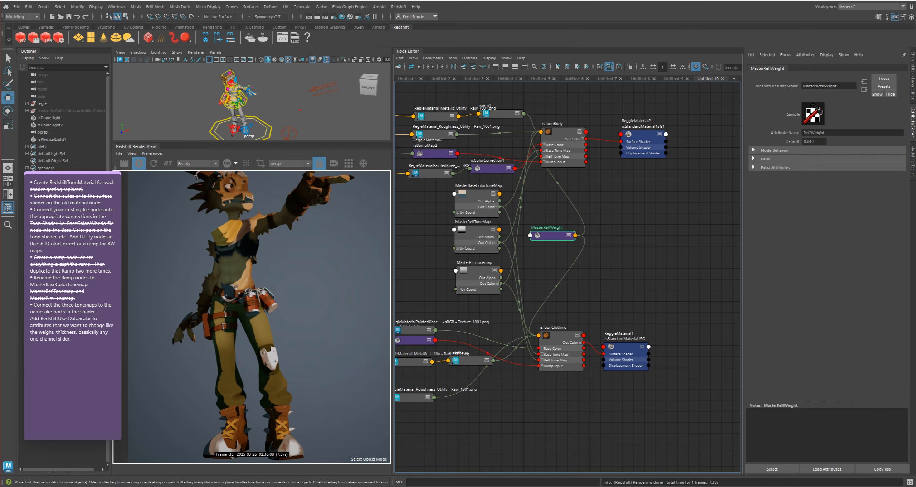
{"action": "left_click", "coordinate": [565, 337]}
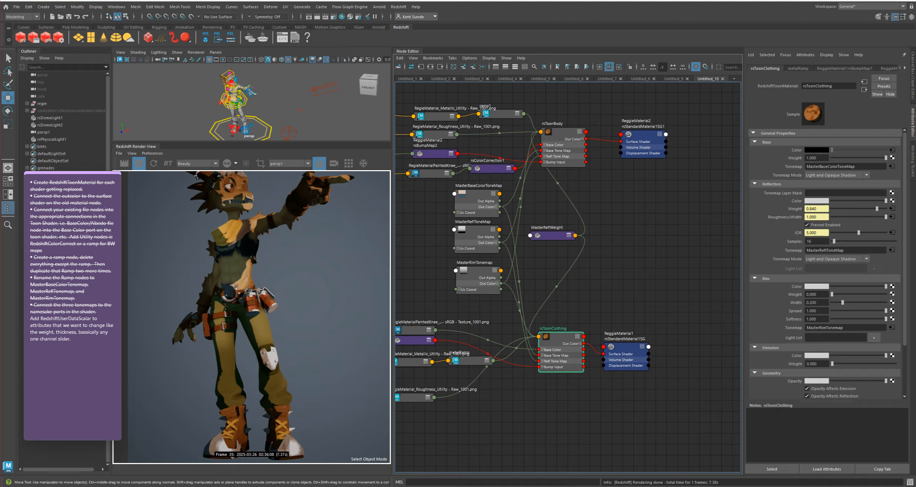
Bullet and strike through the last checklist note about adding RedshiftUserDataScalar to mark it as done
{"action": "left_click", "coordinate": [72, 340]}
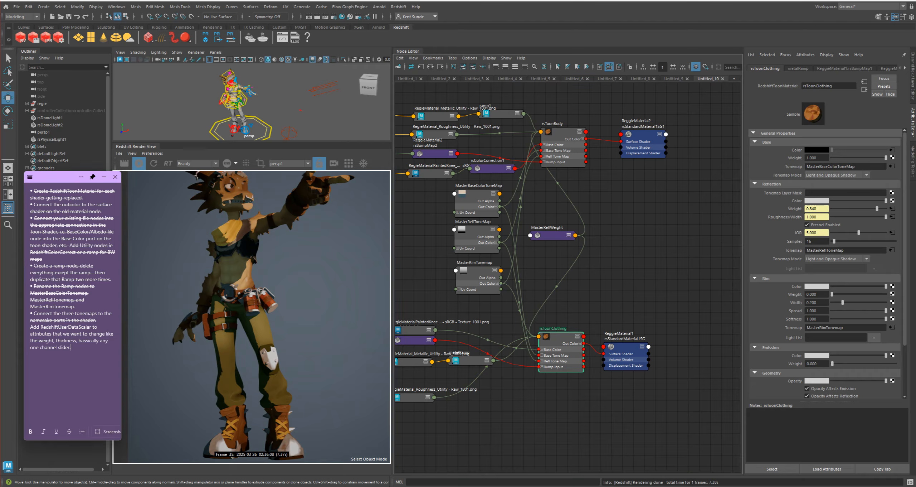
{"action": "left_click_drag", "start_coordinate": [30, 326], "coordinate": [70, 347]}
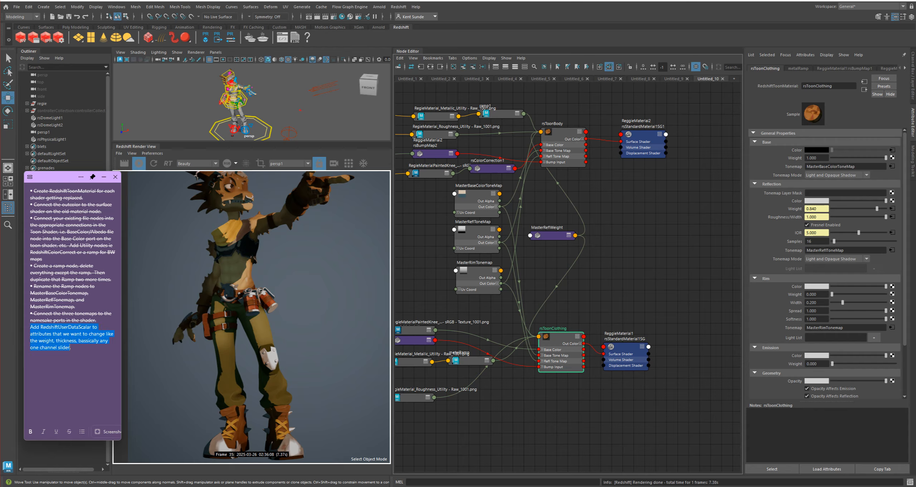
{"action": "left_click", "coordinate": [69, 432]}
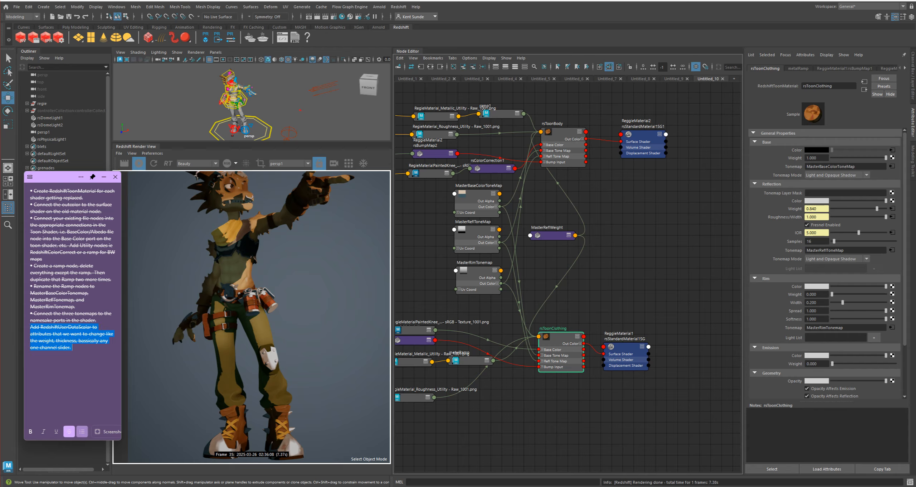
{"action": "left_click", "coordinate": [82, 431]}
{"action": "left_click", "coordinate": [71, 347]}
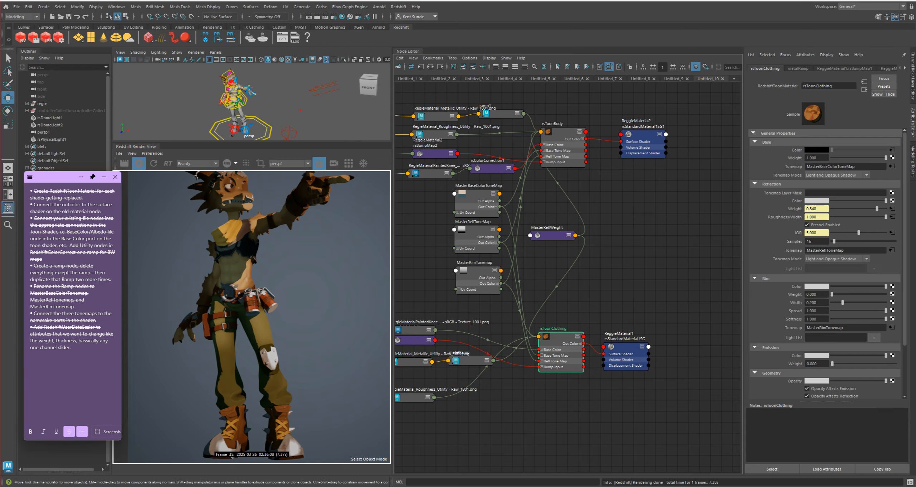
Test rim lighting on rsToonClothing with a Rim Weight of 0.906 and a Rim Width of 0.174
{"action": "right_click_drag", "start_coordinate": [336, 264], "coordinate": [330, 264], "text": "alt"}
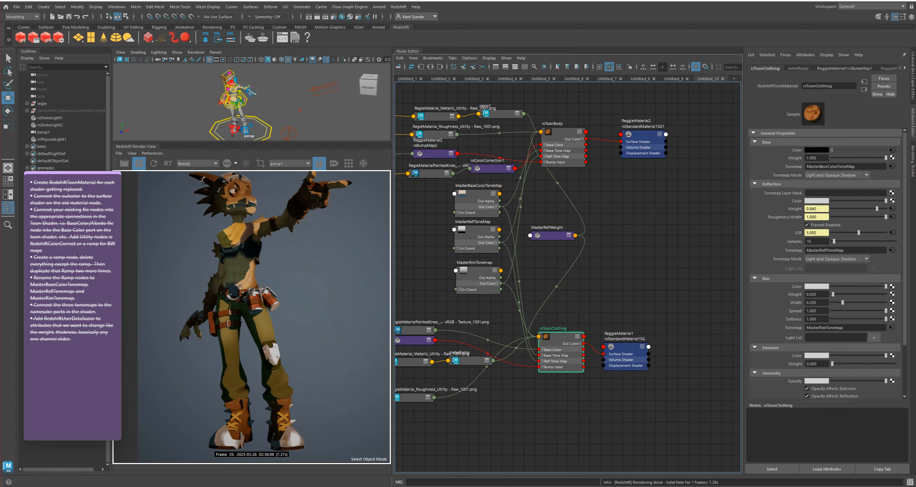
{"action": "left_click_drag", "start_coordinate": [833, 294], "coordinate": [880, 294]}
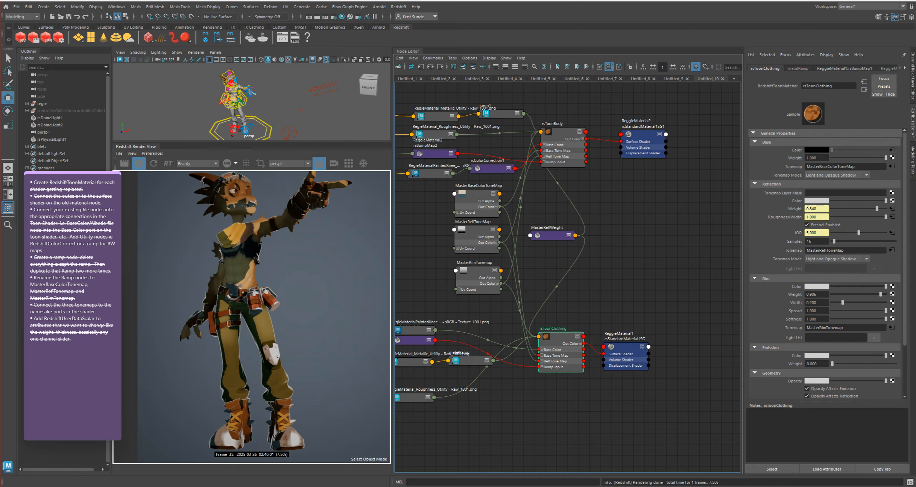
{"action": "mouse_move", "coordinate": [843, 302]}
{"action": "left_mouse_down"}
{"action": "mouse_move", "coordinate": [878, 303]}
{"action": "mouse_move", "coordinate": [848, 302]}
{"action": "left_mouse_up"}
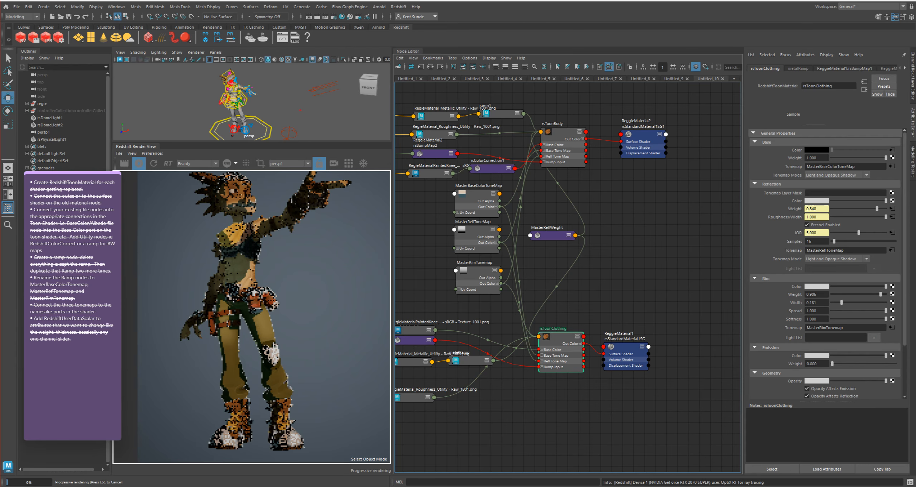
Add a RedshiftUserDataScalar node between the two toon materials, below MasterReflWeight
{"action": "left_click", "coordinate": [673, 275]}
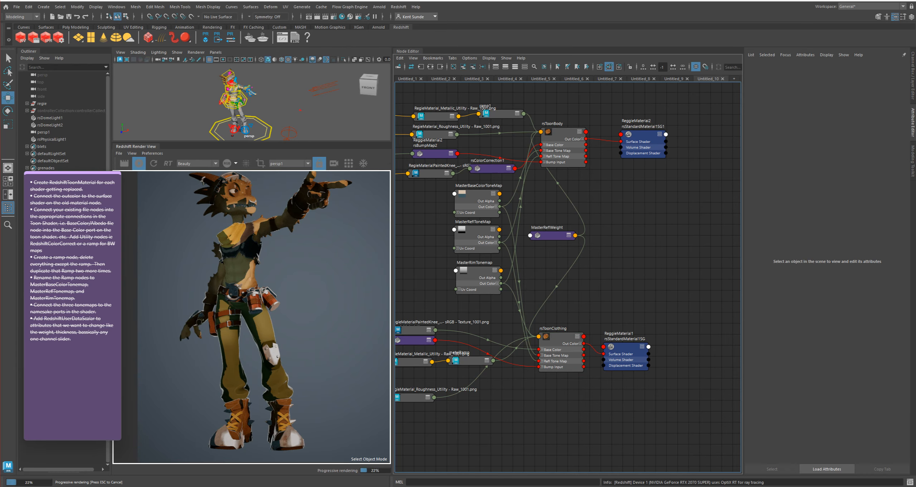
{"action": "key", "text": "Tab"}
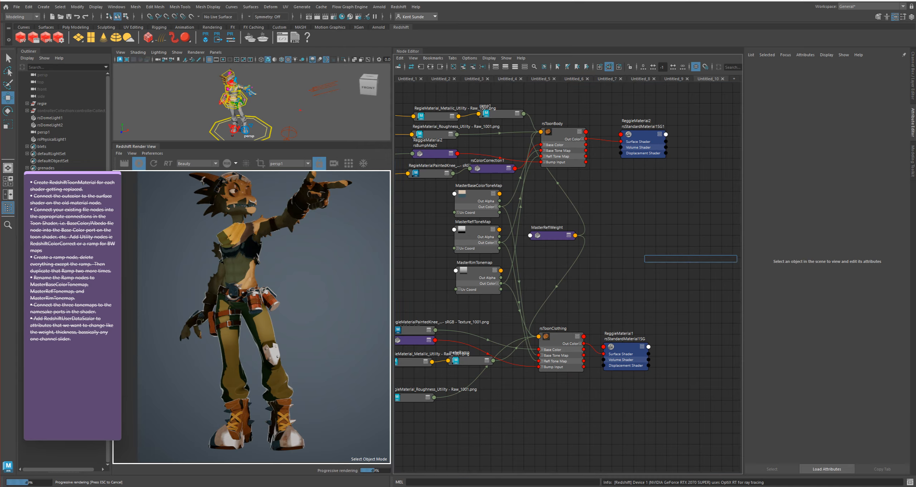
{"action": "type", "text": "data"}
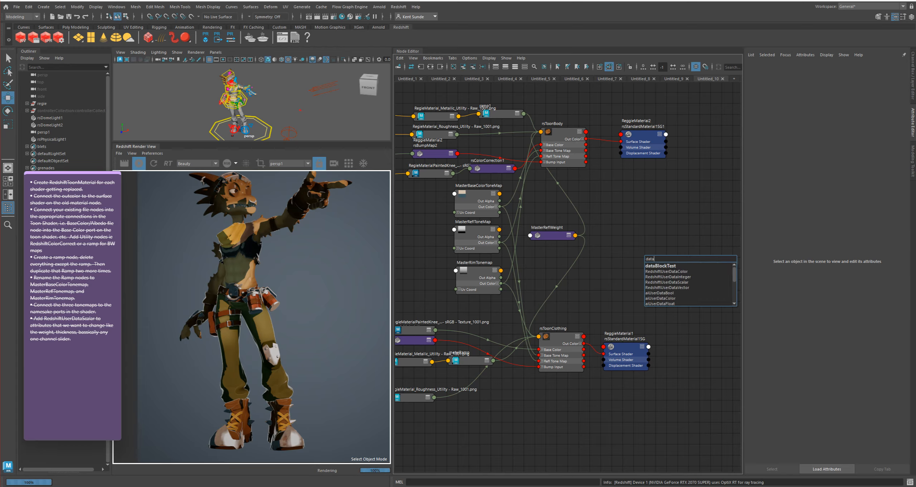
{"action": "type", "text": "sca"}
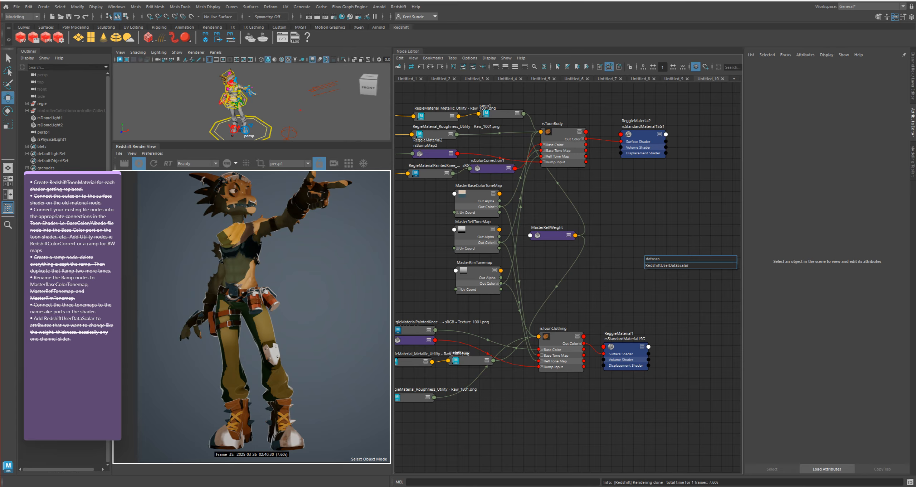
{"action": "key", "text": "Return"}
{"action": "left_click_drag", "start_coordinate": [666, 260], "coordinate": [626, 264]}
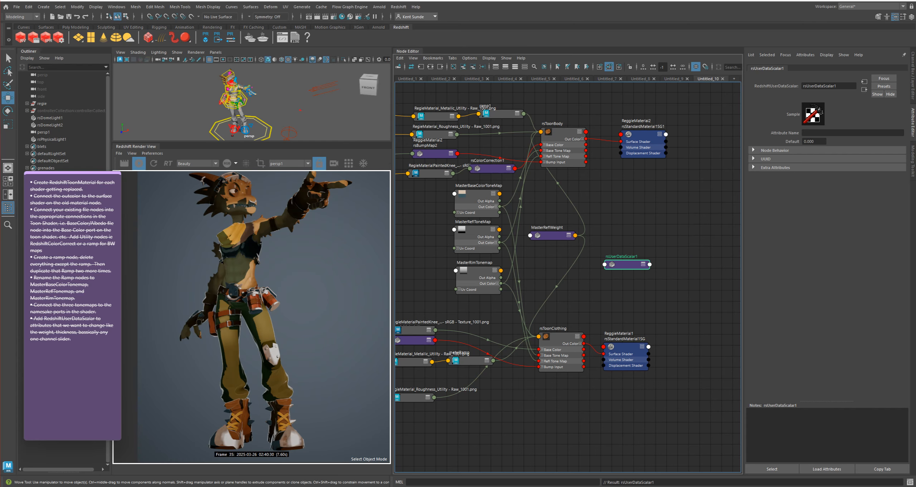
Rename the new user data scalar node to MasterRimWeight
{"action": "scroll", "coordinate": [622, 263], "scroll_direction": "up", "scroll_amount": 2}
{"action": "double_click", "coordinate": [619, 256]}
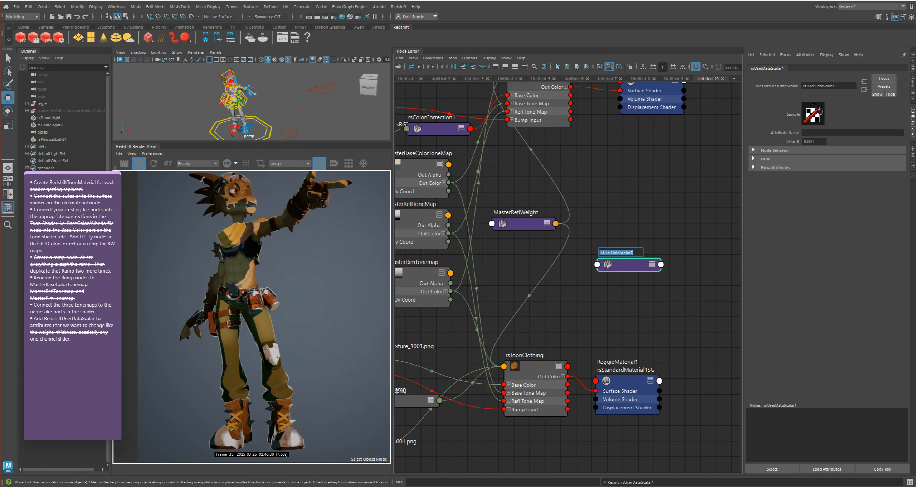
{"action": "type", "text": "r"}
{"action": "type", "text": "s"}
{"action": "key", "text": "BackSpace"}
{"action": "key", "text": "BackSpace"}
{"action": "type", "text": "MasterRimWeigh"}
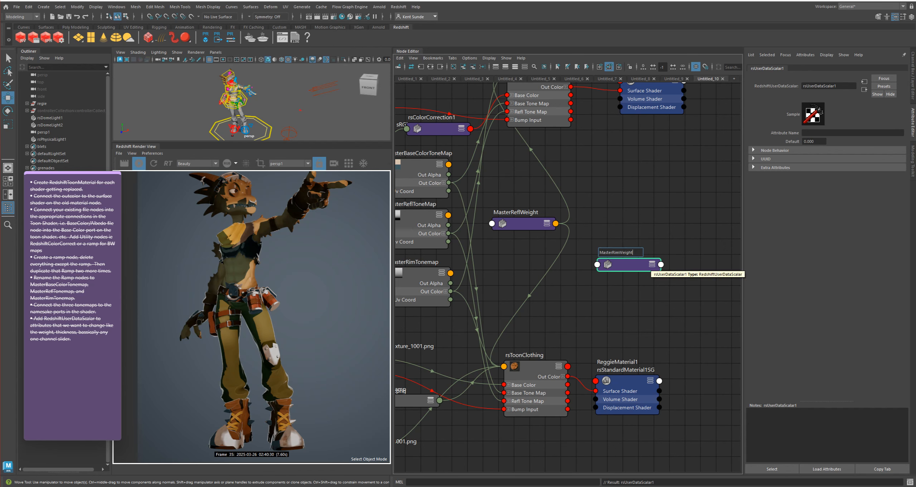
{"action": "type", "text": "t"}
{"action": "key", "text": "Return"}
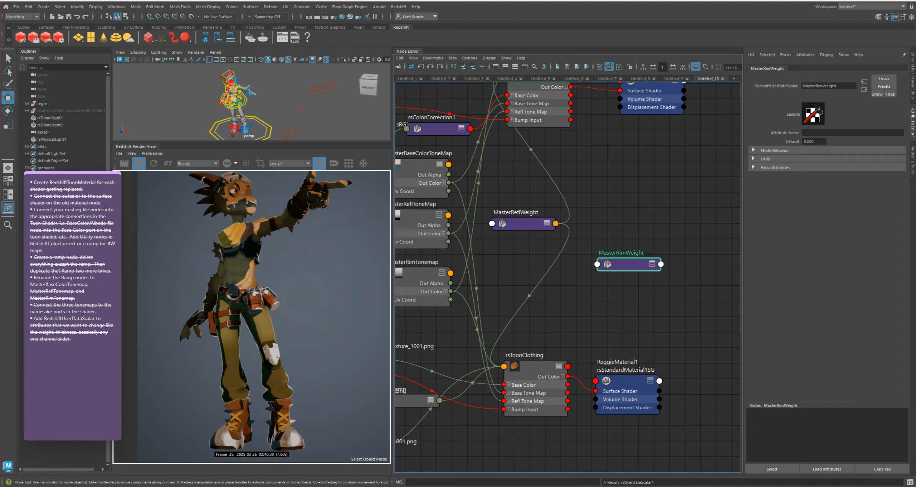
Set the Attribute Name of MasterRimWeight to RimWeight
{"action": "left_click", "coordinate": [830, 133]}
{"action": "type", "text": "Rim"}
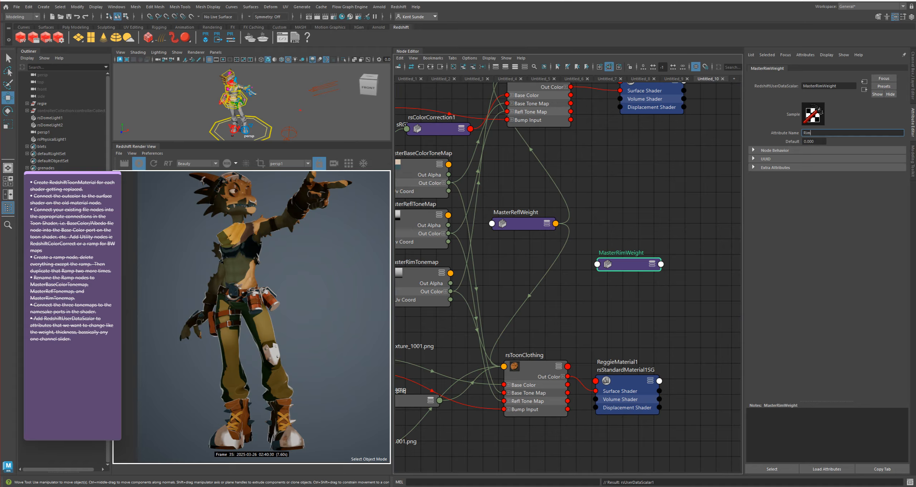
{"action": "key", "text": "Return"}
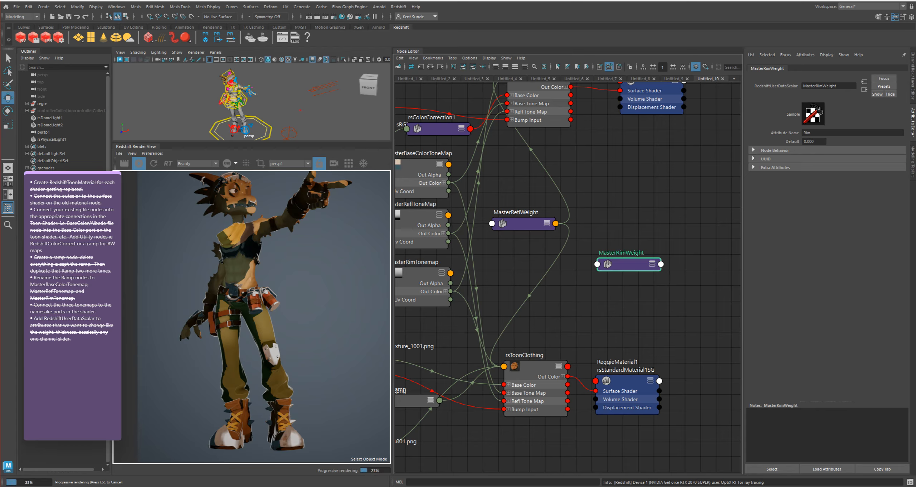
{"action": "left_click", "coordinate": [812, 133]}
{"action": "type", "text": "Weight"}
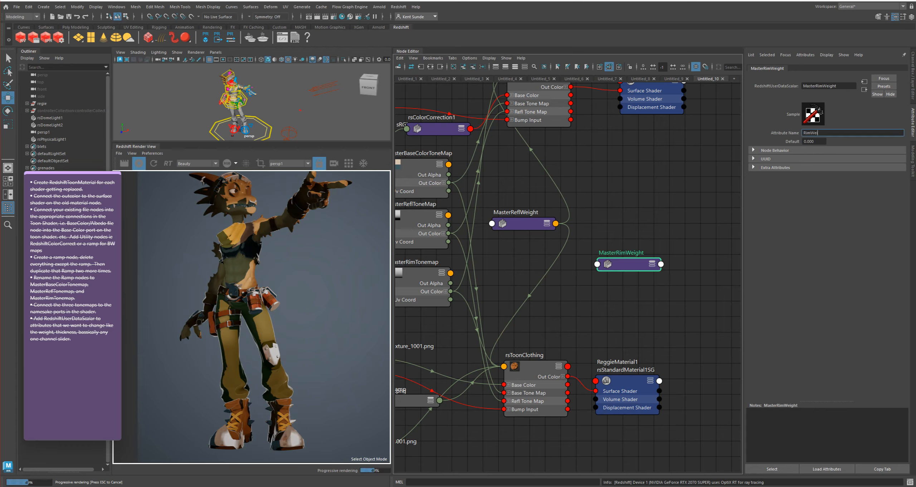
{"action": "key", "text": "Return"}
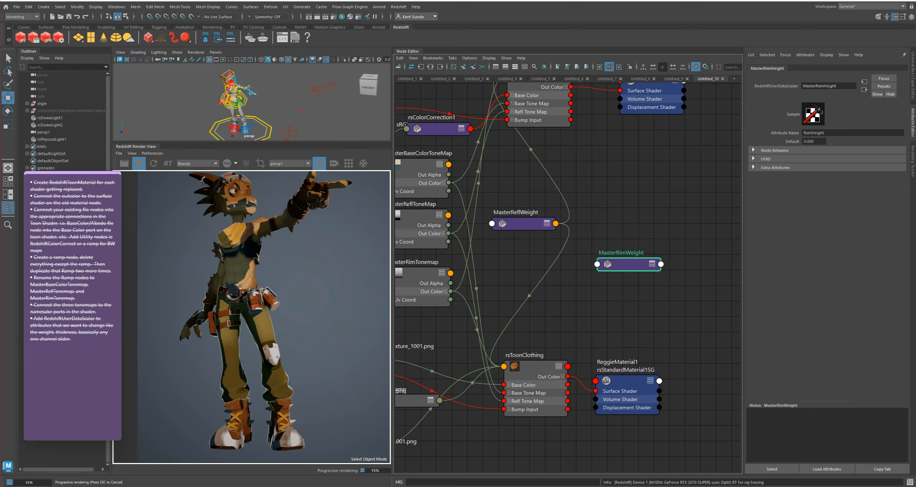
Connect MasterRimWeight to the Rim Weight of both rsToonClothing and rsToonBody
{"action": "left_click_drag", "start_coordinate": [629, 264], "coordinate": [625, 261]}
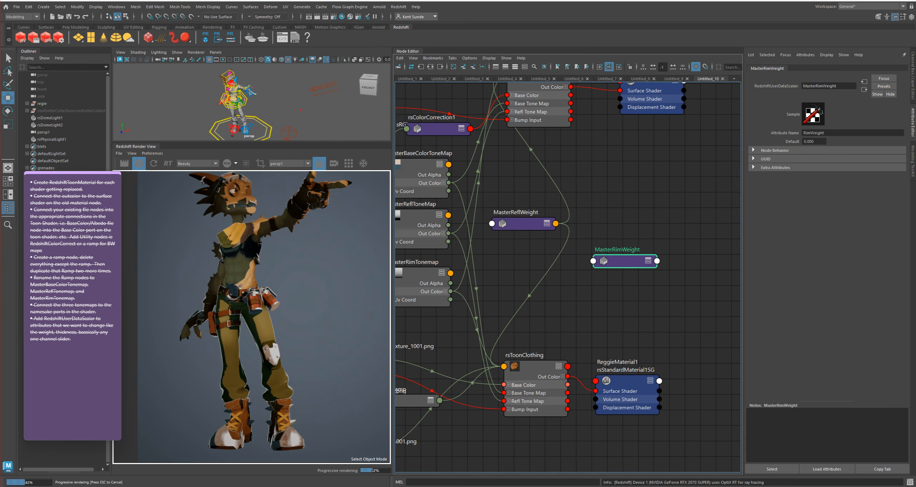
{"action": "left_click", "coordinate": [534, 375]}
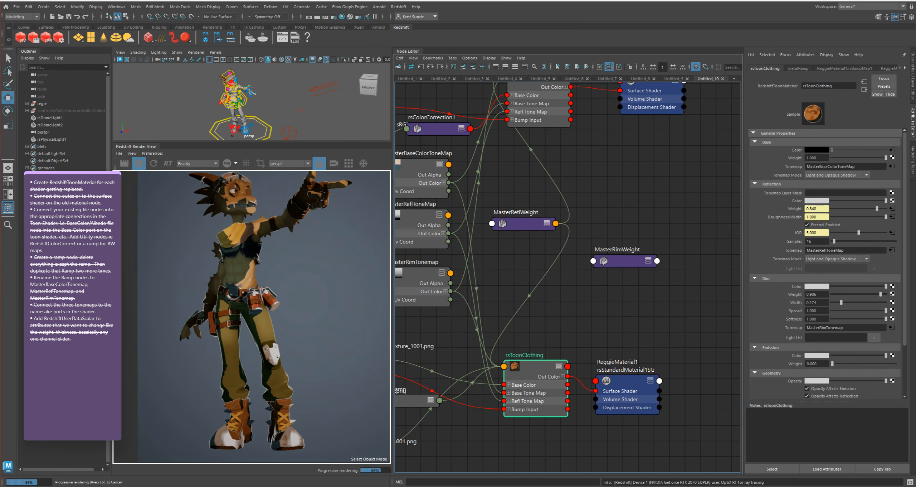
{"action": "middle_click_drag", "start_coordinate": [625, 261], "coordinate": [796, 294]}
{"action": "middle_click_drag", "start_coordinate": [623, 304], "coordinate": [627, 341], "text": "alt"}
{"action": "left_click", "coordinate": [545, 148]}
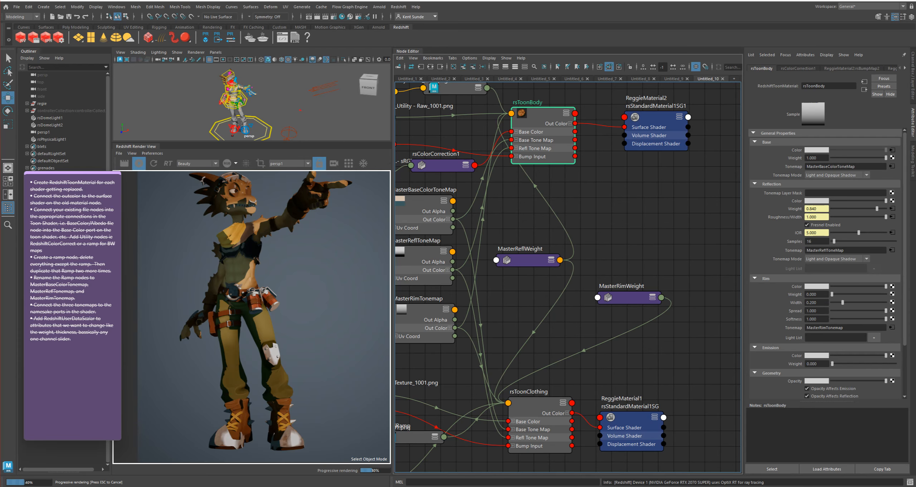
{"action": "middle_click_drag", "start_coordinate": [630, 297], "coordinate": [796, 294]}
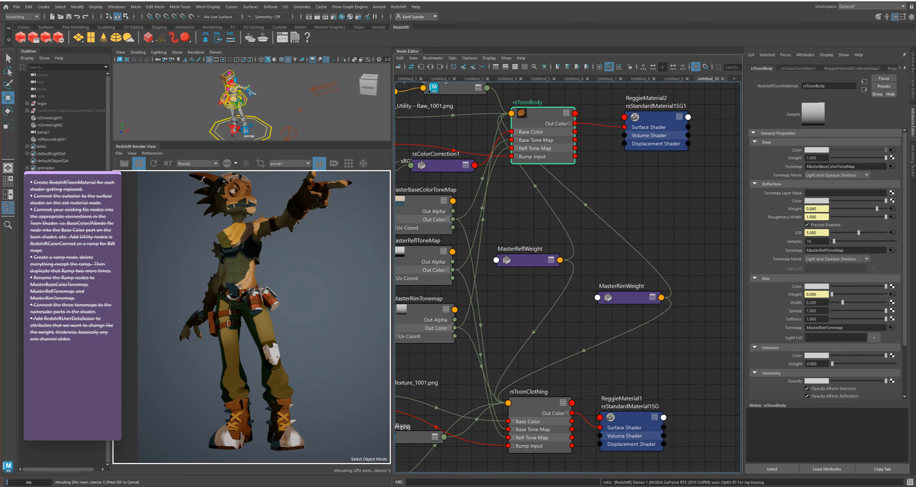
Move MasterRimWeight closer to MasterReflWeight and set its Default value to 1
{"action": "left_click_drag", "start_coordinate": [630, 297], "coordinate": [607, 300]}
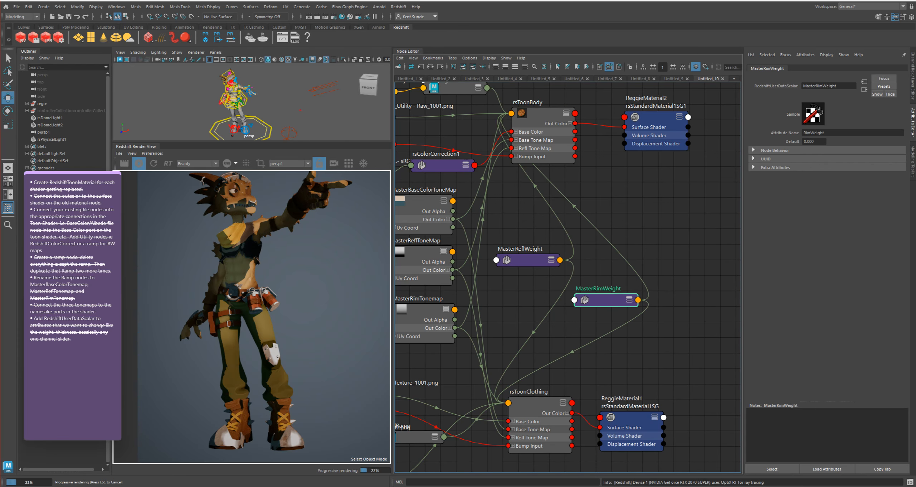
{"action": "left_click_drag", "start_coordinate": [814, 141], "coordinate": [853, 142], "text": "ctrl"}
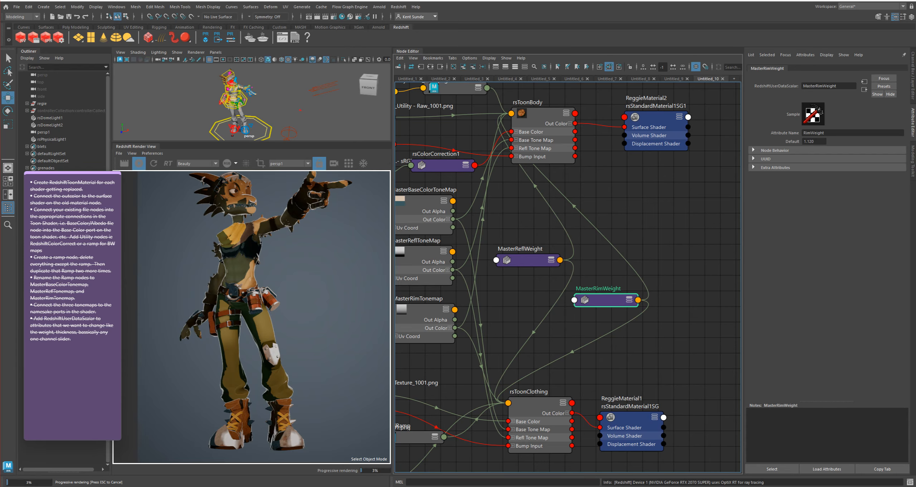
{"action": "double_click", "coordinate": [809, 142]}
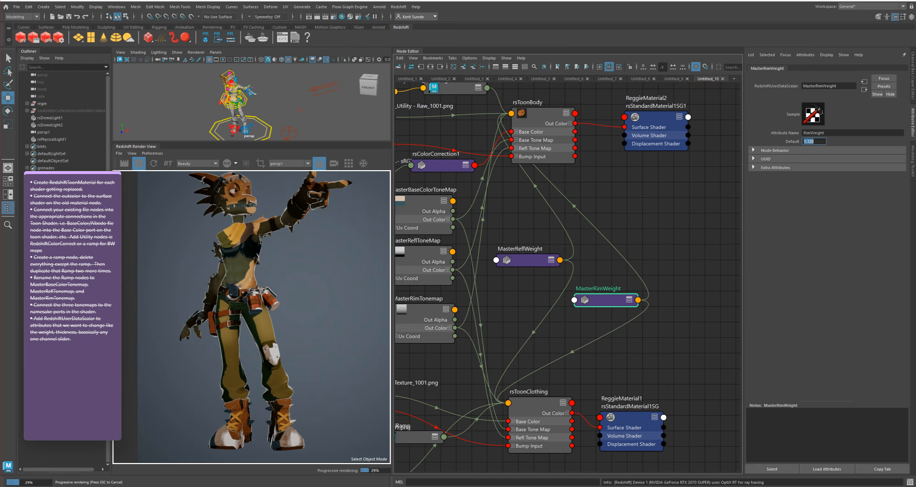
Add another RedshiftUserDataScalar node and place it above MasterRimWeight
{"action": "left_click", "coordinate": [691, 221]}
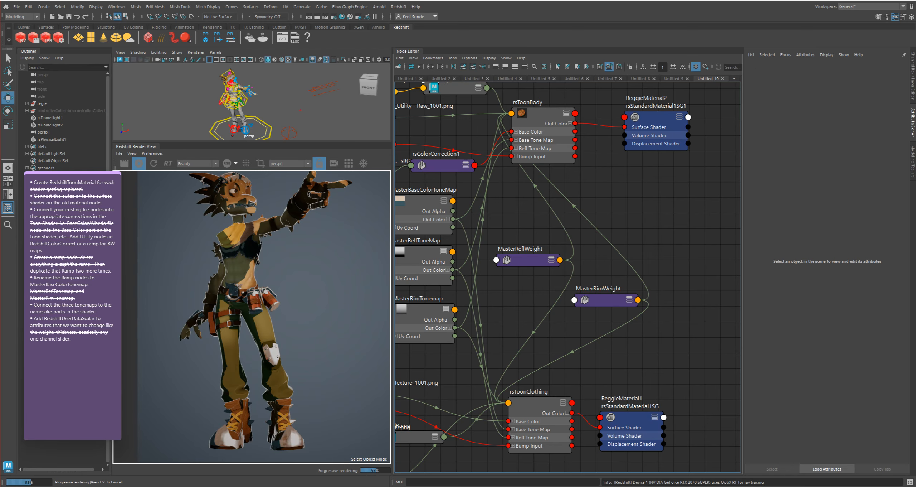
{"action": "key", "text": "Tab"}
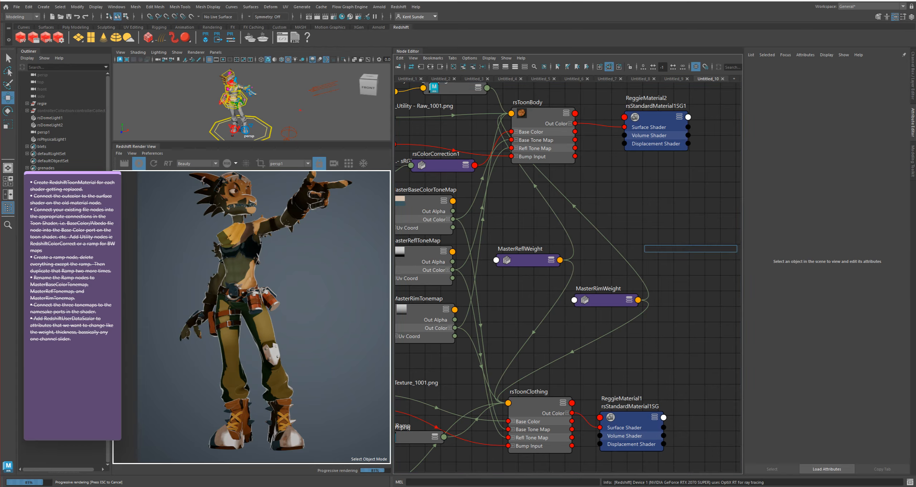
{"action": "type", "text": "scal"}
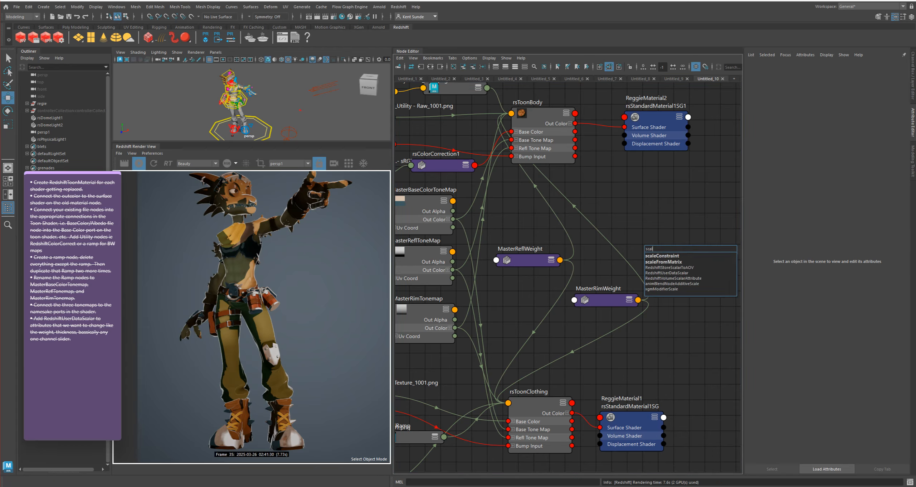
{"action": "type", "text": "ar"}
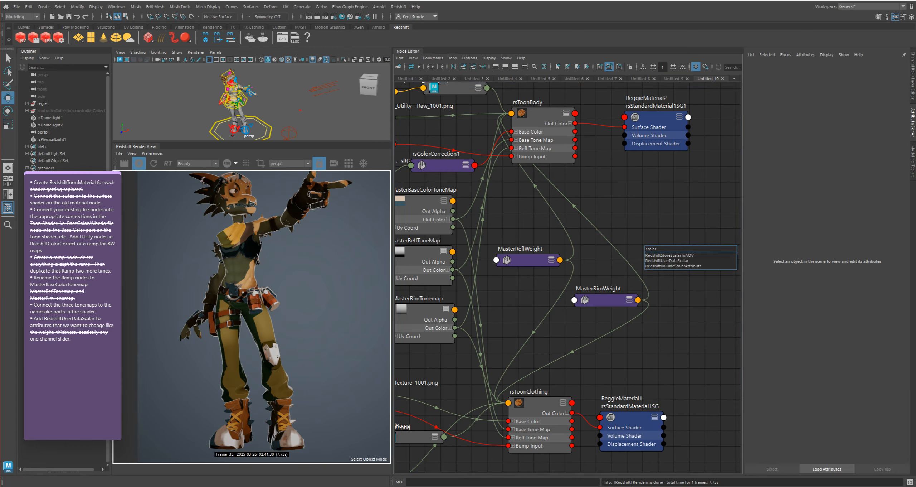
{"action": "left_click", "coordinate": [667, 261]}
{"action": "left_click_drag", "start_coordinate": [670, 254], "coordinate": [639, 222]}
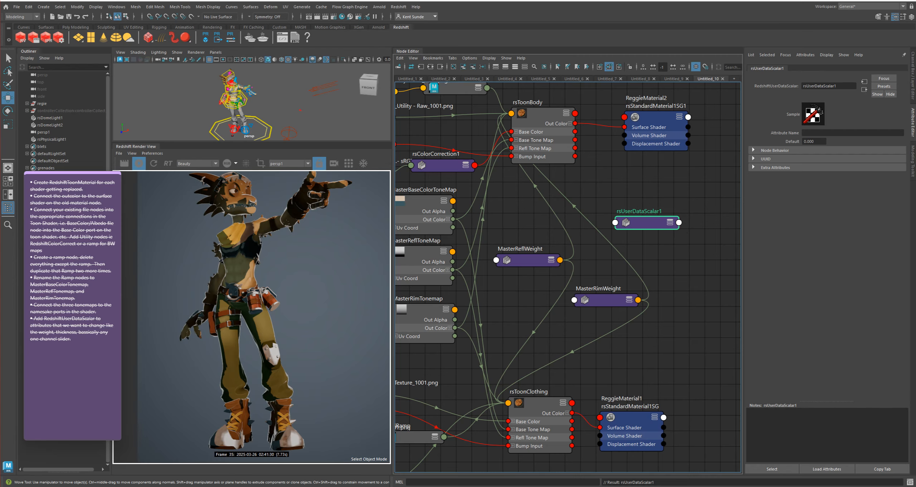
Rename the second new user data scalar node to MasterRimWidth
{"action": "double_click", "coordinate": [639, 211]}
{"action": "type", "text": "r"}
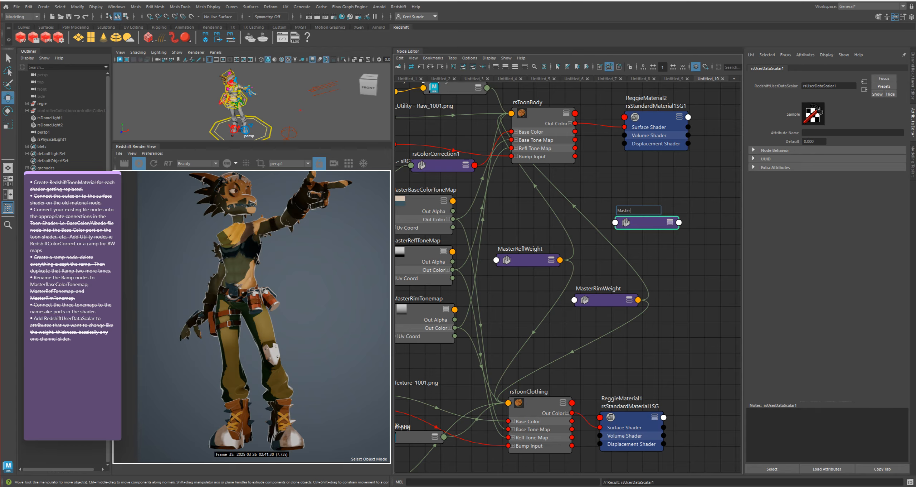
{"action": "type", "text": "asterRimWidth"}
{"action": "key", "text": "Return"}
Connect MasterRimWidth to the Rim Width of both rsToonClothing and rsToonBody
{"action": "left_click", "coordinate": [540, 402]}
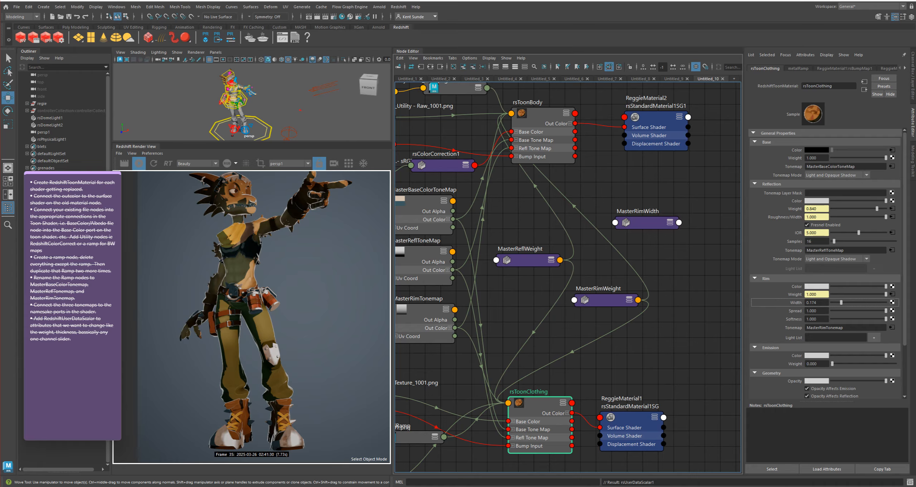
{"action": "middle_click_drag", "start_coordinate": [647, 223], "coordinate": [796, 302]}
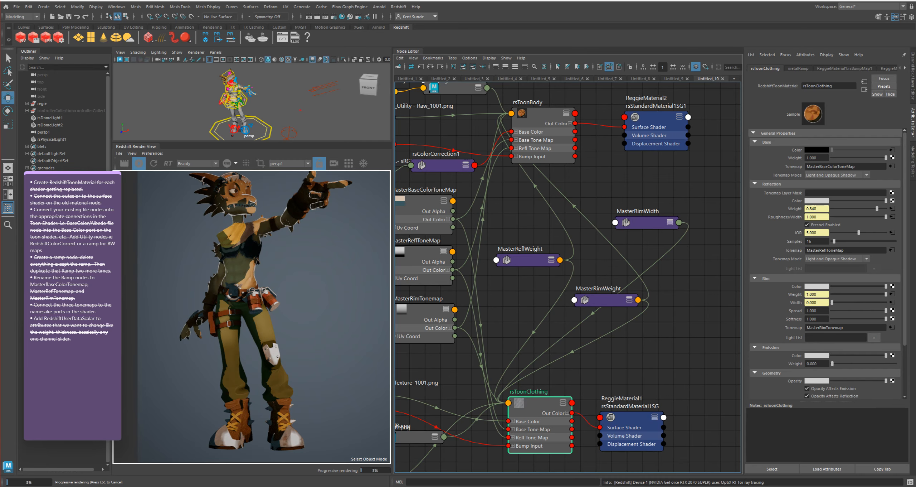
{"action": "left_click", "coordinate": [543, 114]}
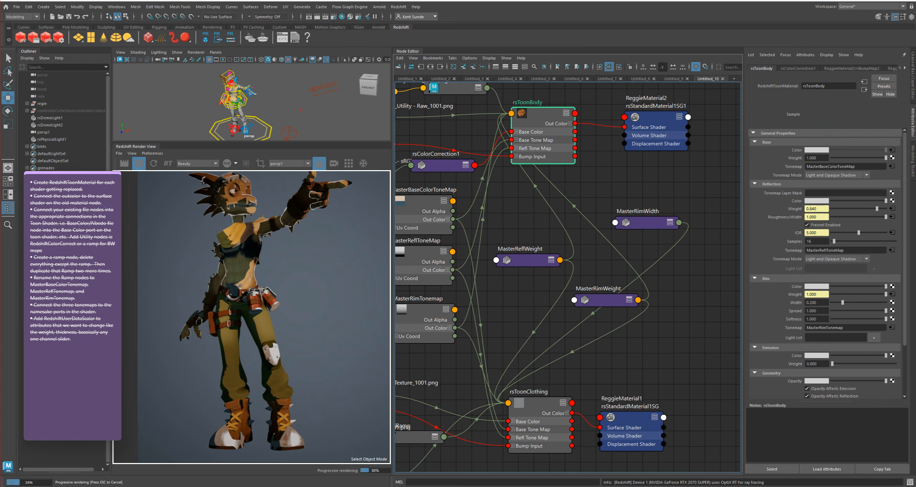
{"action": "middle_click_drag", "start_coordinate": [647, 222], "coordinate": [796, 302]}
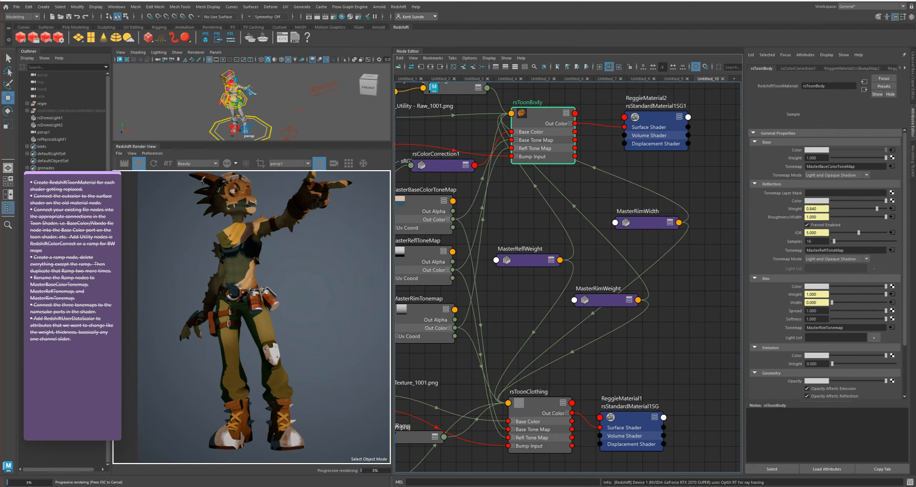
Set MasterRimWidth's Default to 0.690 and its Attribute Name to RimWidth
{"action": "left_click", "coordinate": [646, 223]}
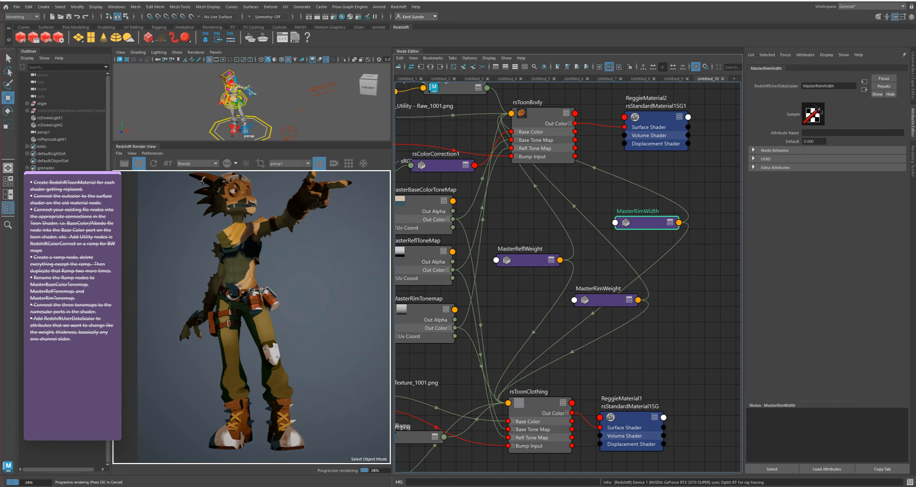
{"action": "left_click_drag", "start_coordinate": [813, 141], "coordinate": [849, 142], "text": "ctrl"}
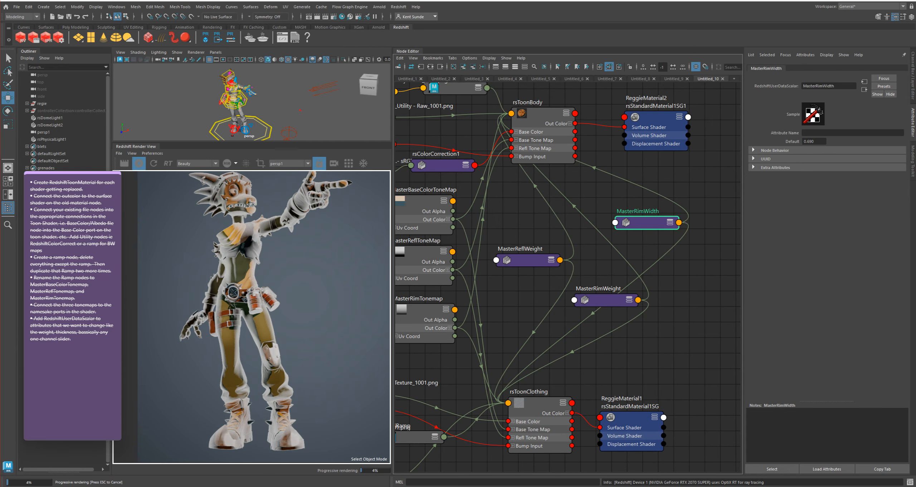
{"action": "left_click", "coordinate": [804, 133]}
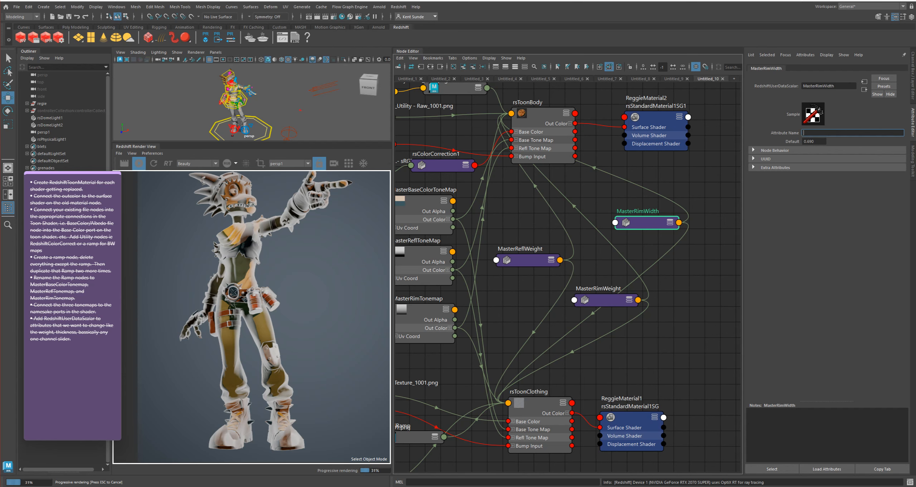
{"action": "type", "text": "RimWidth"}
{"action": "key", "text": "Return"}
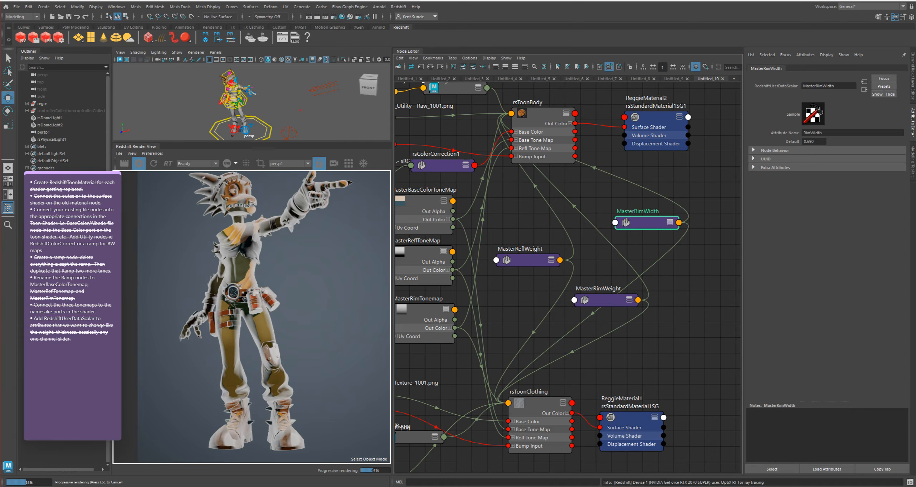
Enlarge the Redshift Render View by widening its pane and hiding the Outliner
{"action": "left_click_drag", "start_coordinate": [392, 251], "coordinate": [470, 251]}
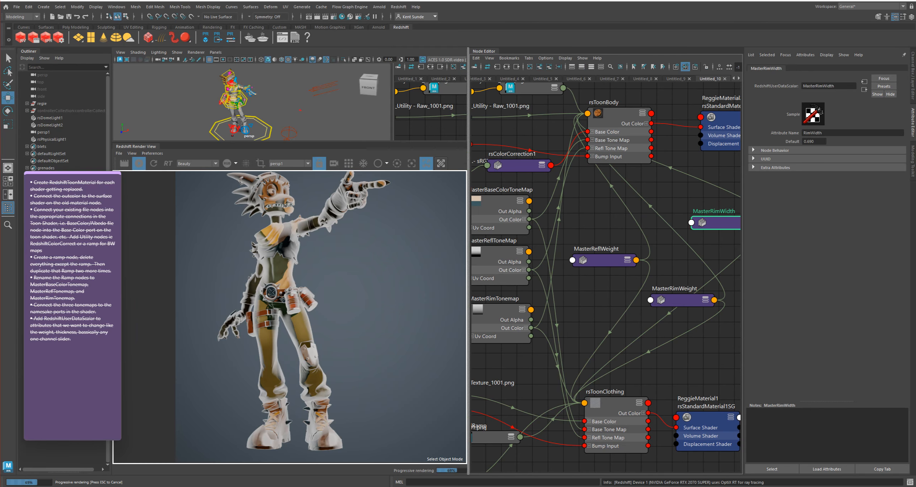
{"action": "double_click", "coordinate": [29, 51]}
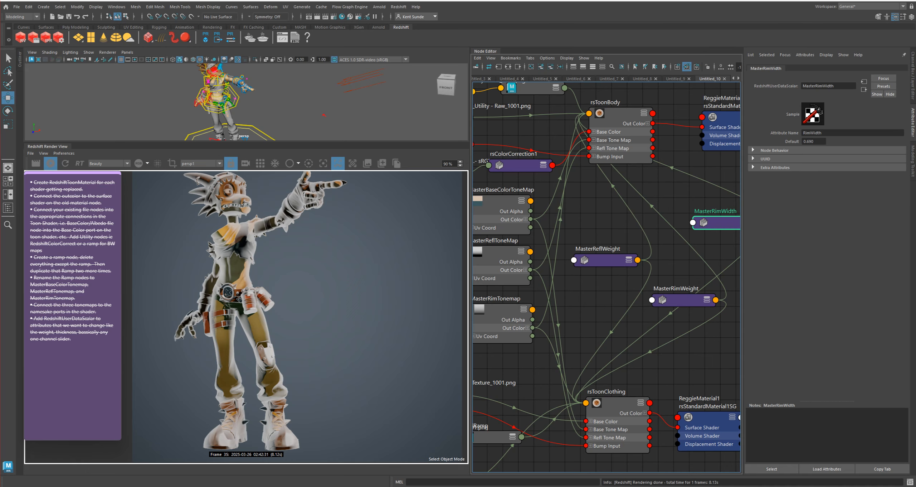
Try adjusting the Rim Spread of the rsToonClothing material
{"action": "left_click", "coordinate": [618, 402]}
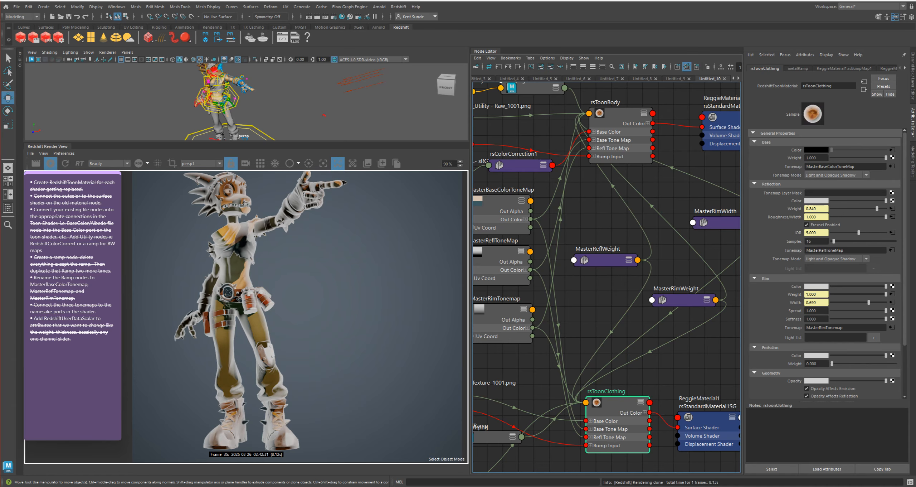
{"action": "mouse_move", "coordinate": [885, 311]}
{"action": "left_mouse_down"}
{"action": "mouse_move", "coordinate": [832, 310]}
{"action": "mouse_move", "coordinate": [886, 311]}
{"action": "left_mouse_up"}
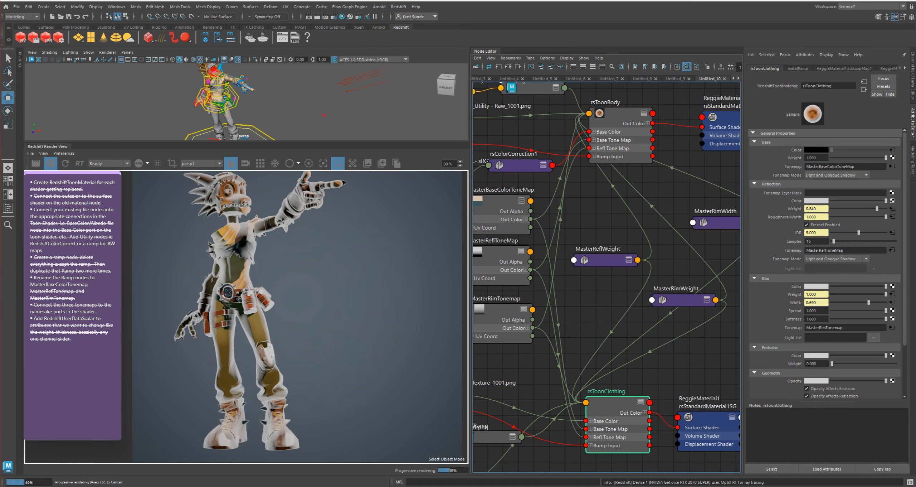
Sharpen the MasterRimTonemap transition by moving the black stop to about 0.243 and the light stop to about 0.317
{"action": "middle_click_drag", "start_coordinate": [637, 279], "coordinate": [662, 272], "text": "alt"}
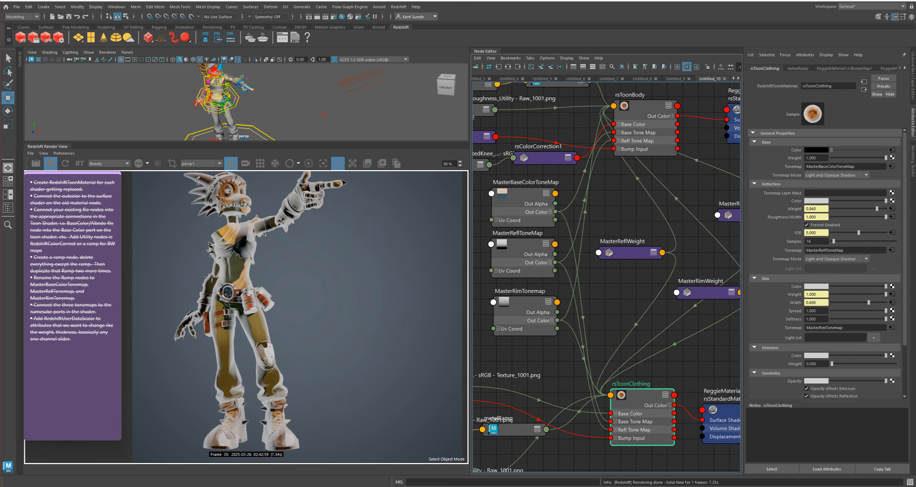
{"action": "left_click", "coordinate": [528, 309]}
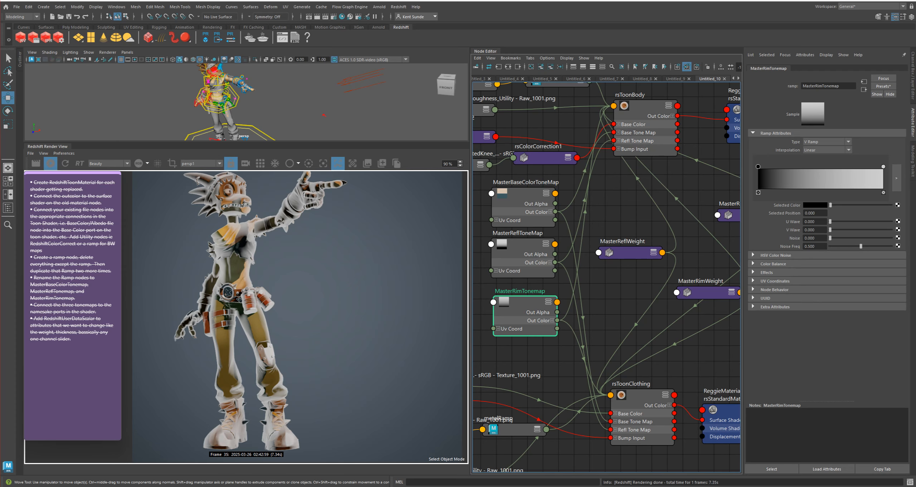
{"action": "left_click_drag", "start_coordinate": [758, 167], "coordinate": [789, 167]}
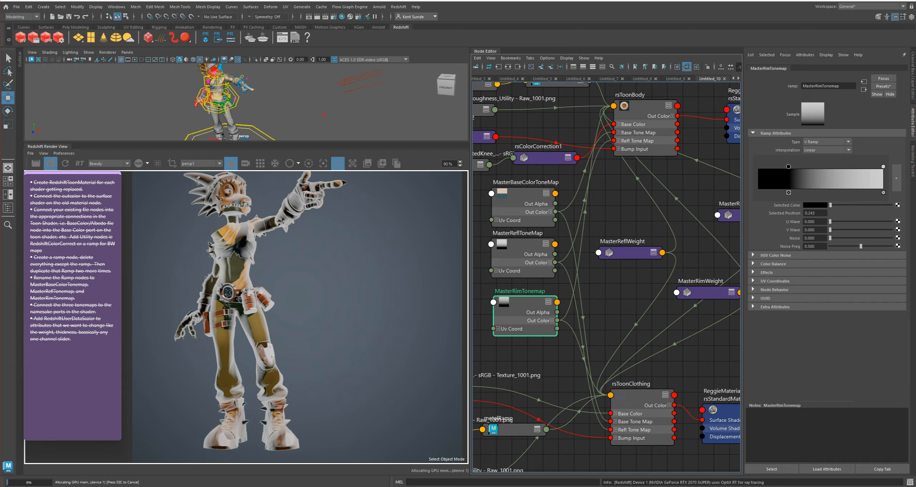
{"action": "left_click_drag", "start_coordinate": [883, 166], "coordinate": [798, 166]}
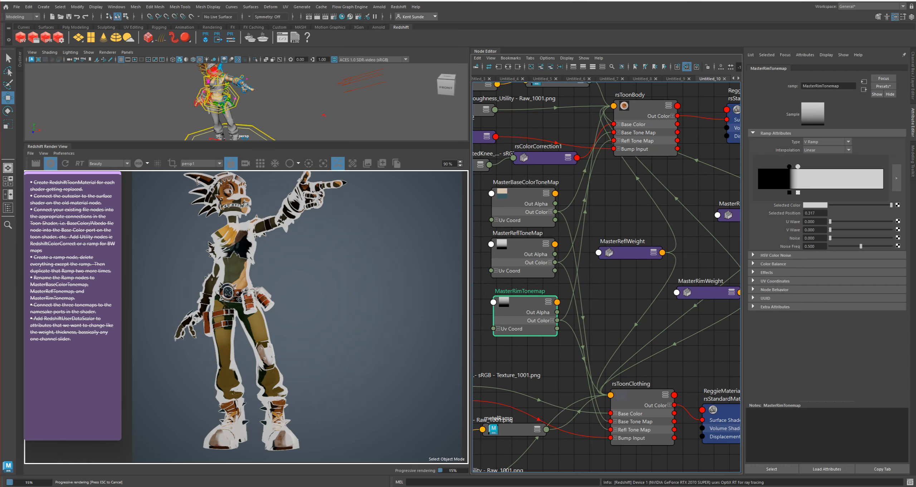
{"action": "scroll", "coordinate": [237, 249], "scroll_direction": "up", "scroll_amount": 2}
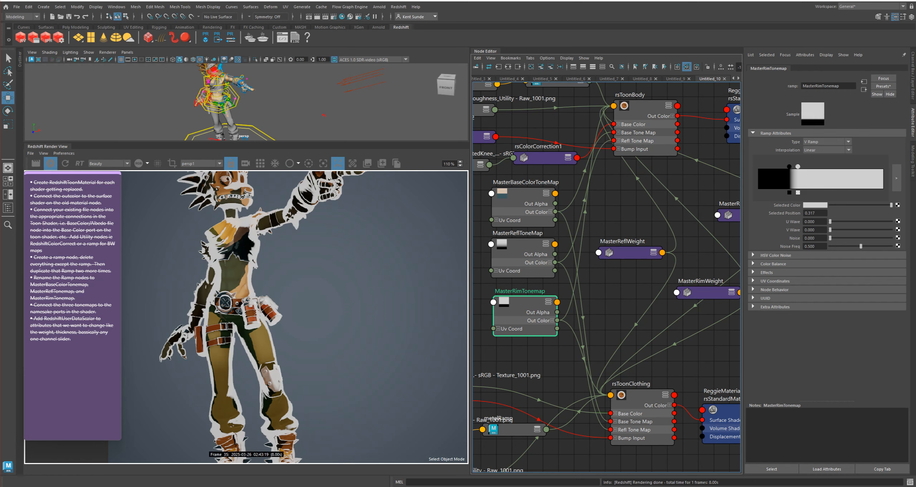
Soften the rim ramp's transition by moving the black stop to about 0.120 and the light stop to about 0.58
{"action": "left_click_drag", "start_coordinate": [789, 166], "coordinate": [774, 166]}
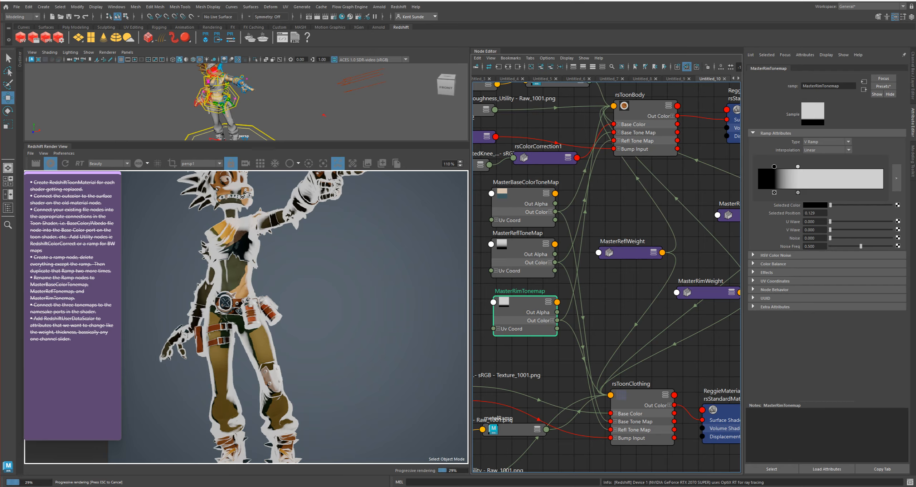
{"action": "left_click_drag", "start_coordinate": [798, 166], "coordinate": [832, 166]}
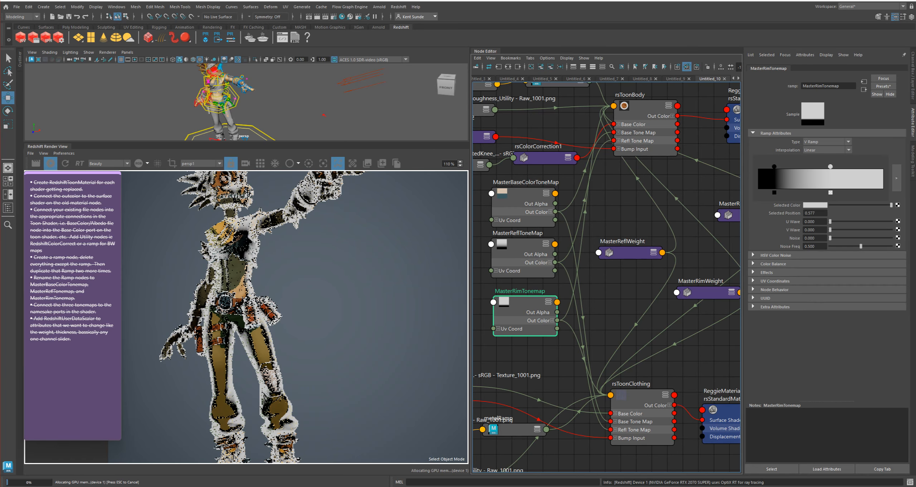
{"action": "left_click_drag", "start_coordinate": [774, 166], "coordinate": [773, 167]}
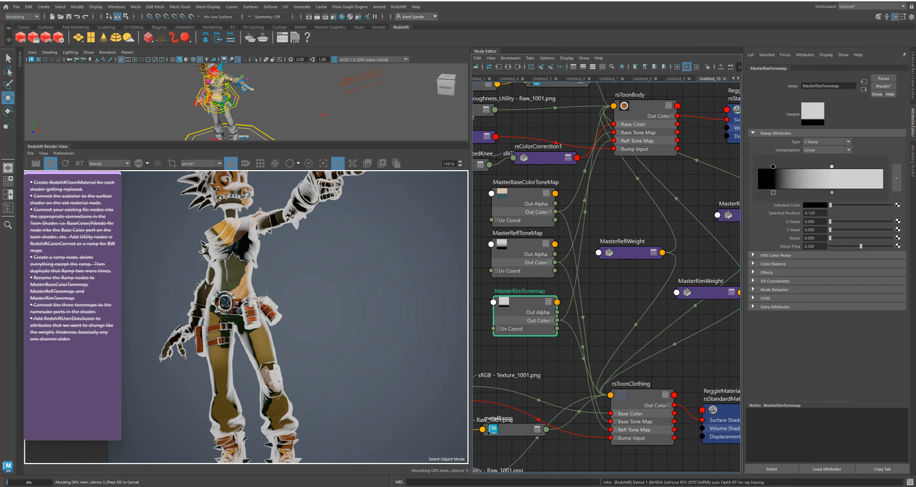
Change the color of MasterRimTonemap's black stop to dark blue
{"action": "left_click", "coordinate": [815, 205]}
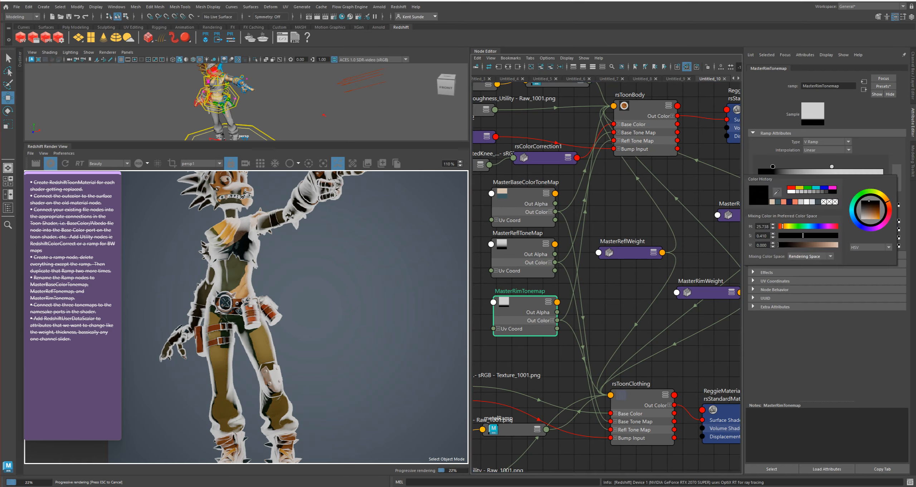
{"action": "left_click_drag", "start_coordinate": [782, 226], "coordinate": [808, 245]}
{"action": "left_click_drag", "start_coordinate": [869, 210], "coordinate": [874, 210]}
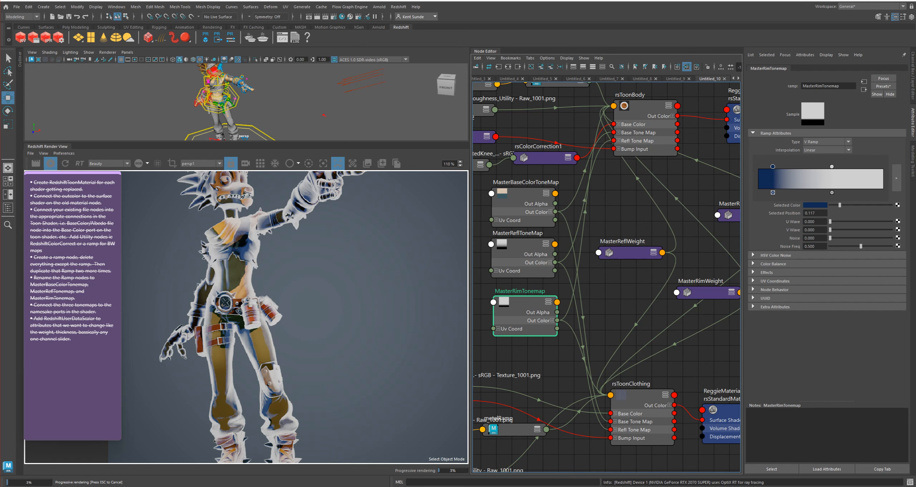
Replace the rim ramp's light grey stop with an added blue stop brightened to light blue
{"action": "left_click_drag", "start_coordinate": [773, 167], "coordinate": [791, 166]}
{"action": "left_click", "coordinate": [767, 179]}
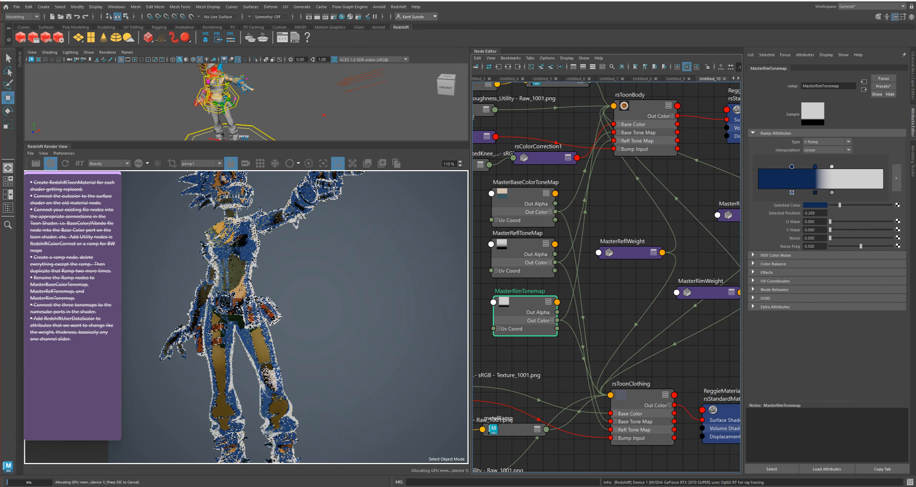
{"action": "left_click", "coordinate": [832, 192]}
{"action": "left_click", "coordinate": [816, 166]}
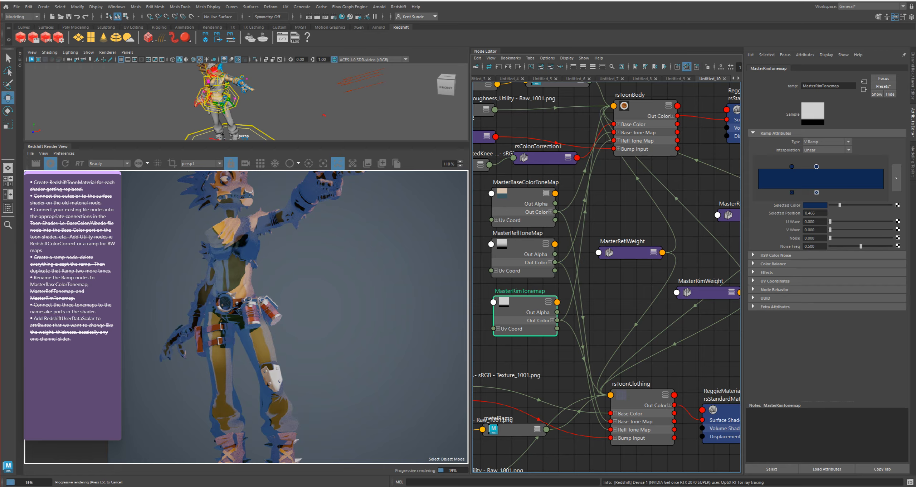
{"action": "left_click_drag", "start_coordinate": [839, 205], "coordinate": [891, 204]}
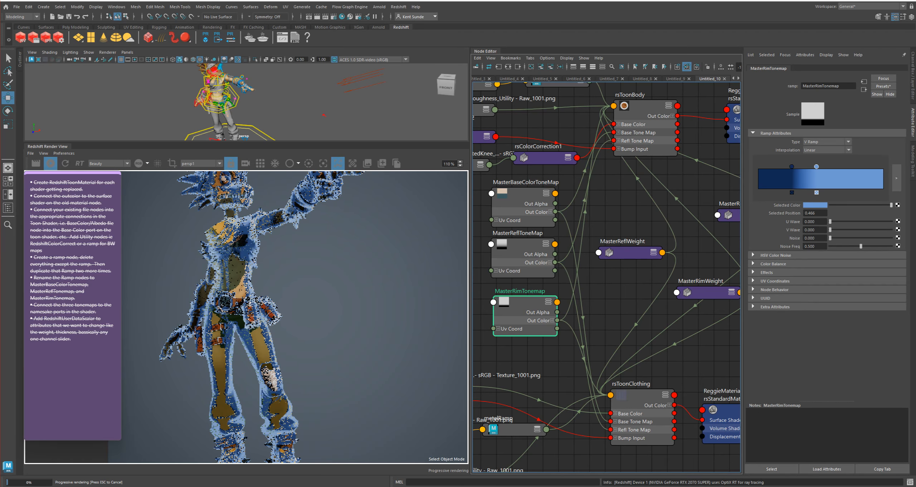
Build a three-tone blue rim ramp with dark, medium and light stops at about 0.13, 0.44 and 0.78
{"action": "left_click_drag", "start_coordinate": [816, 166], "coordinate": [852, 167]}
{"action": "left_click", "coordinate": [775, 178]}
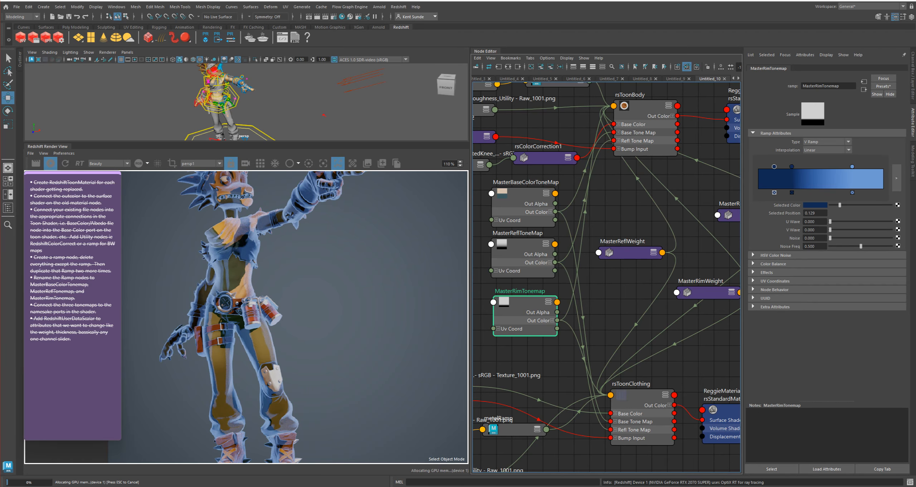
{"action": "left_click_drag", "start_coordinate": [792, 167], "coordinate": [813, 167]}
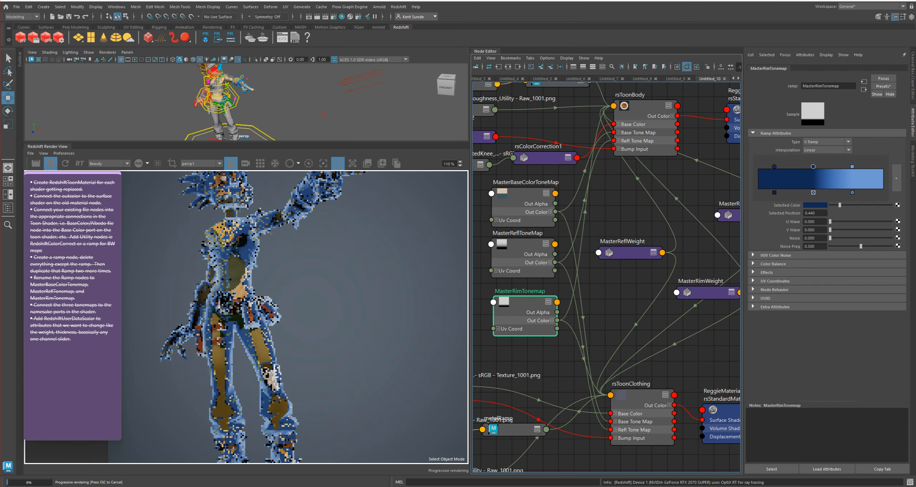
{"action": "left_click_drag", "start_coordinate": [845, 205], "coordinate": [853, 205]}
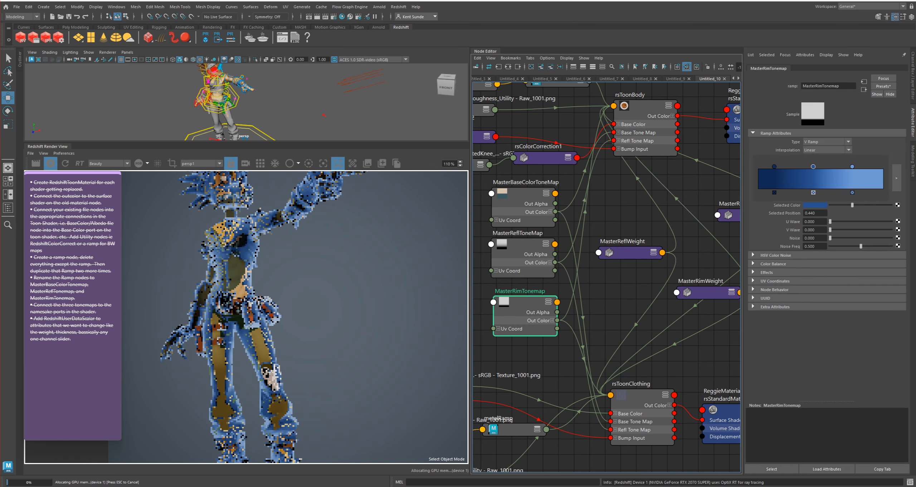
{"action": "left_click", "coordinate": [852, 167]}
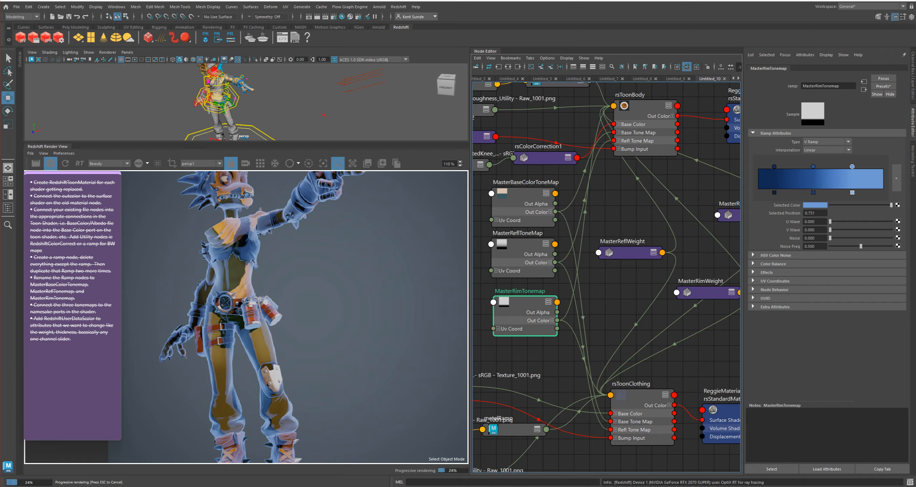
{"action": "left_click_drag", "start_coordinate": [852, 166], "coordinate": [857, 167]}
Slightly shift the hue of the rim ramp's dark stop to a deeper blue
{"action": "left_click", "coordinate": [813, 166]}
{"action": "left_click", "coordinate": [774, 167]}
{"action": "left_click", "coordinate": [815, 204]}
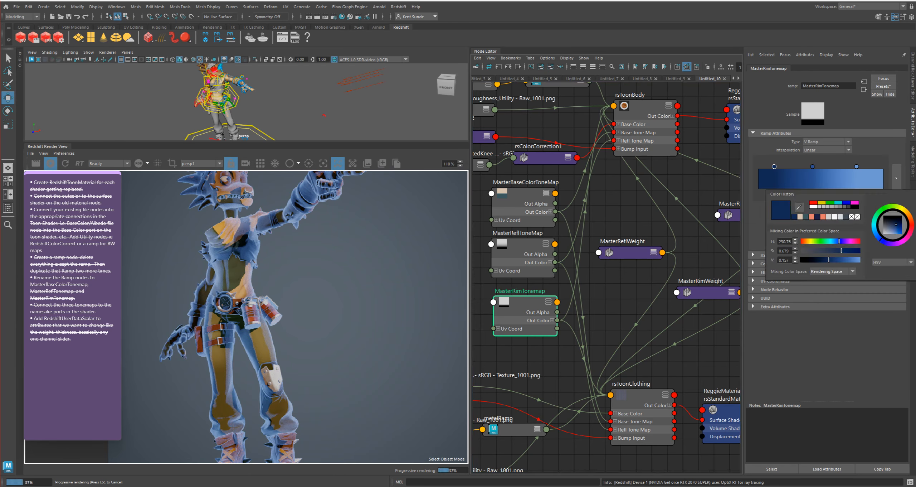
{"action": "left_click_drag", "start_coordinate": [838, 241], "coordinate": [840, 241]}
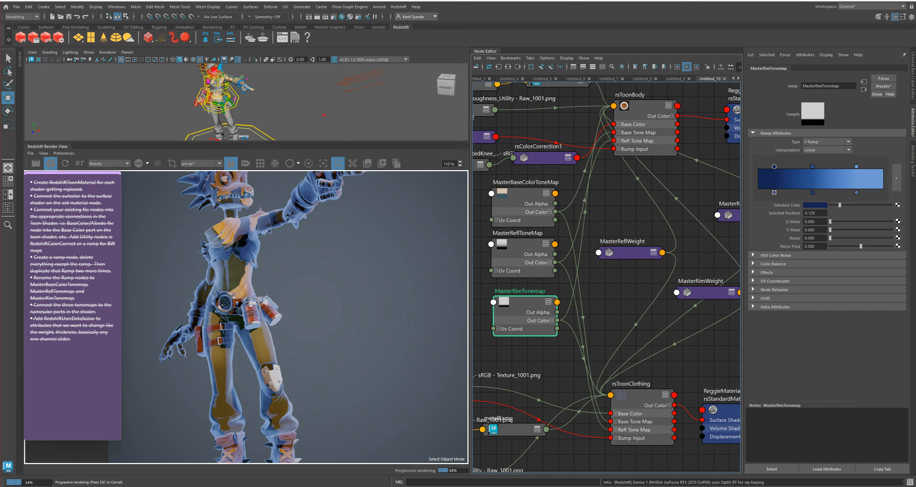
Lower the saturation of the rim ramp's light blue stop to 0.423
{"action": "left_click", "coordinate": [857, 166]}
{"action": "left_click", "coordinate": [815, 205]}
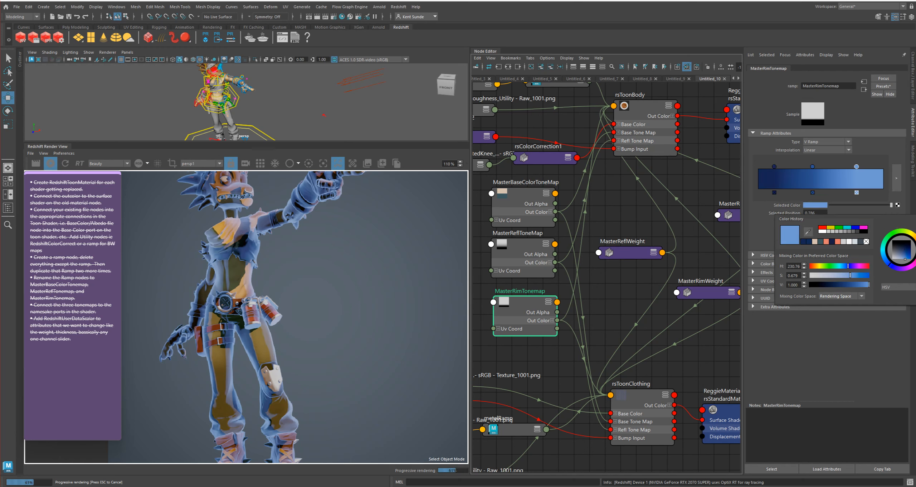
{"action": "left_click_drag", "start_coordinate": [855, 275], "coordinate": [834, 275]}
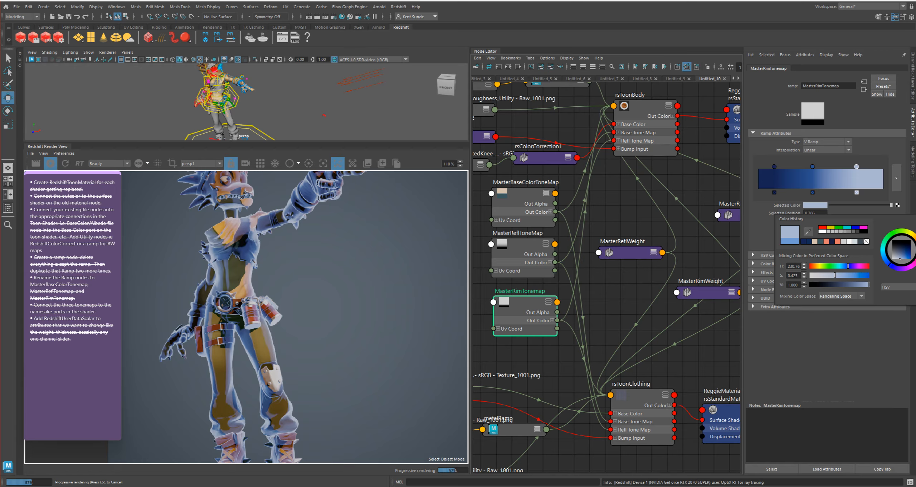
Move the rim ramp's dark and light stops slightly inward and set its Interpolation to None
{"action": "left_click_drag", "start_coordinate": [774, 167], "coordinate": [786, 166]}
{"action": "left_click_drag", "start_coordinate": [856, 166], "coordinate": [847, 167]}
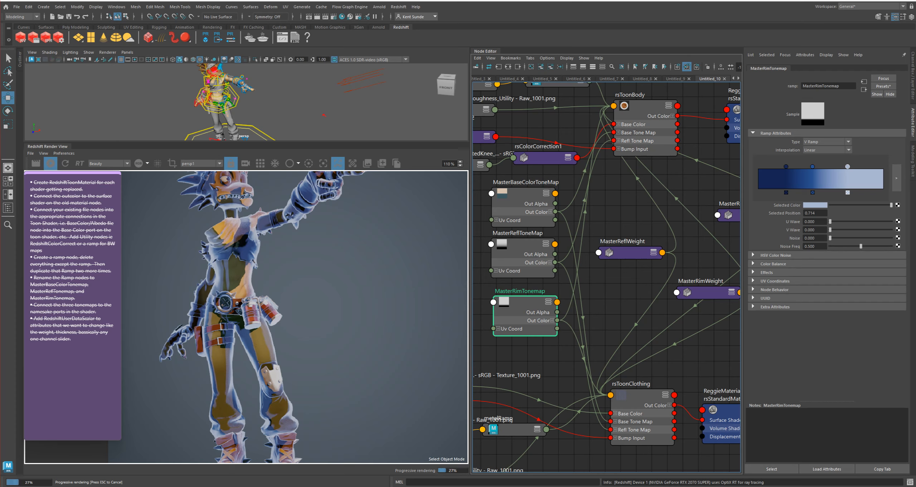
{"action": "left_click", "coordinate": [826, 150]}
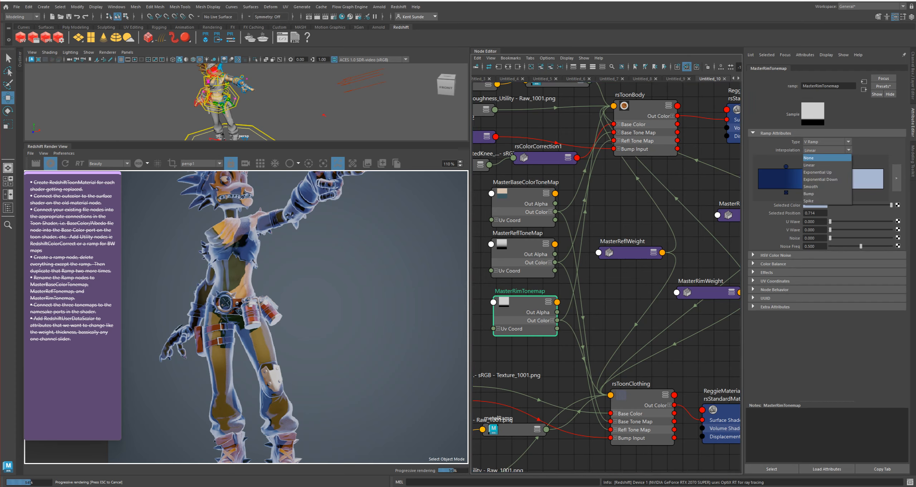
{"action": "left_click", "coordinate": [820, 157]}
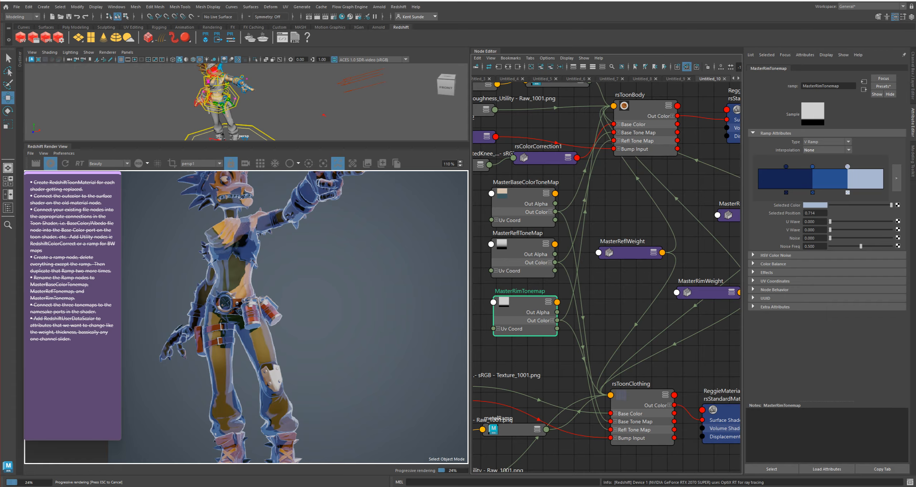
{"action": "left_click_drag", "start_coordinate": [848, 166], "coordinate": [851, 166]}
Set MasterRimWidth's Default to 0.450
{"action": "left_click", "coordinate": [707, 292]}
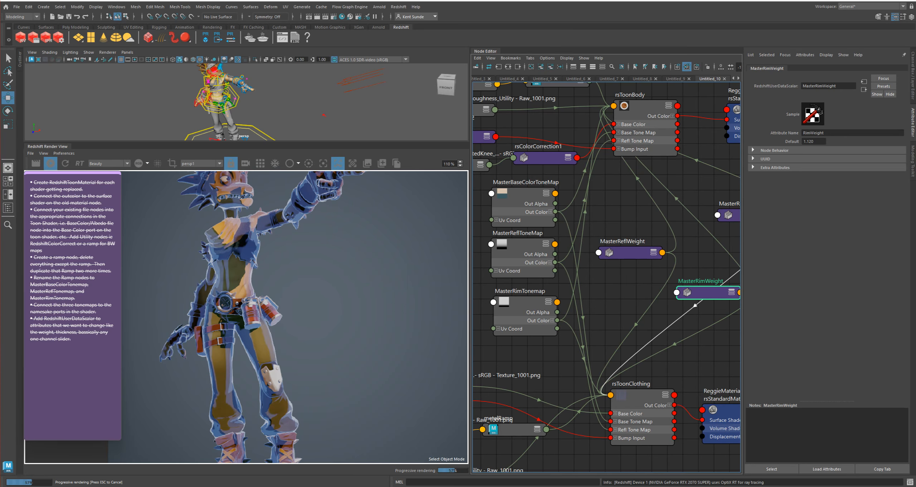
{"action": "middle_click_drag", "start_coordinate": [701, 250], "coordinate": [599, 238], "text": "alt"}
{"action": "left_click", "coordinate": [646, 202]}
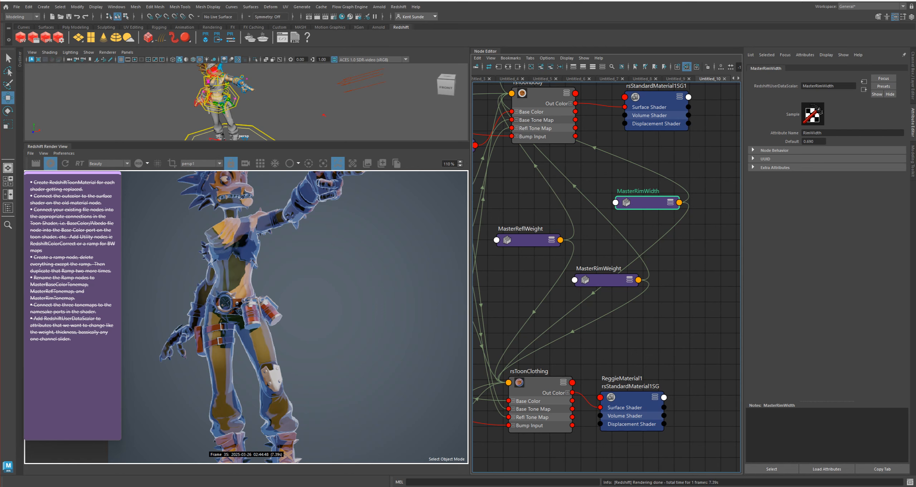
{"action": "left_click_drag", "start_coordinate": [813, 142], "coordinate": [805, 141], "text": "ctrl"}
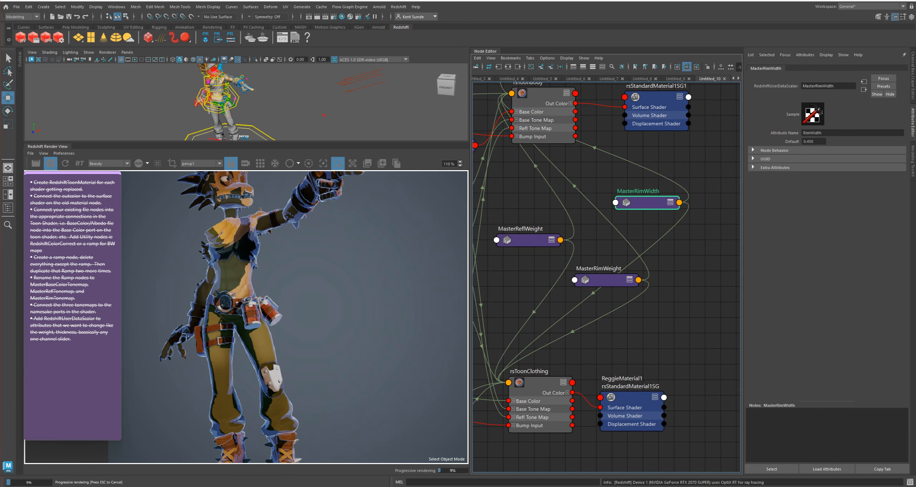
Set MasterRimWidth's Default to 0.430
{"action": "middle_click_drag", "start_coordinate": [601, 236], "coordinate": [620, 317], "text": "alt"}
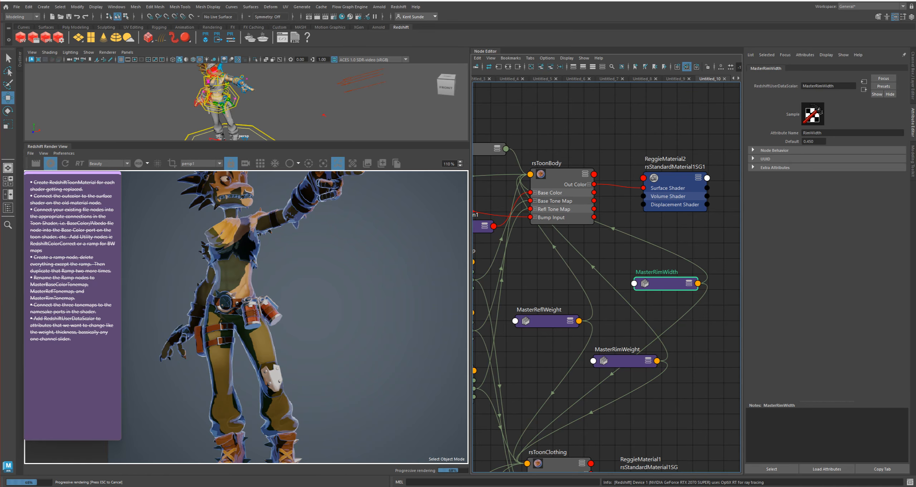
{"action": "left_click_drag", "start_coordinate": [809, 141], "coordinate": [808, 142], "text": "ctrl"}
{"action": "left_click", "coordinate": [626, 360]}
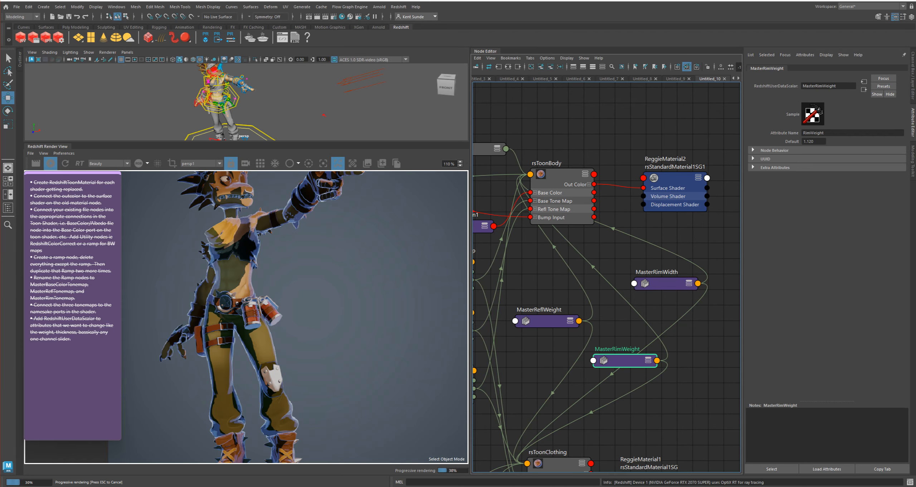
Desaturate the light blue stop of MasterRimTonemap's ramp to a near white
{"action": "middle_click_drag", "start_coordinate": [594, 379], "coordinate": [708, 236], "text": "alt"}
{"action": "left_click", "coordinate": [558, 229]}
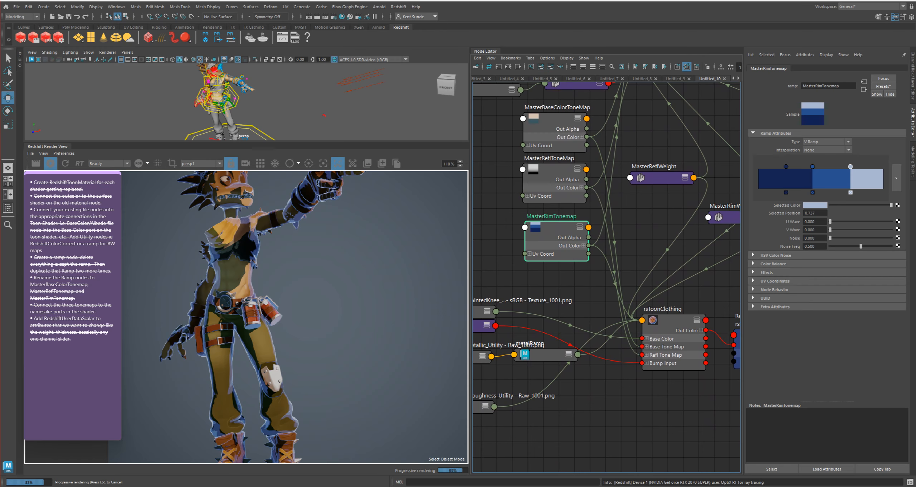
{"action": "left_click", "coordinate": [815, 205]}
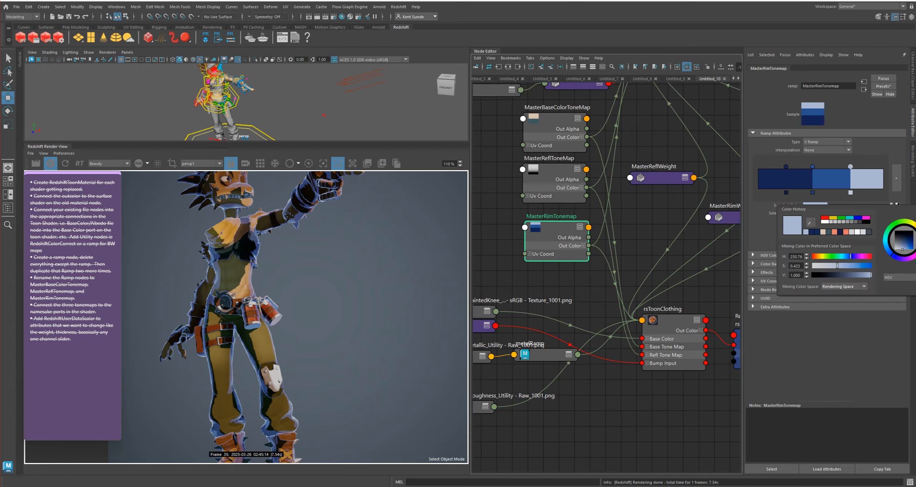
{"action": "left_click_drag", "start_coordinate": [838, 265], "coordinate": [812, 265]}
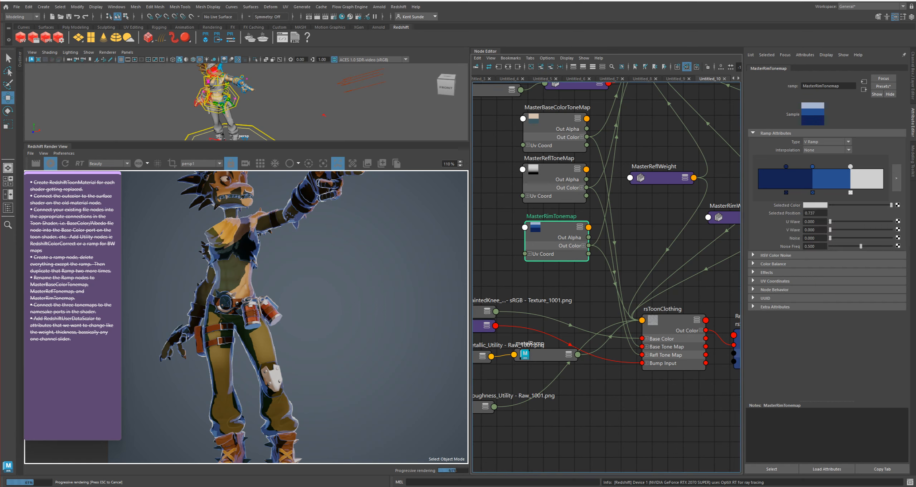
Move the rim ramp's dark stop to 0.269, its middle stop to 0.423 and its near-white stop to 0.483
{"action": "mouse_move", "coordinate": [812, 166]}
{"action": "left_mouse_down"}
{"action": "mouse_move", "coordinate": [837, 166]}
{"action": "mouse_move", "coordinate": [791, 166]}
{"action": "left_mouse_up"}
{"action": "left_click_drag", "start_coordinate": [851, 167], "coordinate": [818, 166]}
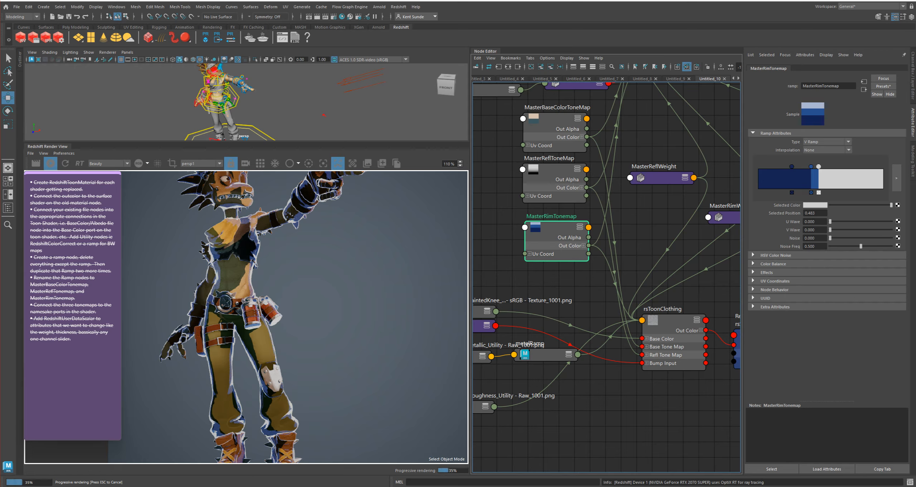
{"action": "scroll", "coordinate": [257, 390], "scroll_direction": "up", "scroll_amount": 5}
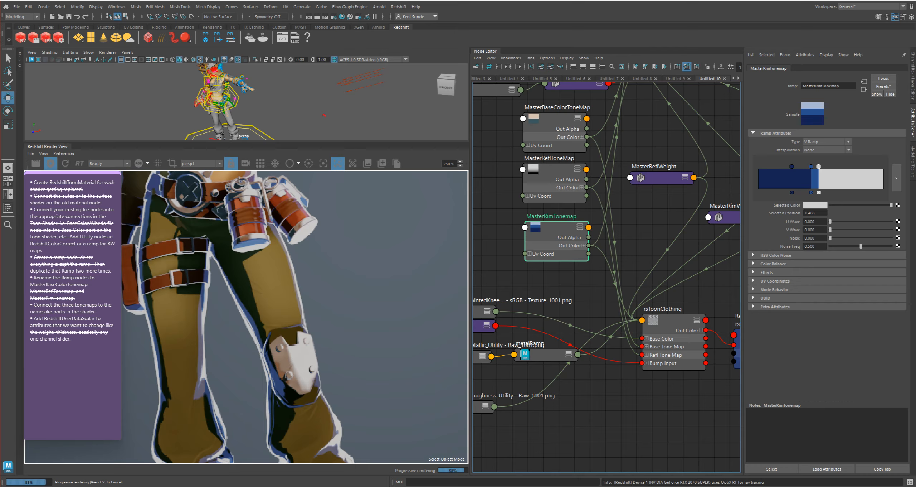
Brighten the rim ramp's dark stop to a medium blue and its middle stop to a lighter blue
{"action": "left_click", "coordinate": [791, 166]}
{"action": "mouse_move", "coordinate": [839, 205]}
{"action": "left_mouse_down"}
{"action": "mouse_move", "coordinate": [891, 205]}
{"action": "mouse_move", "coordinate": [838, 205]}
{"action": "left_mouse_up"}
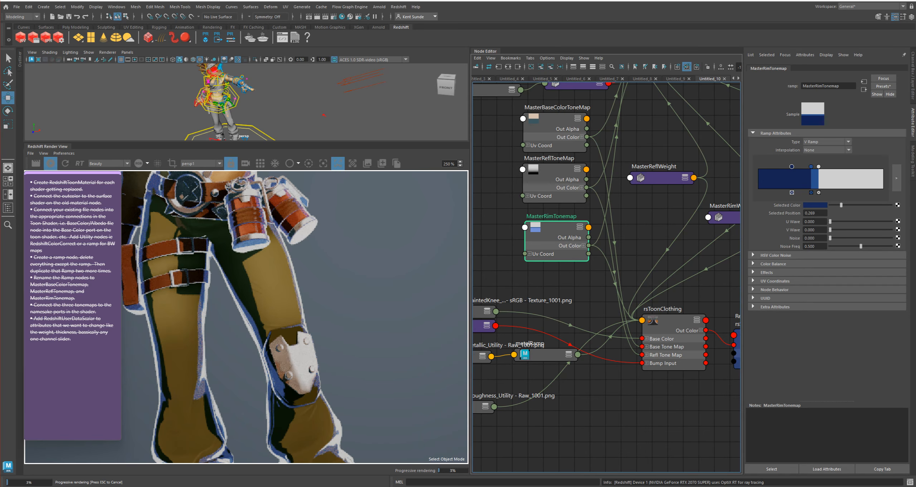
{"action": "left_click_drag", "start_coordinate": [838, 205], "coordinate": [855, 205]}
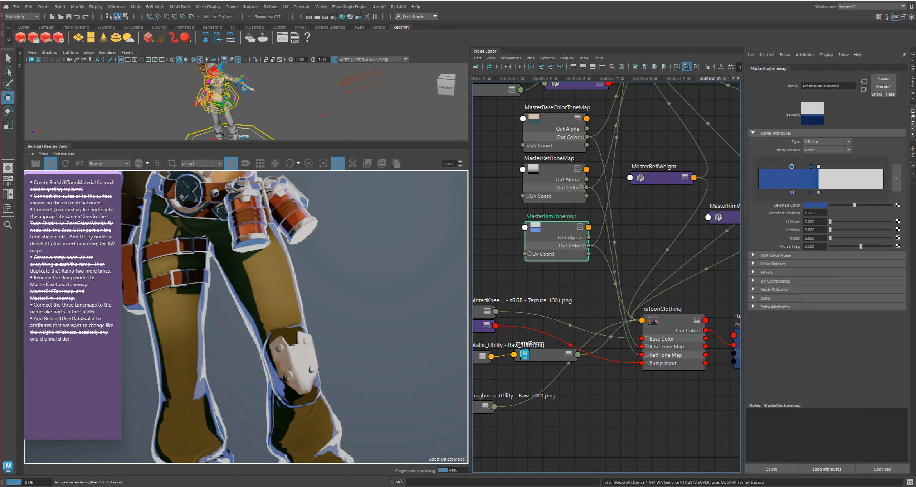
{"action": "left_click", "coordinate": [811, 166]}
{"action": "left_click_drag", "start_coordinate": [852, 205], "coordinate": [869, 205]}
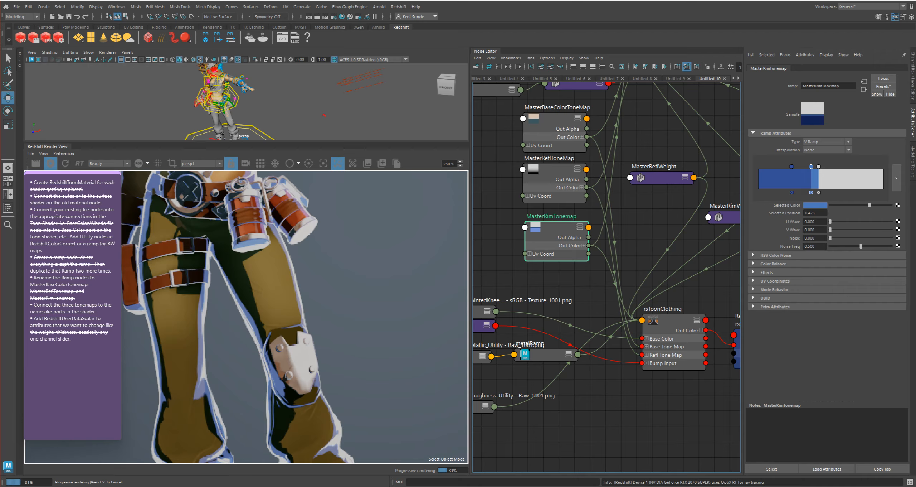
{"action": "left_click_drag", "start_coordinate": [870, 205], "coordinate": [874, 205]}
{"action": "scroll", "coordinate": [302, 257], "scroll_direction": "down", "scroll_amount": 7}
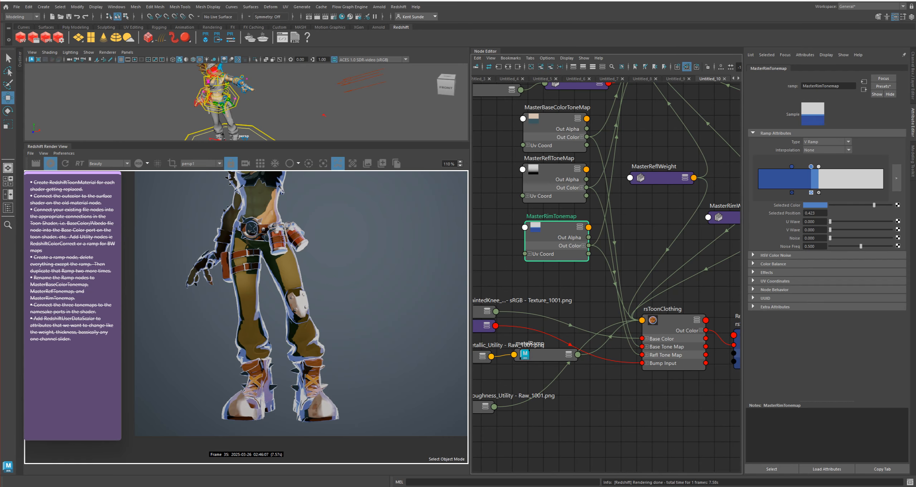
{"action": "scroll", "coordinate": [247, 315], "scroll_direction": "down", "scroll_amount": 3}
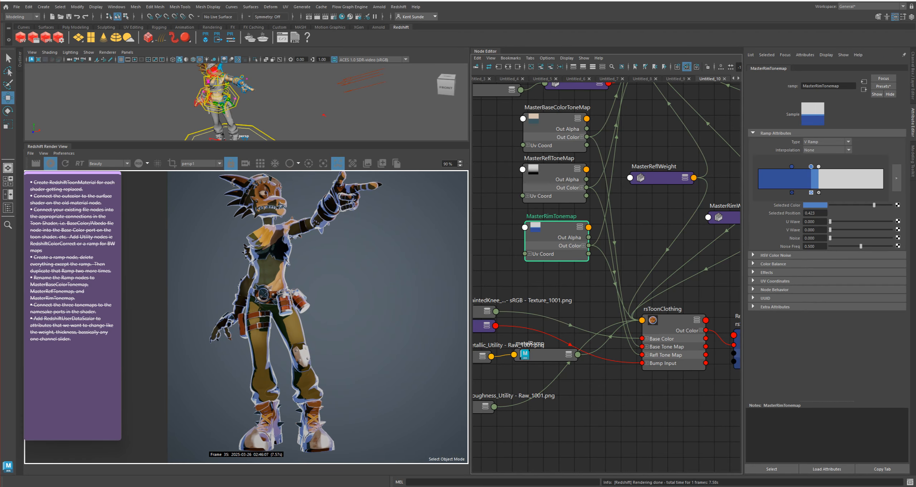
{"action": "scroll", "coordinate": [354, 314], "scroll_direction": "down", "scroll_amount": 1}
Set MasterReflWeight's Default to 0.450
{"action": "middle_click_drag", "start_coordinate": [662, 229], "coordinate": [609, 276], "text": "alt"}
{"action": "left_click", "coordinate": [608, 224]}
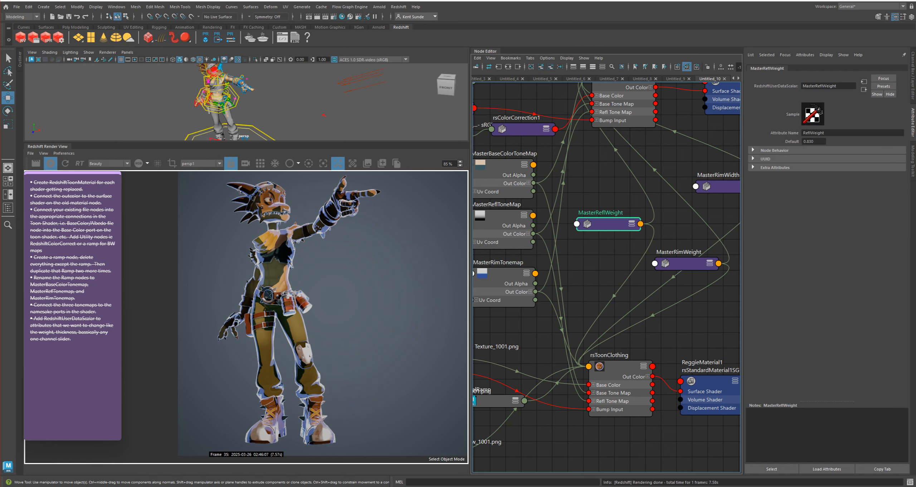
{"action": "mouse_move", "coordinate": [813, 142]}
{"action": "left_mouse_down", "text": "ctrl"}
{"action": "mouse_move", "coordinate": [764, 141]}
{"action": "mouse_move", "coordinate": [799, 141]}
{"action": "left_mouse_up", "text": "ctrl"}
{"action": "middle_click_drag", "start_coordinate": [687, 207], "coordinate": [630, 232], "text": "alt"}
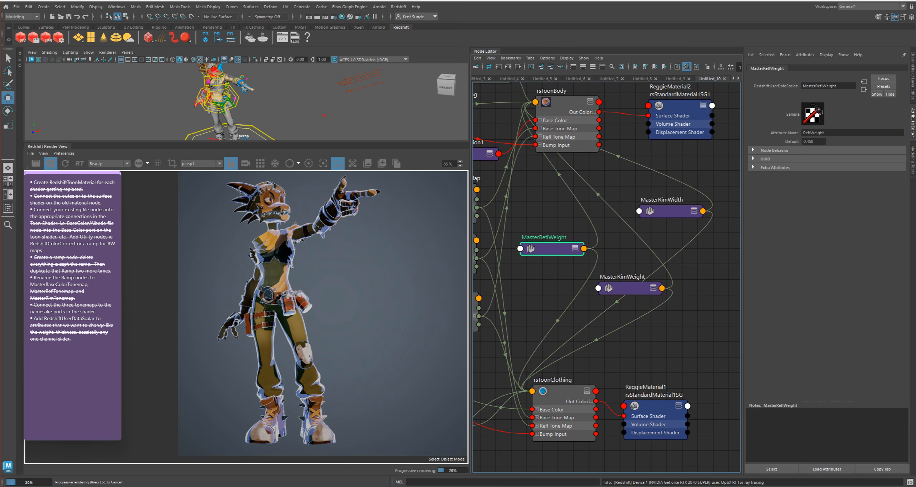
Set MasterRimWeight's Default to 0.310
{"action": "left_click", "coordinate": [670, 211]}
{"action": "left_click", "coordinate": [629, 288]}
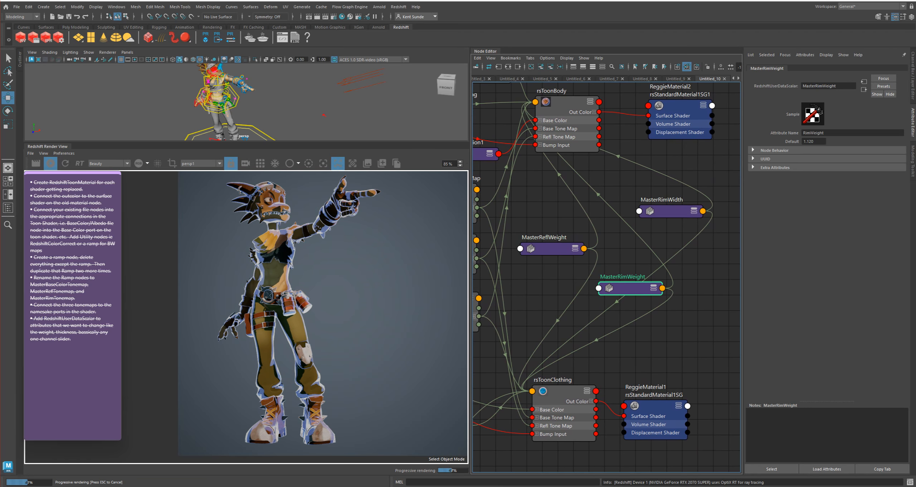
{"action": "left_click_drag", "start_coordinate": [813, 141], "coordinate": [790, 142], "text": "ctrl"}
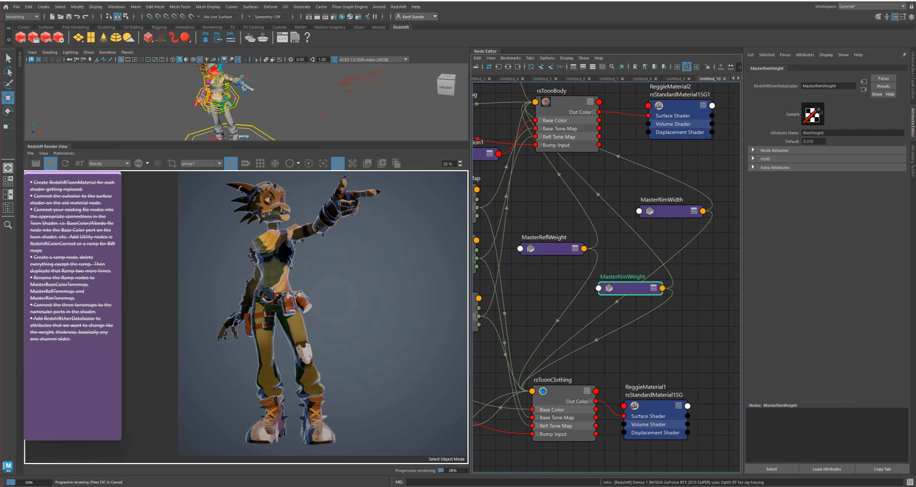
{"action": "left_click_drag", "start_coordinate": [632, 290], "coordinate": [630, 297]}
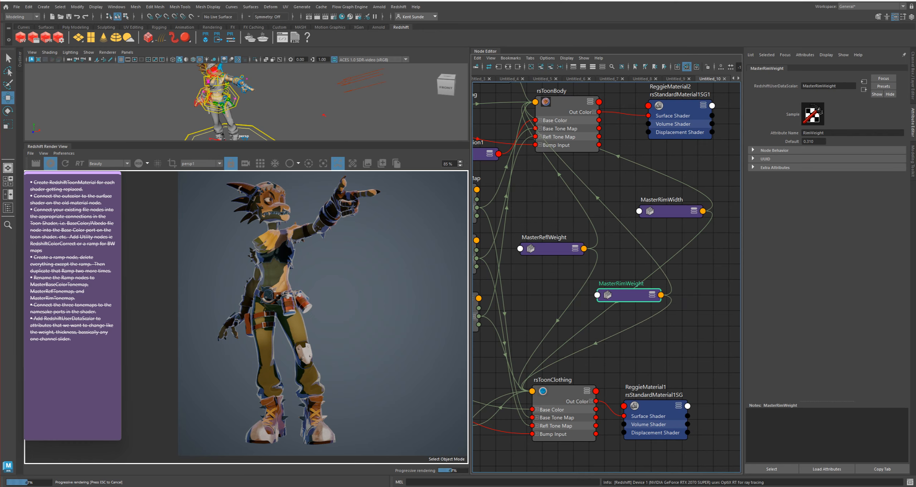
Set MasterRimWidth's Default to 0.270 and MasterRimWeight's Default to 0.830
{"action": "left_click", "coordinate": [671, 211]}
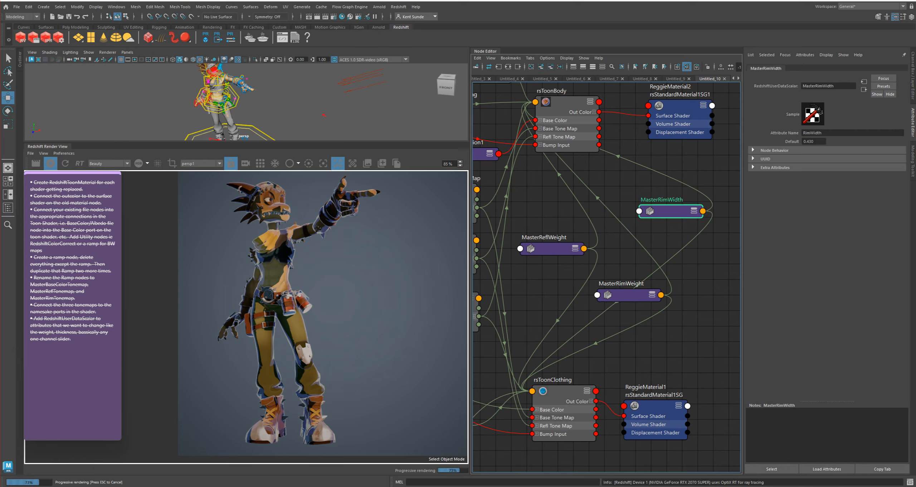
{"action": "mouse_move", "coordinate": [813, 142]}
{"action": "left_mouse_down", "text": "ctrl"}
{"action": "mouse_move", "coordinate": [804, 141]}
{"action": "mouse_move", "coordinate": [817, 141]}
{"action": "left_mouse_up", "text": "ctrl"}
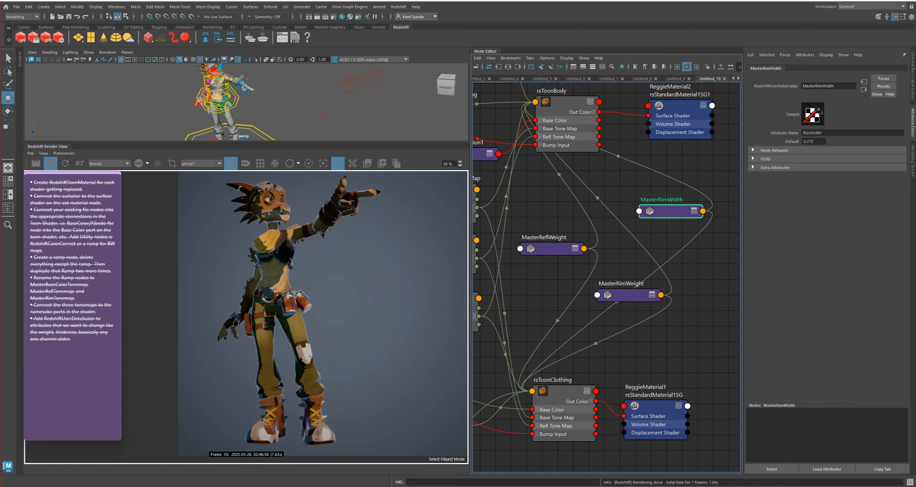
{"action": "left_click", "coordinate": [628, 295]}
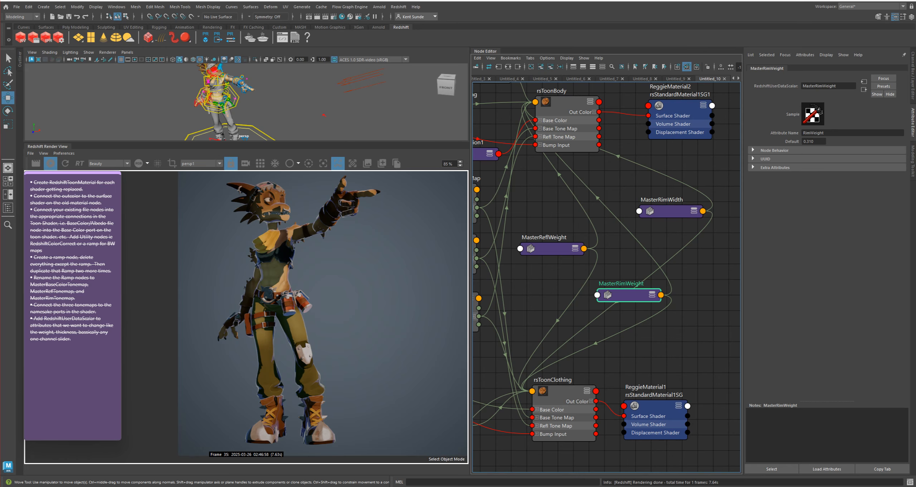
{"action": "left_click_drag", "start_coordinate": [810, 142], "coordinate": [828, 141], "text": "ctrl"}
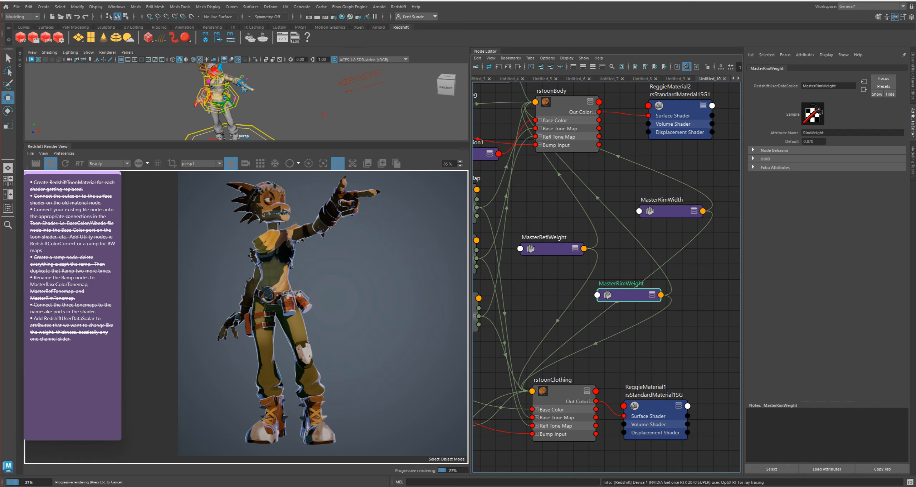
{"action": "left_click_drag", "start_coordinate": [829, 141], "coordinate": [827, 142], "text": "ctrl"}
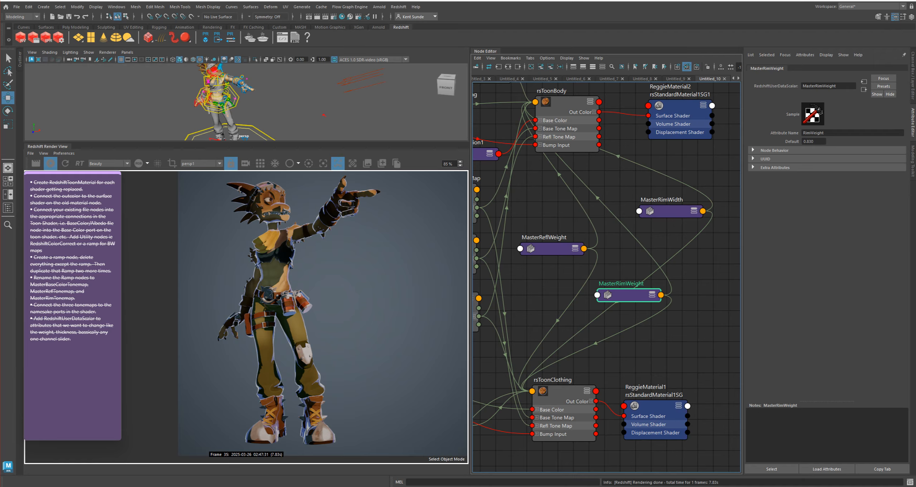
Create a new Redshift Physical Light in the scene
{"action": "middle_click_drag", "start_coordinate": [333, 305], "coordinate": [299, 308]}
{"action": "scroll", "coordinate": [571, 347], "scroll_direction": "down", "scroll_amount": 2}
{"action": "scroll", "coordinate": [571, 343], "scroll_direction": "down", "scroll_amount": 2}
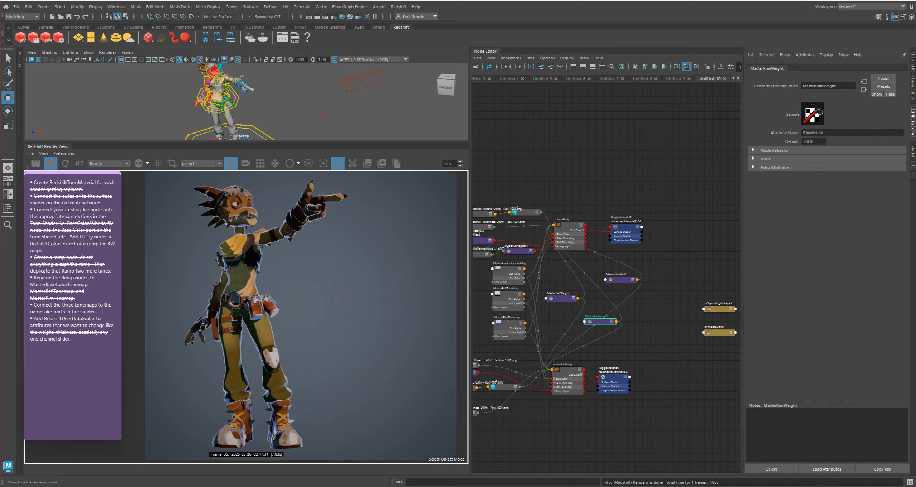
{"action": "left_click", "coordinate": [398, 6]}
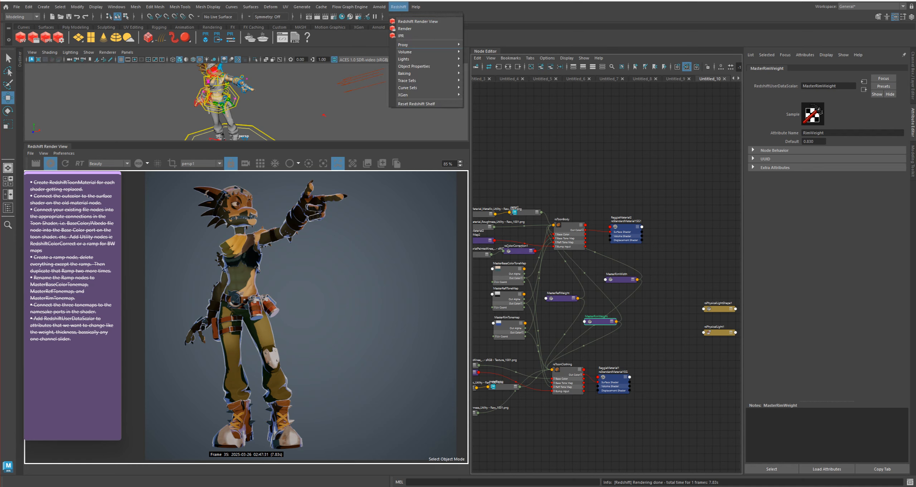
{"action": "mouse_move", "coordinate": [422, 58]}
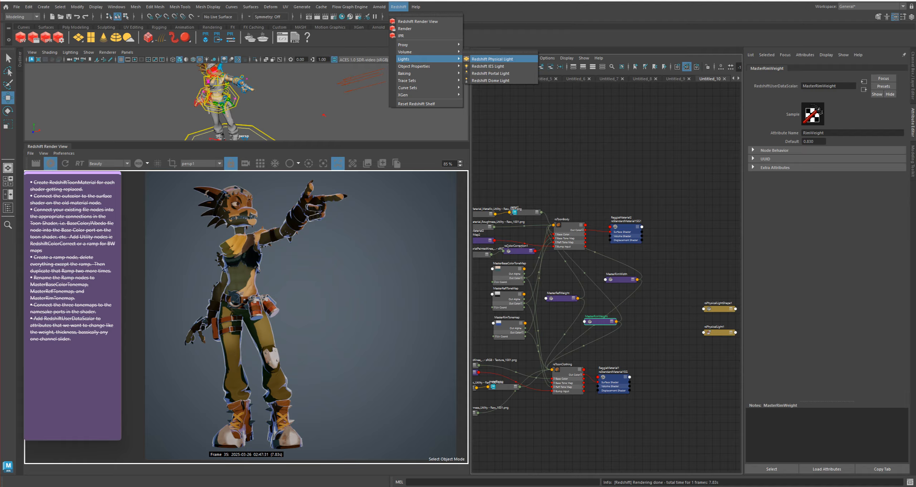
{"action": "left_click", "coordinate": [492, 58]}
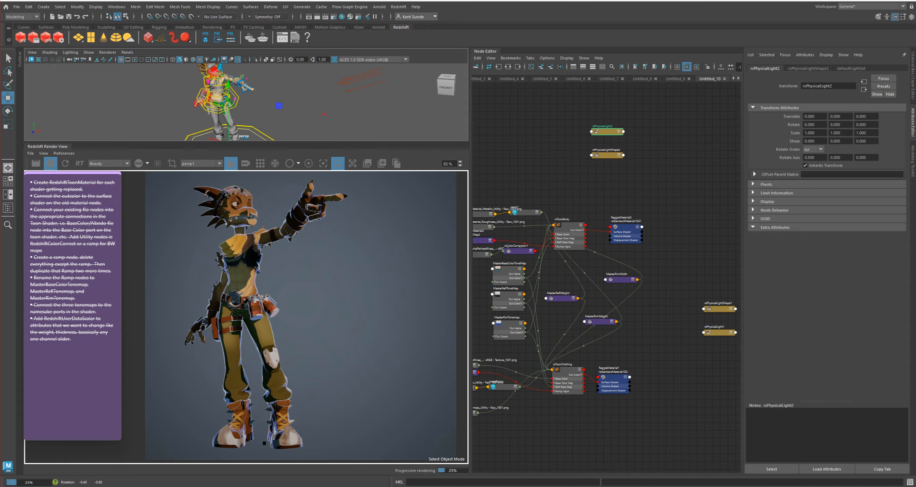
Scale the new physical light uniformly to about 32.7 and move it to about -246 in X, beside the character
{"action": "left_click_drag", "start_coordinate": [251, 111], "coordinate": [251, 114], "text": "alt"}
{"action": "middle_click_drag", "start_coordinate": [251, 114], "coordinate": [268, 82], "text": "alt"}
{"action": "key", "text": "r"}
{"action": "left_click_drag", "start_coordinate": [244, 114], "coordinate": [379, 118]}
{"action": "key", "text": "w"}
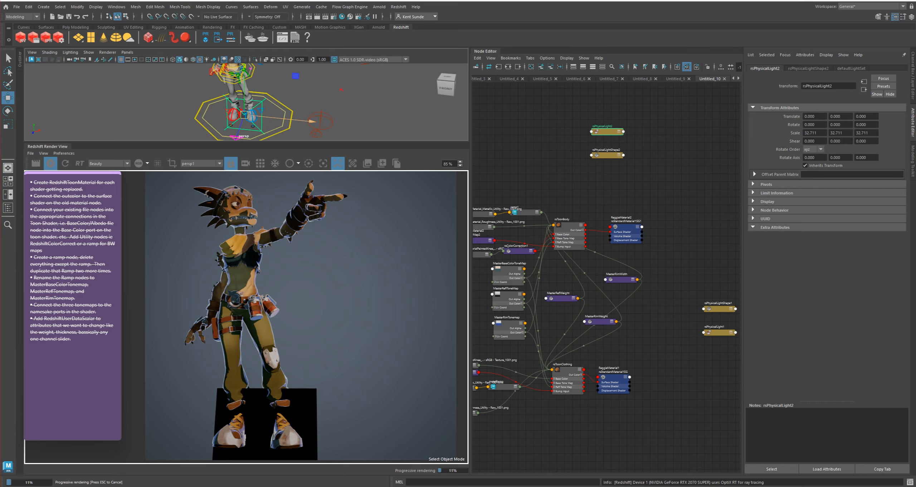
{"action": "left_click_drag", "start_coordinate": [244, 114], "coordinate": [120, 102]}
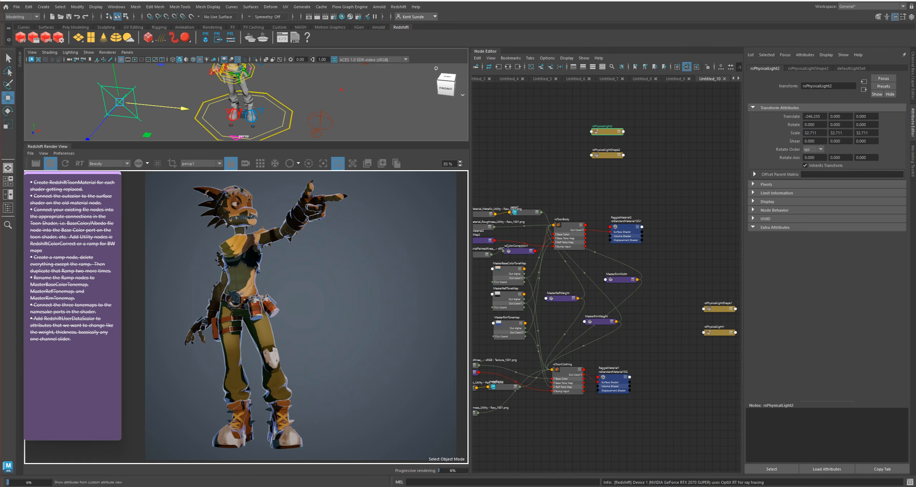
Change the new physical light's Light Type to Directional
{"action": "left_click", "coordinate": [808, 68]}
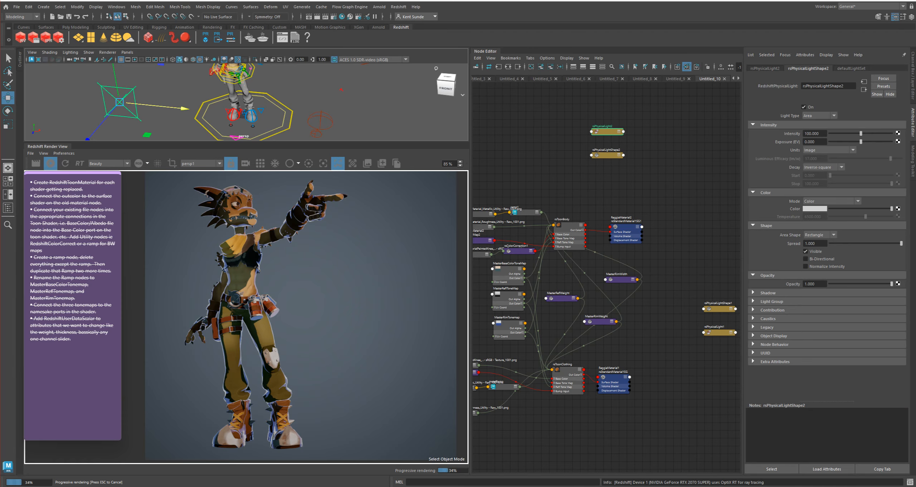
{"action": "left_click", "coordinate": [819, 115]}
{"action": "left_click", "coordinate": [819, 144]}
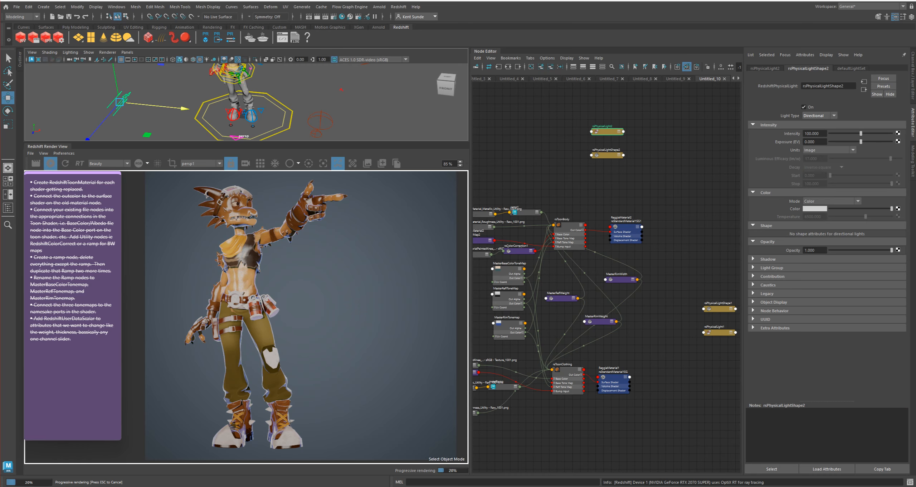
{"action": "scroll", "coordinate": [646, 203], "scroll_direction": "up", "scroll_amount": 5}
{"action": "middle_click_drag", "start_coordinate": [646, 203], "coordinate": [637, 266], "text": "alt"}
{"action": "scroll", "coordinate": [634, 300], "scroll_direction": "down", "scroll_amount": 5}
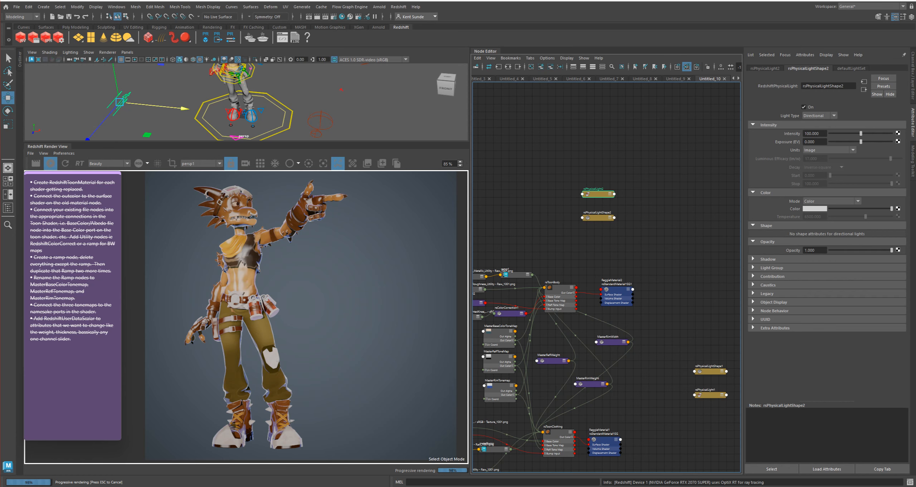
Rename the new directional light as rsRimLight in the Outliner
{"action": "left_click", "coordinate": [20, 60]}
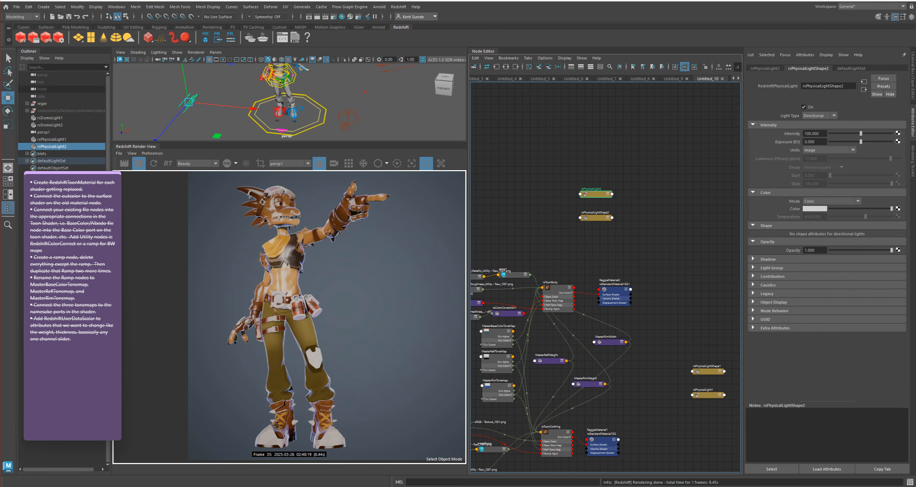
{"action": "double_click", "coordinate": [52, 146]}
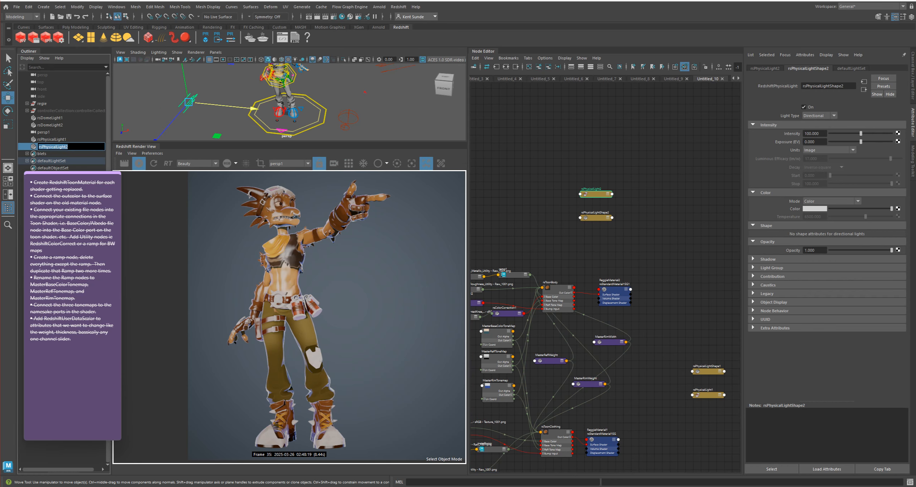
{"action": "type", "text": "rsRimLight"}
{"action": "key", "text": "Return"}
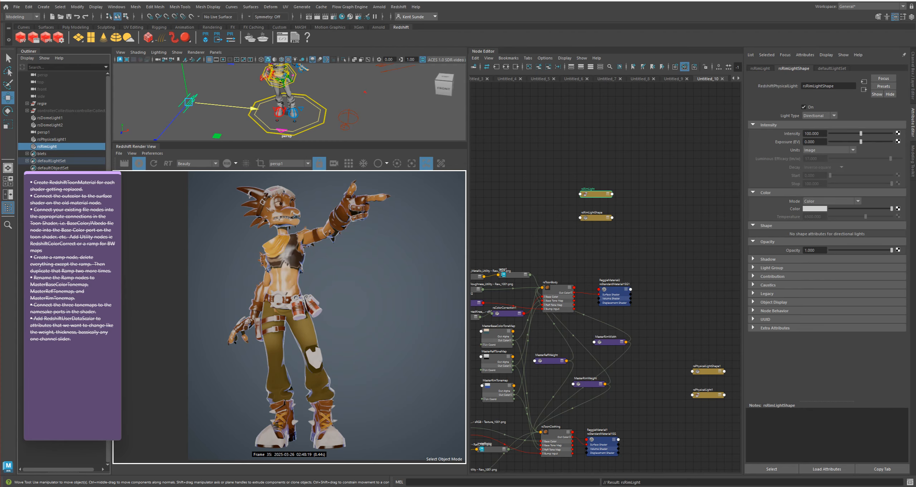
Rotate rsRimLight so its light no longer falls on the character's front
{"action": "key", "text": "e"}
{"action": "left_click_drag", "start_coordinate": [153, 122], "coordinate": [168, 53]}
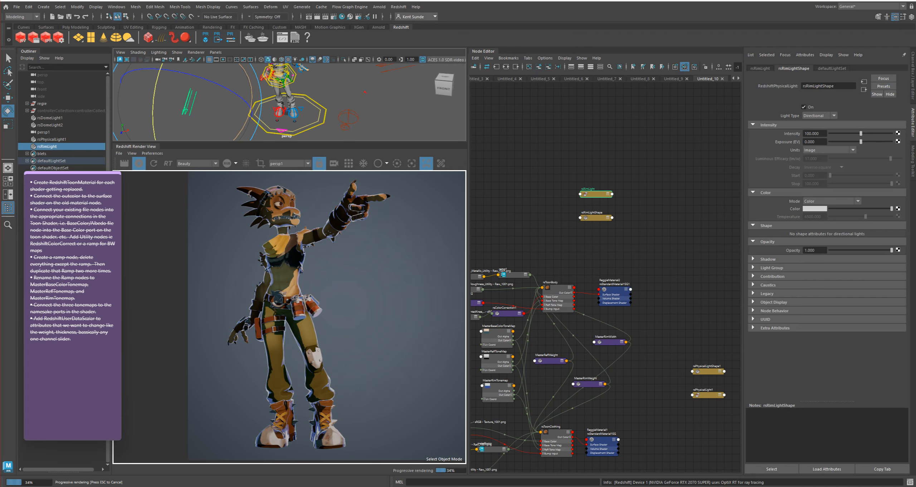
Try to assign the rim light to rsToonBody by pasting the name rsRimLight into its Rim Light List
{"action": "middle_click_drag", "start_coordinate": [558, 322], "coordinate": [571, 265], "text": "alt"}
{"action": "left_click", "coordinate": [570, 231]}
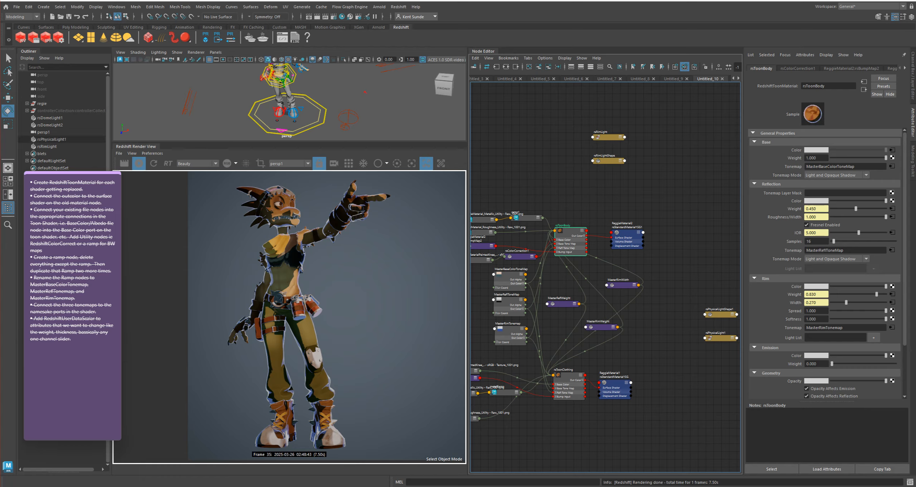
{"action": "double_click", "coordinate": [48, 146]}
{"action": "key", "text": "ctrl+c"}
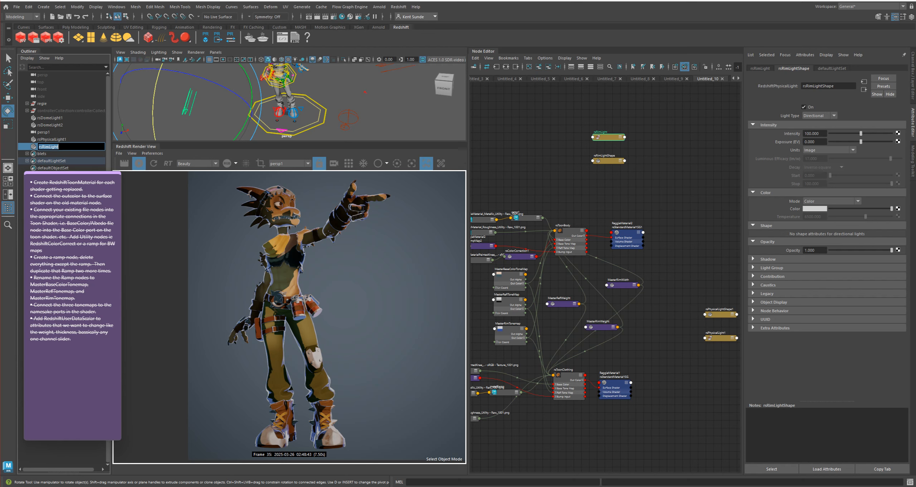
{"action": "left_click", "coordinate": [570, 231]}
{"action": "left_click", "coordinate": [835, 337]}
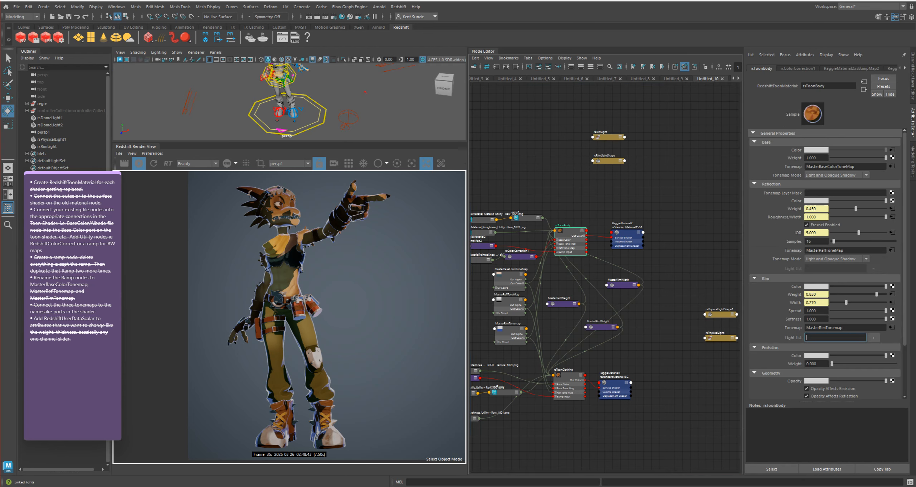
{"action": "key", "text": "ctrl+v"}
{"action": "left_click", "coordinate": [873, 337]}
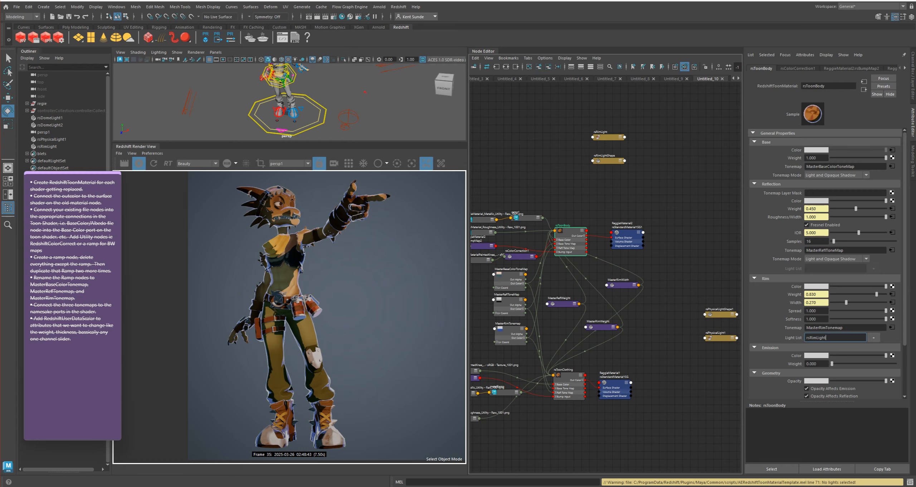
{"action": "left_click", "coordinate": [47, 146]}
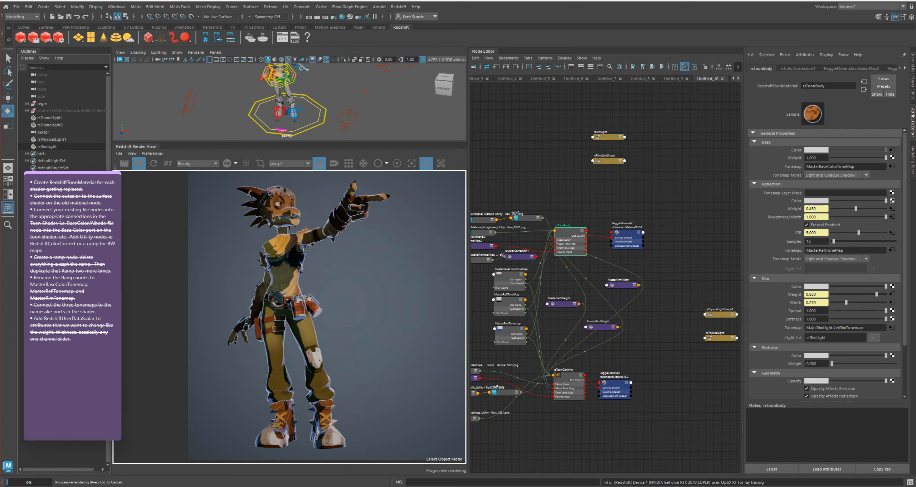
{"action": "middle_click_drag", "start_coordinate": [47, 147], "coordinate": [812, 328]}
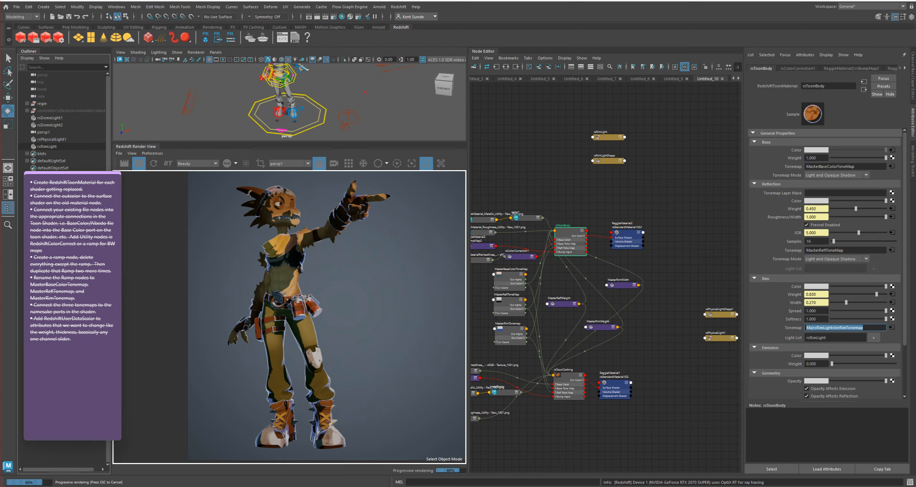
{"action": "key", "text": "ctrl+z"}
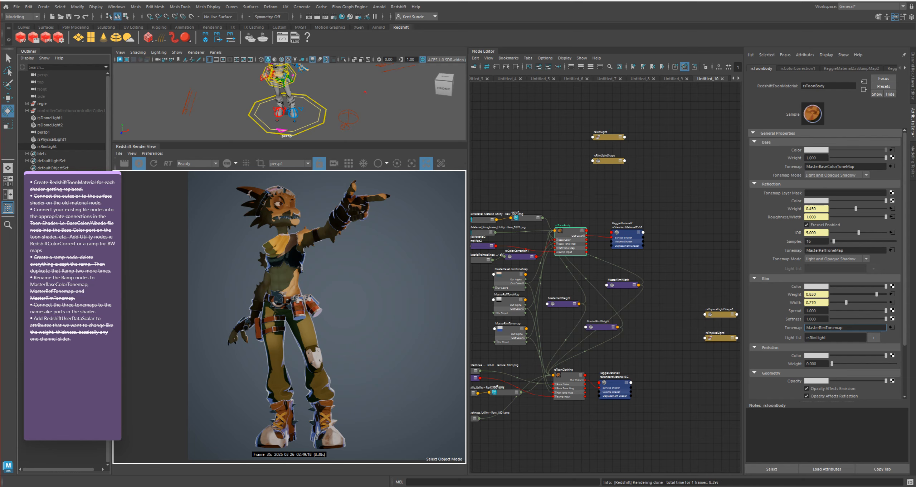
Try replacing the text in rsToonBody's Rim Light List with the rsRimLight item from the Outliner
{"action": "middle_click_drag", "start_coordinate": [50, 146], "coordinate": [834, 336]}
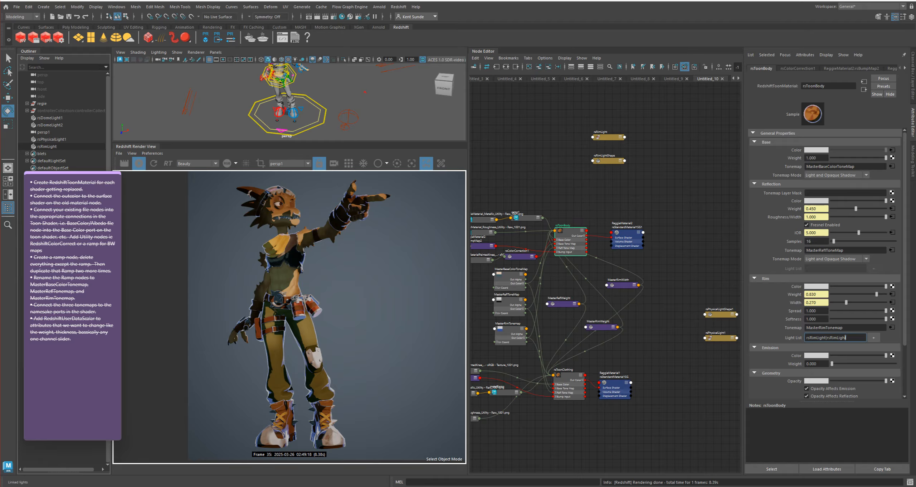
{"action": "double_click", "coordinate": [830, 338]}
{"action": "key", "text": "BackSpace"}
{"action": "middle_click_drag", "start_coordinate": [50, 147], "coordinate": [834, 338]}
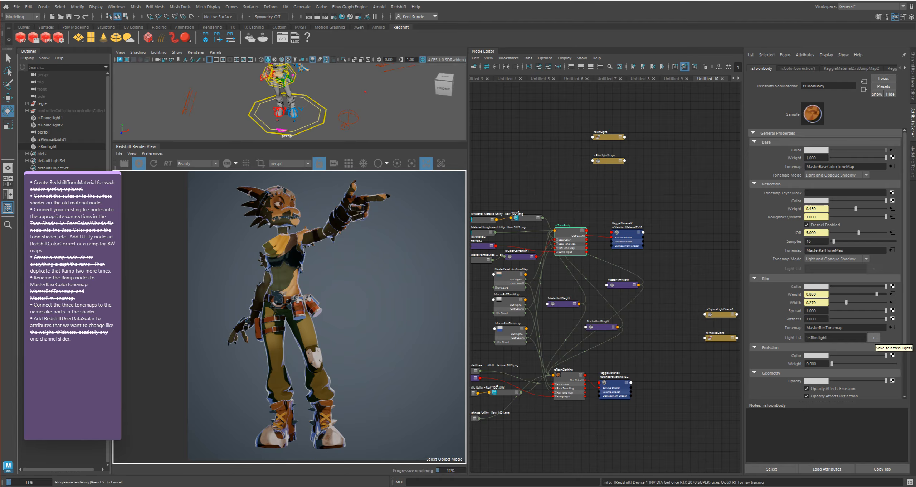
Rotate rsRimLight around several axes to test its effect on the character's rim
{"action": "left_click", "coordinate": [187, 103]}
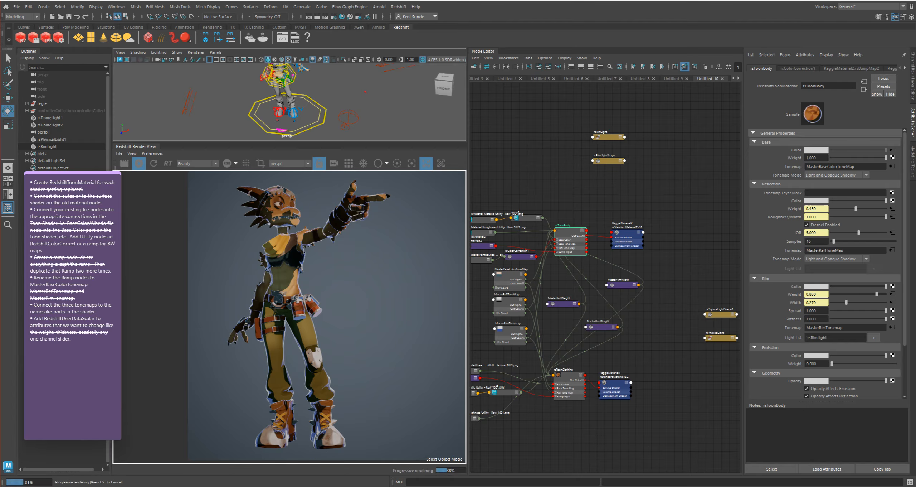
{"action": "left_click_drag", "start_coordinate": [245, 124], "coordinate": [236, 139]}
{"action": "left_click_drag", "start_coordinate": [150, 83], "coordinate": [144, 95]}
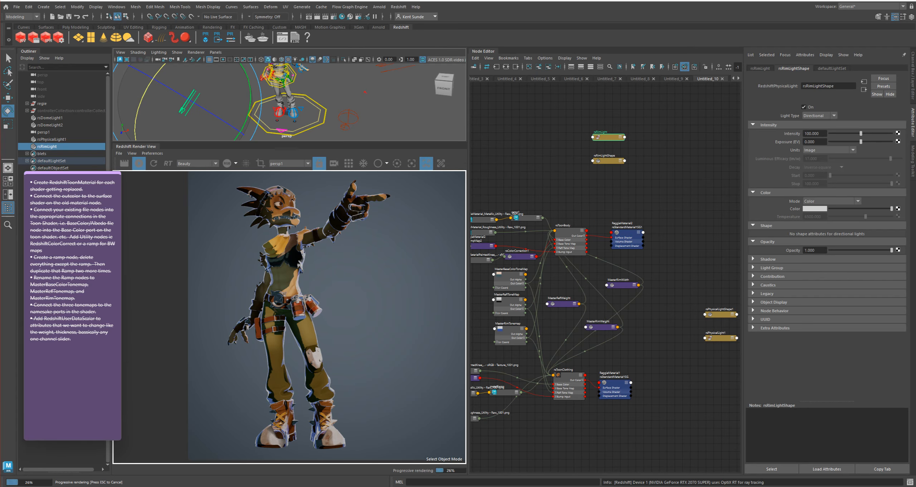
{"action": "mouse_move", "coordinate": [250, 103]}
{"action": "left_mouse_down"}
{"action": "mouse_move", "coordinate": [241, 132]}
{"action": "mouse_move", "coordinate": [249, 114]}
{"action": "left_mouse_up"}
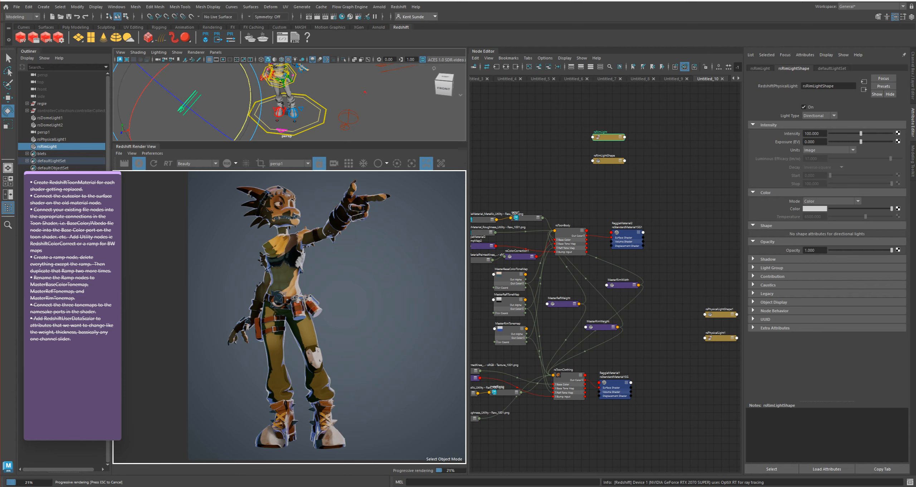
Set rsRimLight's Intensity to 0 and test another slight rotation of the light
{"action": "left_click_drag", "start_coordinate": [861, 133], "coordinate": [830, 133]}
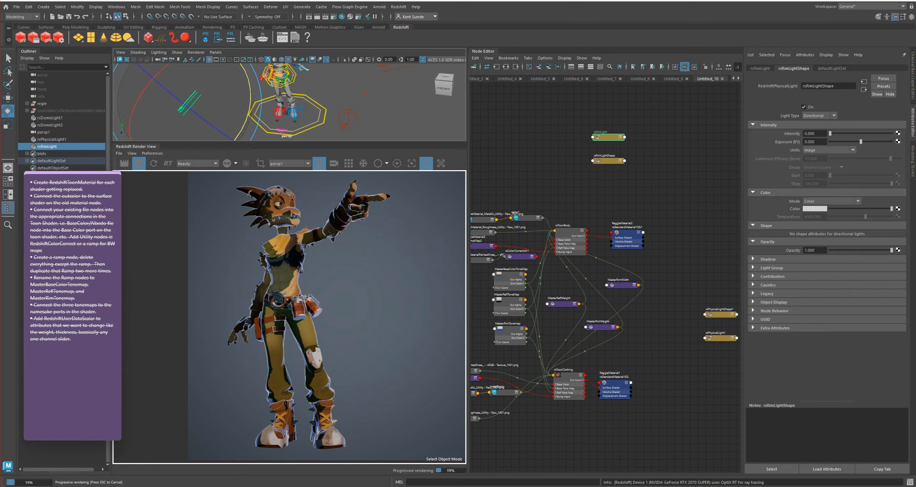
{"action": "mouse_move", "coordinate": [248, 117]}
{"action": "left_mouse_down"}
{"action": "mouse_move", "coordinate": [244, 127]}
{"action": "mouse_move", "coordinate": [251, 106]}
{"action": "mouse_move", "coordinate": [249, 114]}
{"action": "left_mouse_up"}
{"action": "left_click_drag", "start_coordinate": [139, 101], "coordinate": [142, 94]}
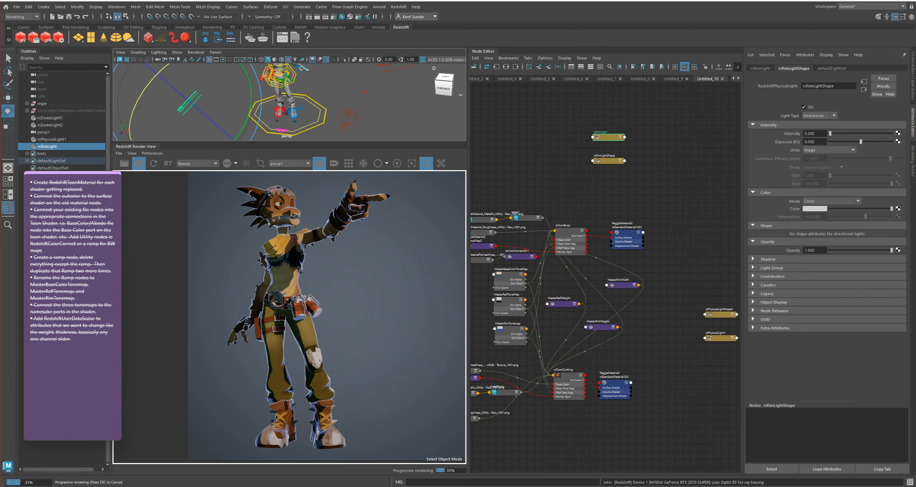
Try to replace the duplicated name in rsToonClothing's Rim Light List with a single rsRimLight entry
{"action": "left_click", "coordinate": [569, 375]}
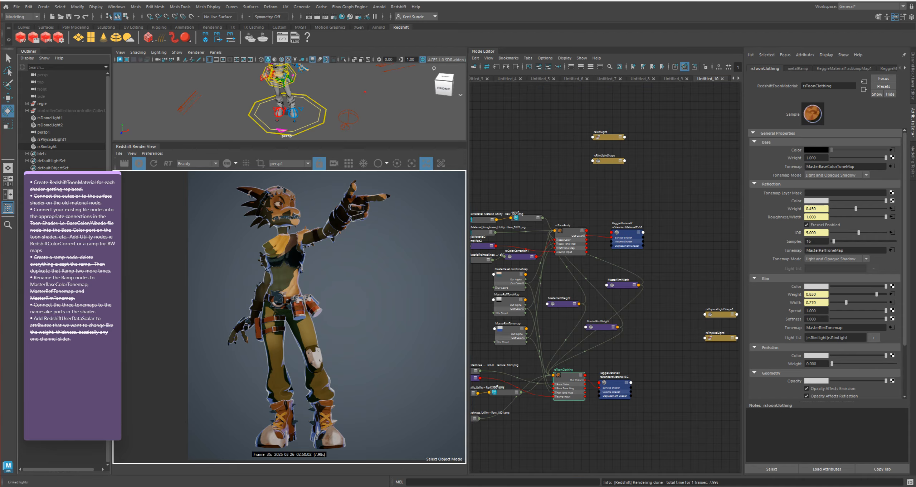
{"action": "double_click", "coordinate": [827, 337]}
{"action": "key", "text": "BackSpace"}
{"action": "middle_click_drag", "start_coordinate": [810, 328], "coordinate": [817, 337]}
{"action": "left_click", "coordinate": [873, 338]}
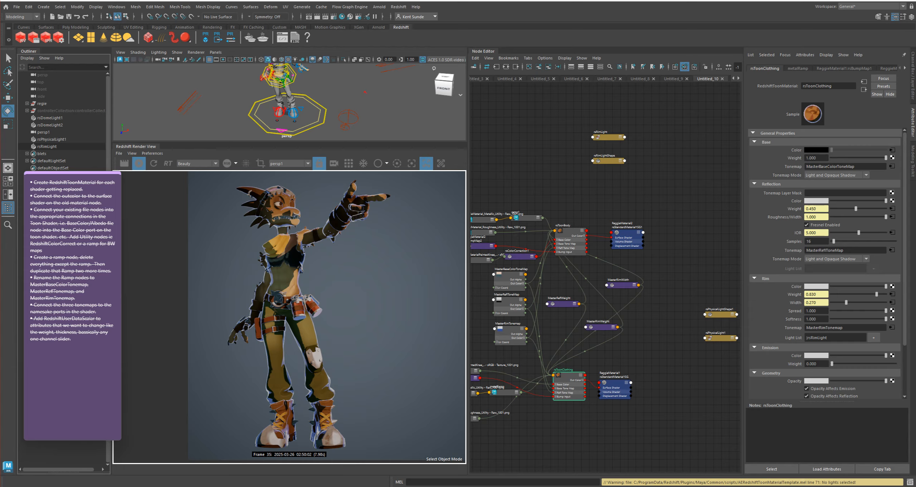
Rotate rsRimLight back towards its earlier upright orientation and select the rsToonClothing material
{"action": "left_click", "coordinate": [189, 102]}
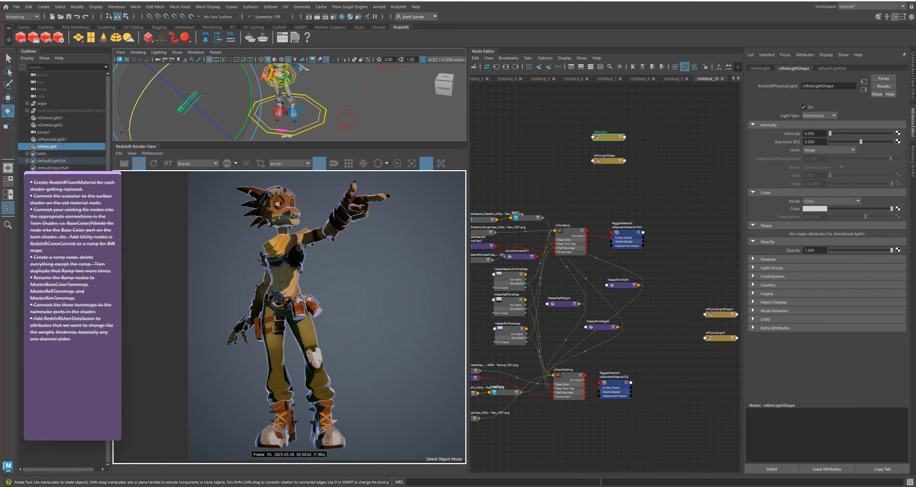
{"action": "left_click_drag", "start_coordinate": [247, 121], "coordinate": [251, 87]}
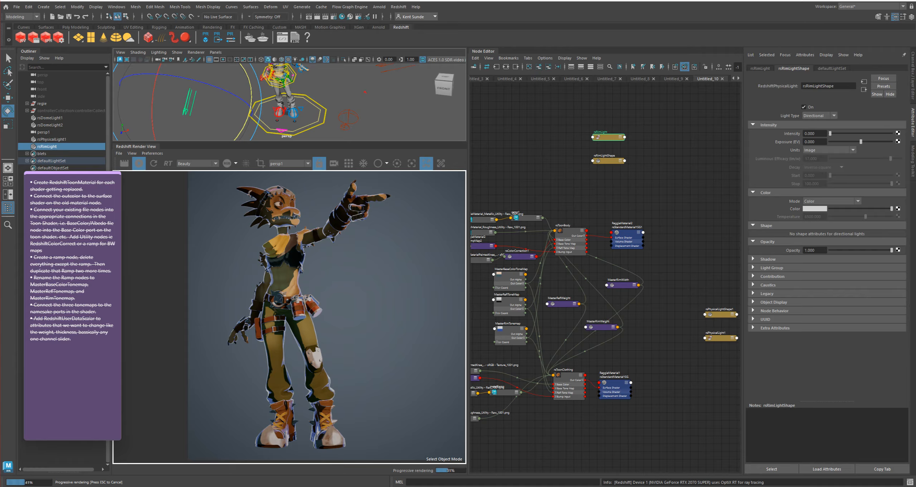
{"action": "left_click", "coordinate": [570, 376]}
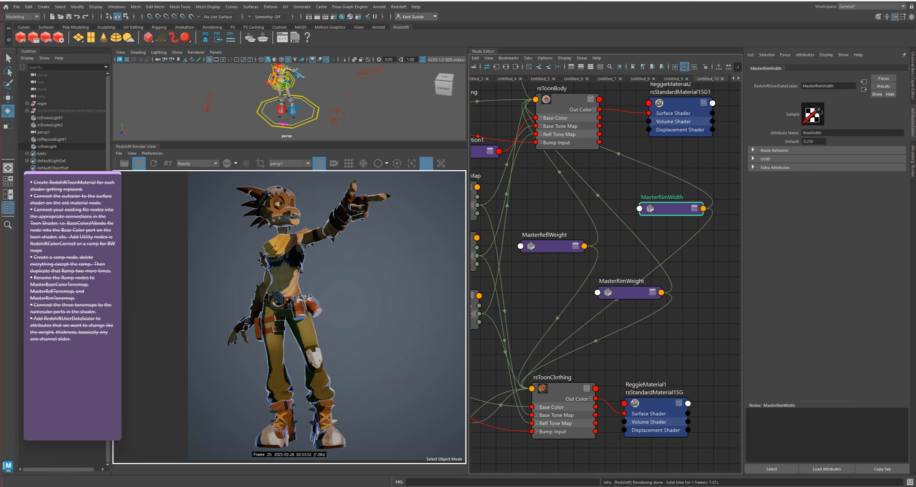
Link rsRimLight to the Rim Light List of the rsToonBody material using the selected light
{"action": "left_click", "coordinate": [46, 147]}
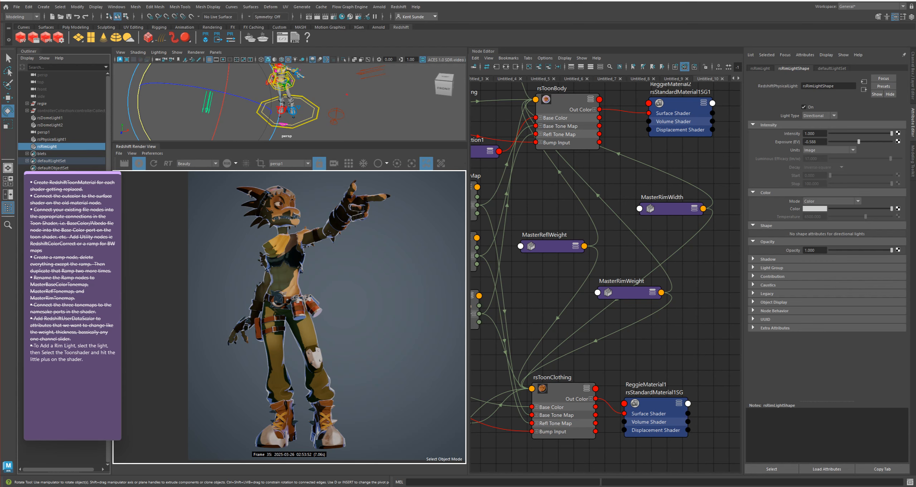
{"action": "left_click", "coordinate": [569, 100], "text": "shift"}
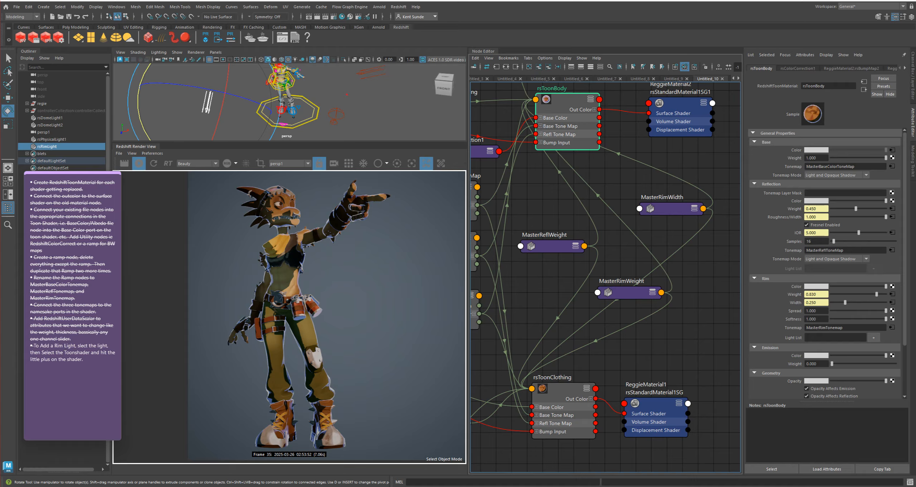
{"action": "left_click", "coordinate": [873, 337]}
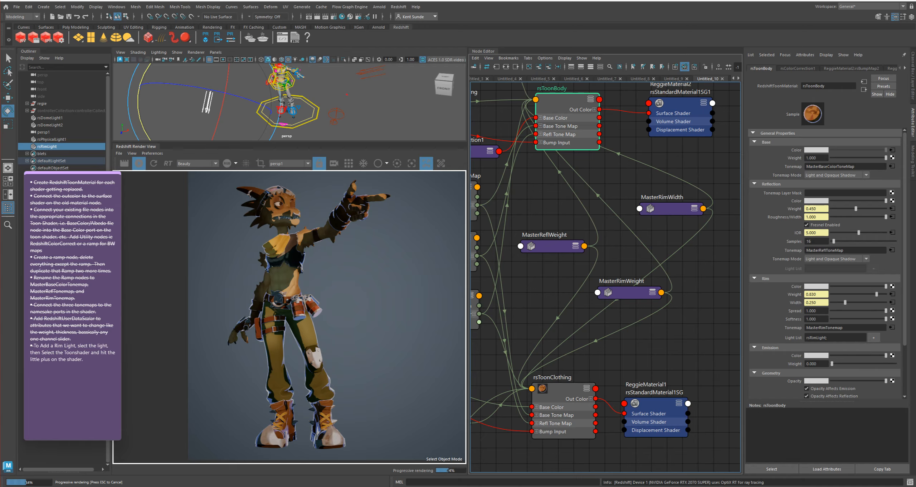
Set the MasterRimWidth node's Default value to 0.660
{"action": "left_click", "coordinate": [672, 209]}
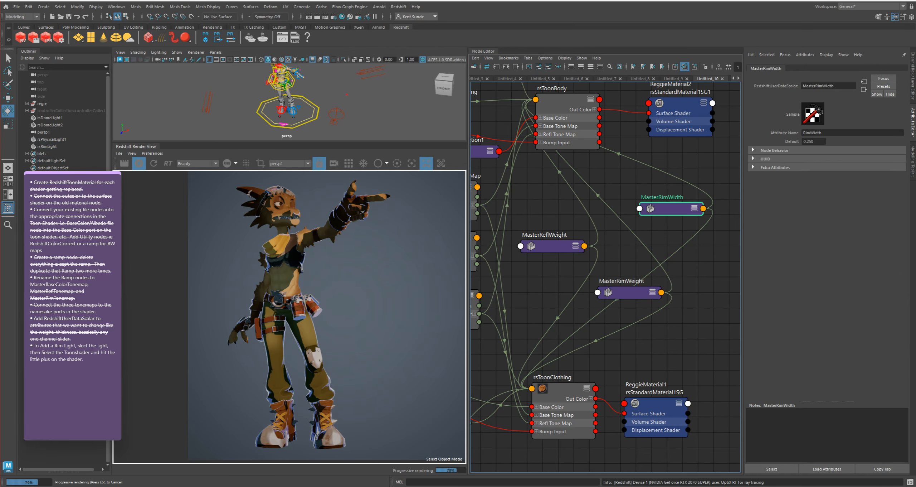
{"action": "left_click_drag", "start_coordinate": [809, 141], "coordinate": [825, 142], "text": "ctrl"}
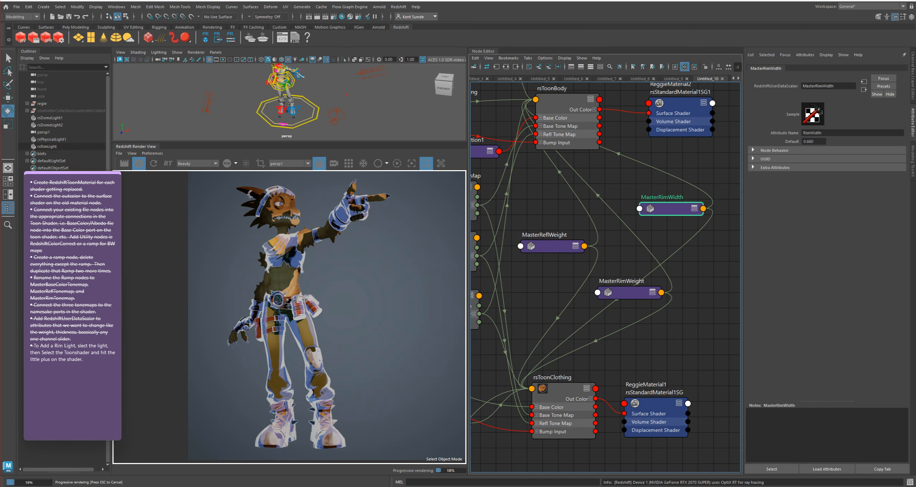
Link rsRimLight to the Rim Light List of the rsToonClothing material using the selected light
{"action": "left_click", "coordinate": [47, 146]}
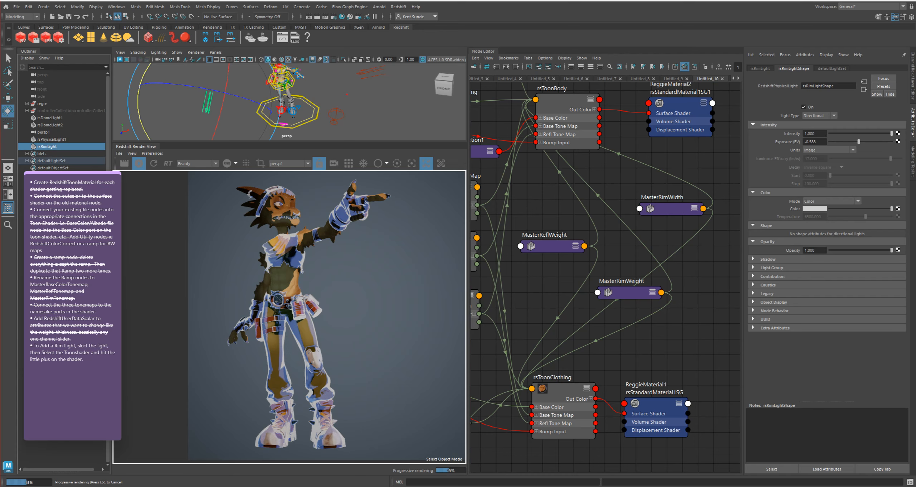
{"action": "left_click", "coordinate": [558, 392]}
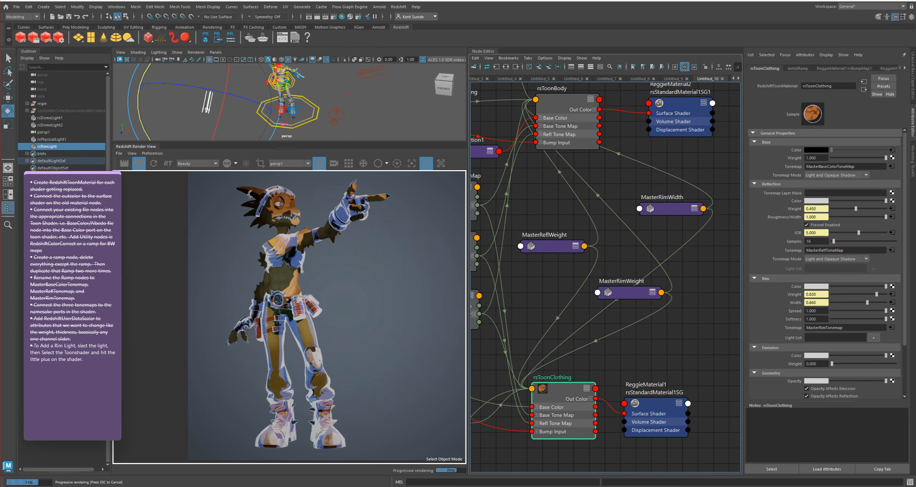
{"action": "left_click", "coordinate": [874, 337]}
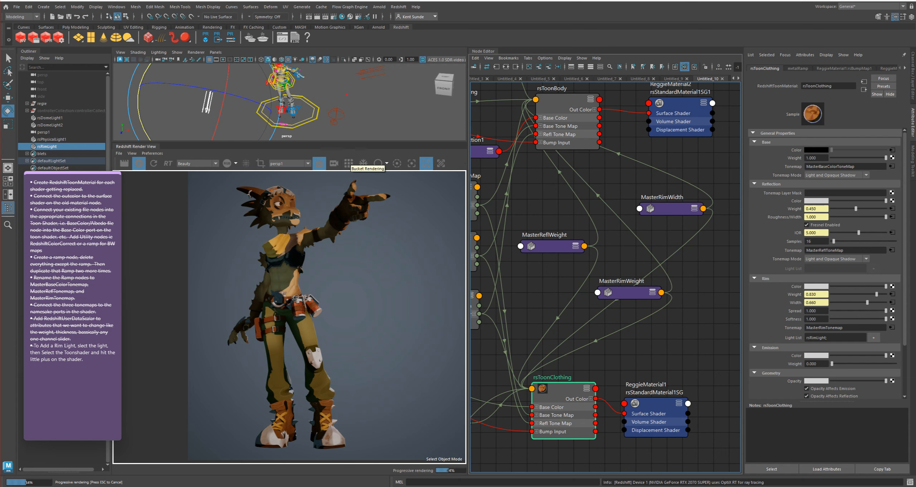
Rotate rsRimLight around its axes until it angles down towards the character and casts the rim highlight from the side
{"action": "left_click_drag", "start_coordinate": [220, 106], "coordinate": [227, 72]}
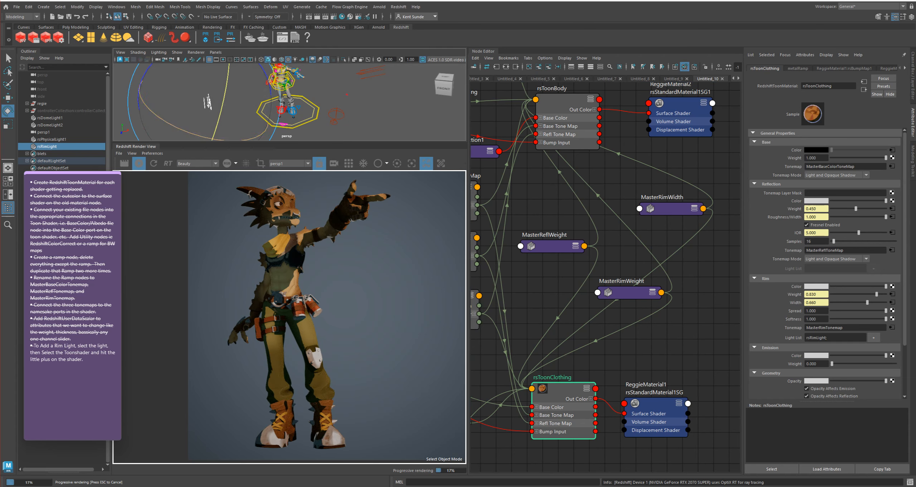
{"action": "left_click_drag", "start_coordinate": [244, 140], "coordinate": [268, 128]}
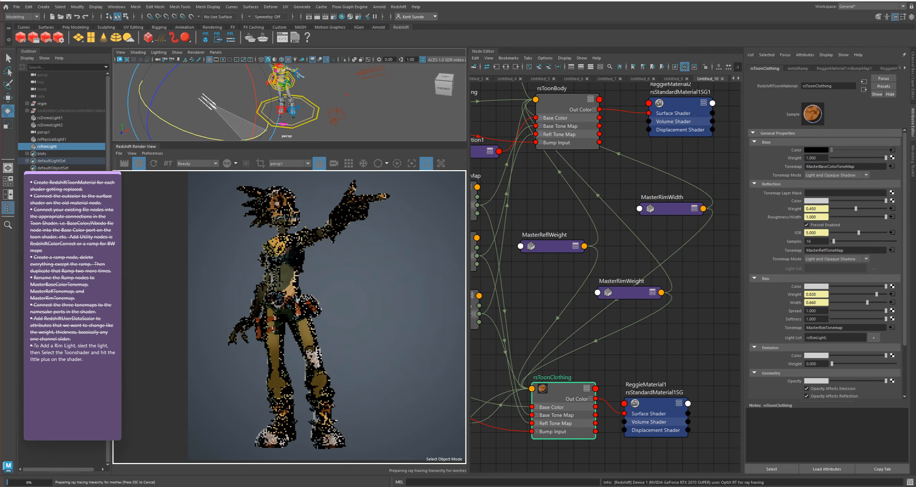
{"action": "mouse_move", "coordinate": [190, 134]}
{"action": "left_mouse_down"}
{"action": "mouse_move", "coordinate": [244, 139]}
{"action": "mouse_move", "coordinate": [208, 138]}
{"action": "mouse_move", "coordinate": [264, 131]}
{"action": "mouse_move", "coordinate": [199, 136]}
{"action": "mouse_move", "coordinate": [241, 140]}
{"action": "mouse_move", "coordinate": [176, 133]}
{"action": "left_mouse_up"}
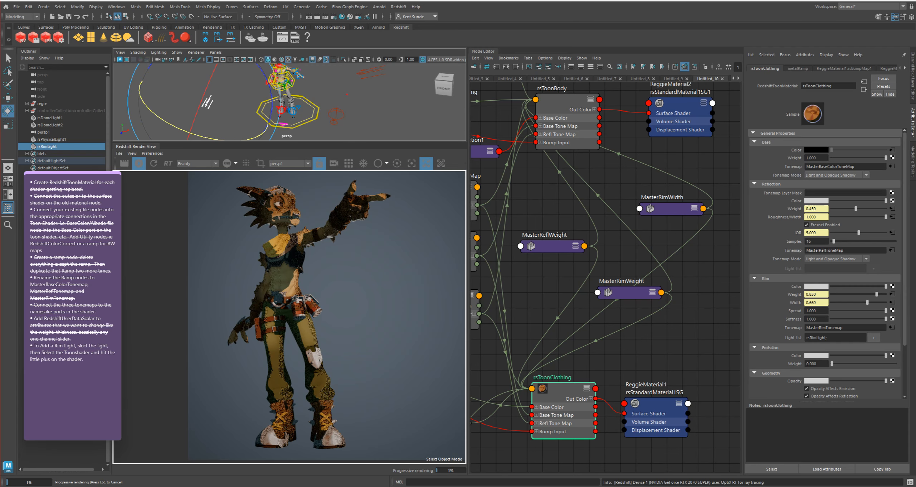
{"action": "left_click_drag", "start_coordinate": [207, 86], "coordinate": [188, 138]}
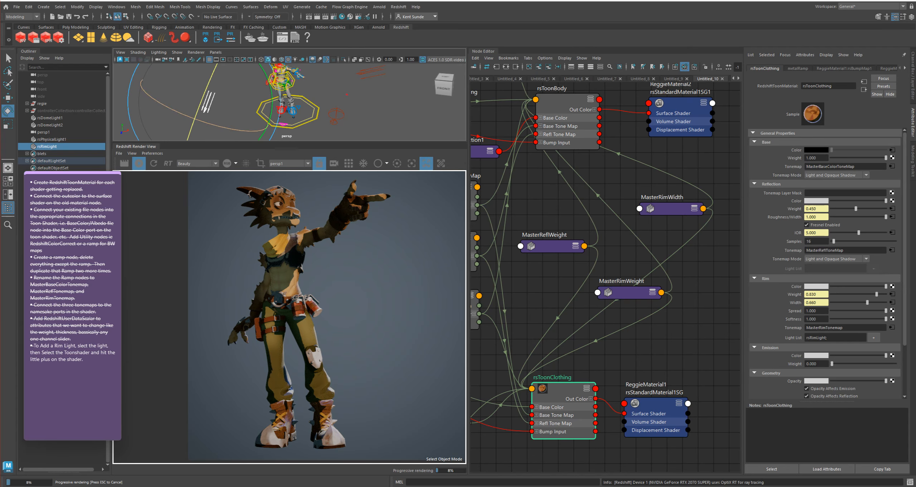
{"action": "left_click_drag", "start_coordinate": [271, 100], "coordinate": [269, 123]}
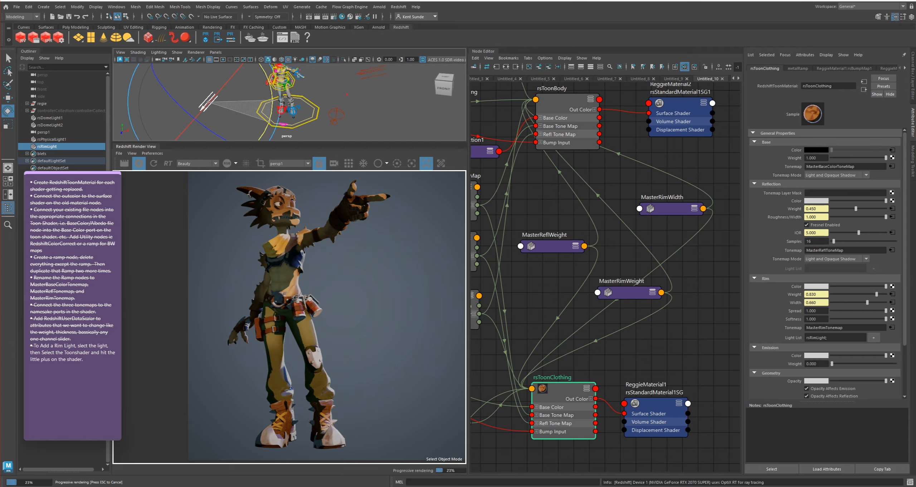
{"action": "left_click_drag", "start_coordinate": [269, 123], "coordinate": [269, 123]}
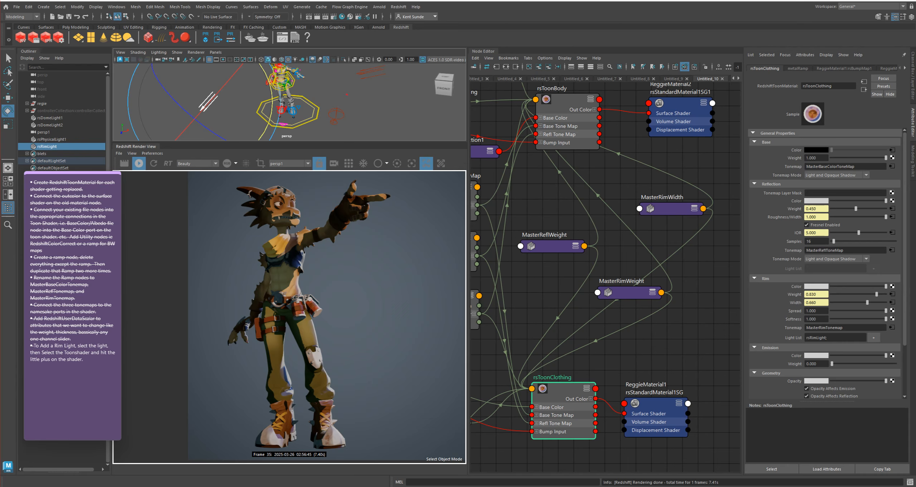
Strike through the sticky note's rim light item and stop the Redshift IPR render
{"action": "triple_click", "coordinate": [34, 354]}
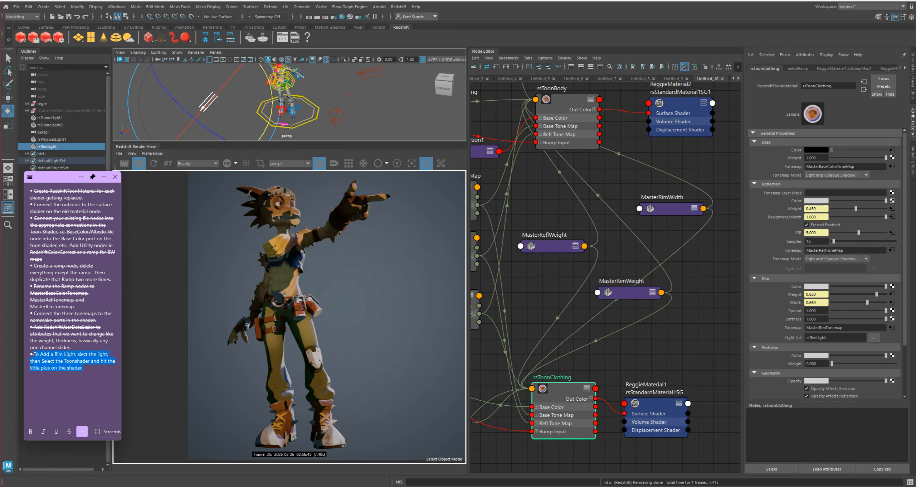
{"action": "left_click", "coordinate": [69, 431]}
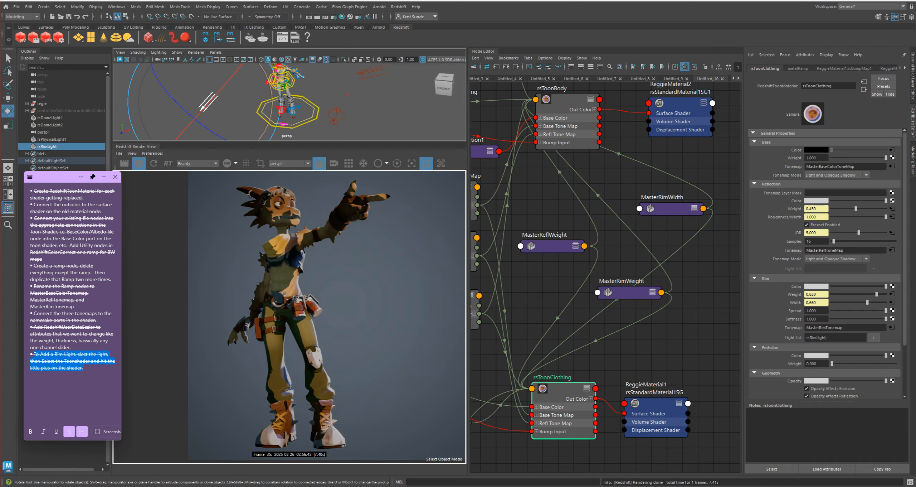
{"action": "left_click", "coordinate": [139, 164]}
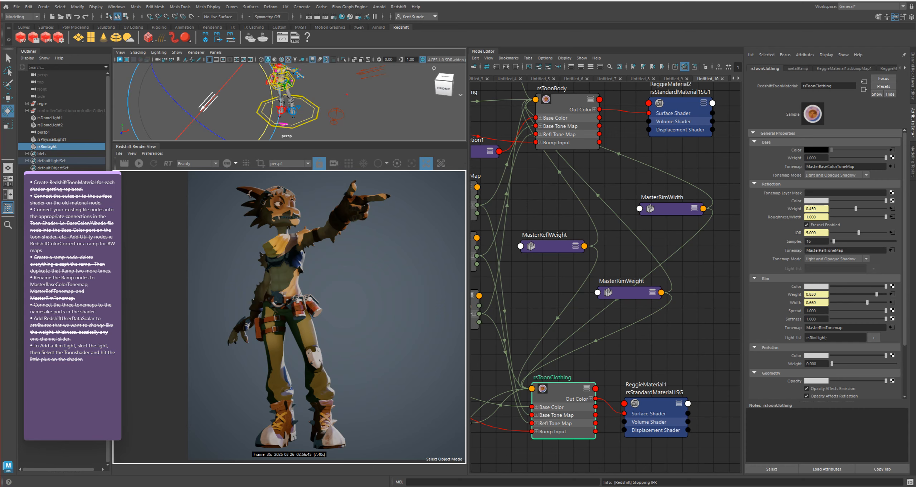